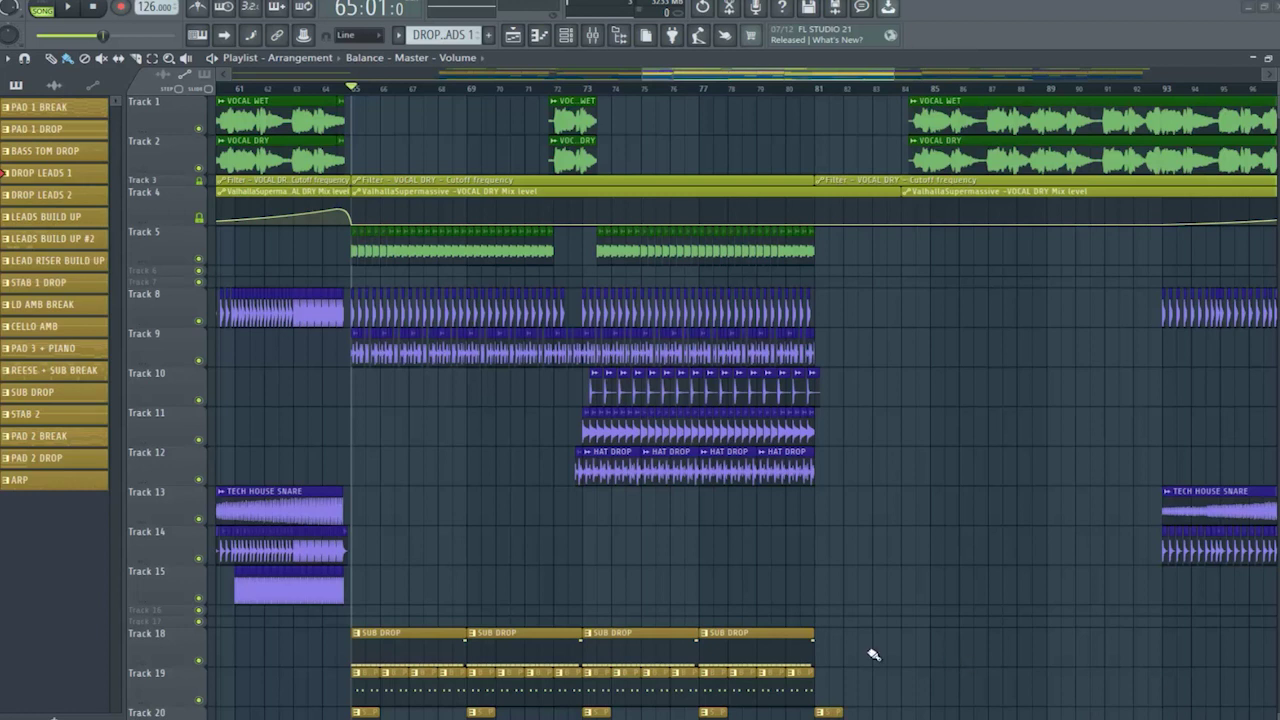
Step: Select the DROP LEADS 1 pattern on Track 22 and play it on its own in pattern mode
scroll(717, 553, "down", 5)
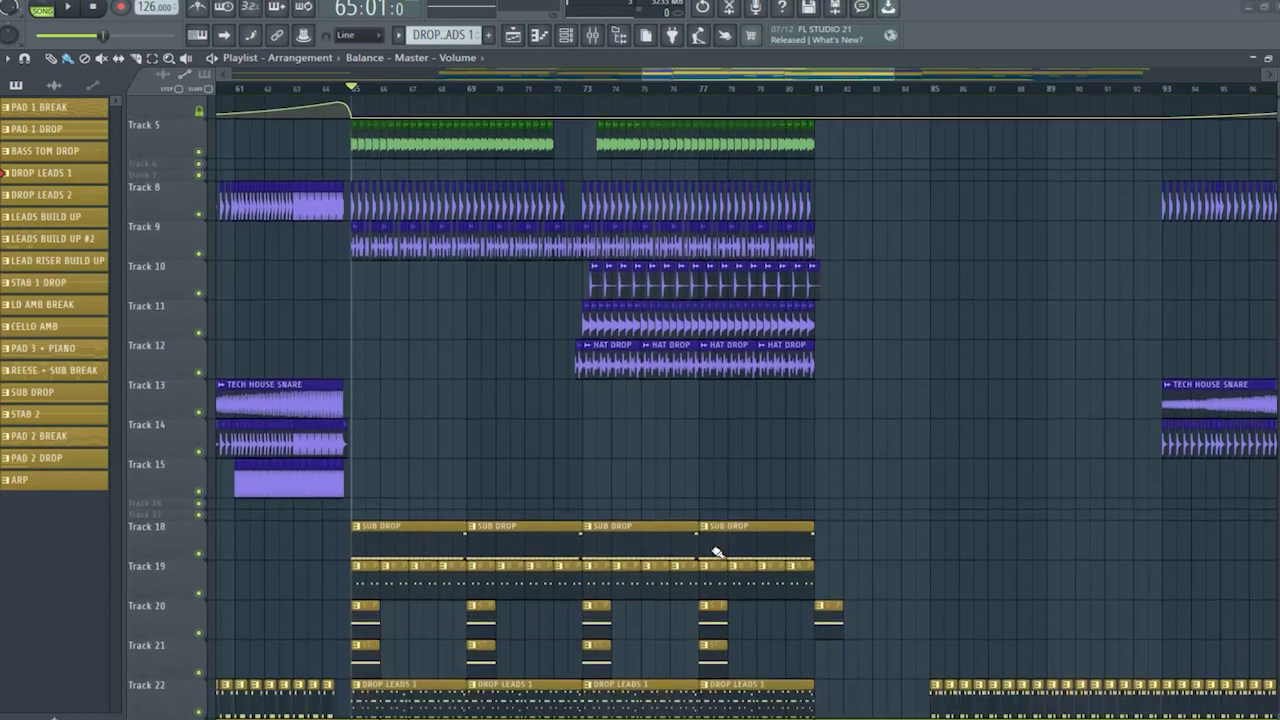
left_click(408, 528)
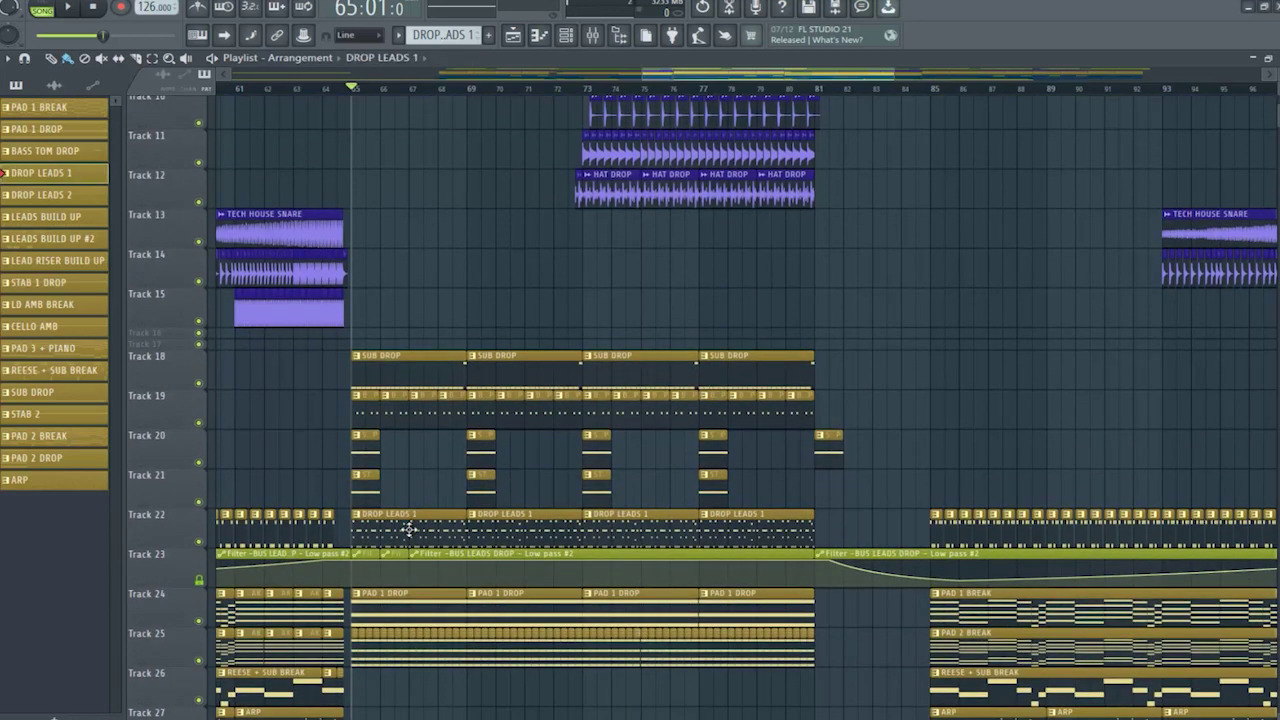
left_click(42, 4)
left_click(67, 8)
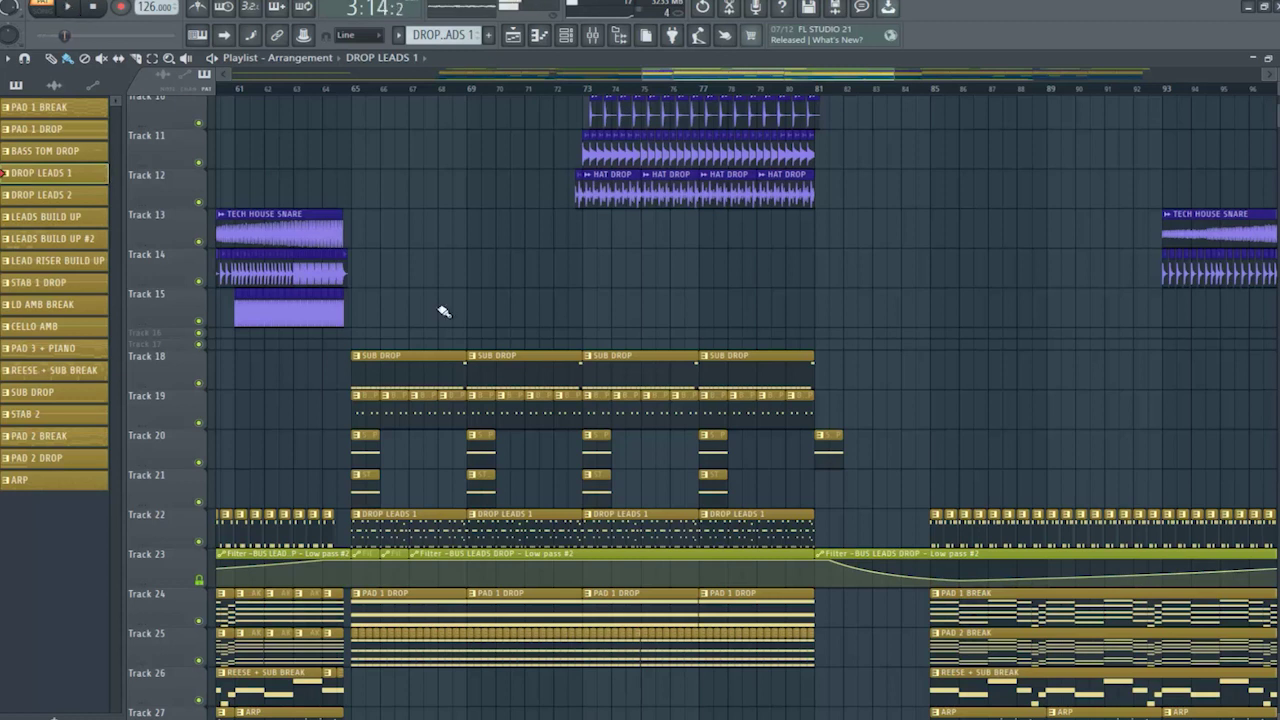
Step: Look over the drop section's layout from the vocal and drum tracks down to the leads and pads
scroll(488, 534, "up", 6)
scroll(488, 534, "up", 1)
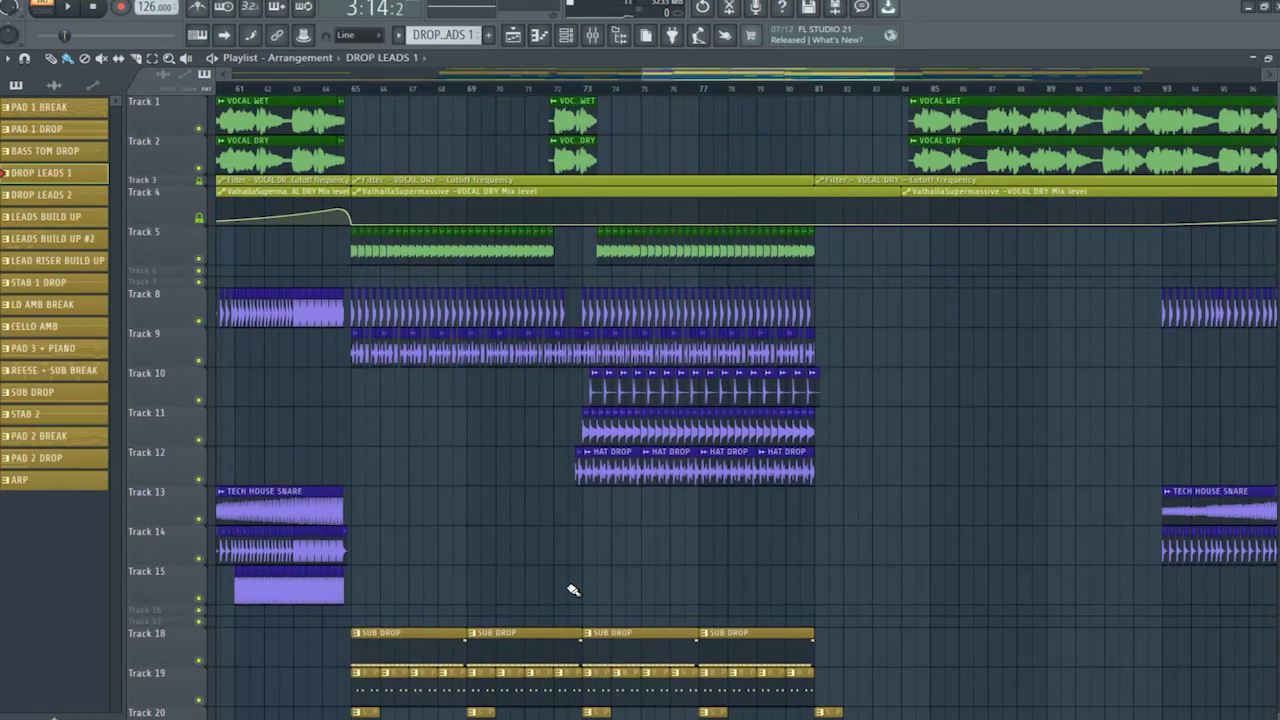
scroll(573, 590, "down", 2)
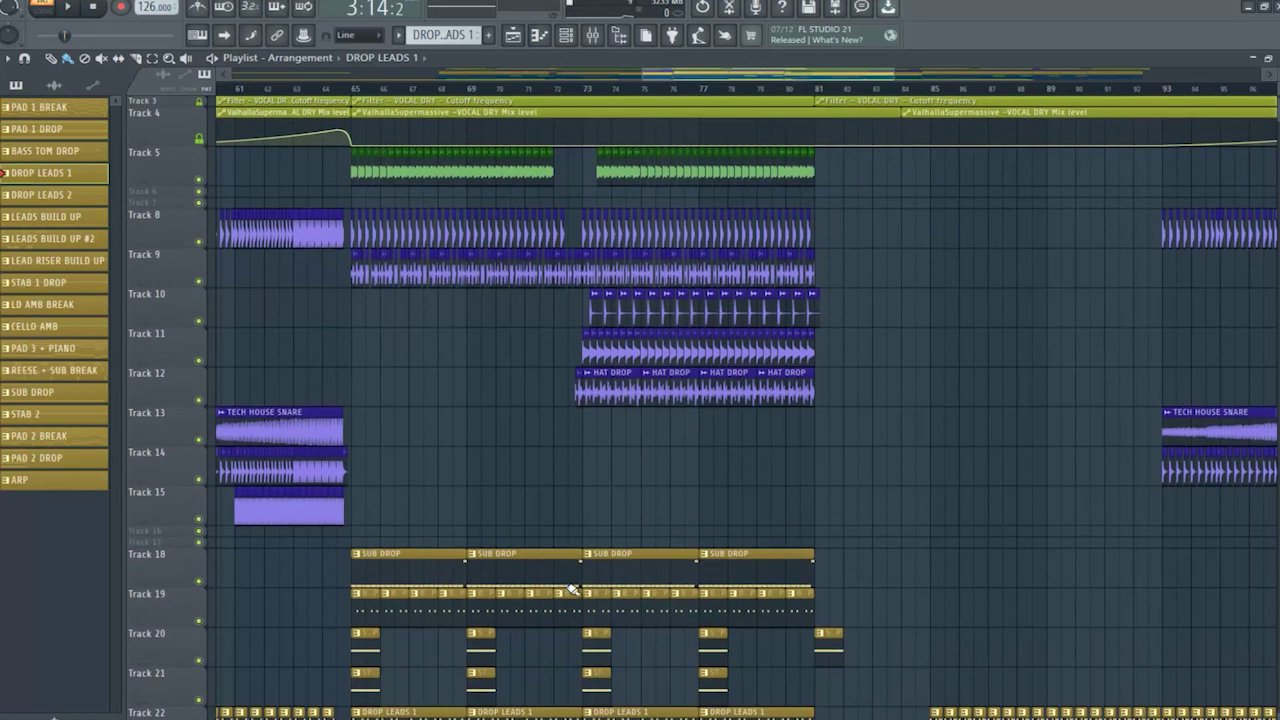
scroll(573, 590, "down", 5)
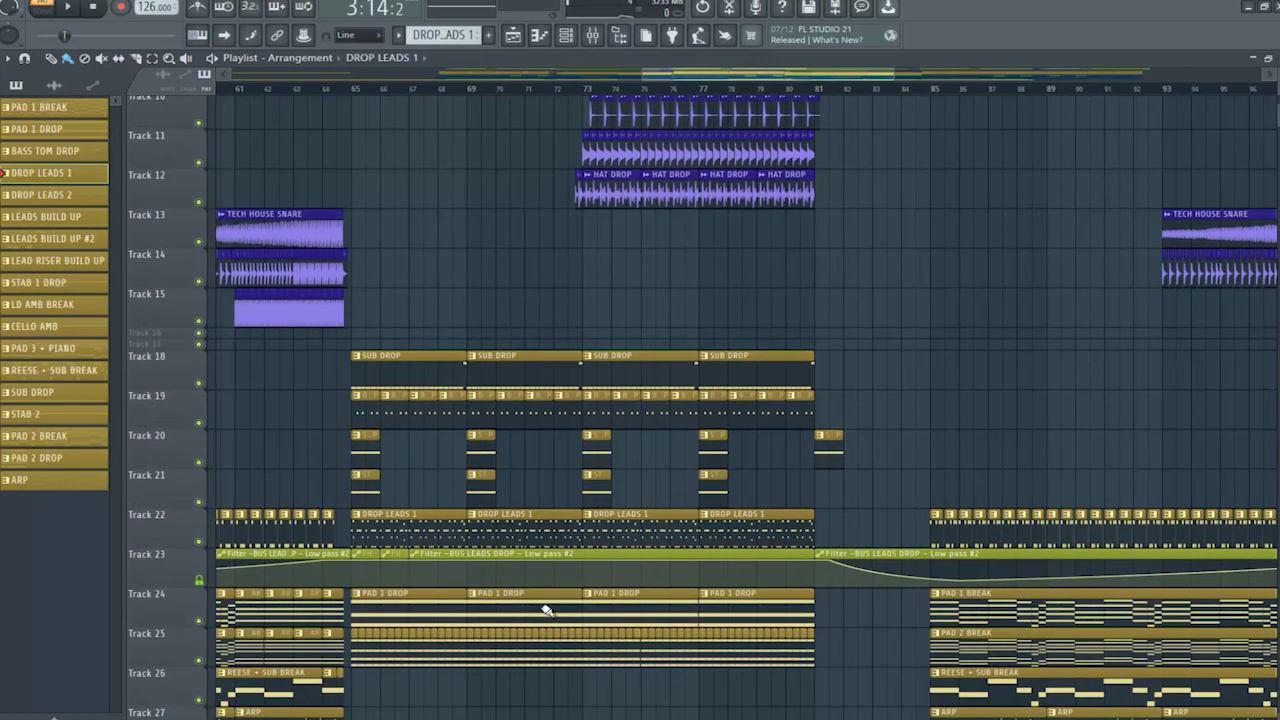
scroll(513, 415, "up", 2)
scroll(513, 415, "up", 5)
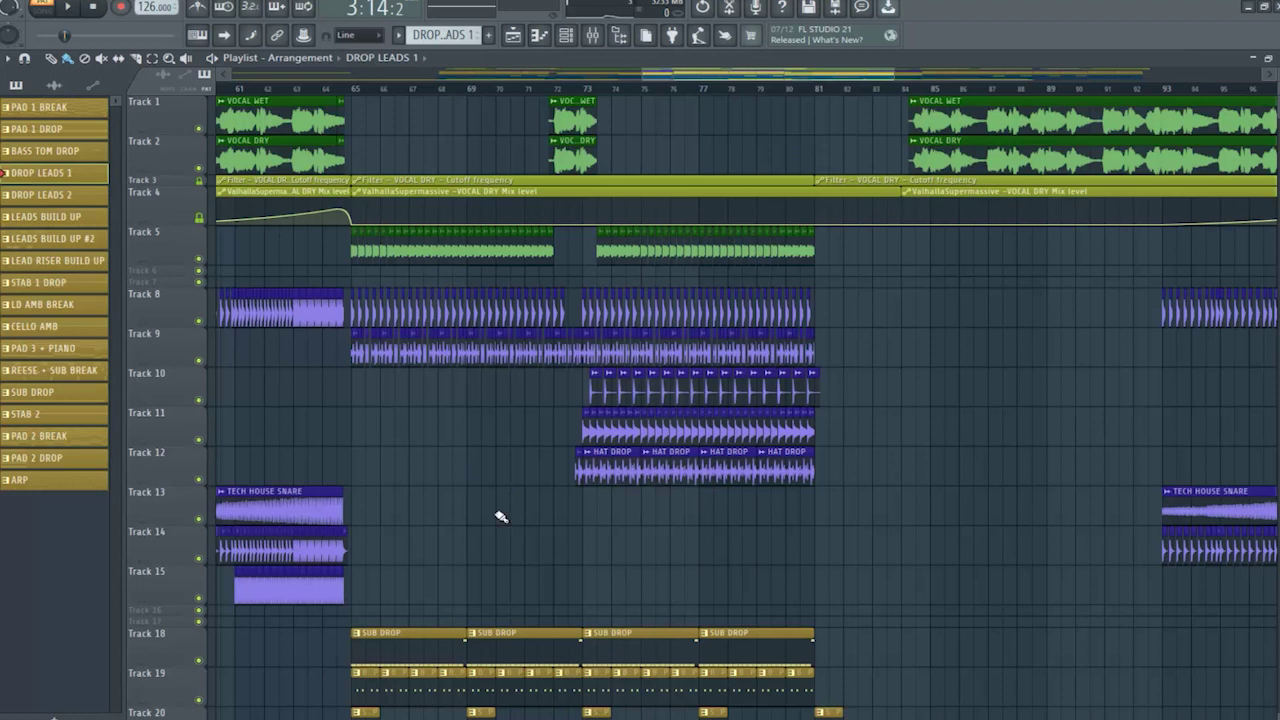
scroll(499, 486, "down", 4)
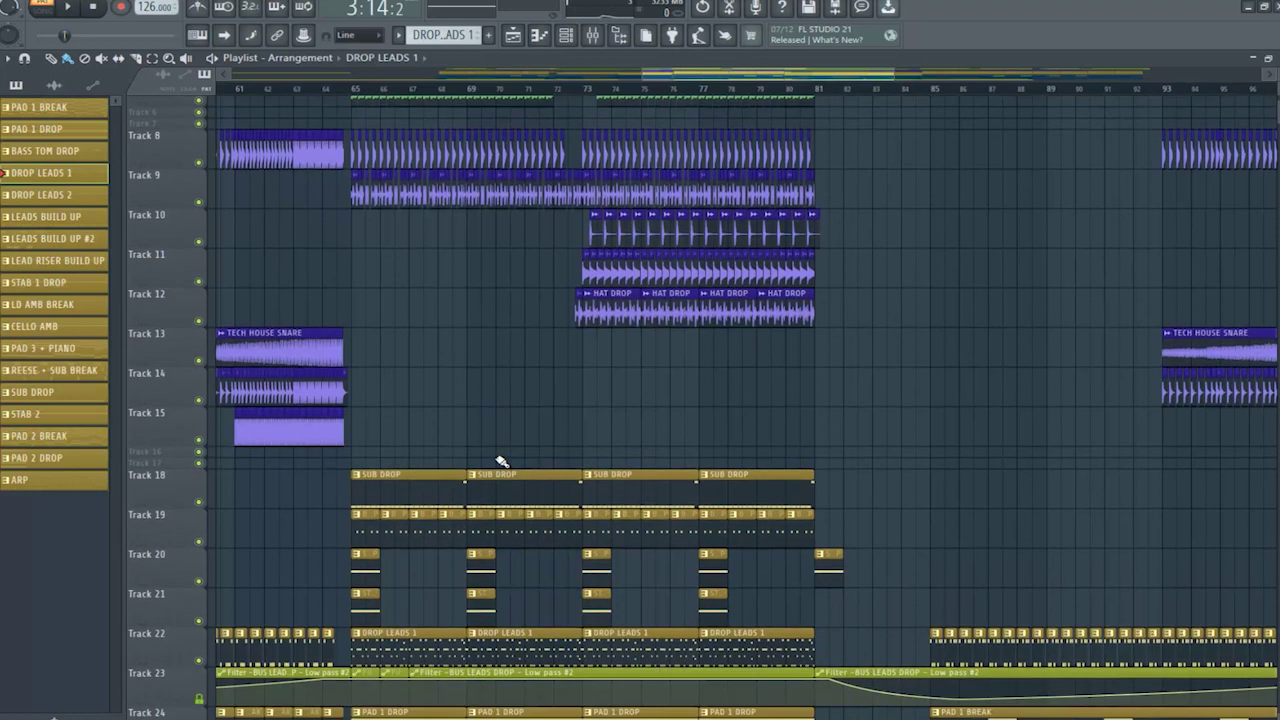
scroll(501, 461, "down", 4)
scroll(487, 536, "up", 2)
scroll(487, 536, "up", 6)
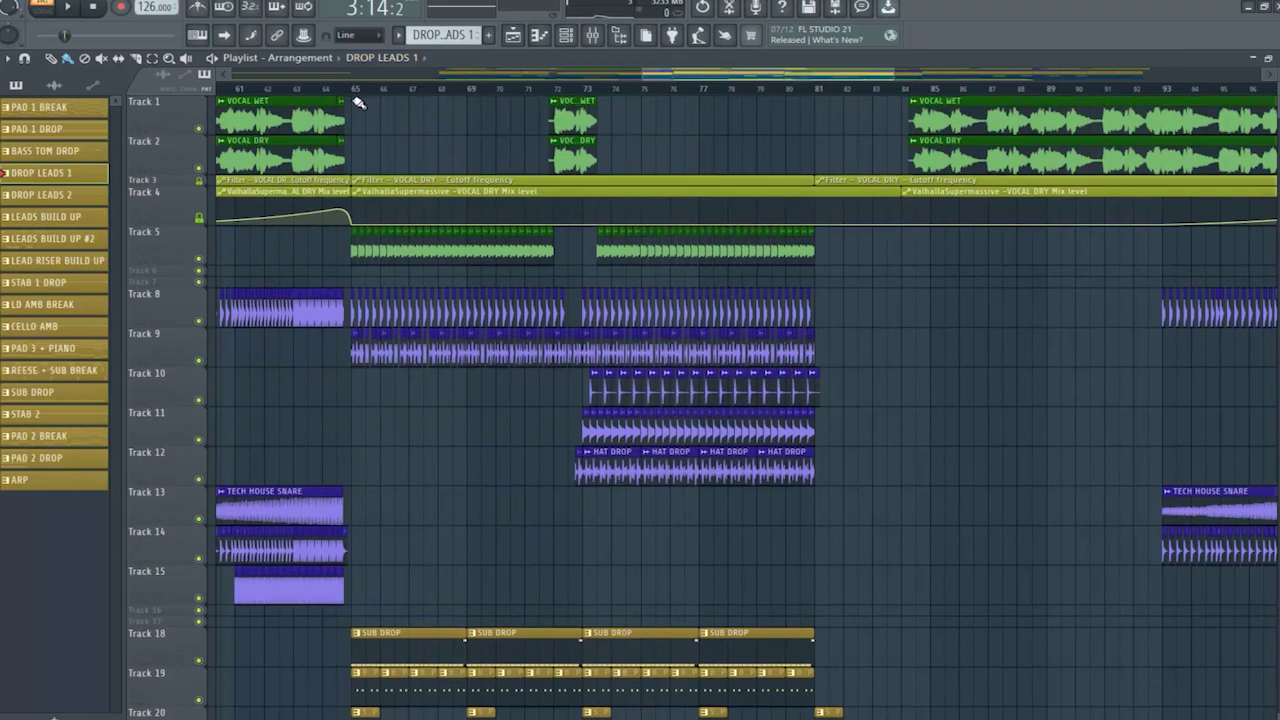
Step: Examine bars 65 to 81 of the drop up close, from the vocals down to the ambience, crash and downlifter tracks
scroll(358, 100, "up", 4)
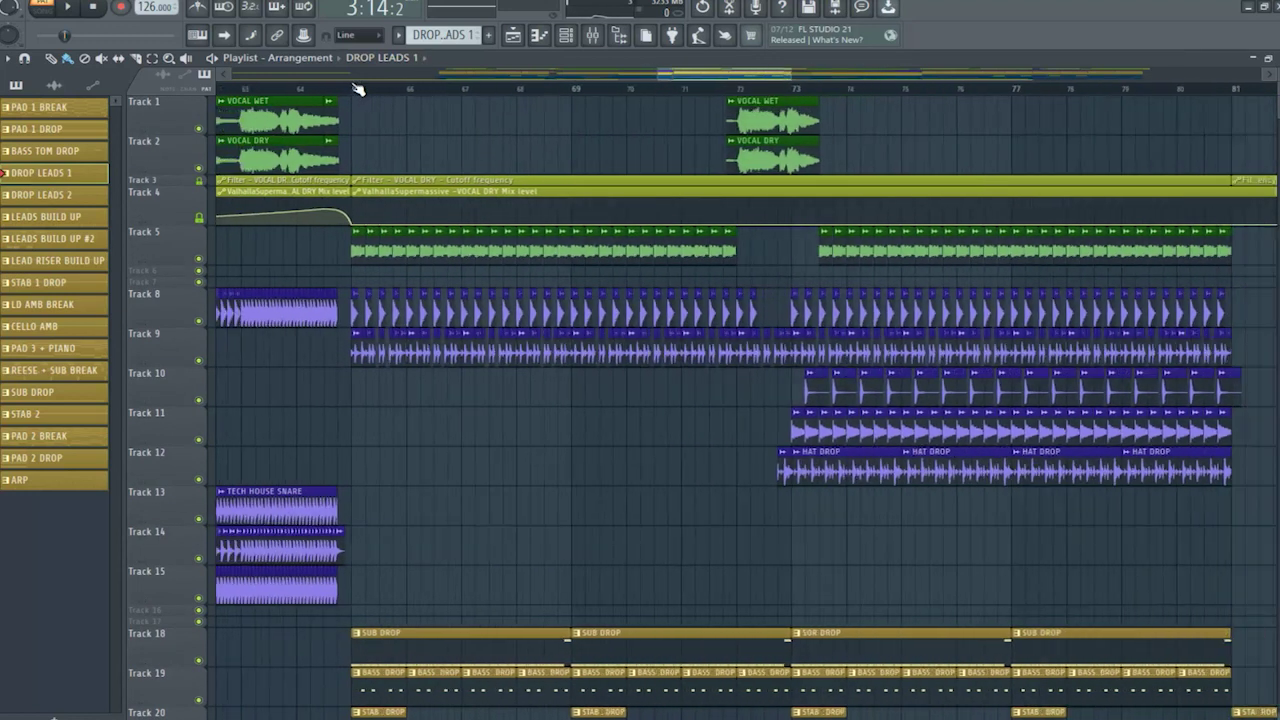
scroll(498, 482, "down", 3)
scroll(498, 482, "up", 3)
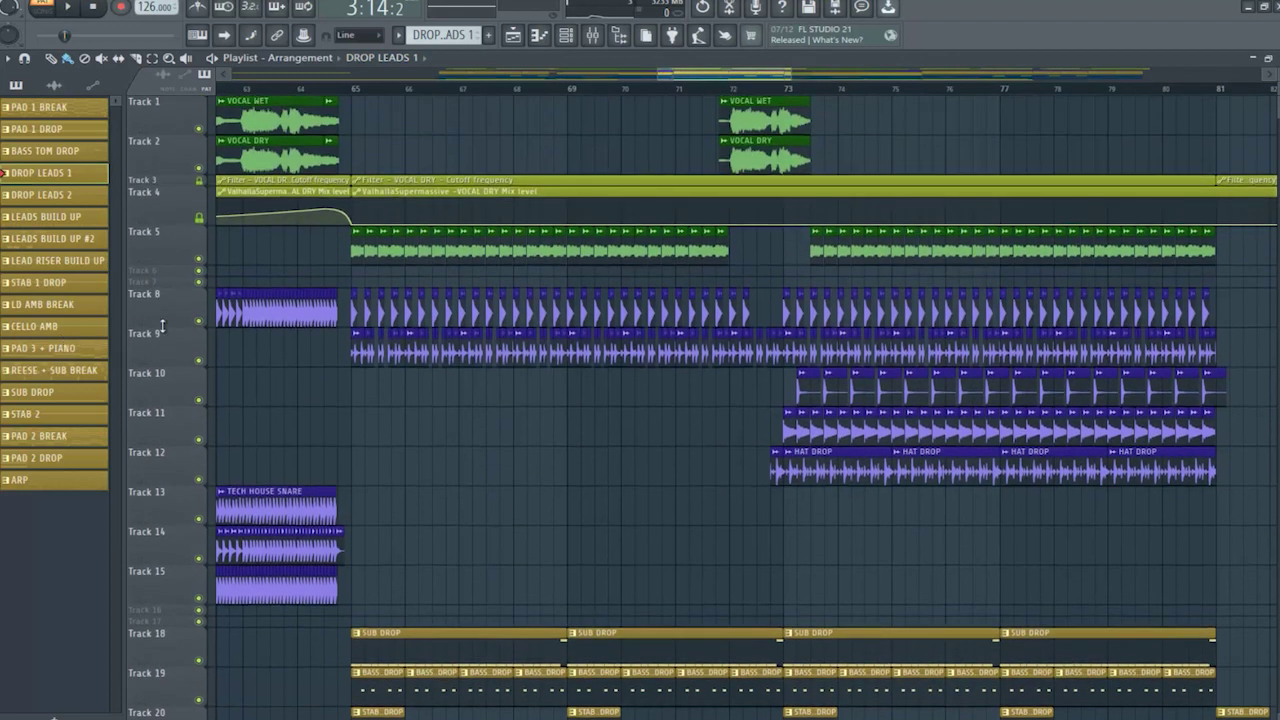
scroll(449, 429, "down", 4)
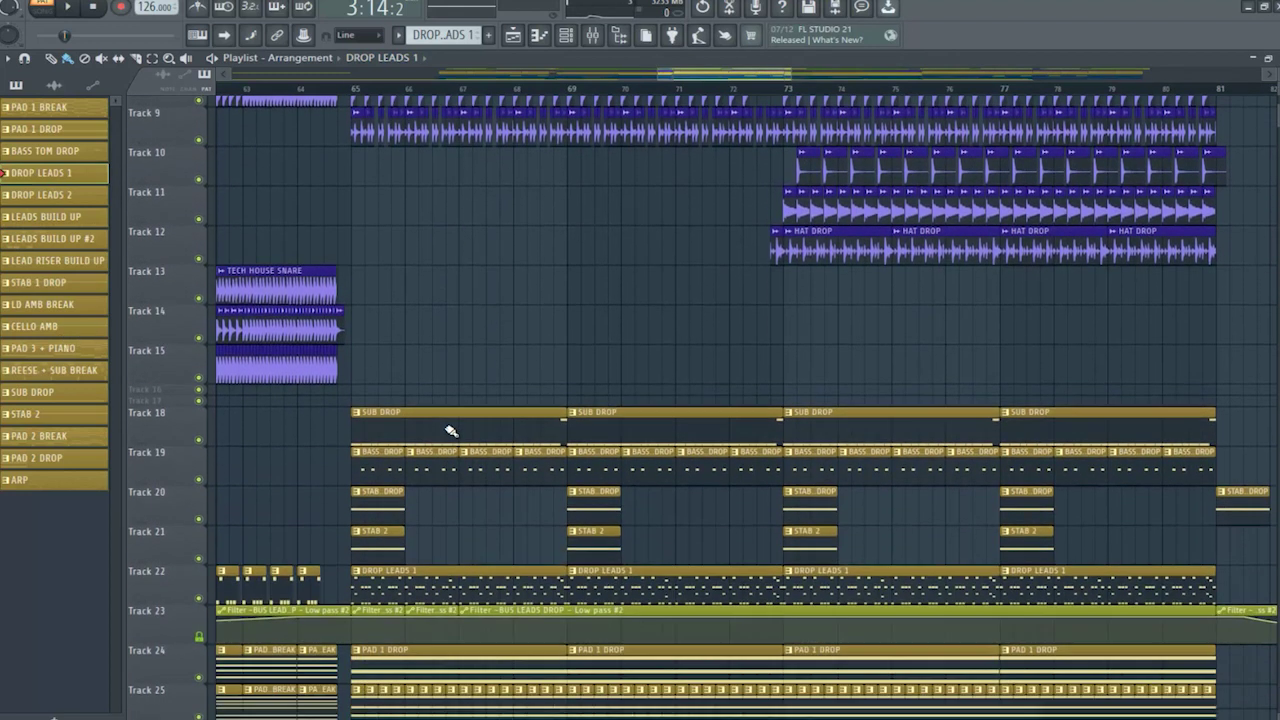
scroll(449, 429, "up", 4)
scroll(680, 435, "down", 6)
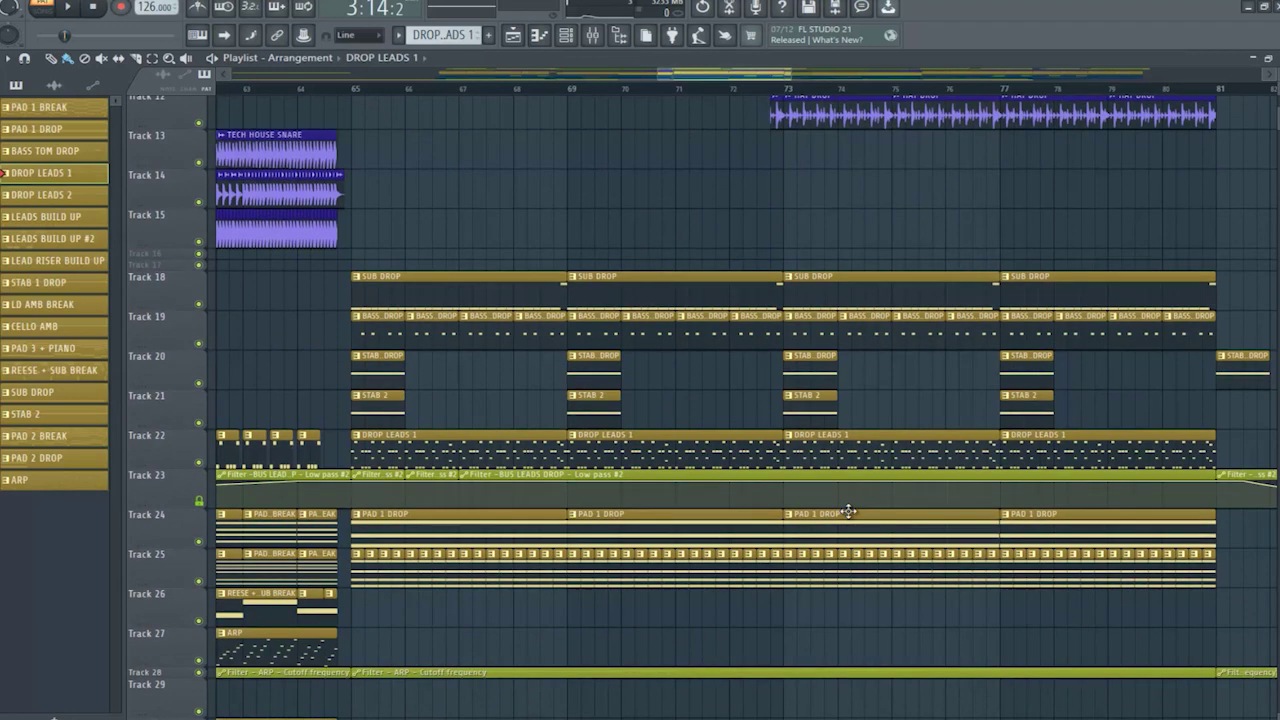
scroll(690, 412, "down", 10)
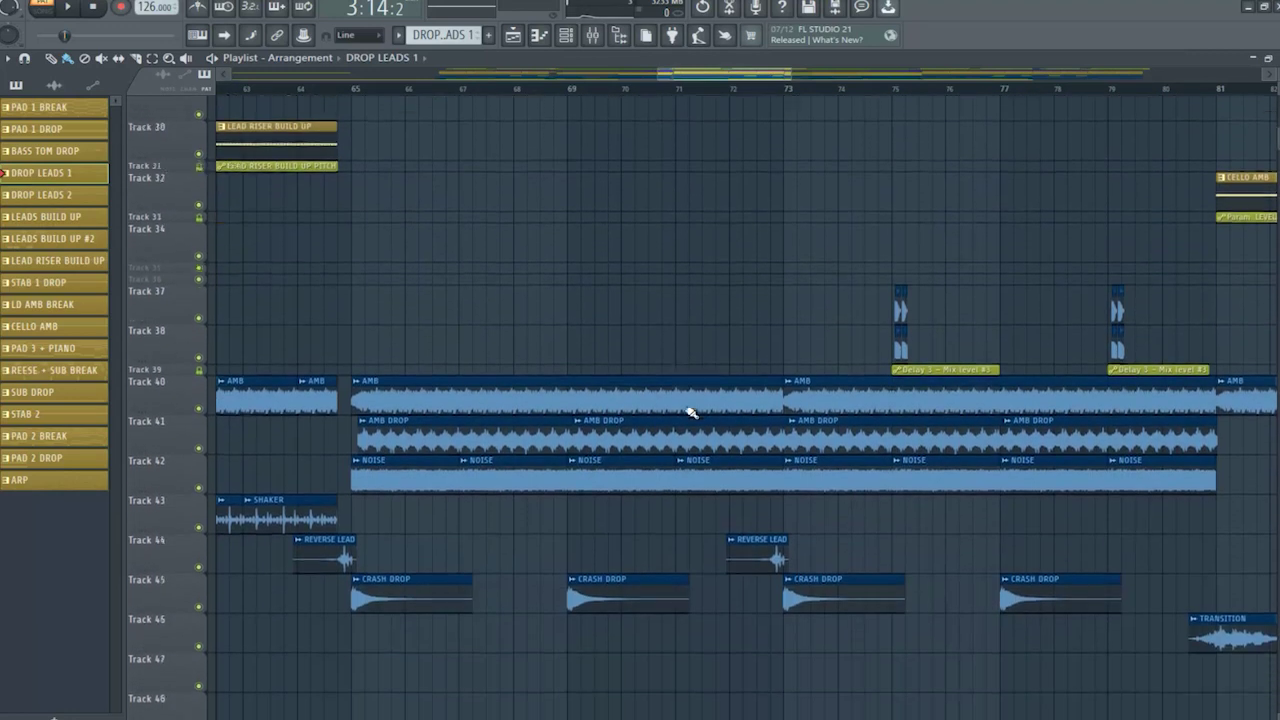
scroll(690, 412, "down", 2)
scroll(491, 520, "down", 3)
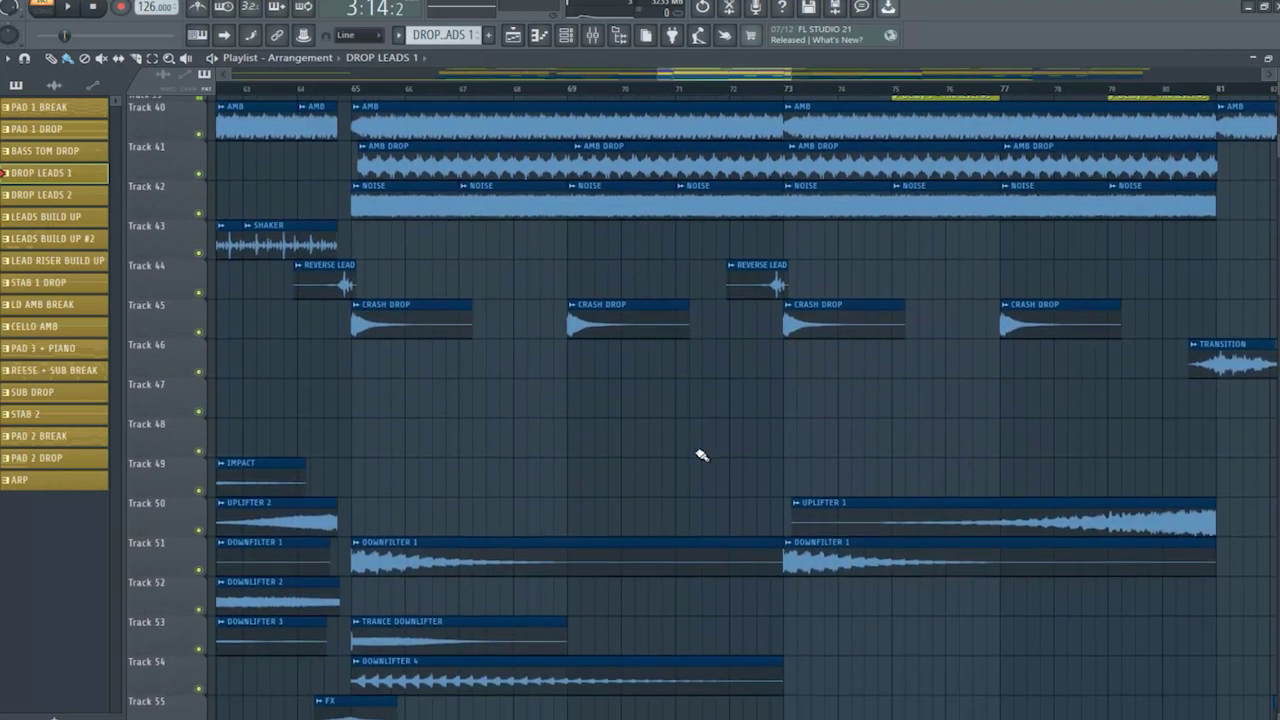
scroll(580, 445, "up", 4)
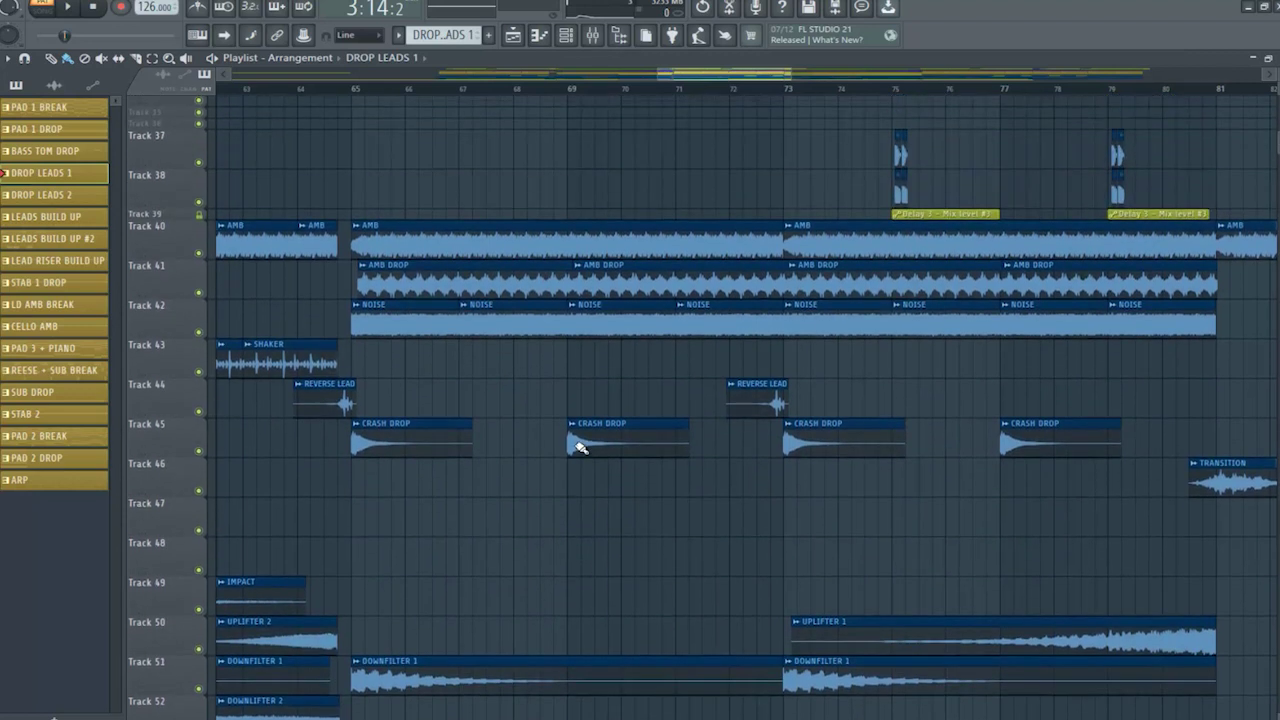
scroll(580, 447, "up", 12)
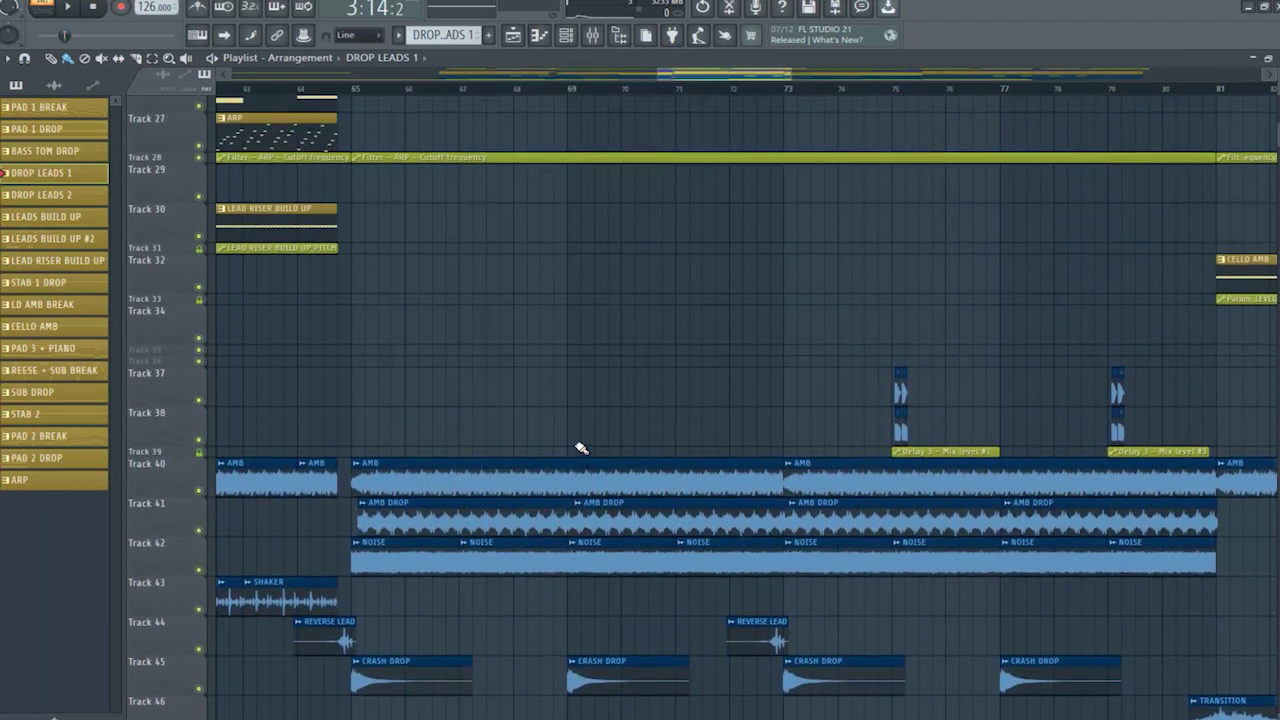
scroll(580, 447, "up", 8)
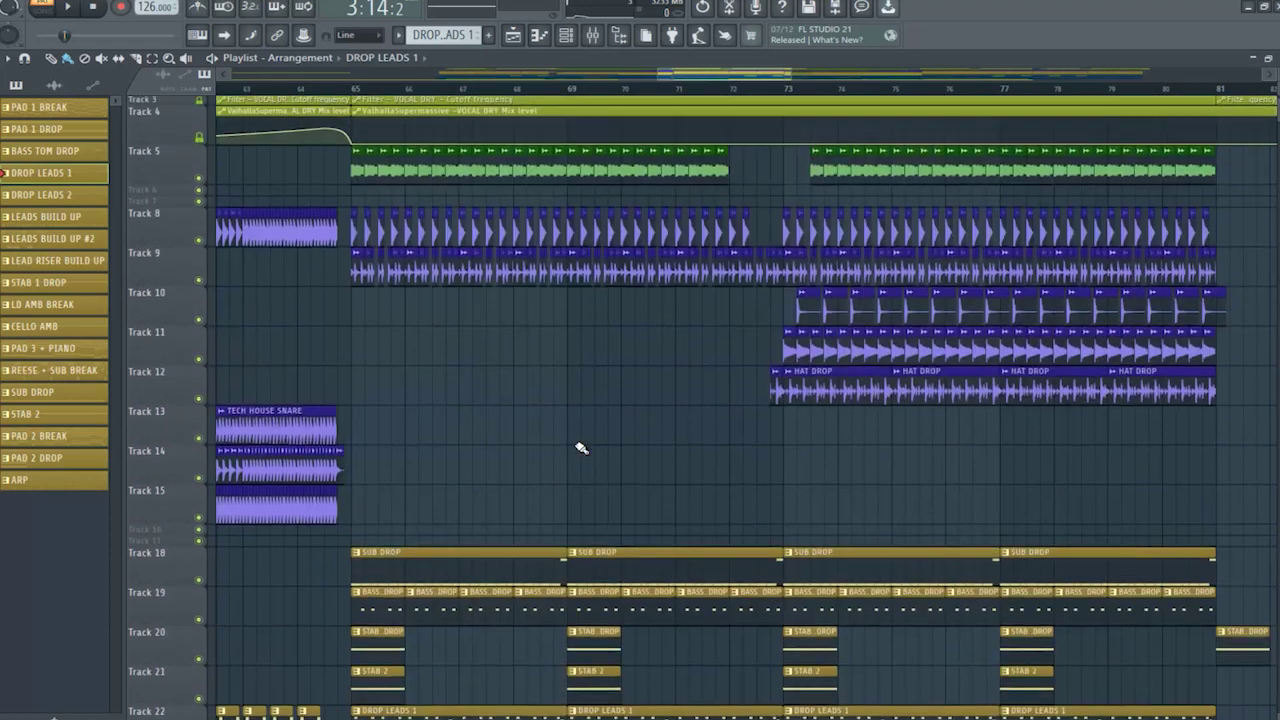
Step: Solo Track 8 and also enable Tracks 9 to 12 to isolate the drop's drums
right_click(194, 323)
left_click(178, 321)
left_click(199, 322)
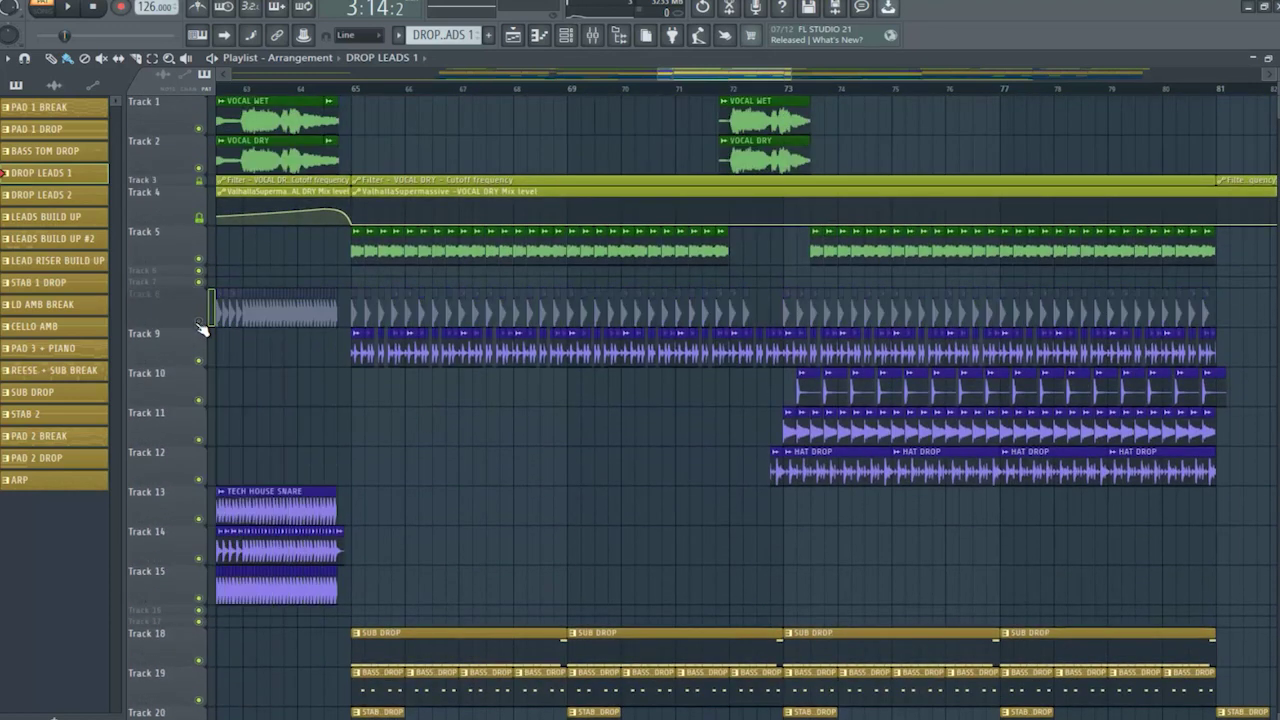
right_click(199, 322)
left_click(198, 361)
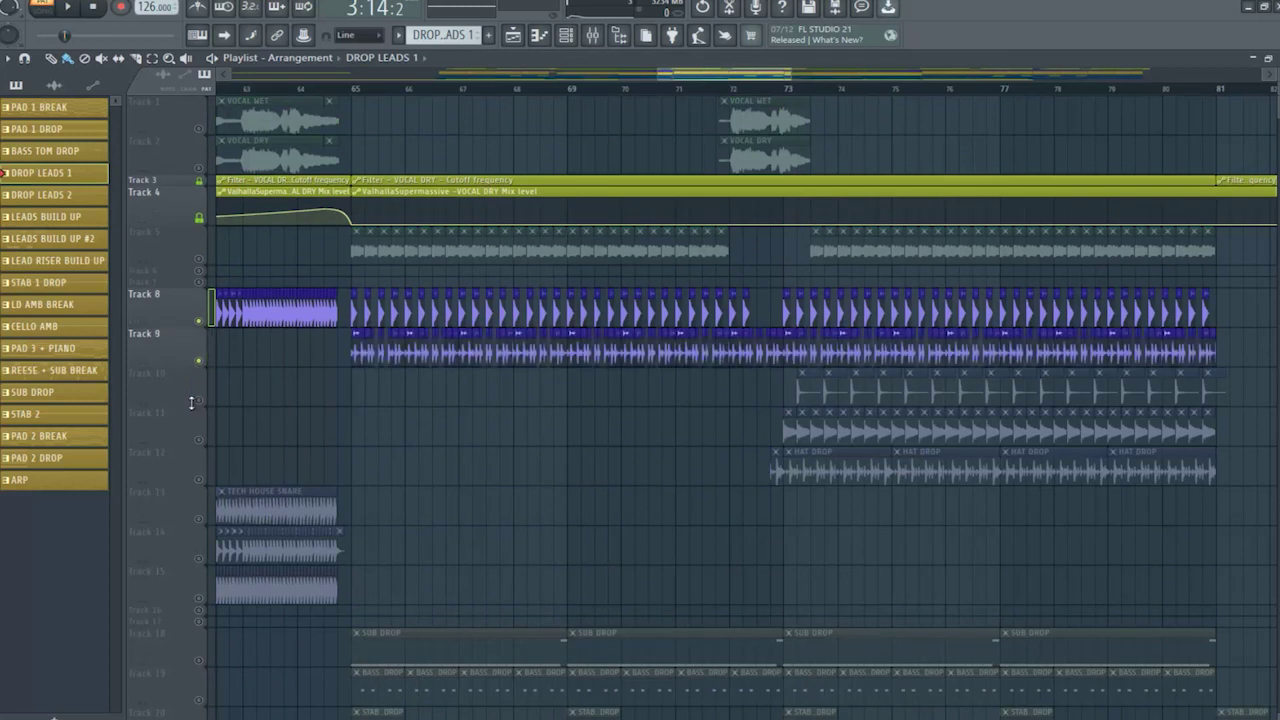
left_click(199, 400)
left_click(199, 440)
left_click(199, 479)
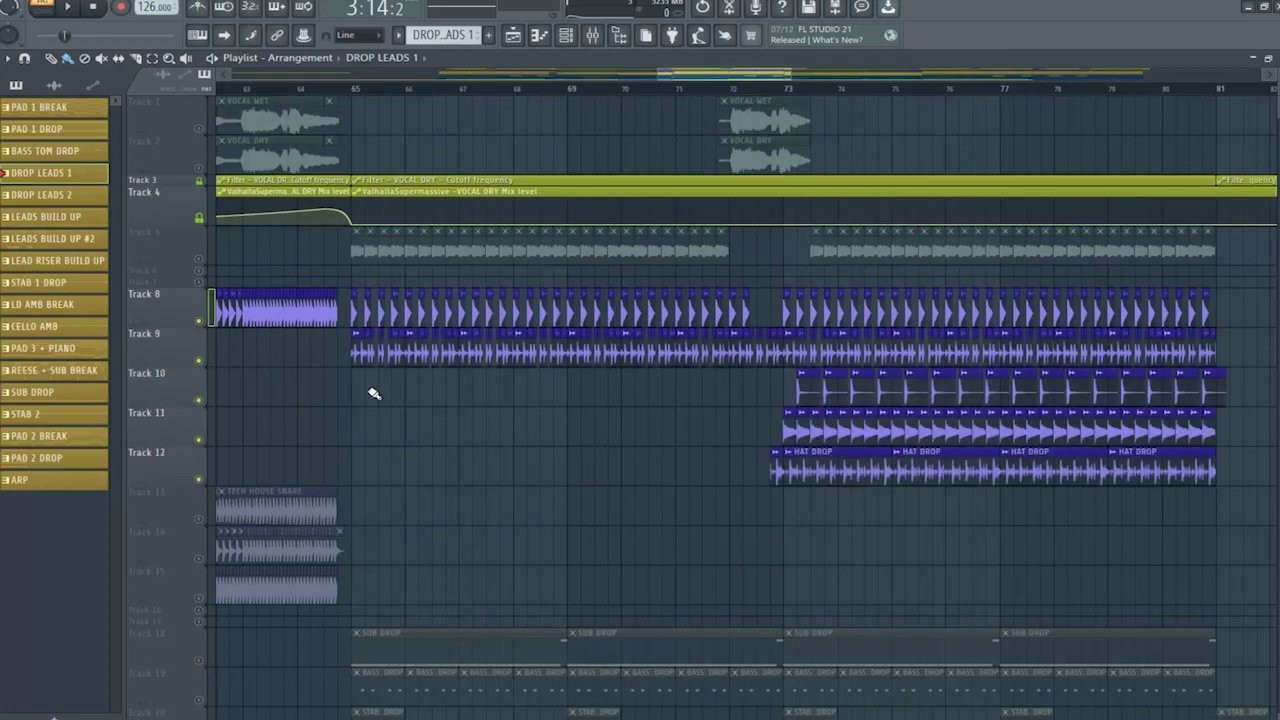
Step: Play the isolated drum tracks from bar 65 through the drop in song mode and stop playback
left_click(357, 88)
key("space")
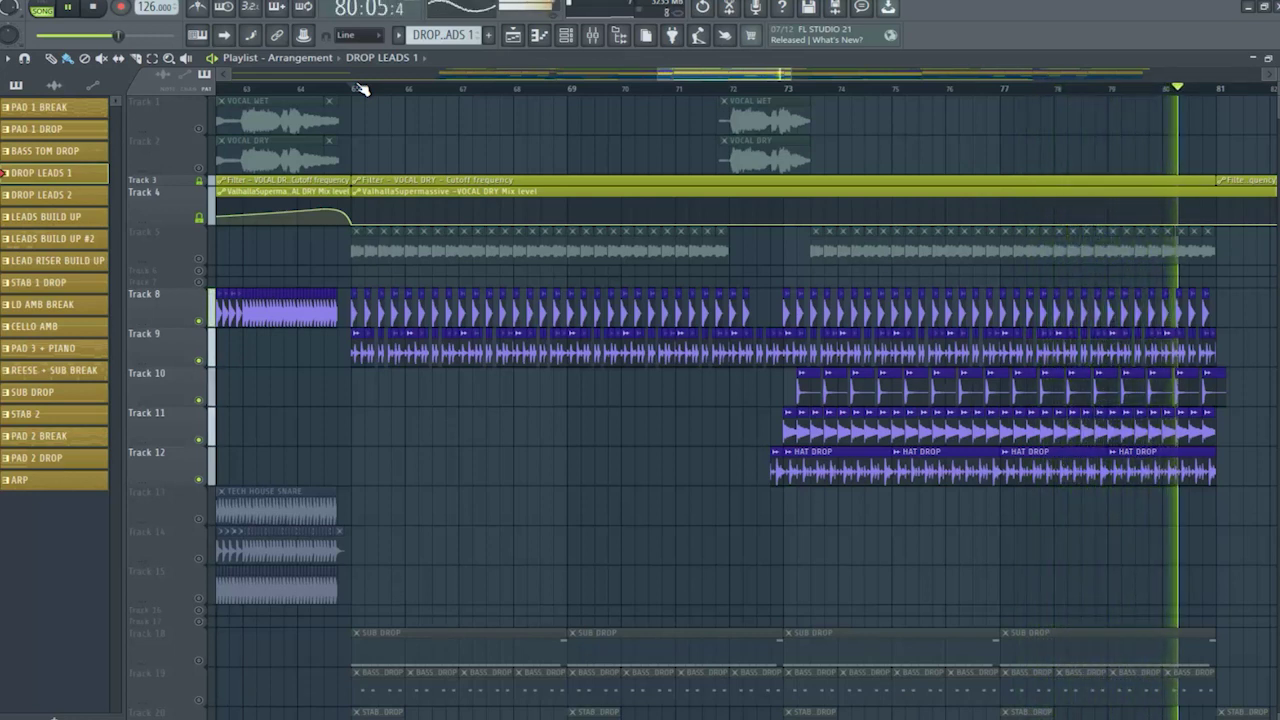
key("space")
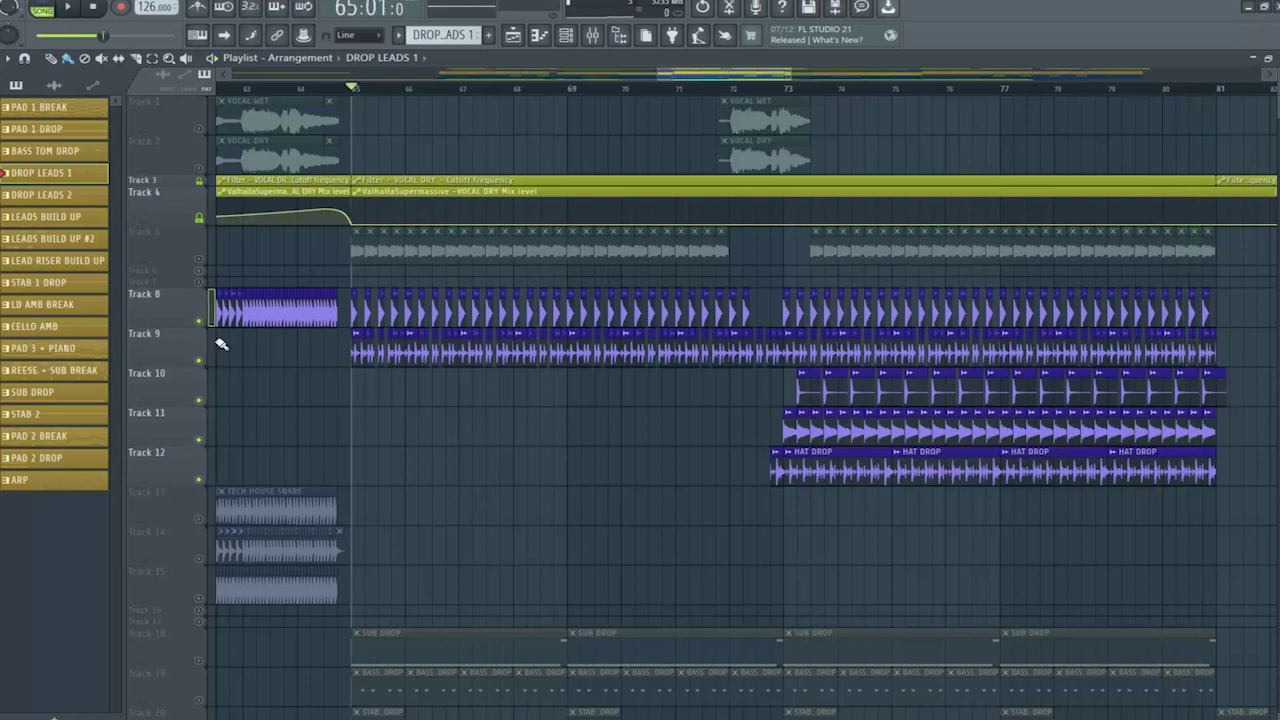
double_click(365, 315)
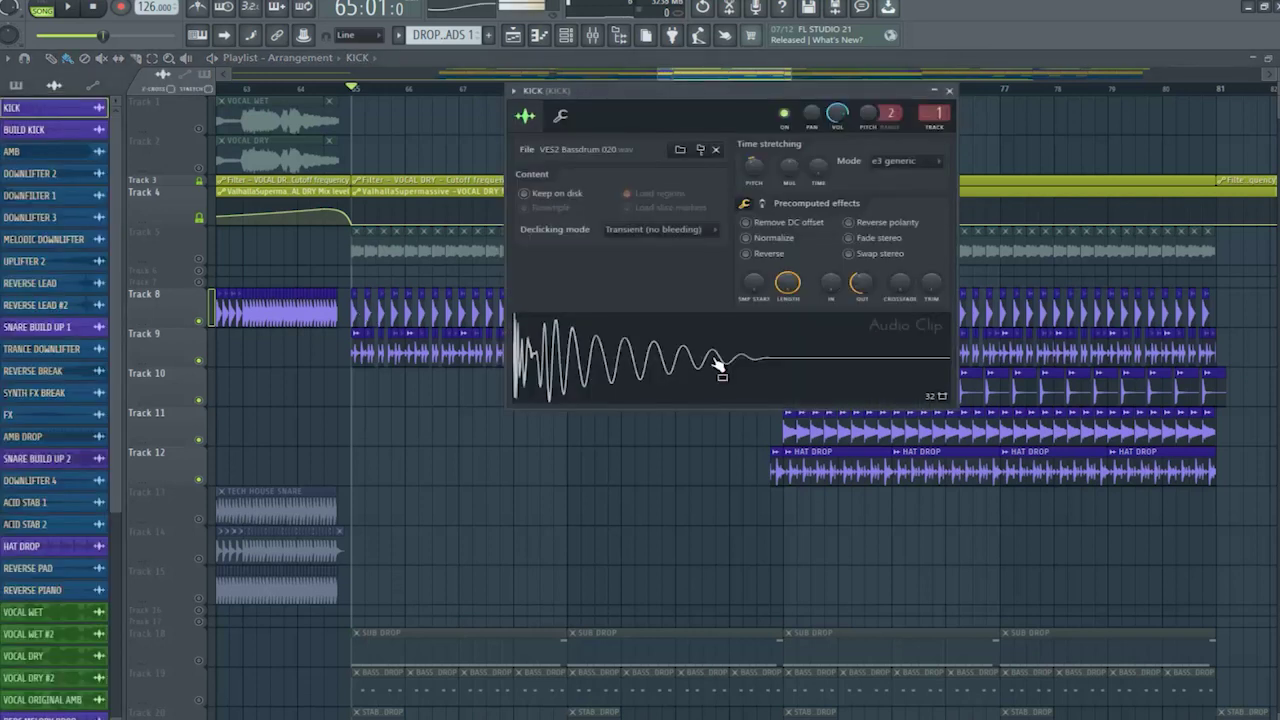
left_click_drag(718, 367, 711, 366)
left_click(711, 292)
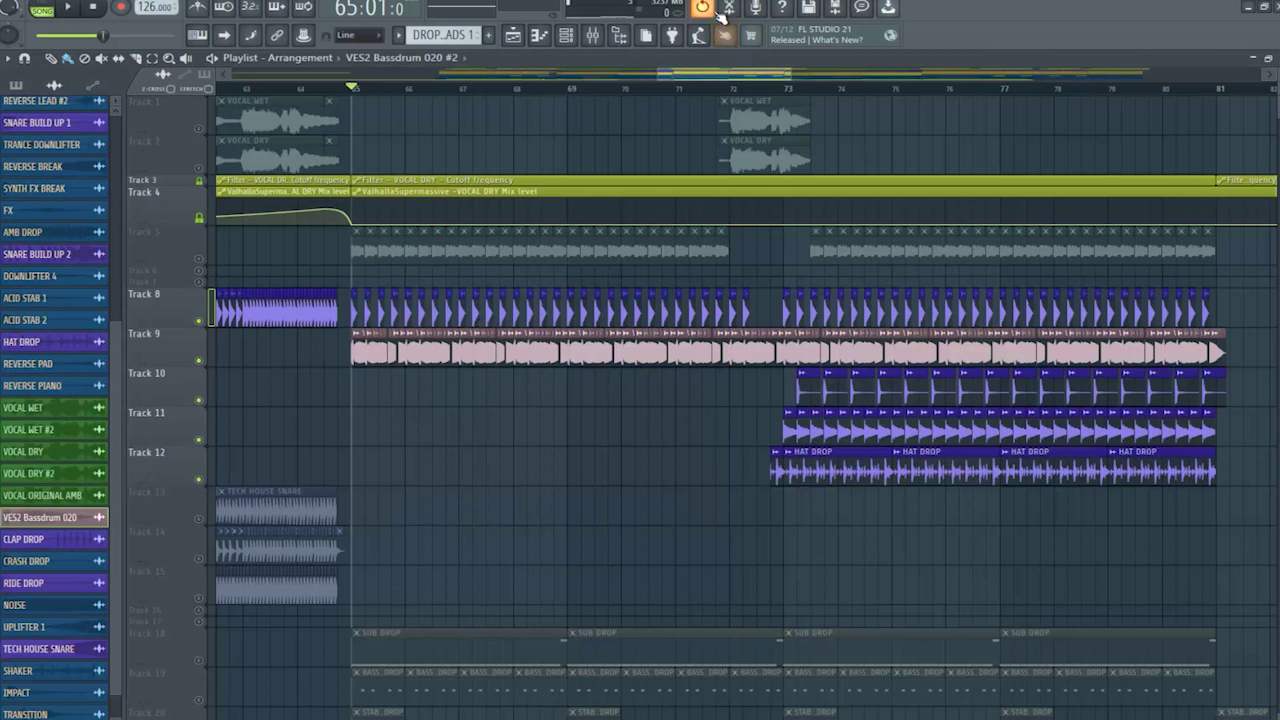
left_click(703, 8)
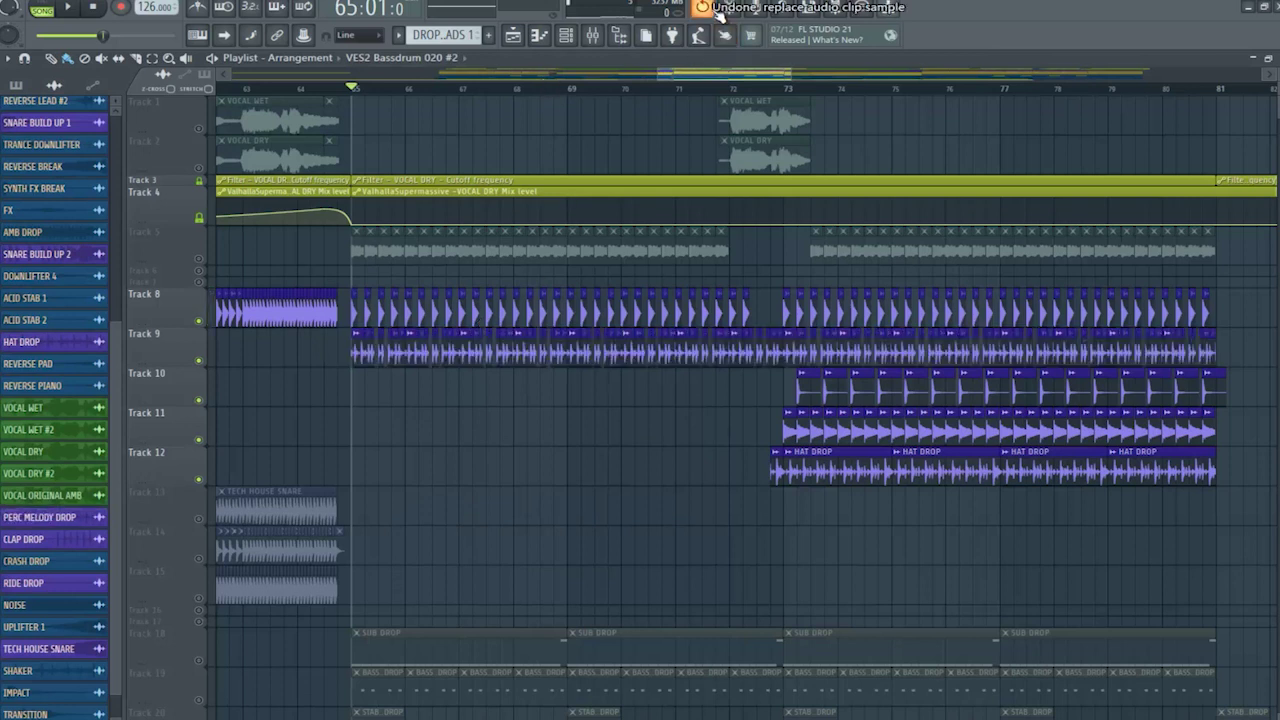
Step: View the KICK clip's sample settings, then solo Track 8 and play the kick alone from bar 65
double_click(377, 316)
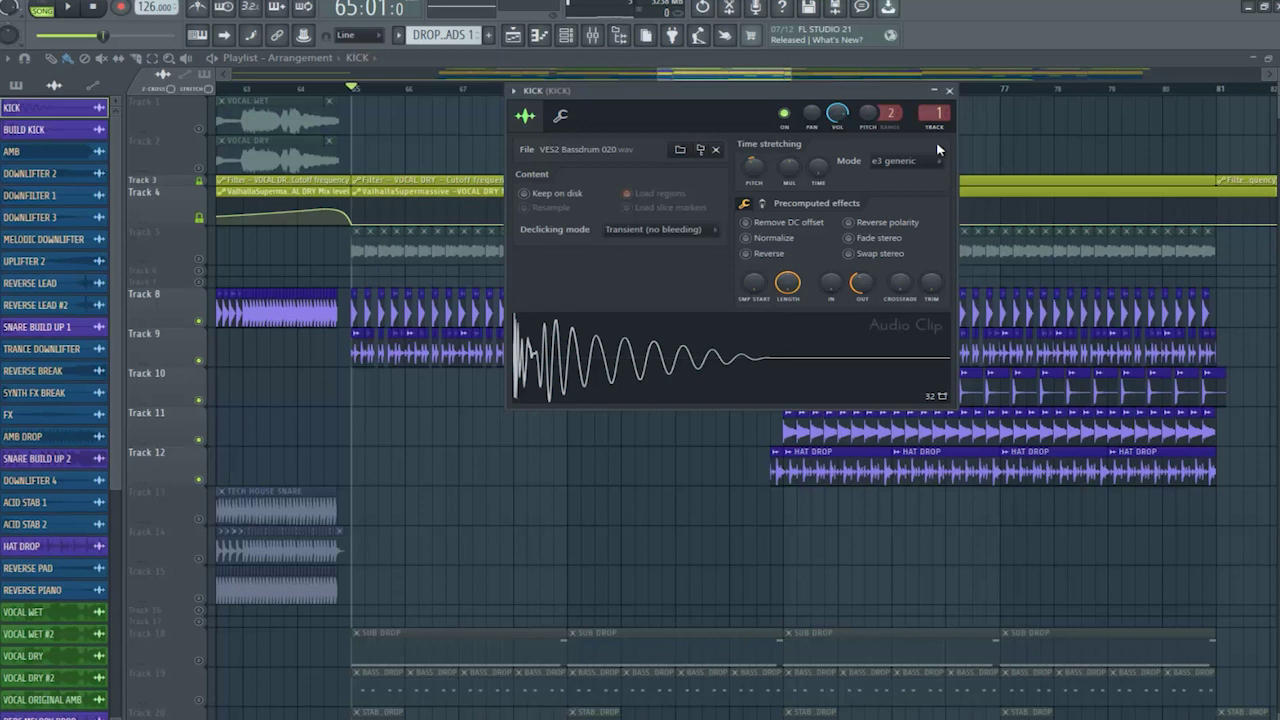
left_click(200, 322, "ctrl")
key("space")
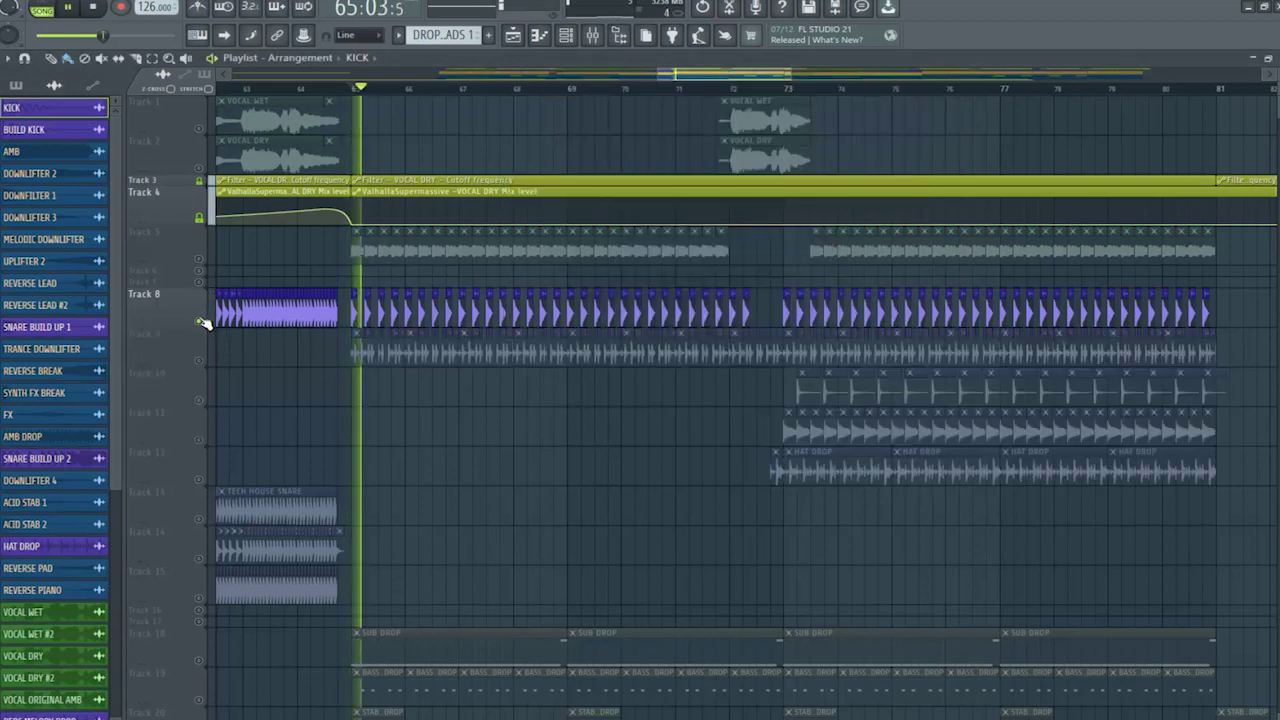
key("space")
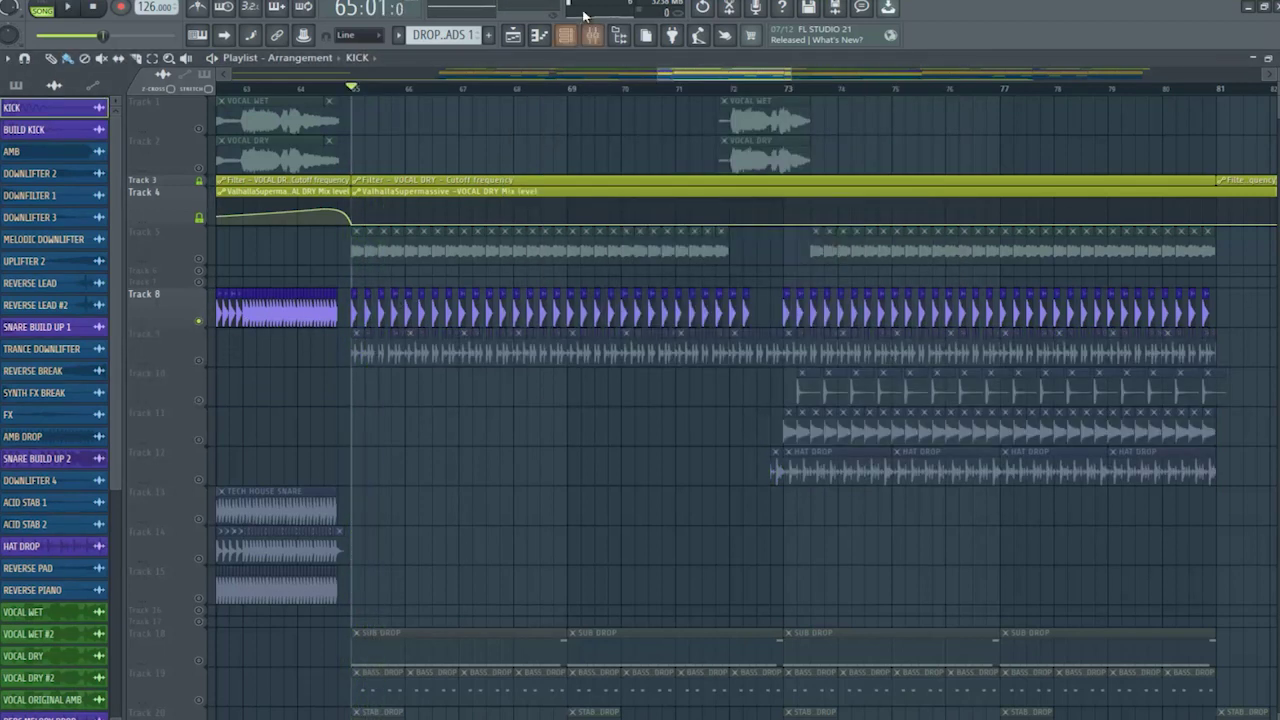
Step: Inspect the KICK mixer track's effects: Fruity Parametric EQ 2, Fruity Blood Overdrive, Fruity Limiter and Kickstart
left_click(592, 40)
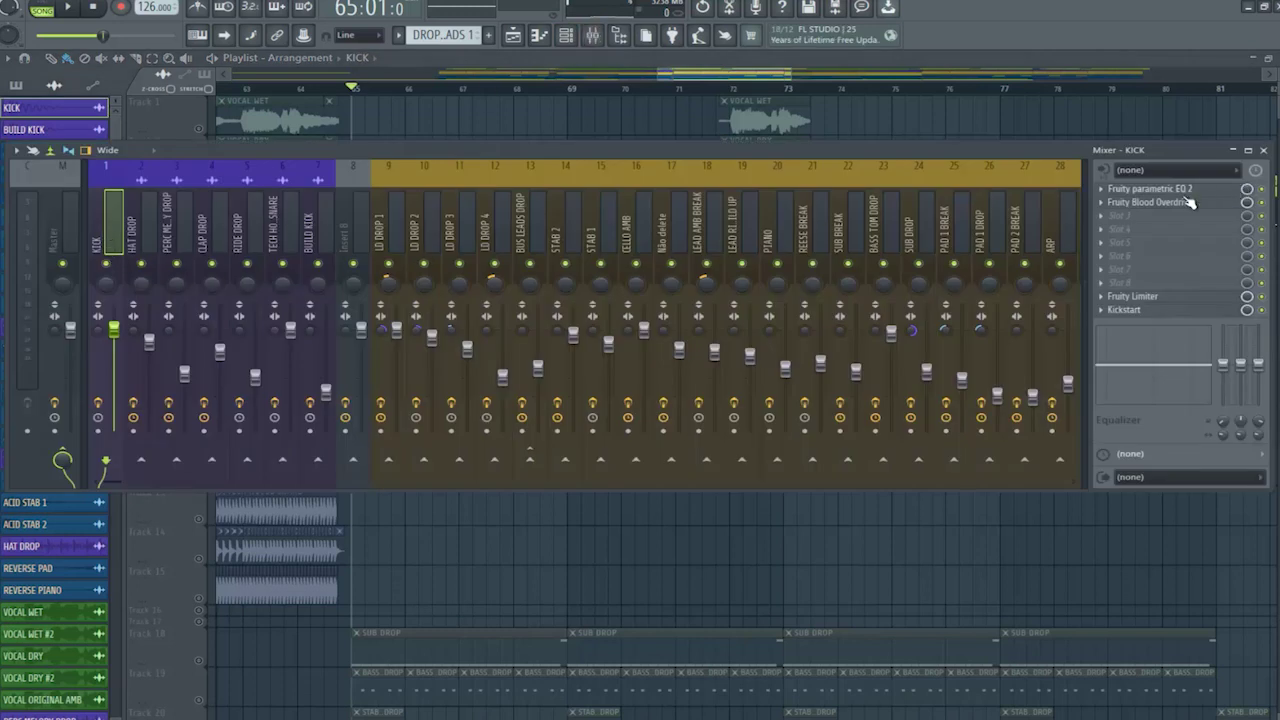
left_click(1190, 190)
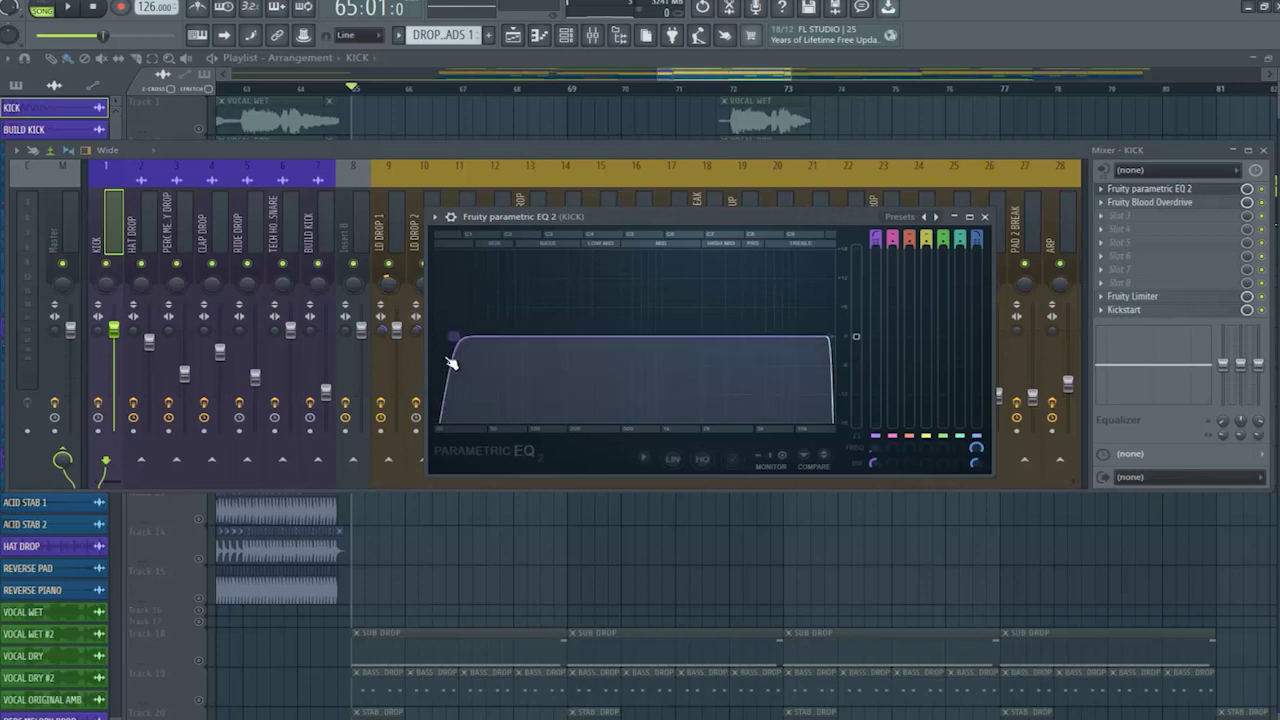
left_click(1158, 203)
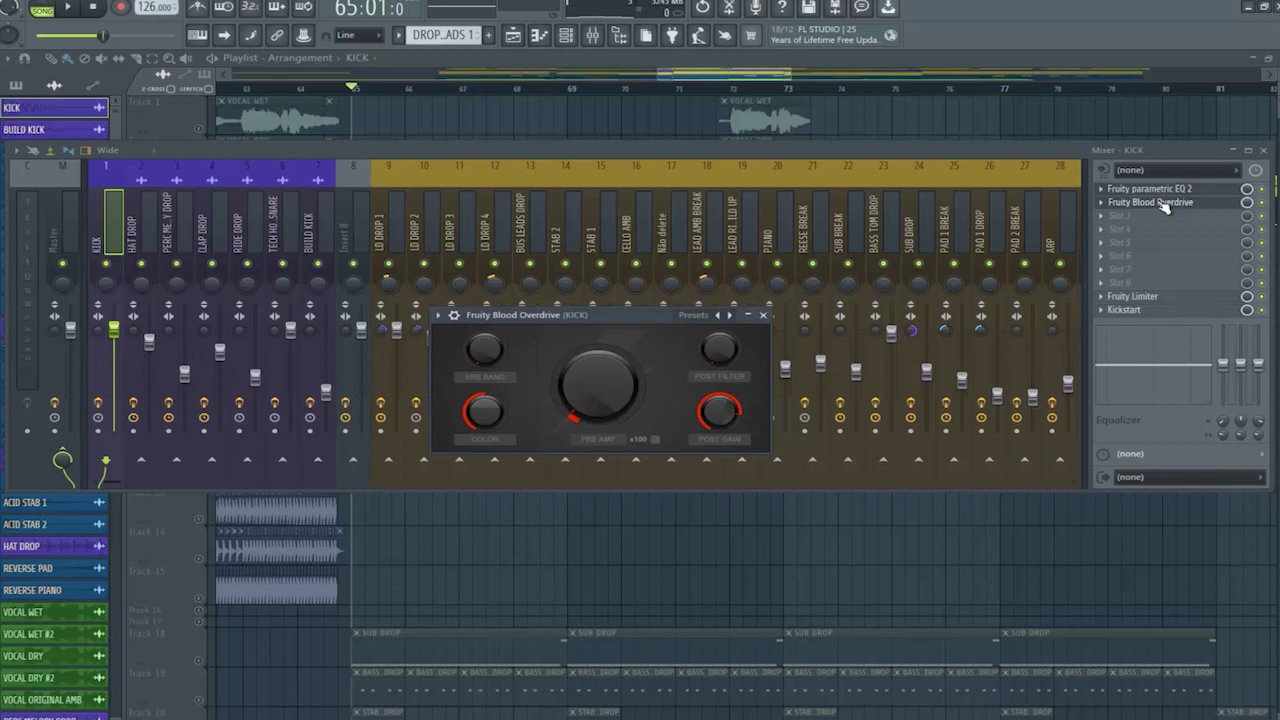
left_click(763, 315)
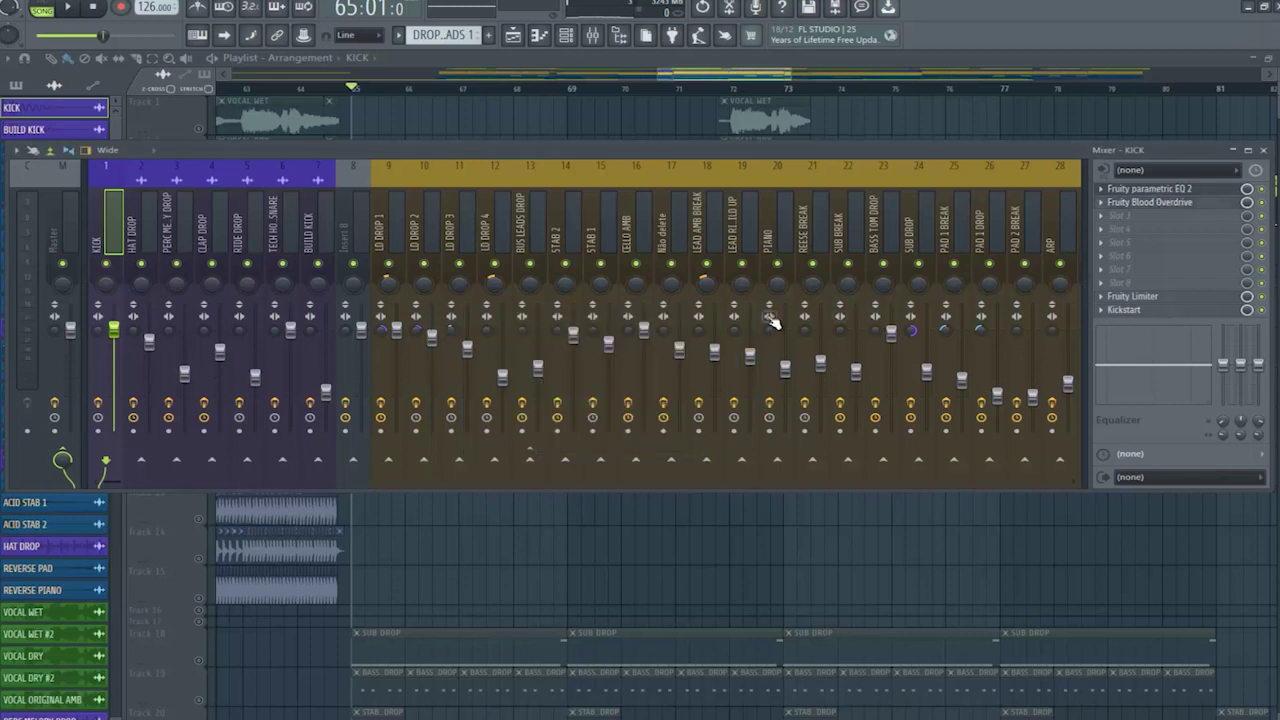
left_click(1140, 296)
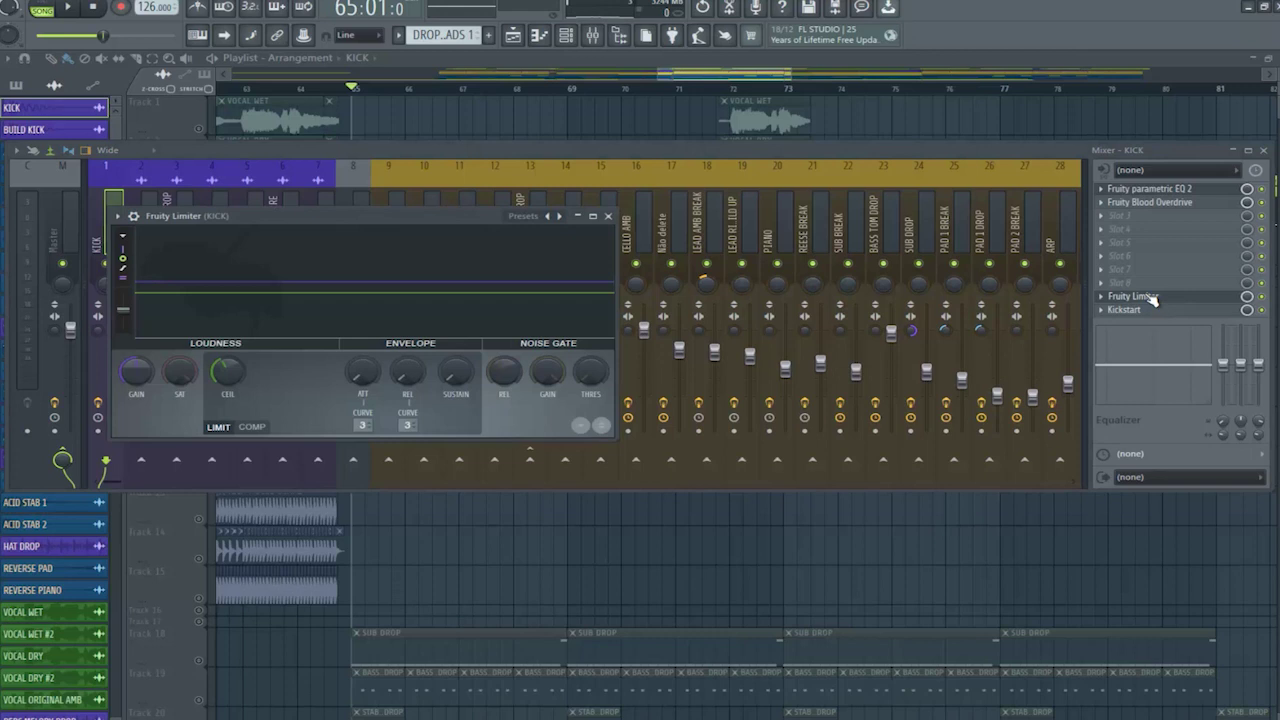
left_click(1155, 310)
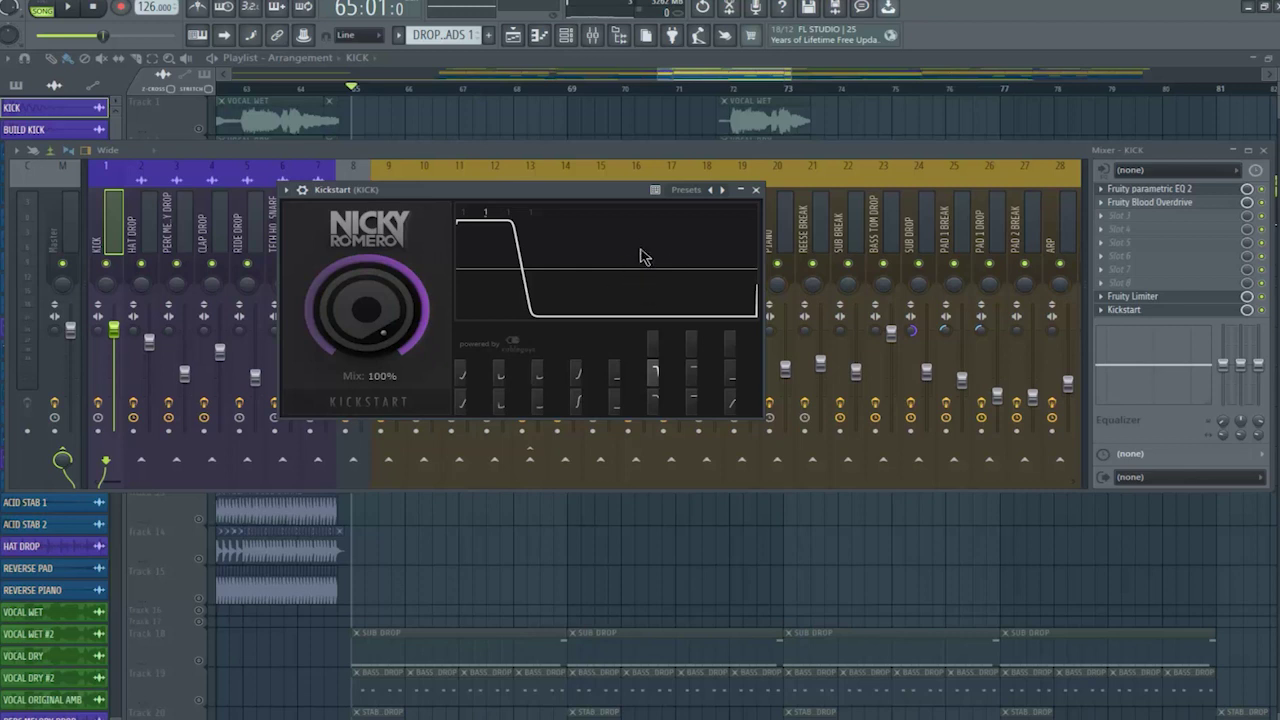
Step: Close the KICK track's Kickstart, Fruity Parametric EQ 2 and Fruity Limiter windows along with the mixer
left_click(756, 190)
left_click(1264, 151)
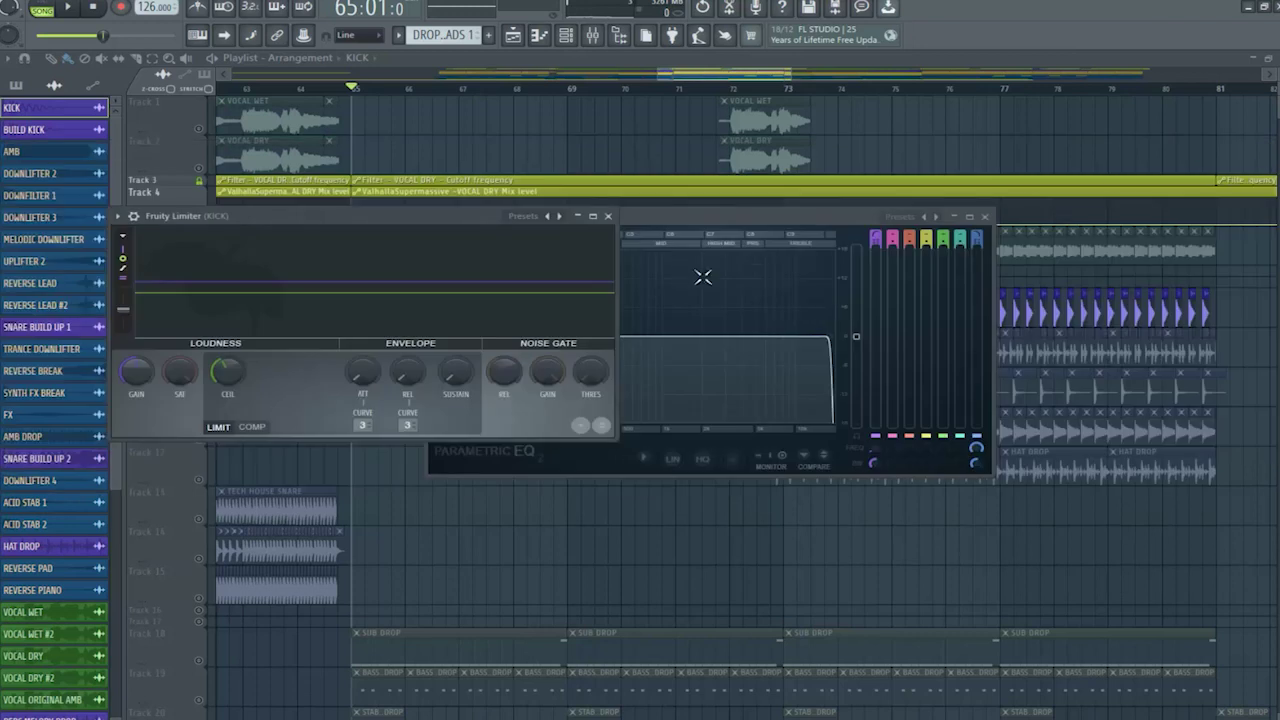
left_click(985, 218)
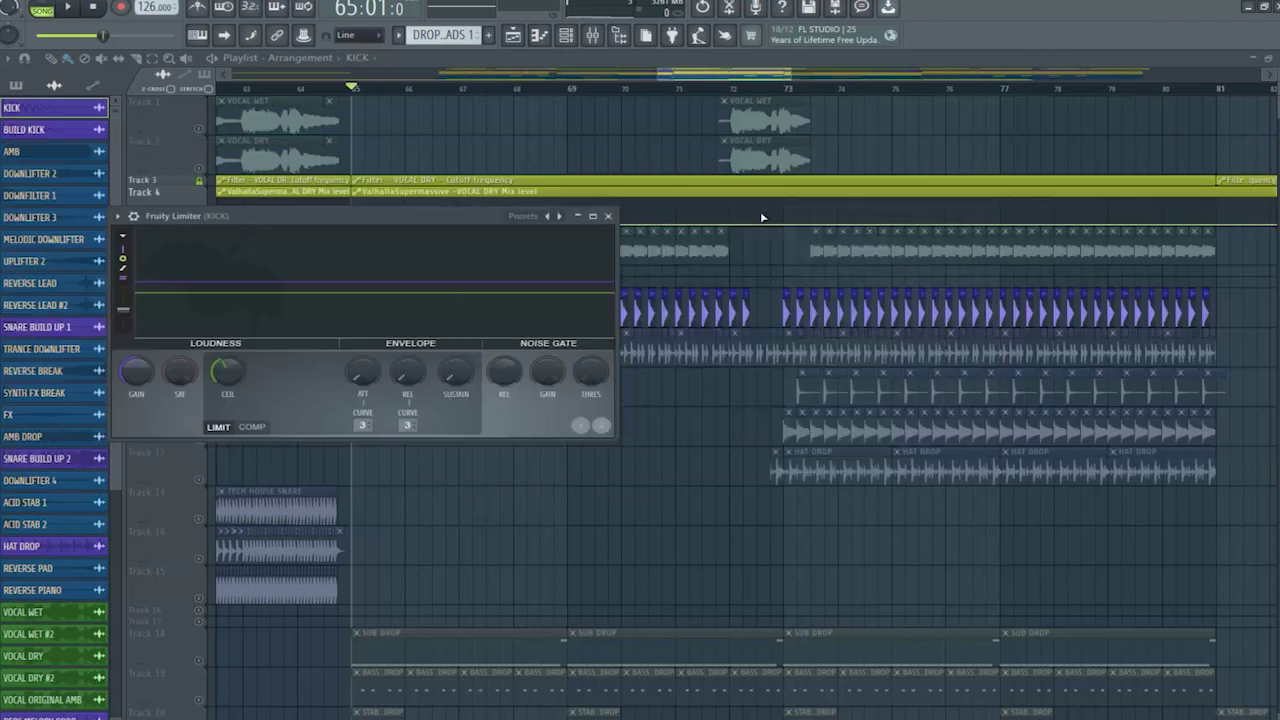
left_click(608, 216)
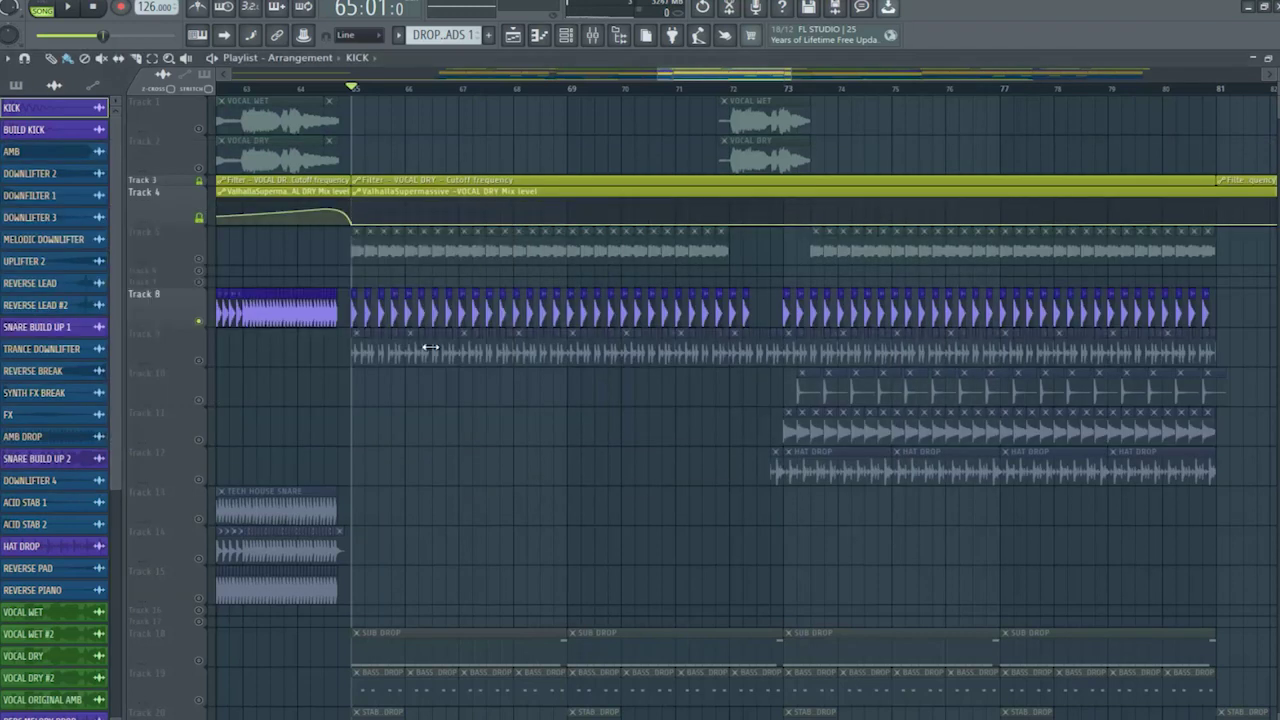
Step: Solo Track 9 and play the percussion melody alone from bar 65, then stop playback
left_click(202, 358)
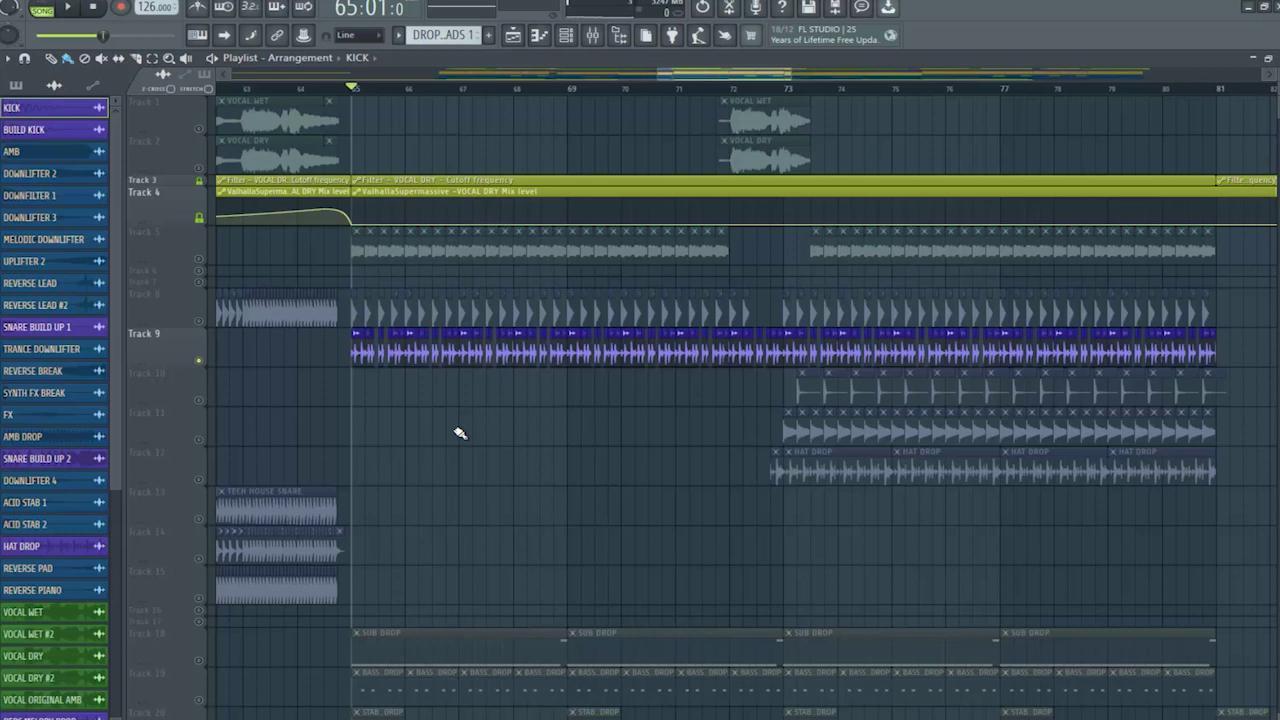
scroll(460, 433, "down", 5)
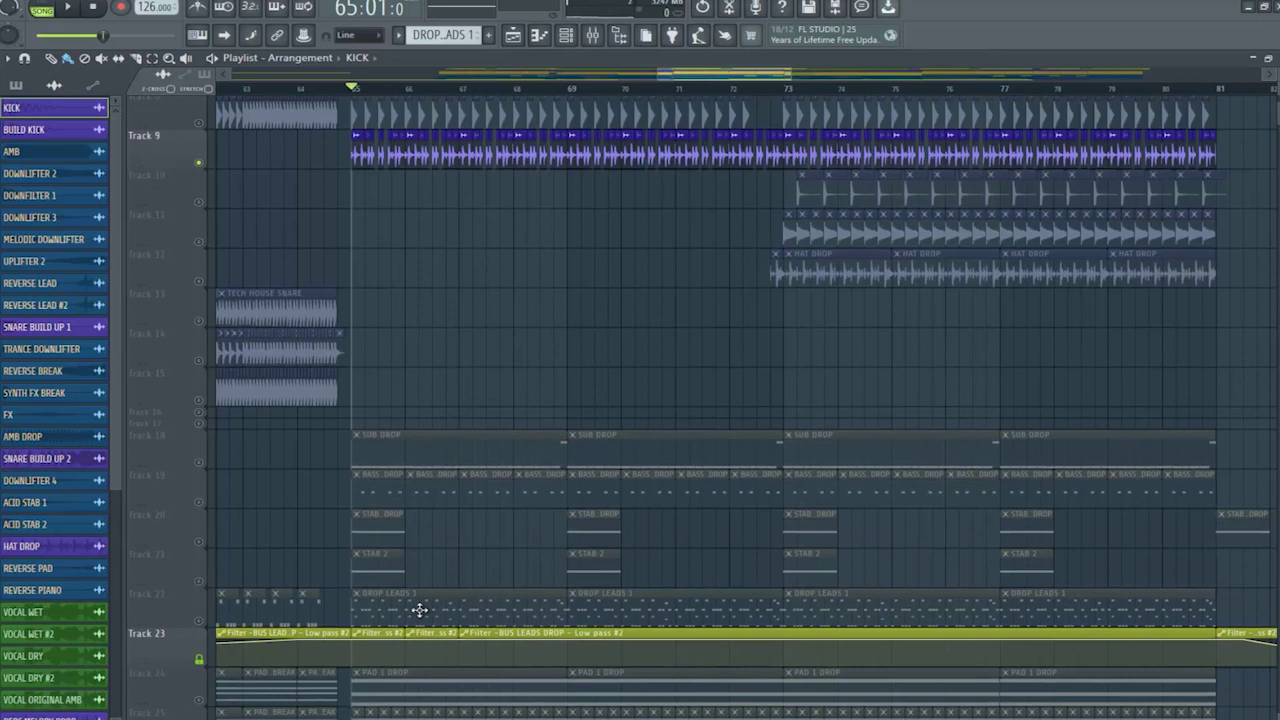
scroll(425, 575, "up", 4)
scroll(497, 498, "up", 1)
key("space")
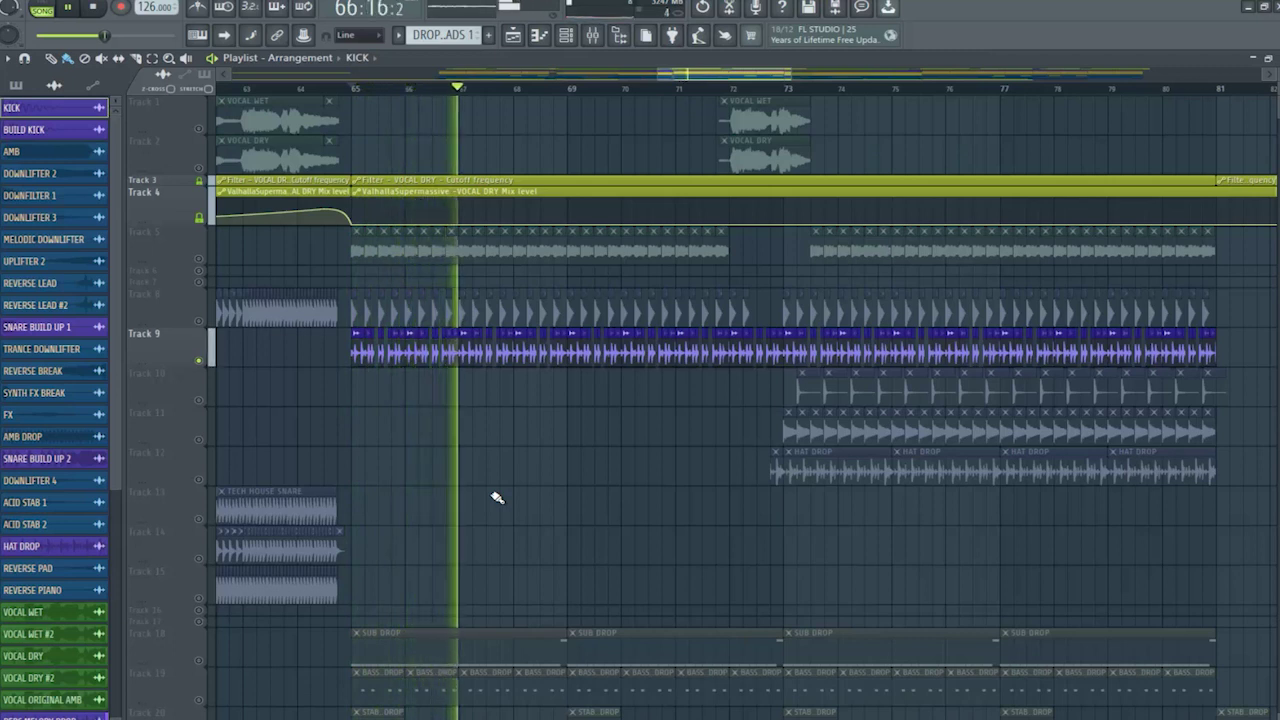
key("space")
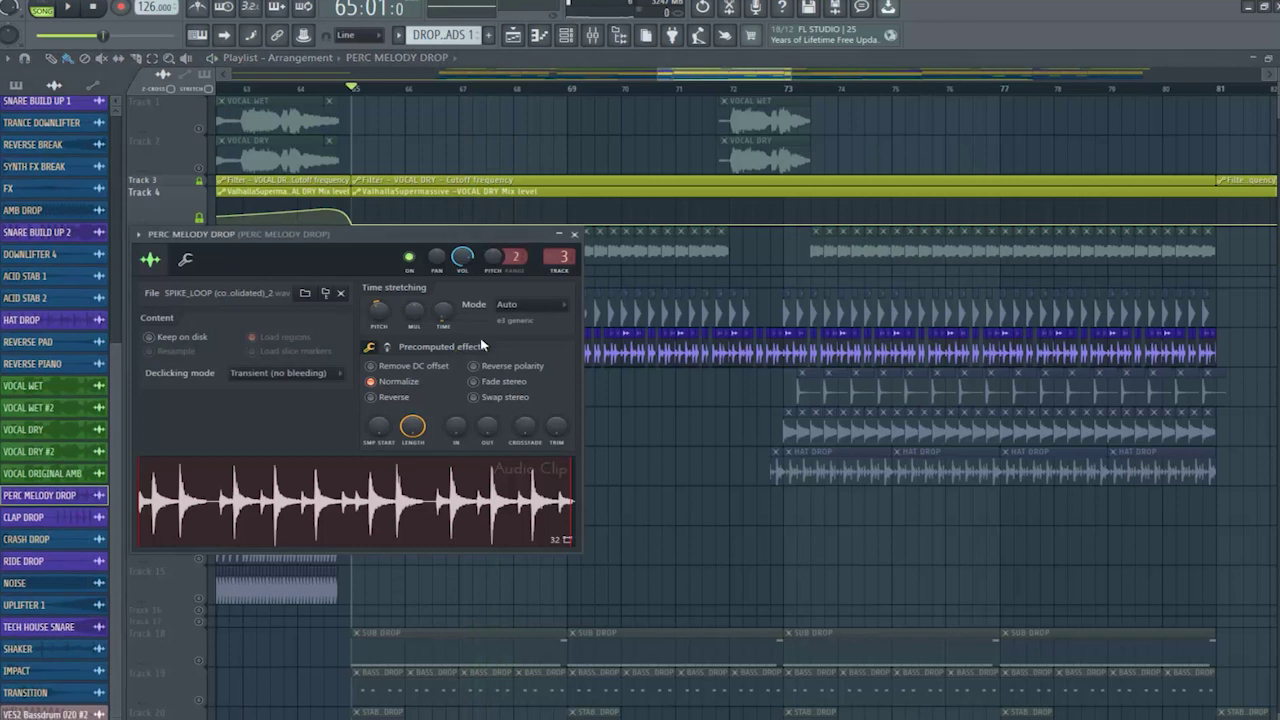
Step: Inspect the PERC MELODY DROP mixer track's Fruity Parametric EQ 2, Fruity Delay 3 and Kickstart, then close all its windows
left_click(592, 35)
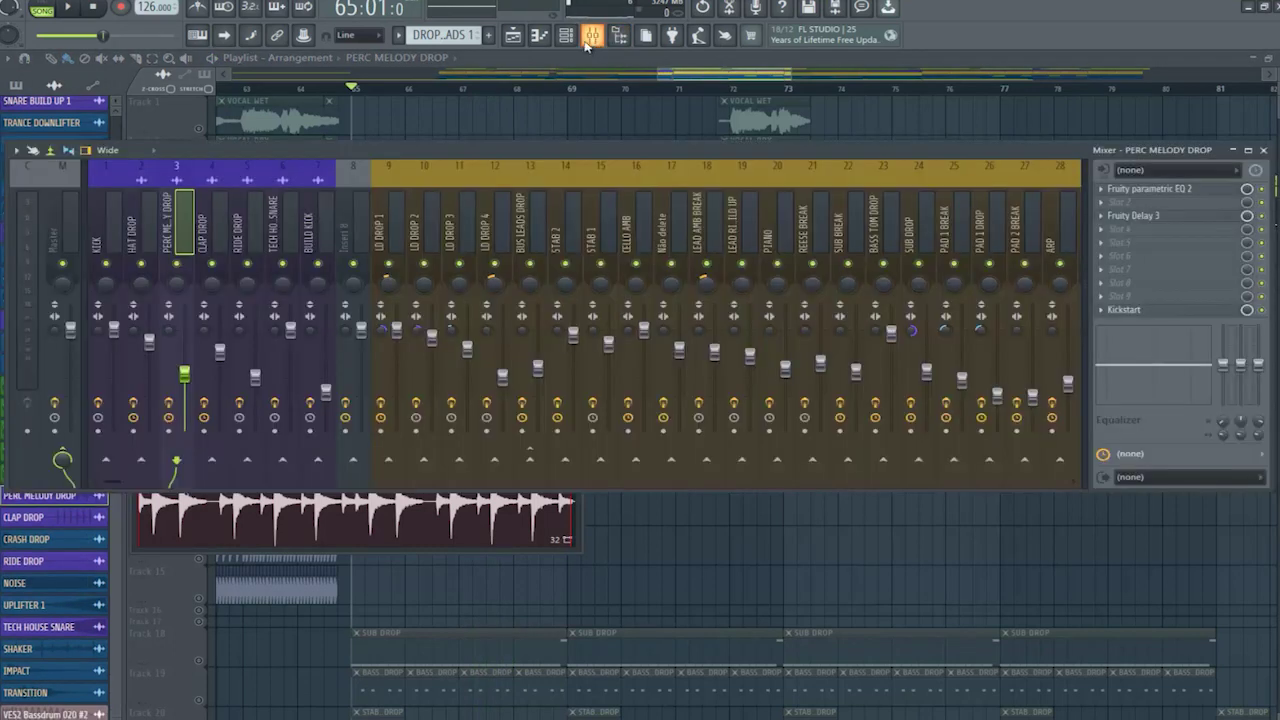
left_click(1212, 190)
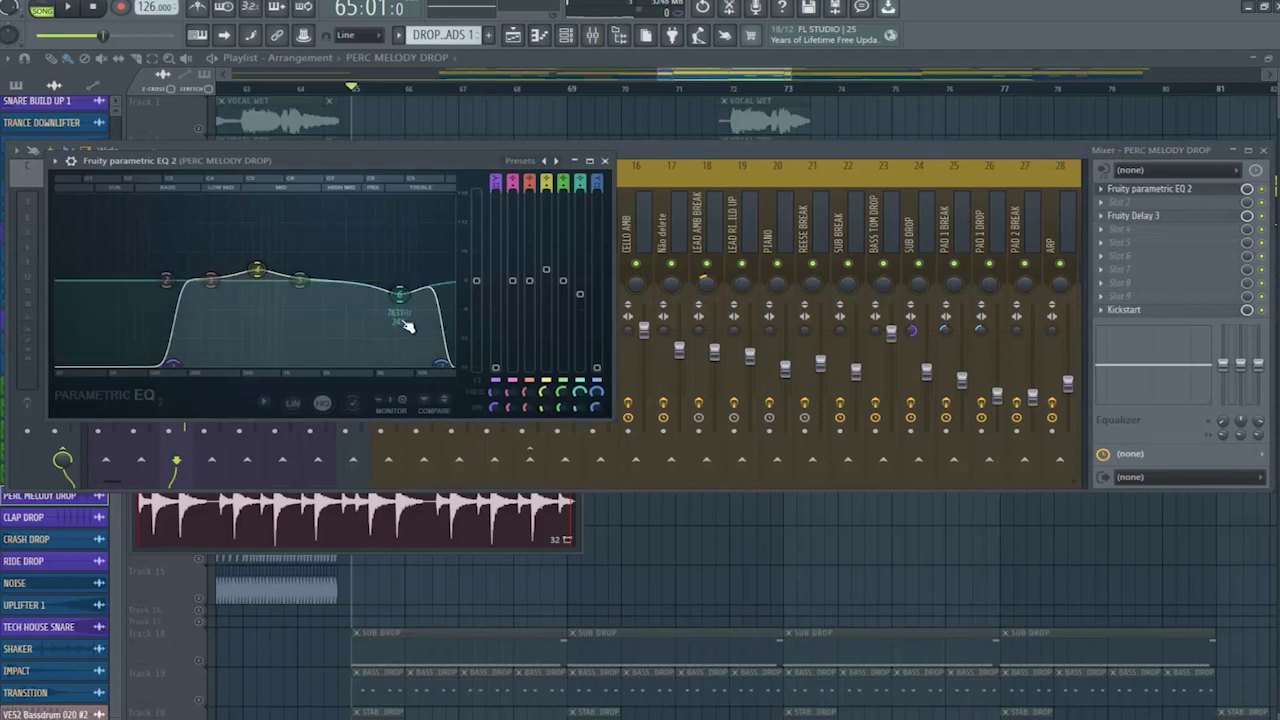
left_click(605, 161)
left_click(1195, 218)
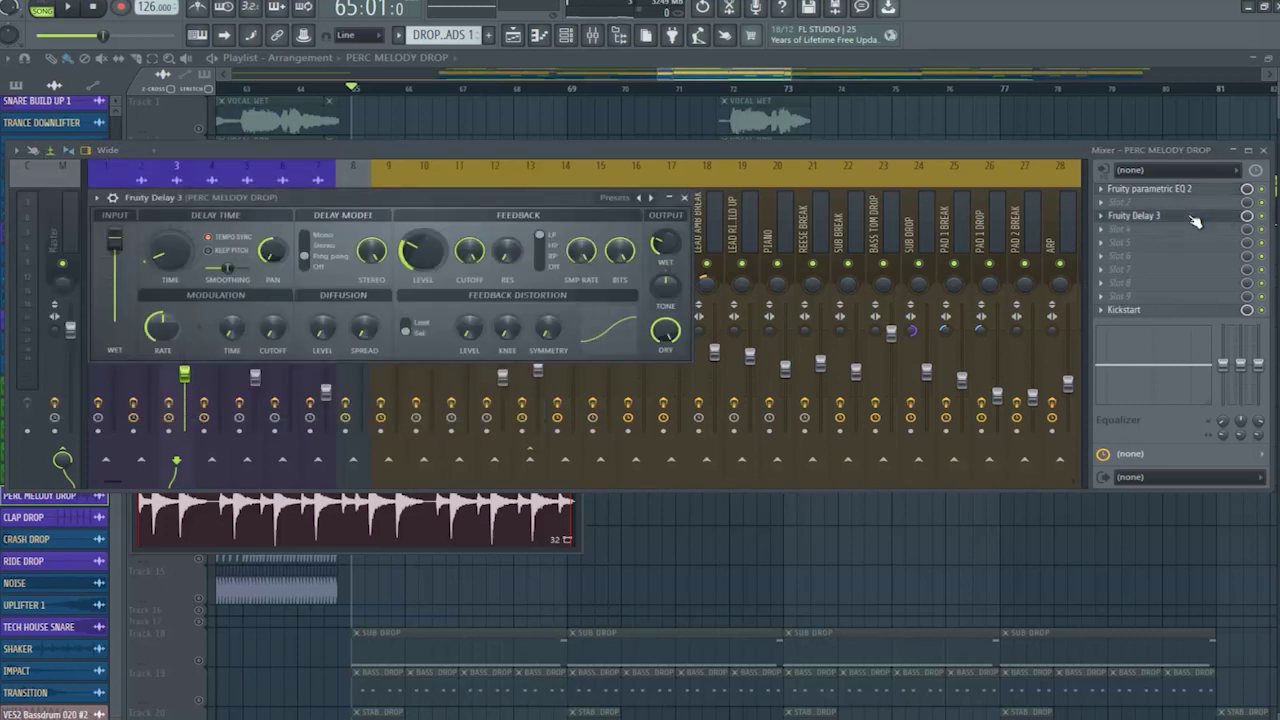
left_click(1164, 309)
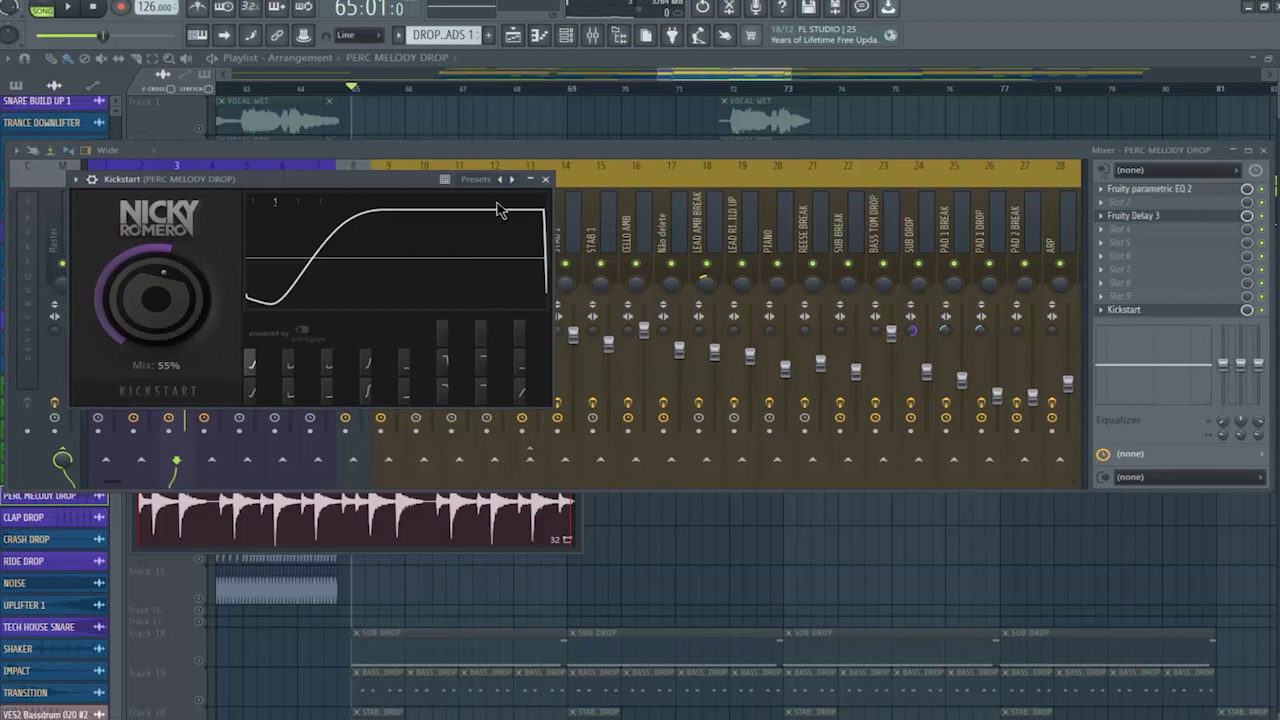
left_click(546, 180)
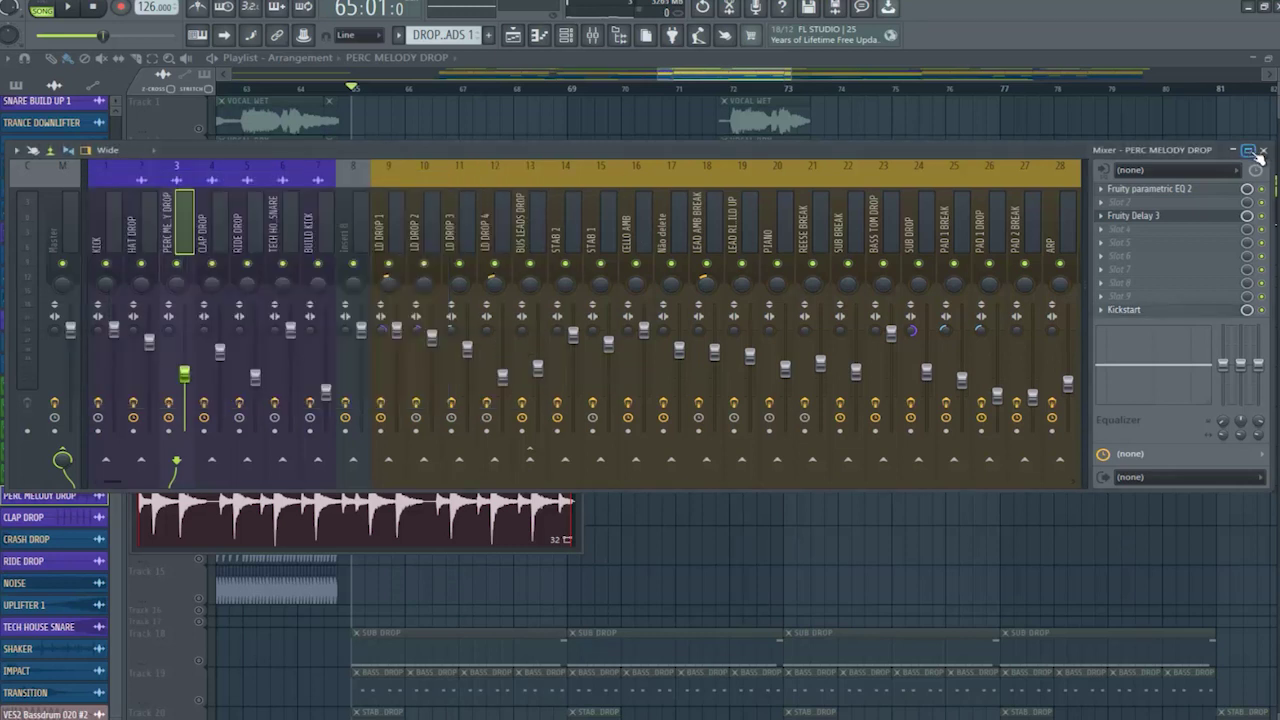
left_click(1263, 149)
left_click(684, 197)
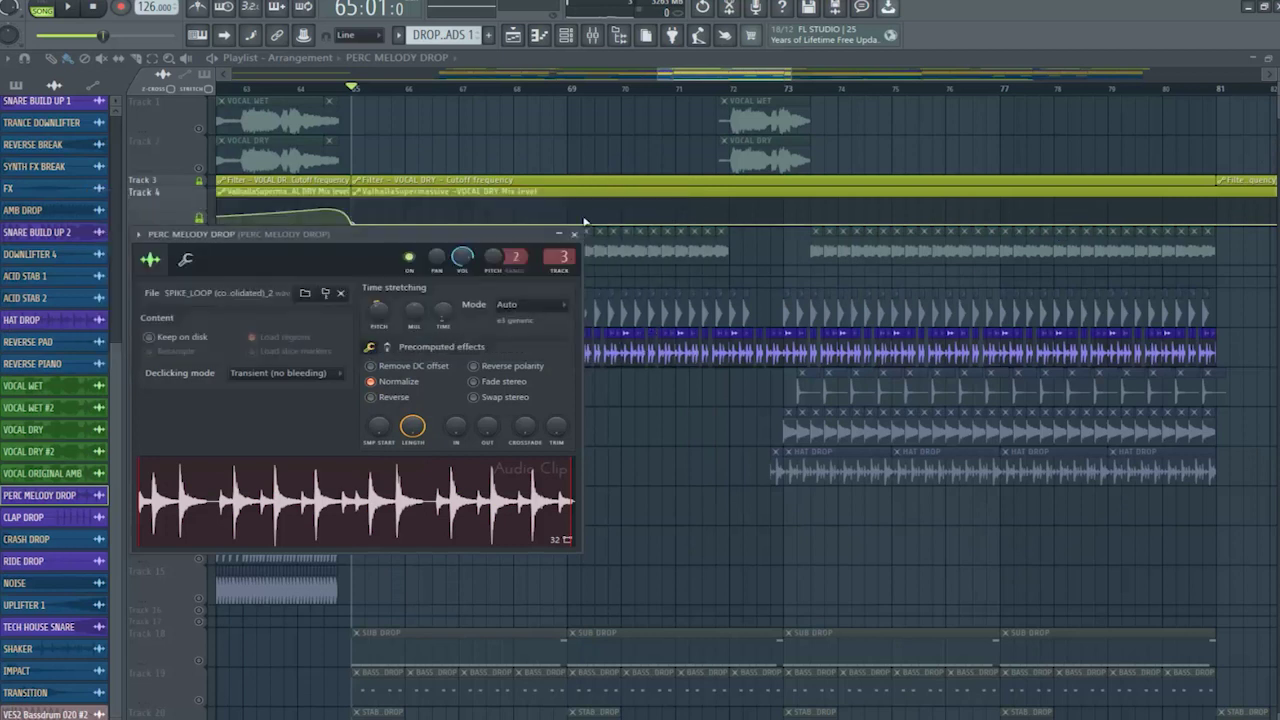
left_click(583, 237)
Step: Solo Track 10 and play the clap alone from bar 73, then stop playback
scroll(571, 474, "down", 5)
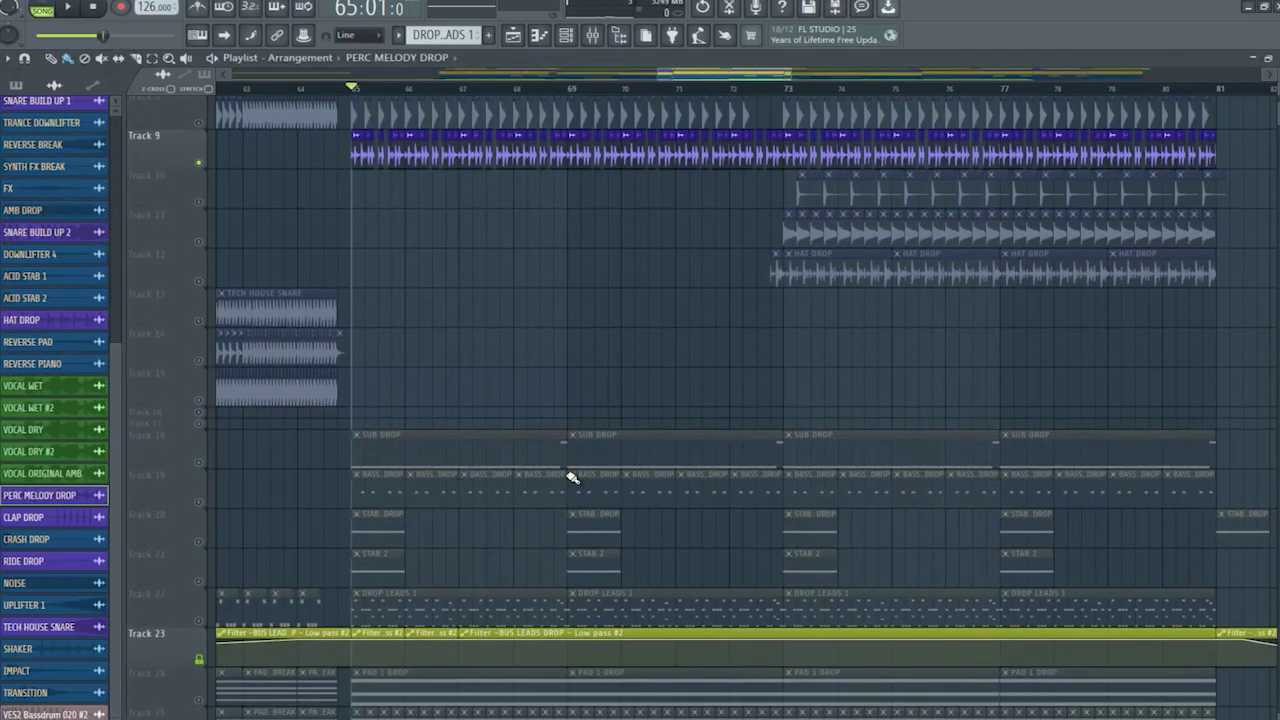
scroll(571, 474, "up", 2)
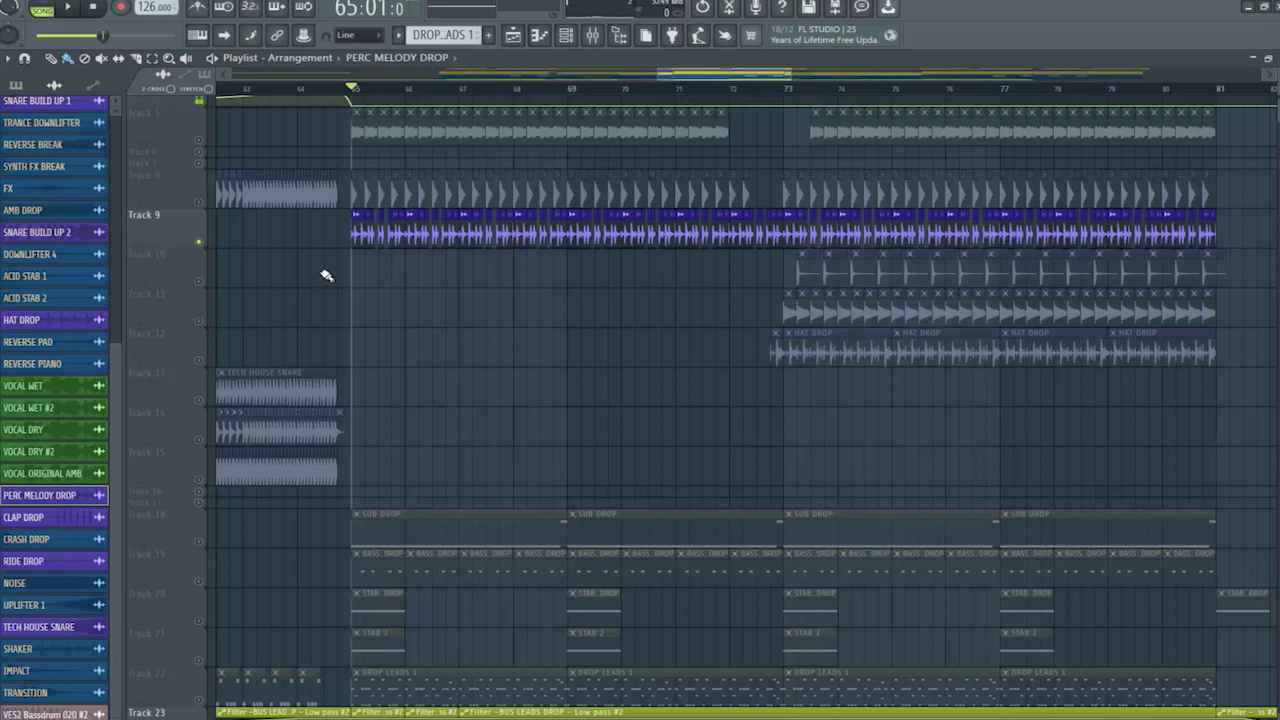
left_click(200, 286)
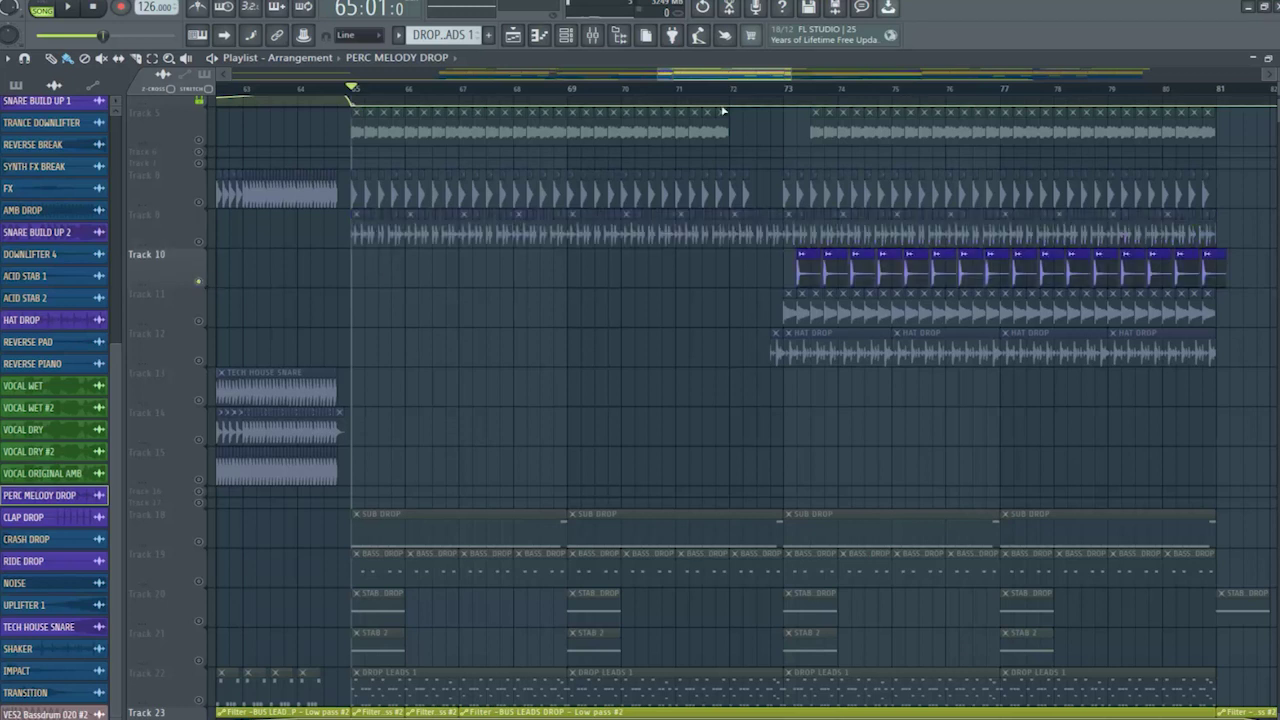
left_click(785, 90)
scroll(928, 408, "down", 1)
scroll(928, 408, "up", 1)
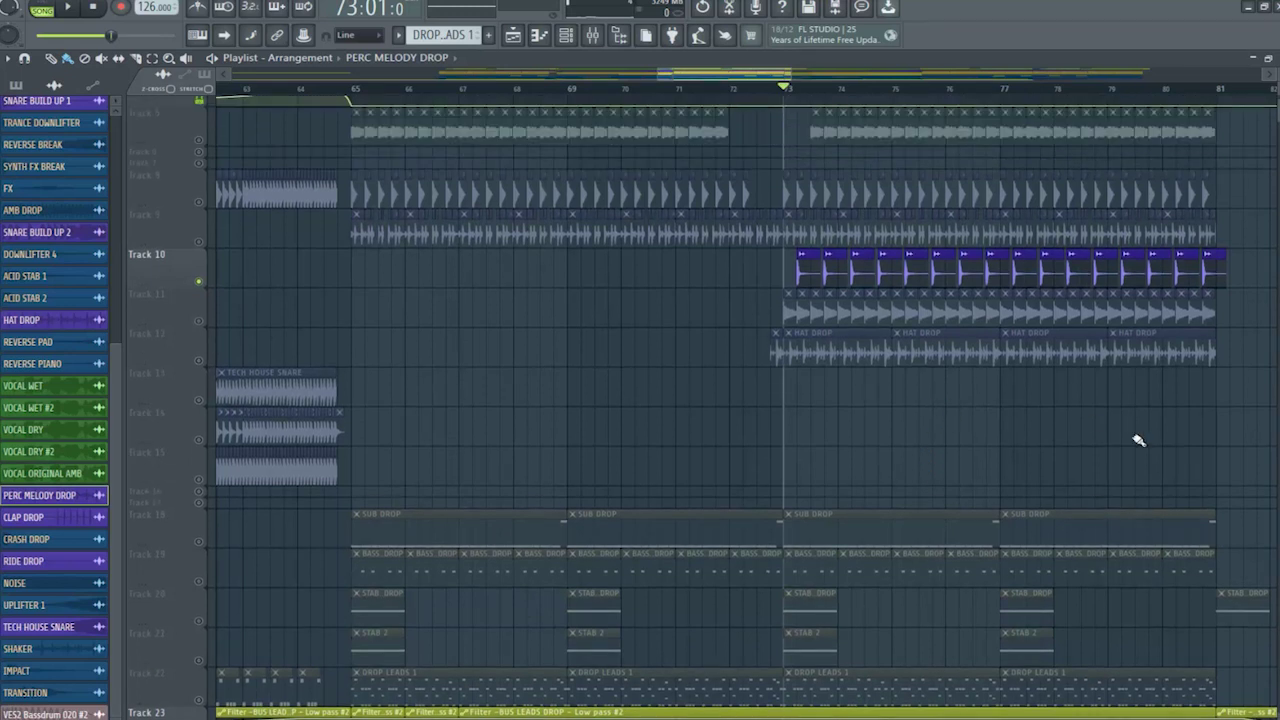
key("space")
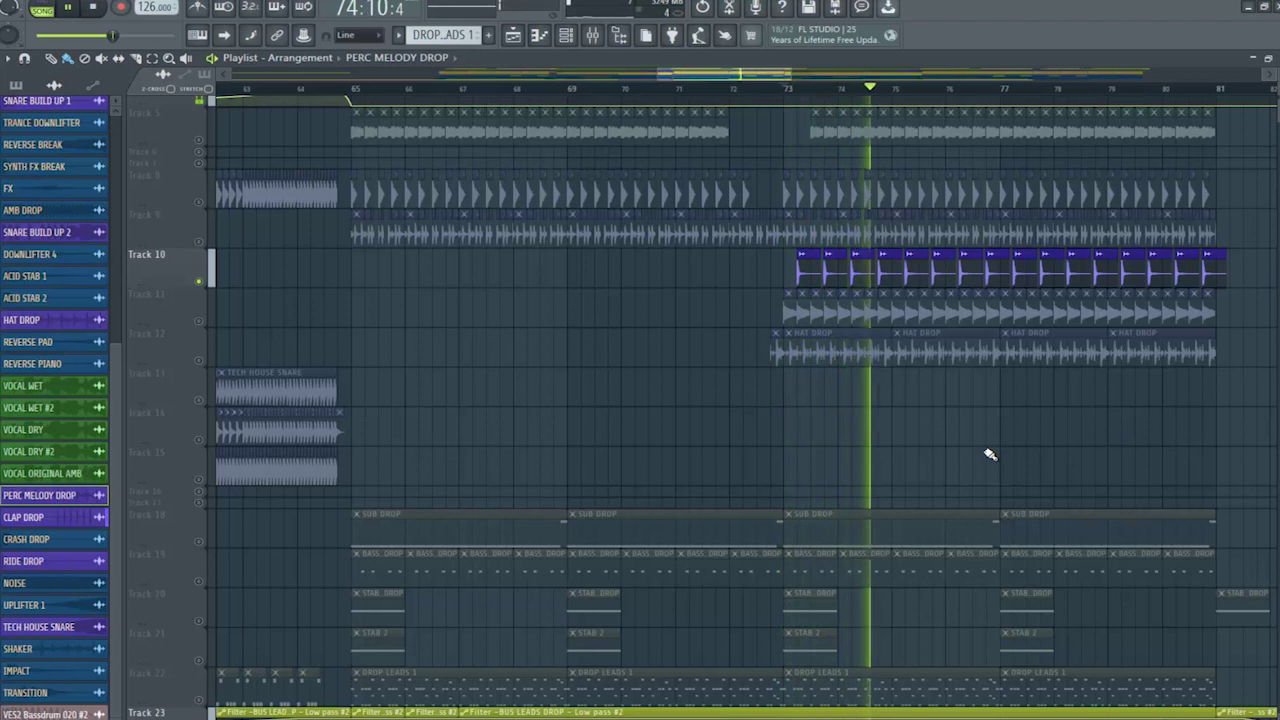
key("space")
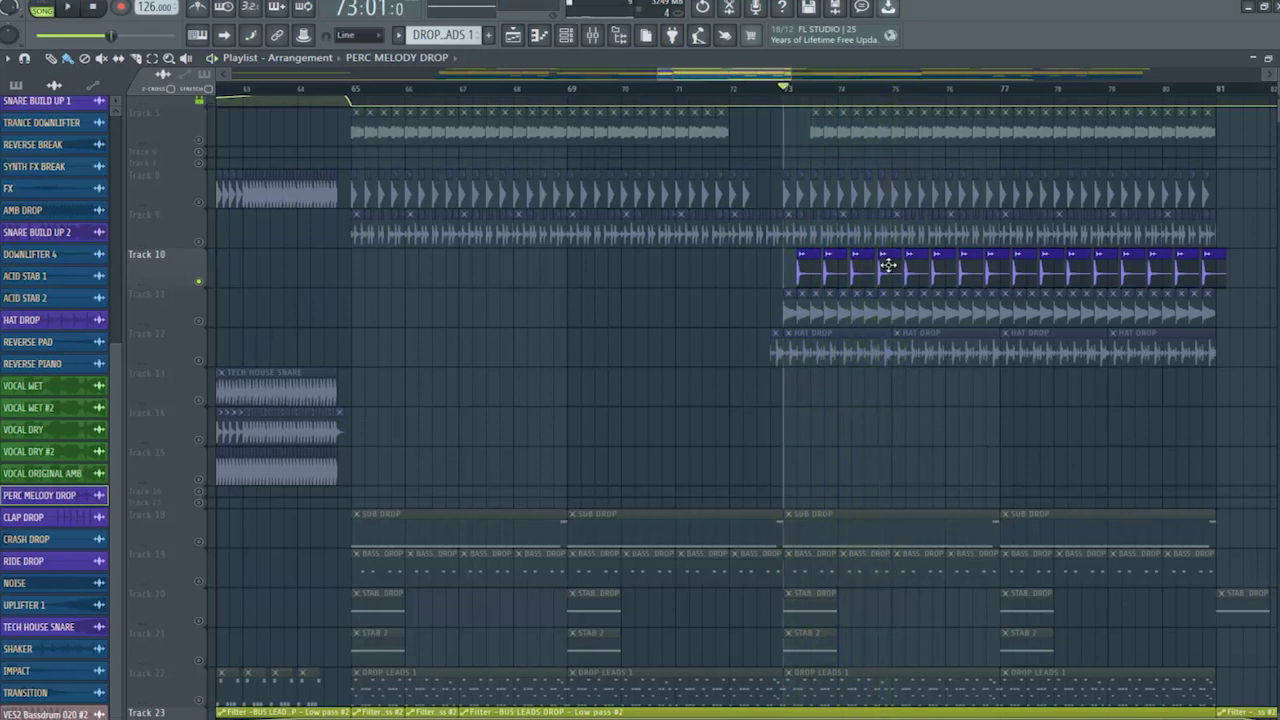
Step: View the CLAP DROP clip's sample settings and its mixer track's Fruity Parametric EQ 2, then close these windows
double_click(888, 265)
left_click(593, 35)
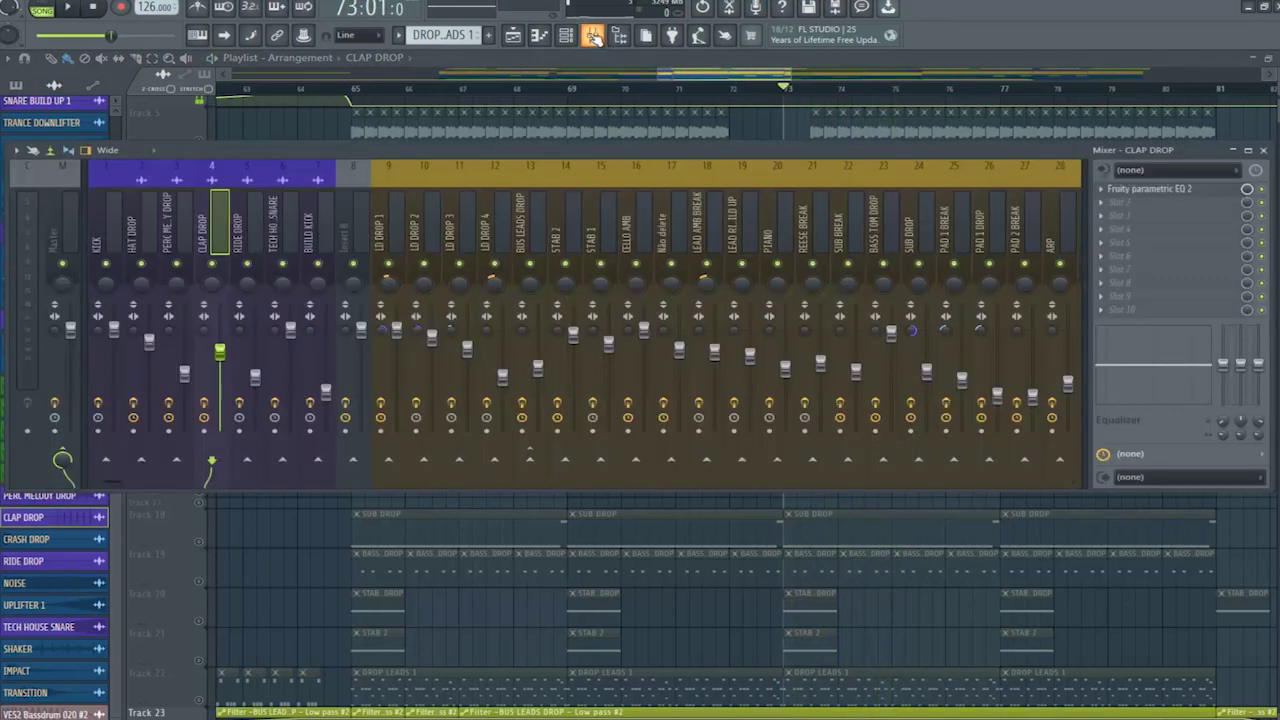
left_click(1190, 189)
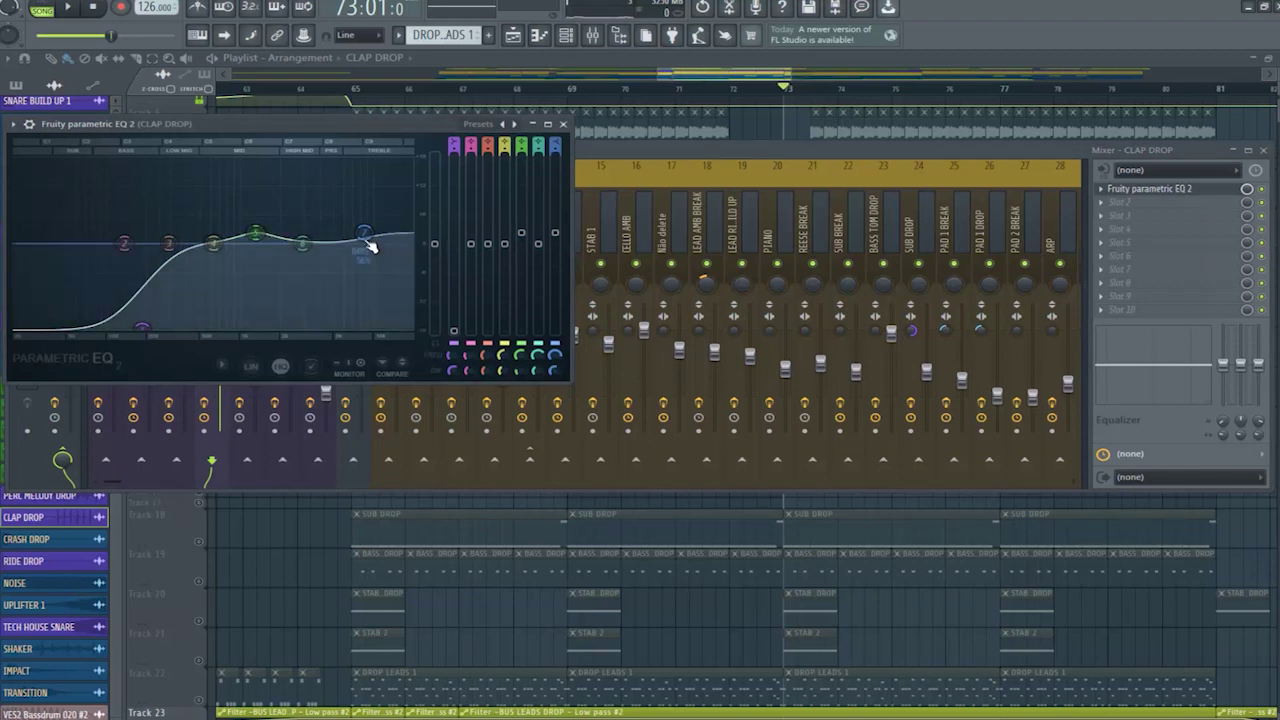
left_click(564, 124)
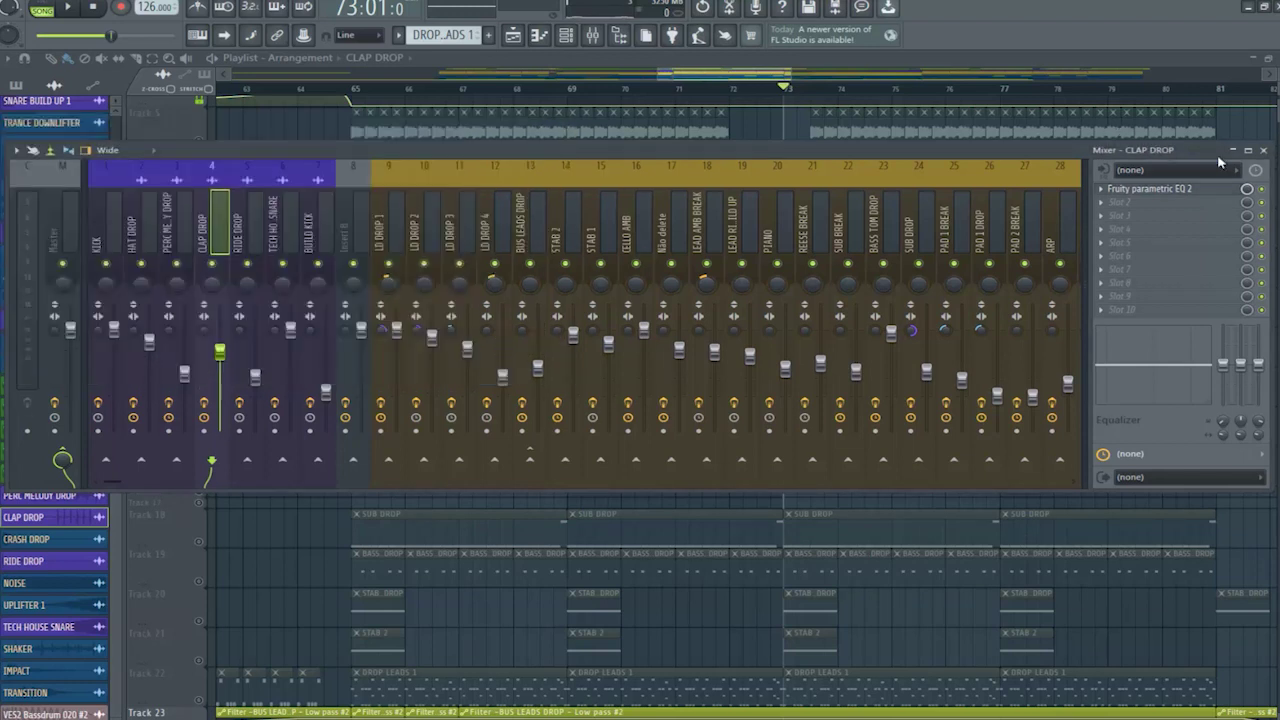
left_click(1192, 192)
left_click(1192, 192)
left_click(1194, 192)
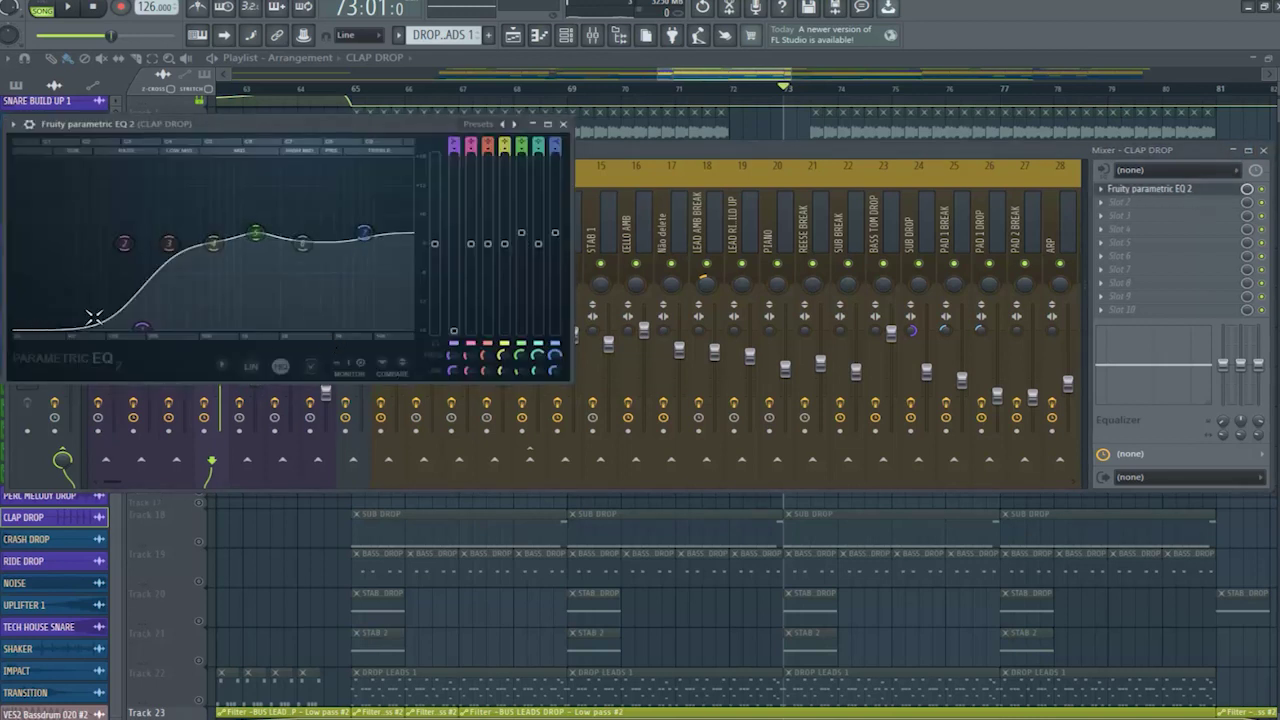
left_click(563, 124)
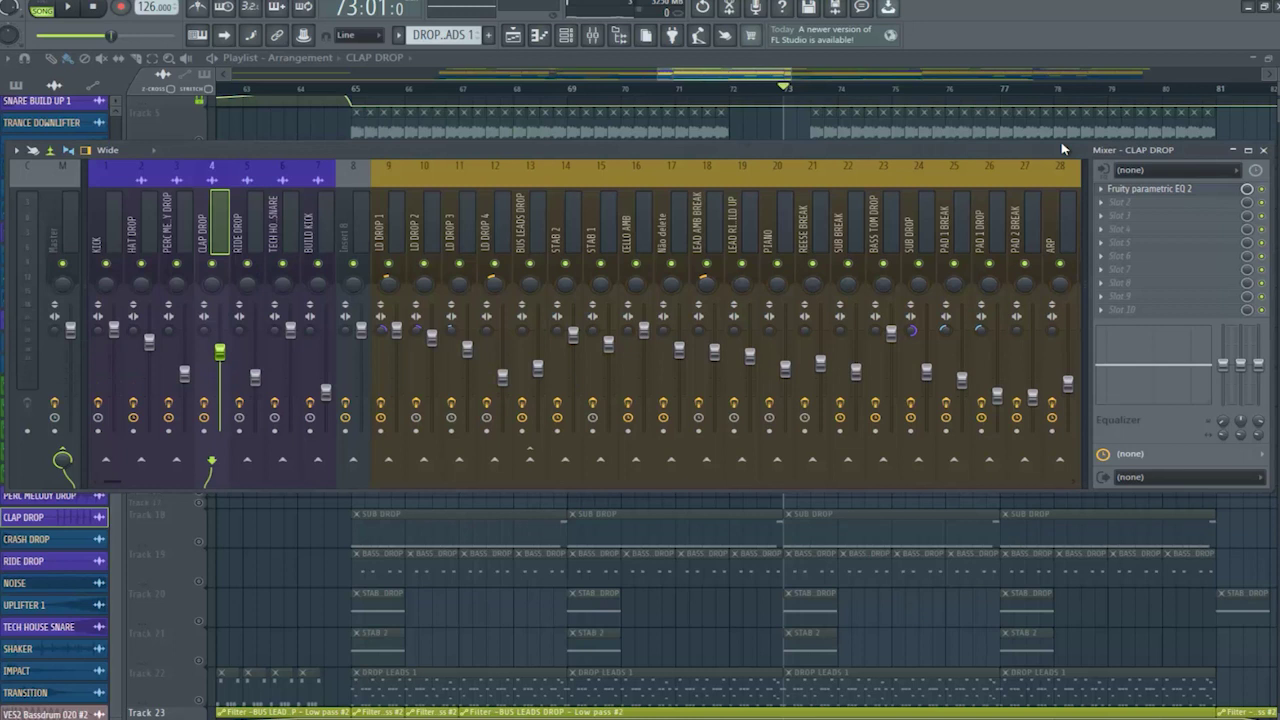
left_click(1263, 150)
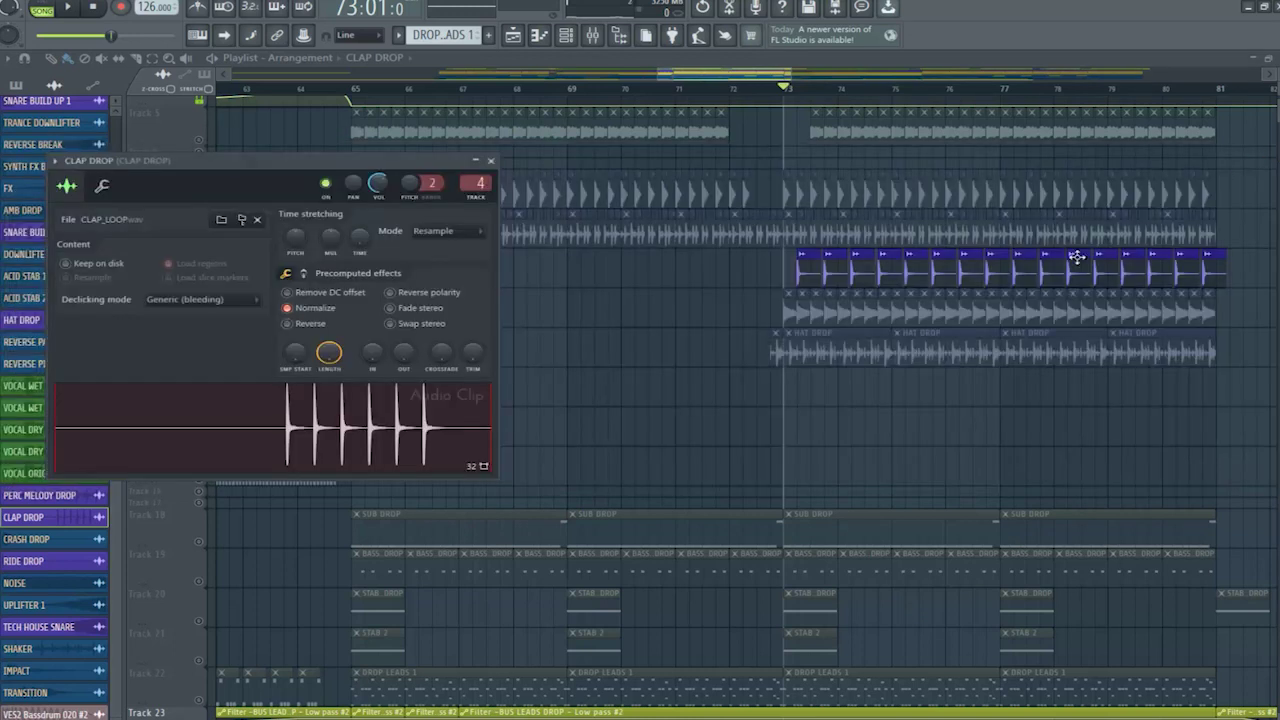
left_click(490, 161)
Step: Solo Track 11 and play the ride alone from bar 73, then stop playback
left_click(200, 326)
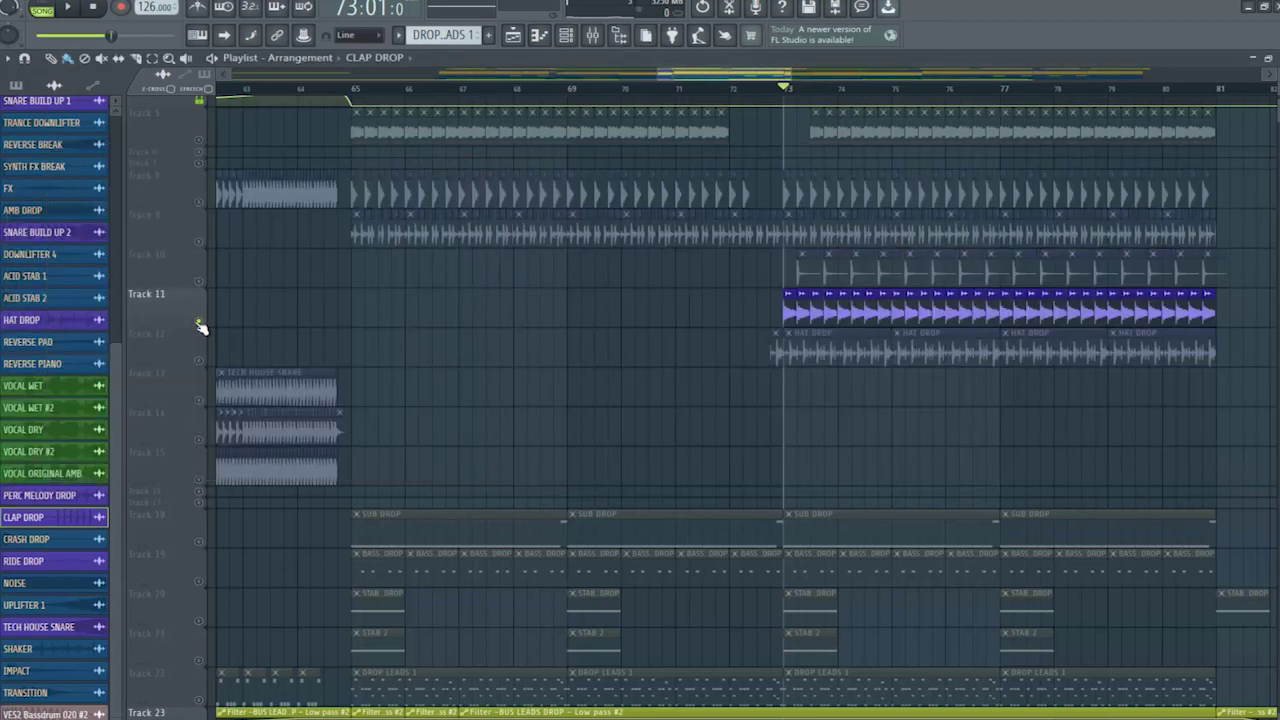
key("space")
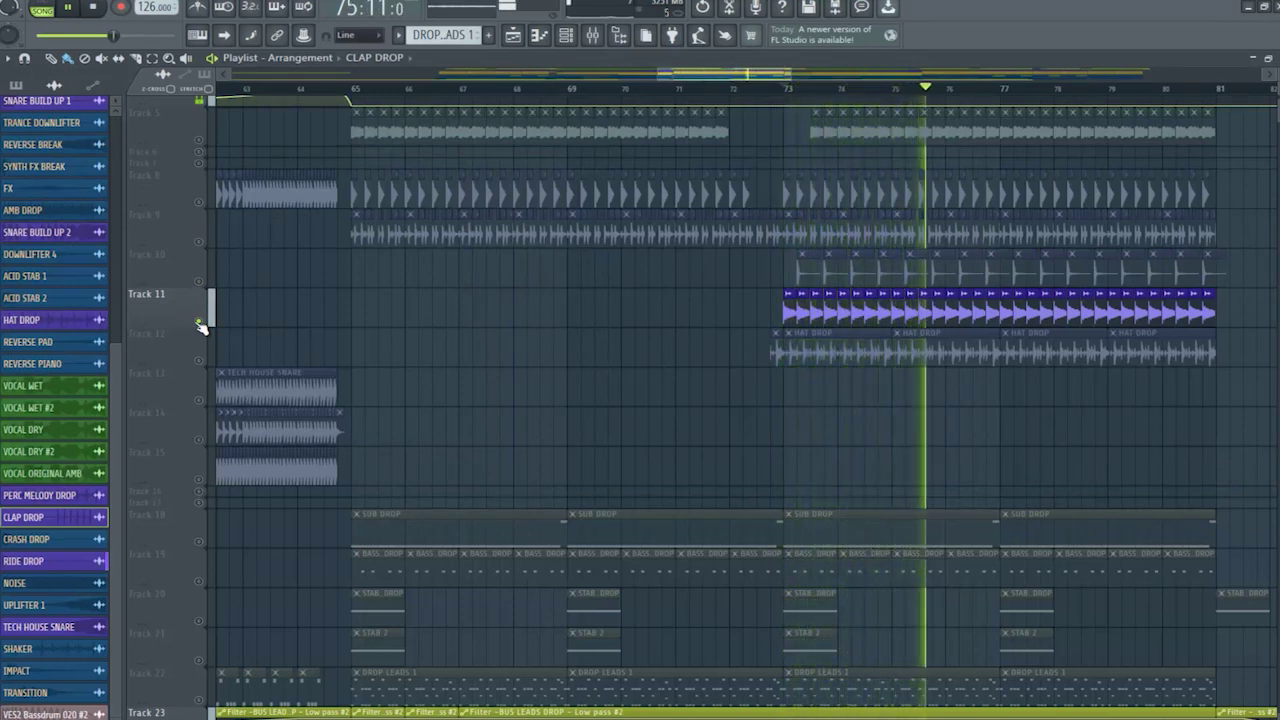
key("space")
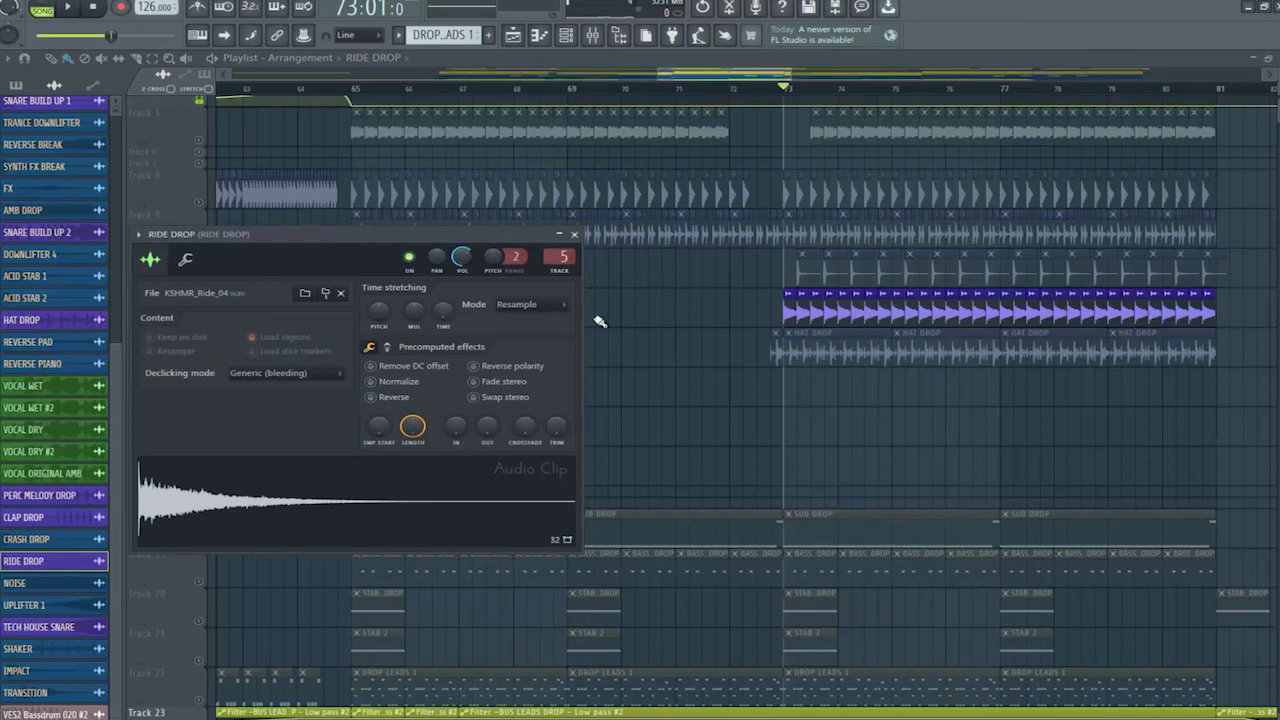
Step: Inspect Kickstart on the RIDE DROP mixer track, then close the plugin, the mixer and the ride's sample settings
left_click(592, 35)
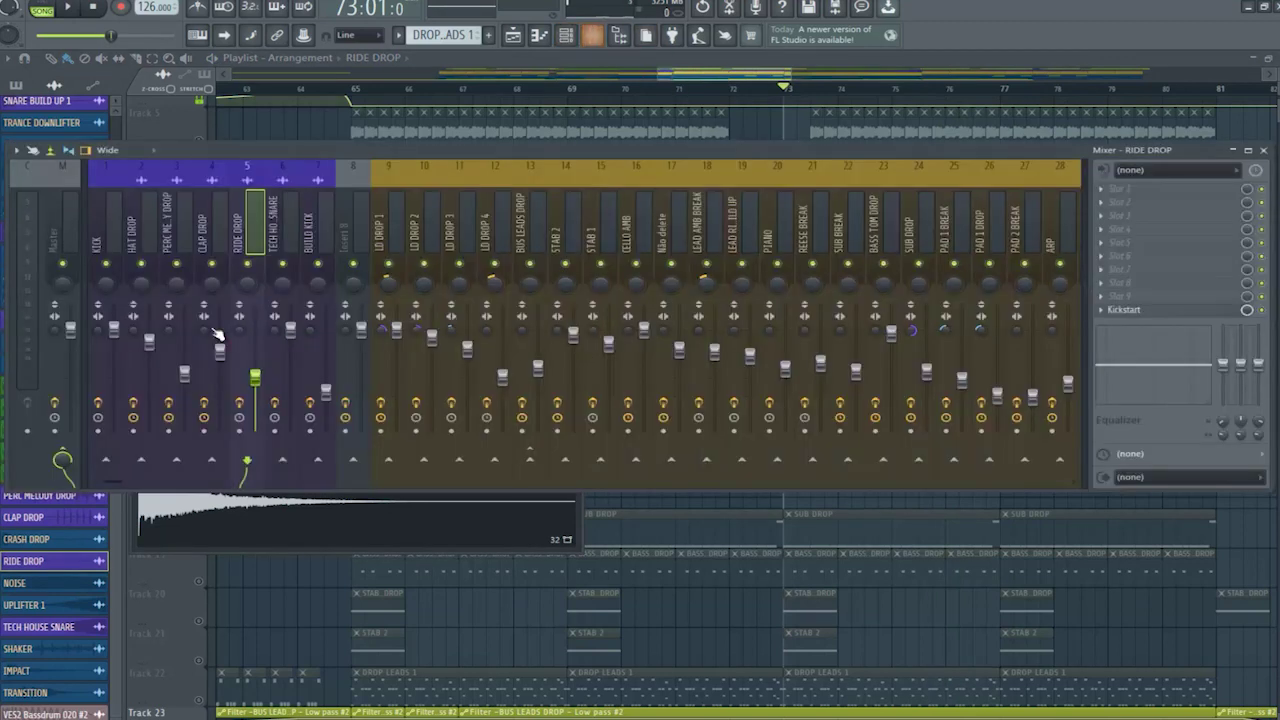
left_click(1180, 311)
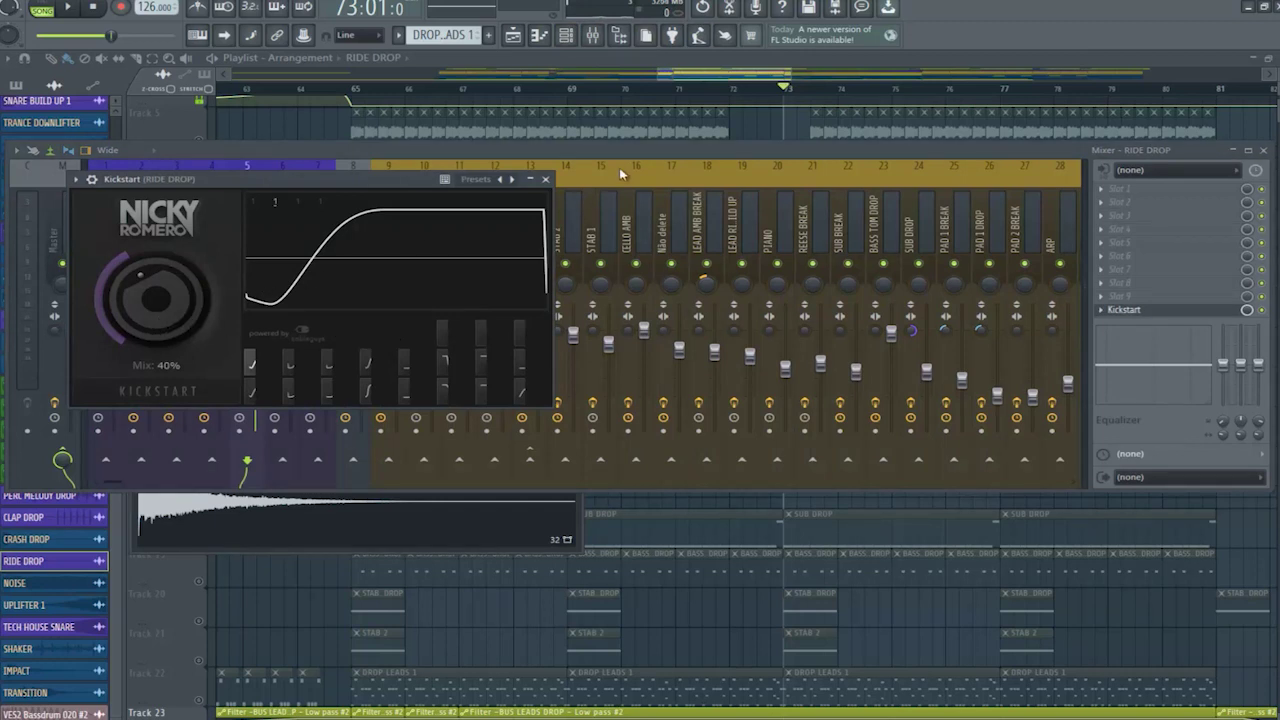
left_click(545, 180)
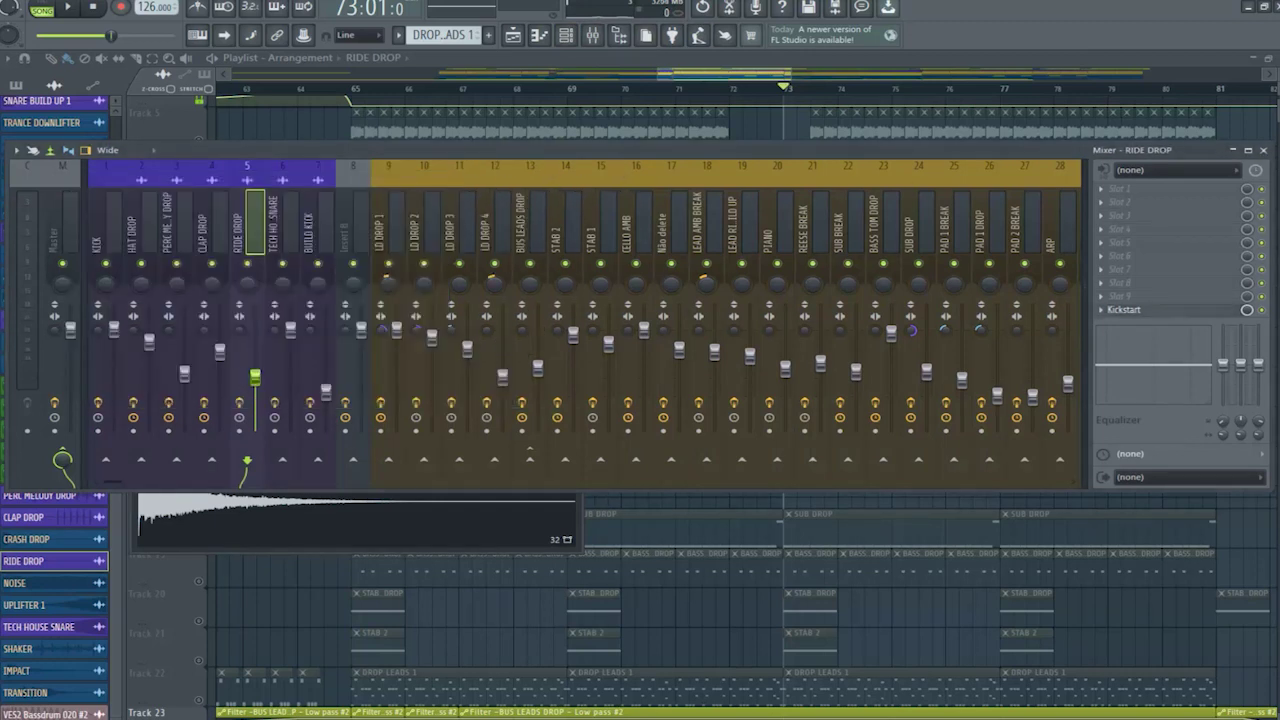
left_click(1262, 150)
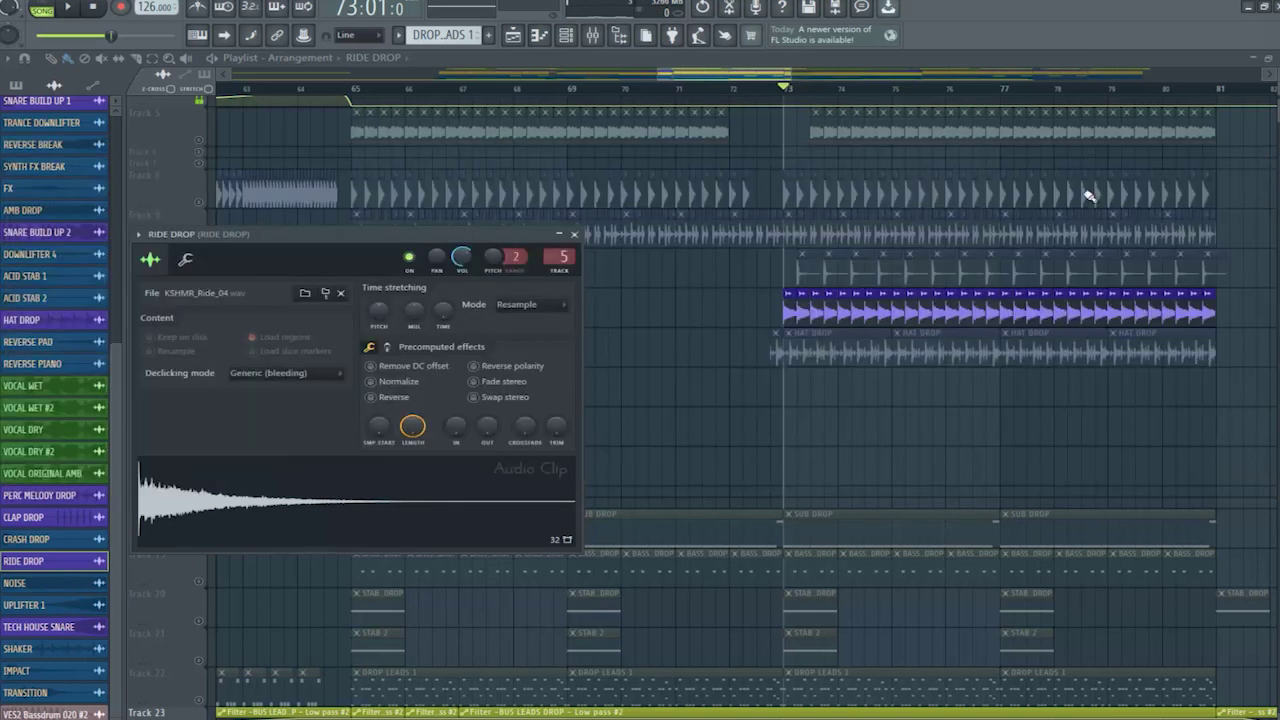
left_click(573, 233)
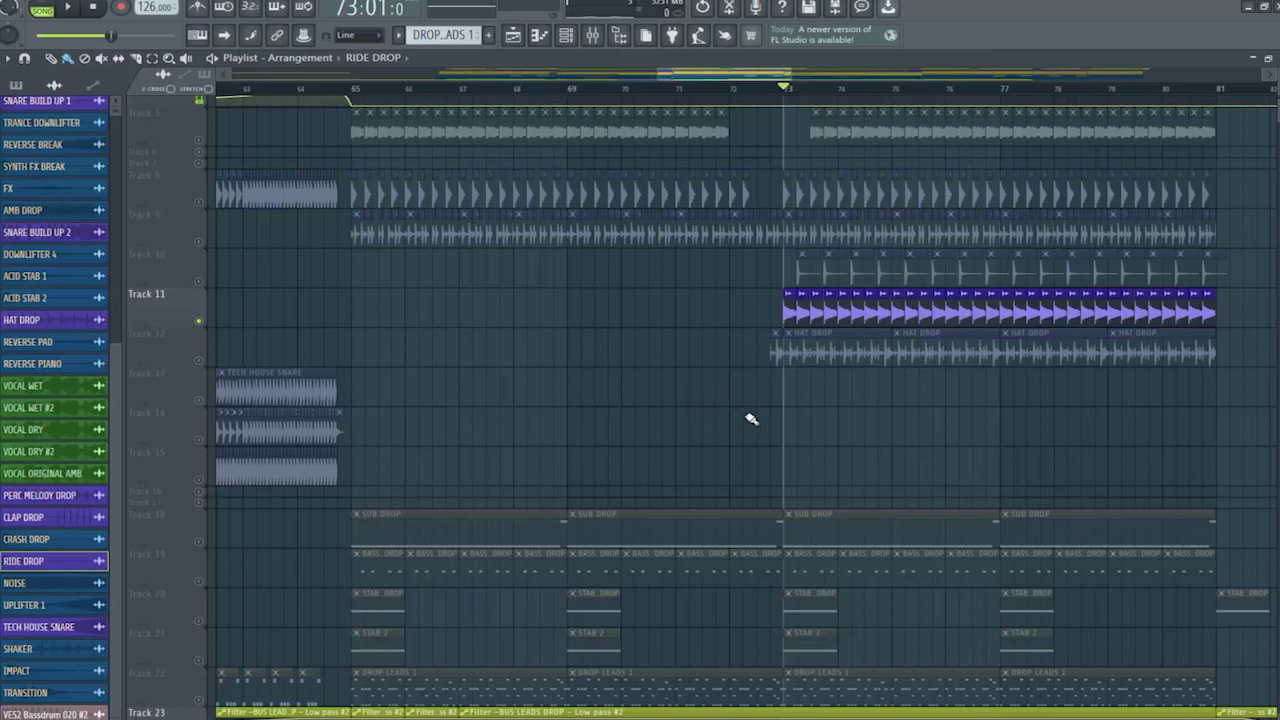
Step: Solo Track 12 and select its HAT DROP clip near bar 74
left_click(200, 364)
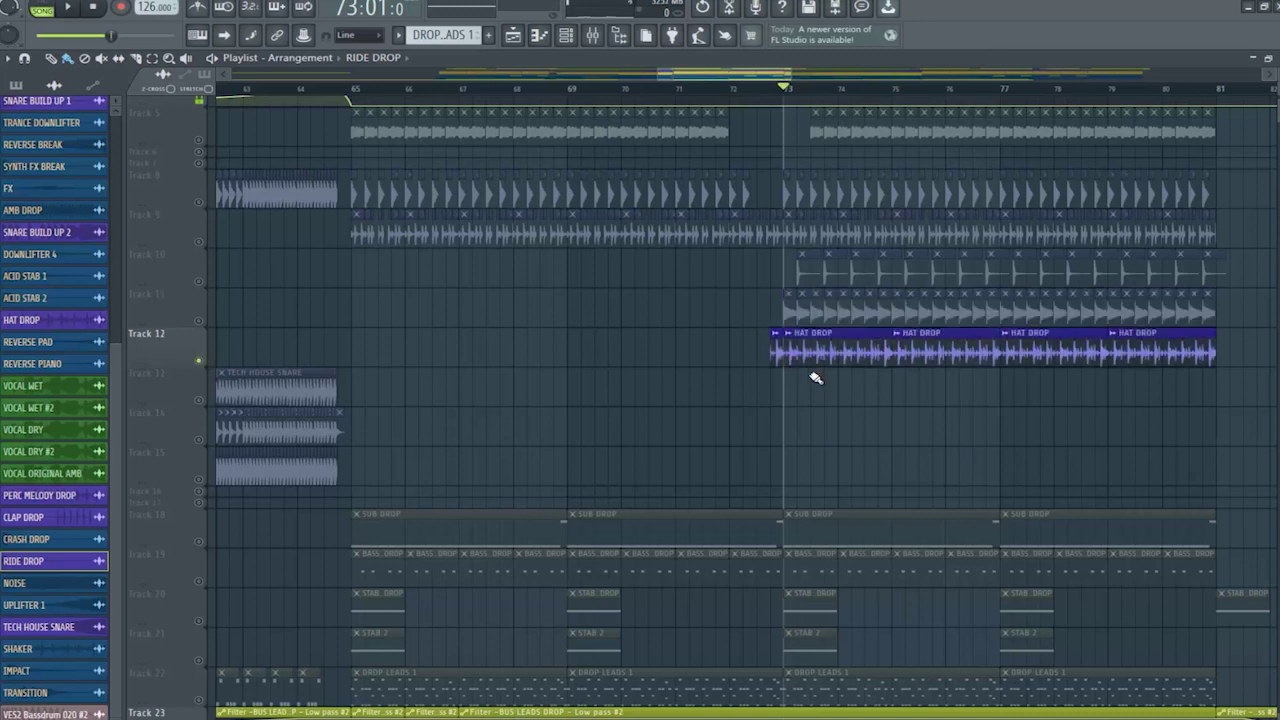
left_click(840, 350)
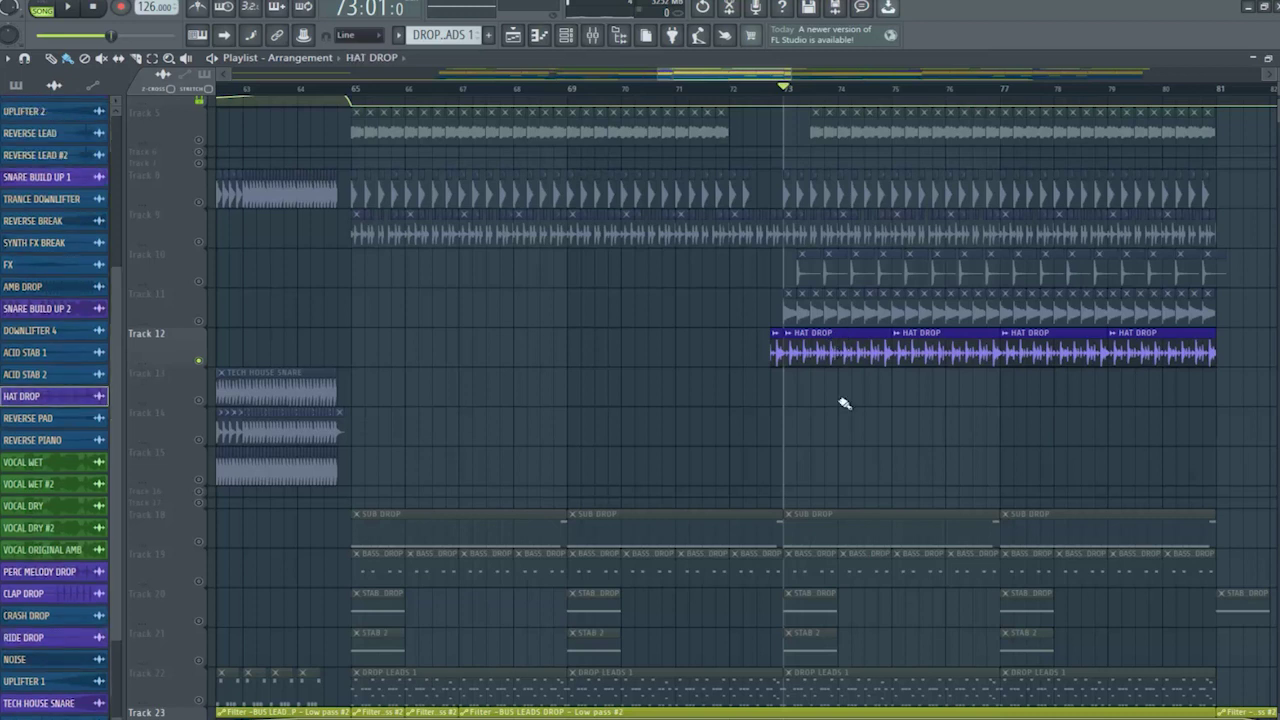
Step: Play the soloed hat loop from bar 73, stop playback, and open the HAT DROP clip's sample settings
key("space")
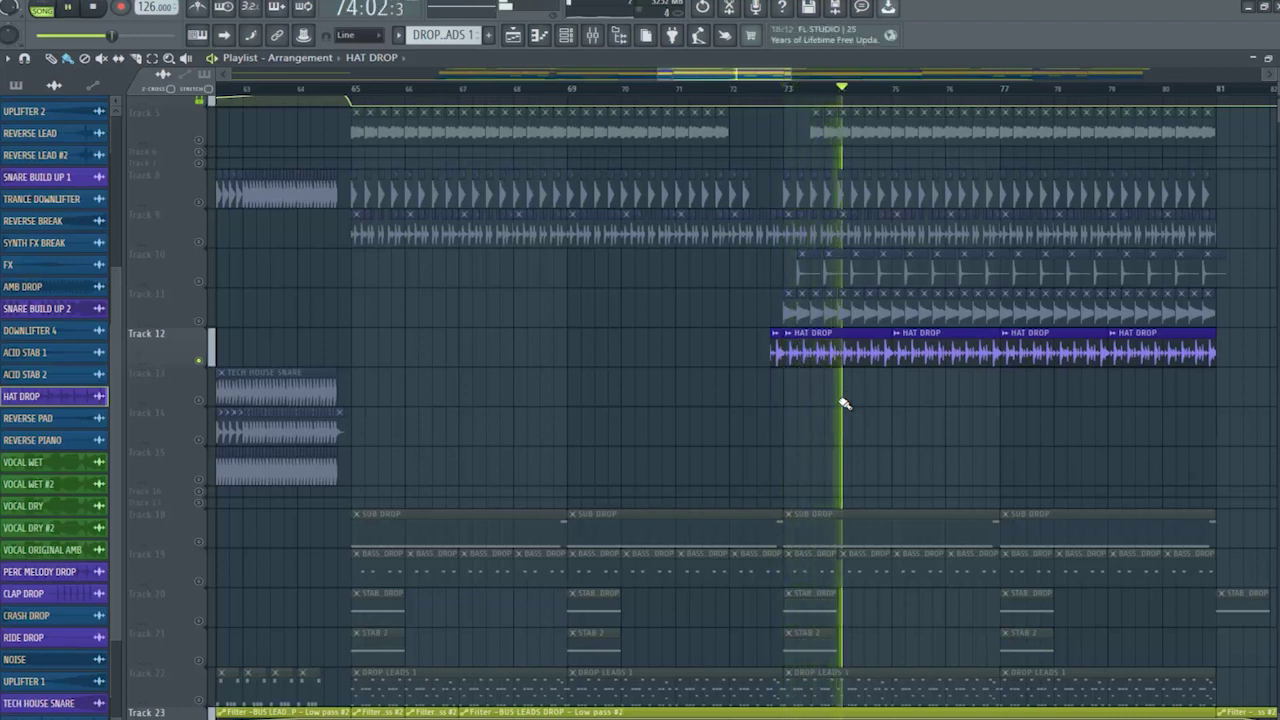
key("space")
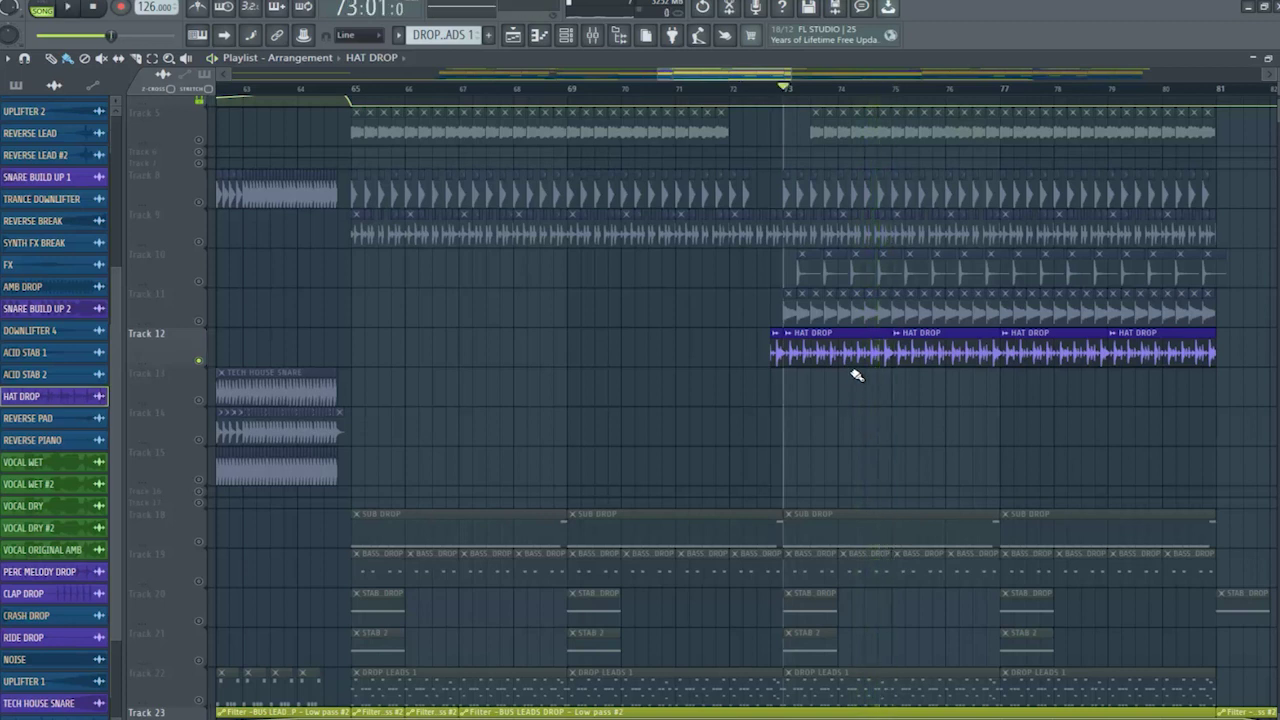
double_click(855, 357)
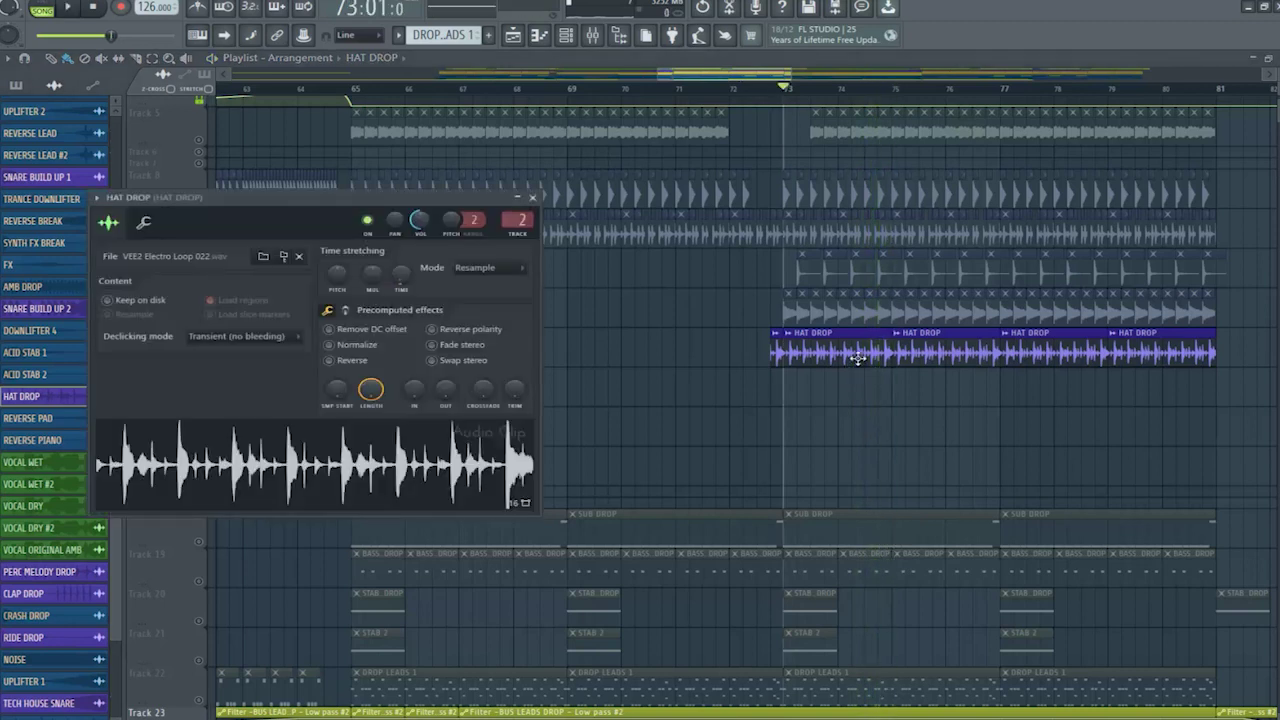
Step: View both Fruity Parametric EQ 2 instances on the HAT DROP mixer track and close the second one
left_click(593, 35)
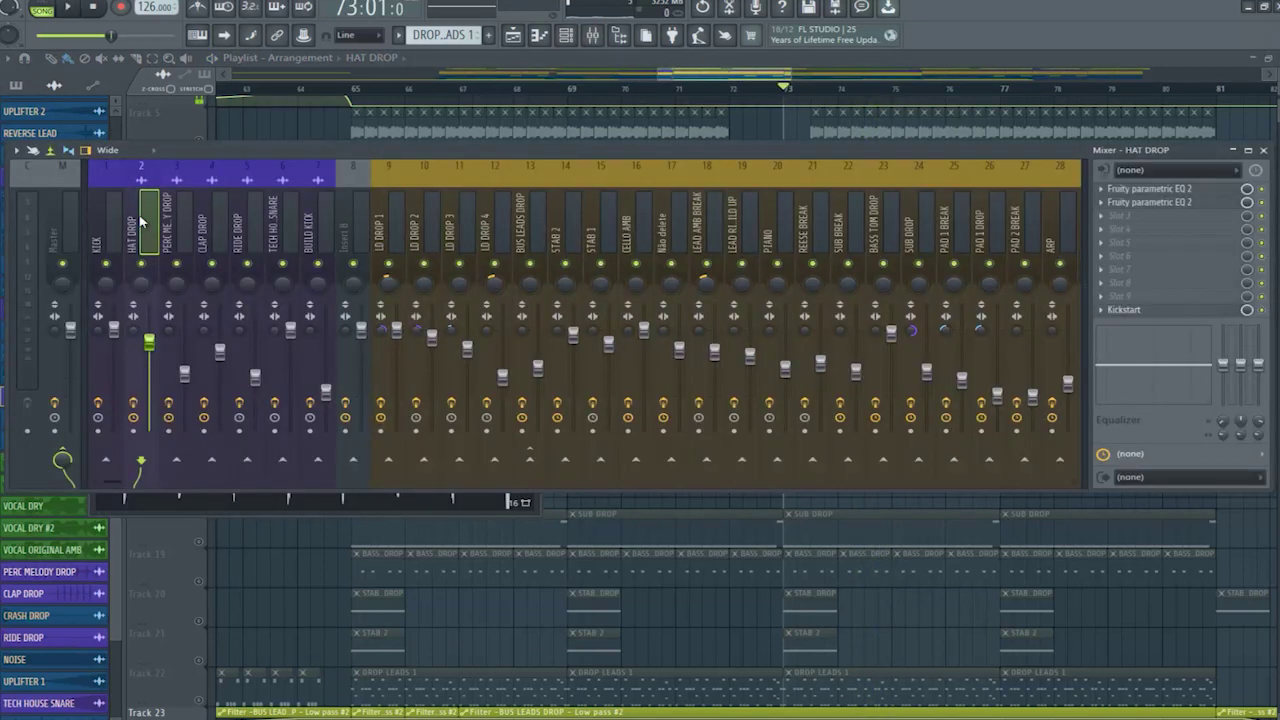
left_click(1150, 189)
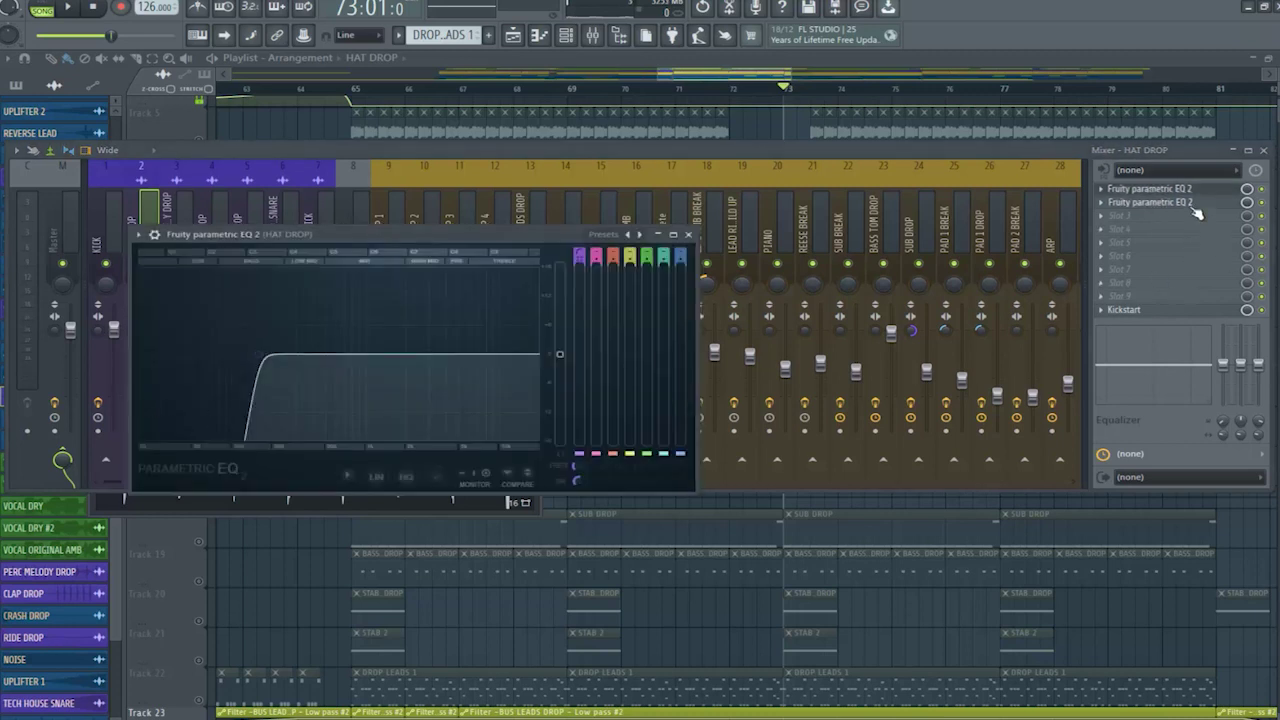
left_click(1194, 206)
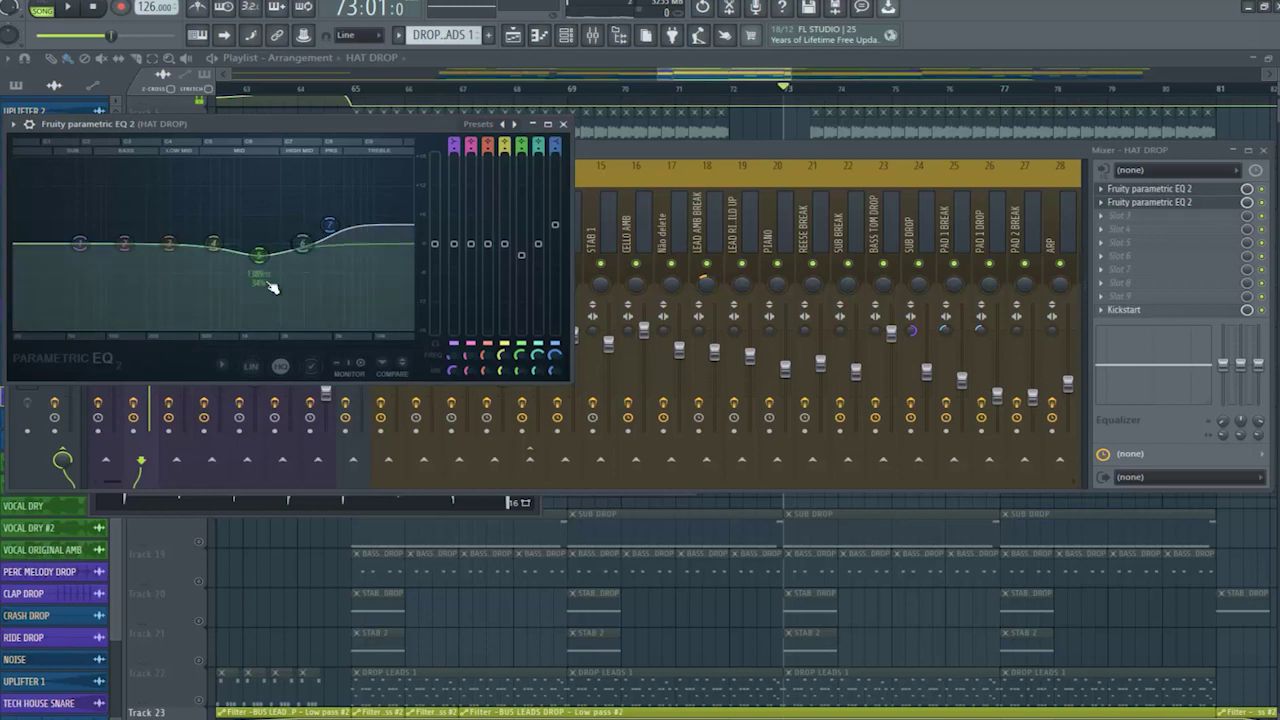
left_click(563, 124)
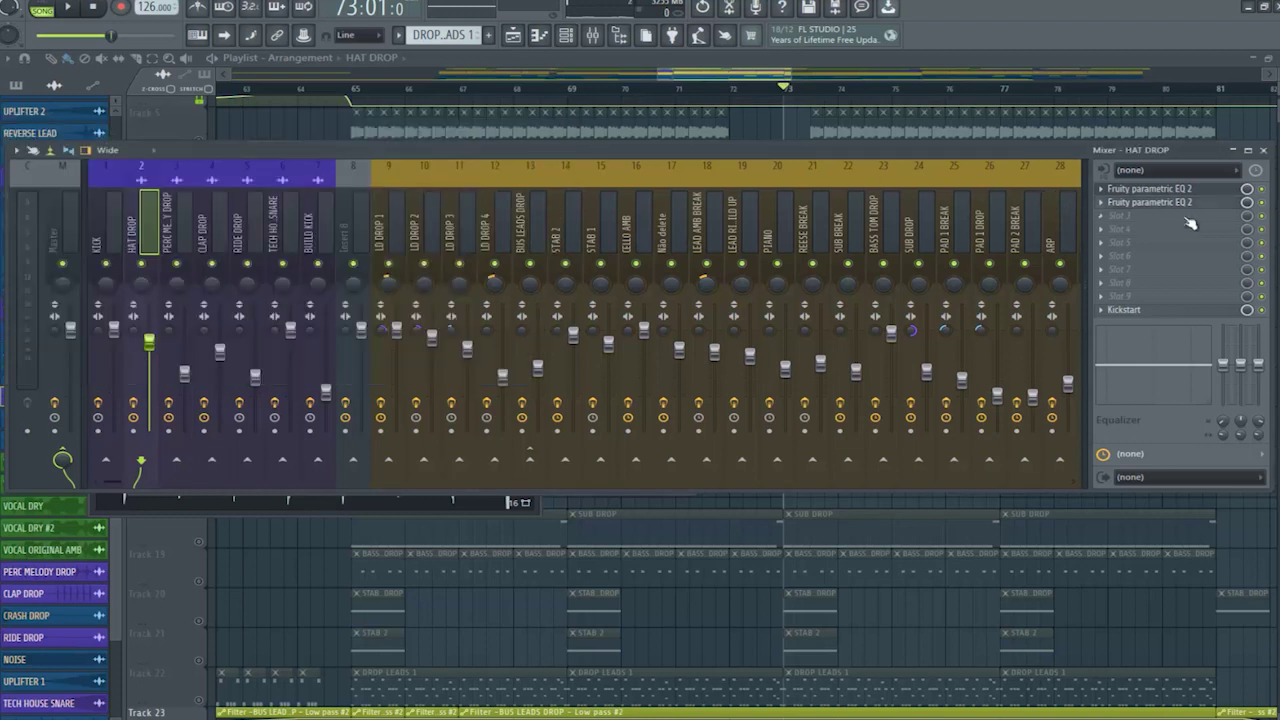
Step: Inspect Kickstart on the HAT DROP mixer track, then close the mixer, the open plugins and the hat's sample settings
left_click(1150, 313)
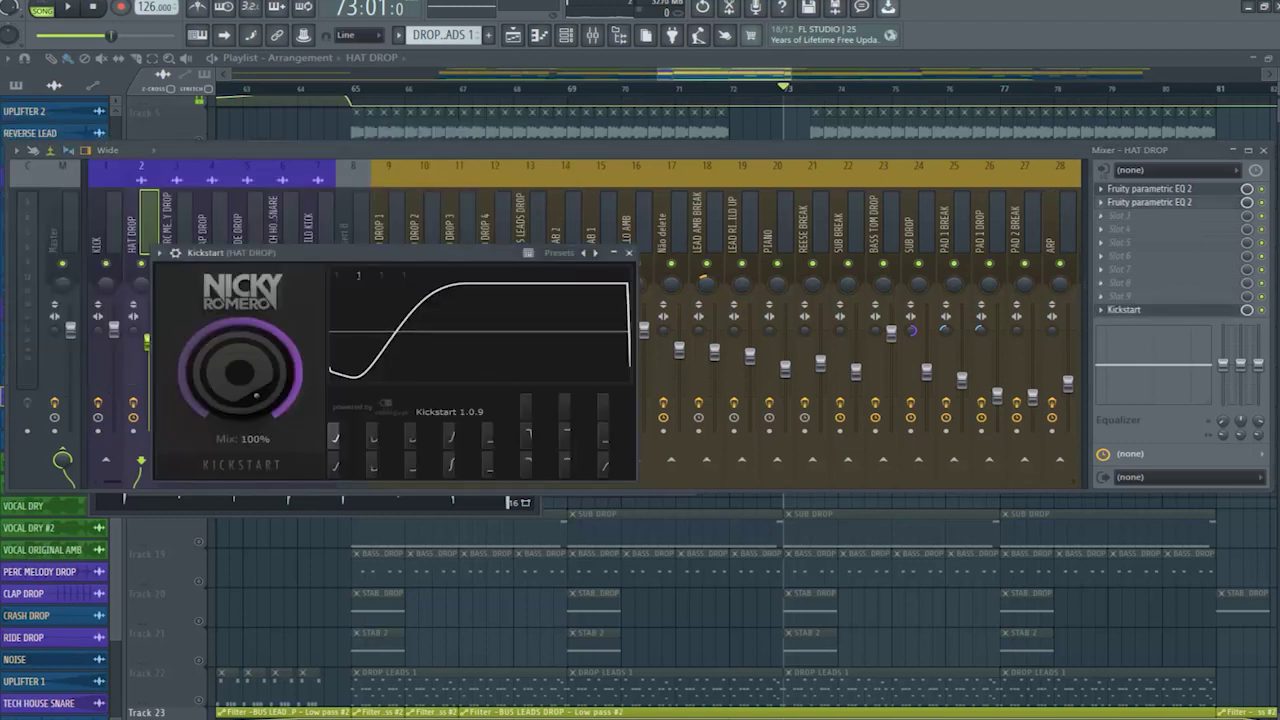
left_click(1263, 150)
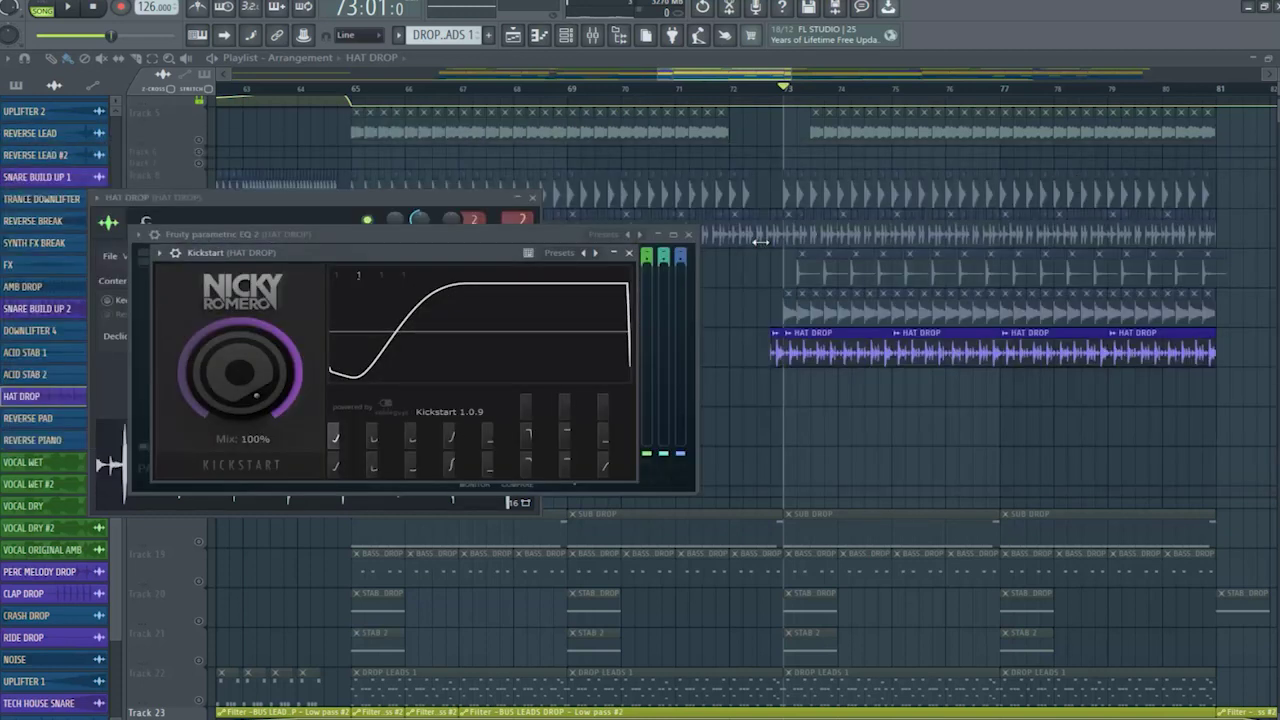
left_click(629, 252)
left_click(688, 234)
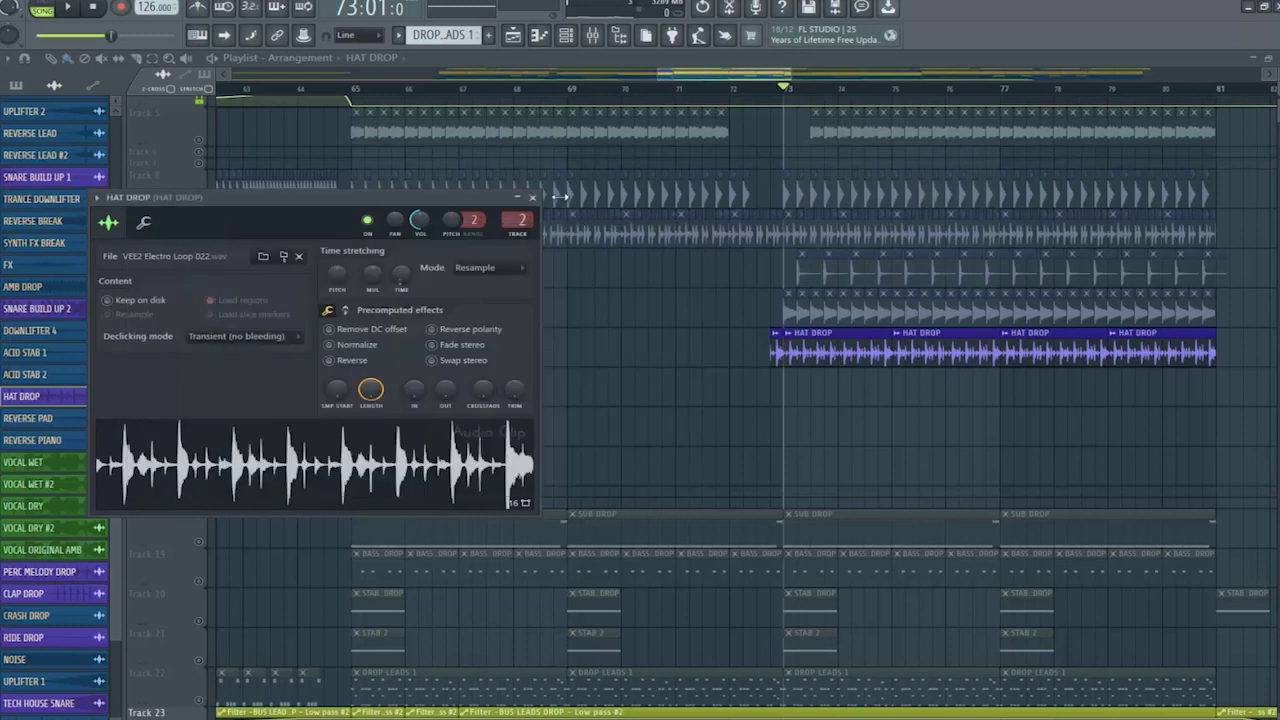
left_click(532, 197)
Step: Solo Track 18 and play the SUB DROP pattern alone from bar 65, then stop playback
scroll(535, 404, "down", 2)
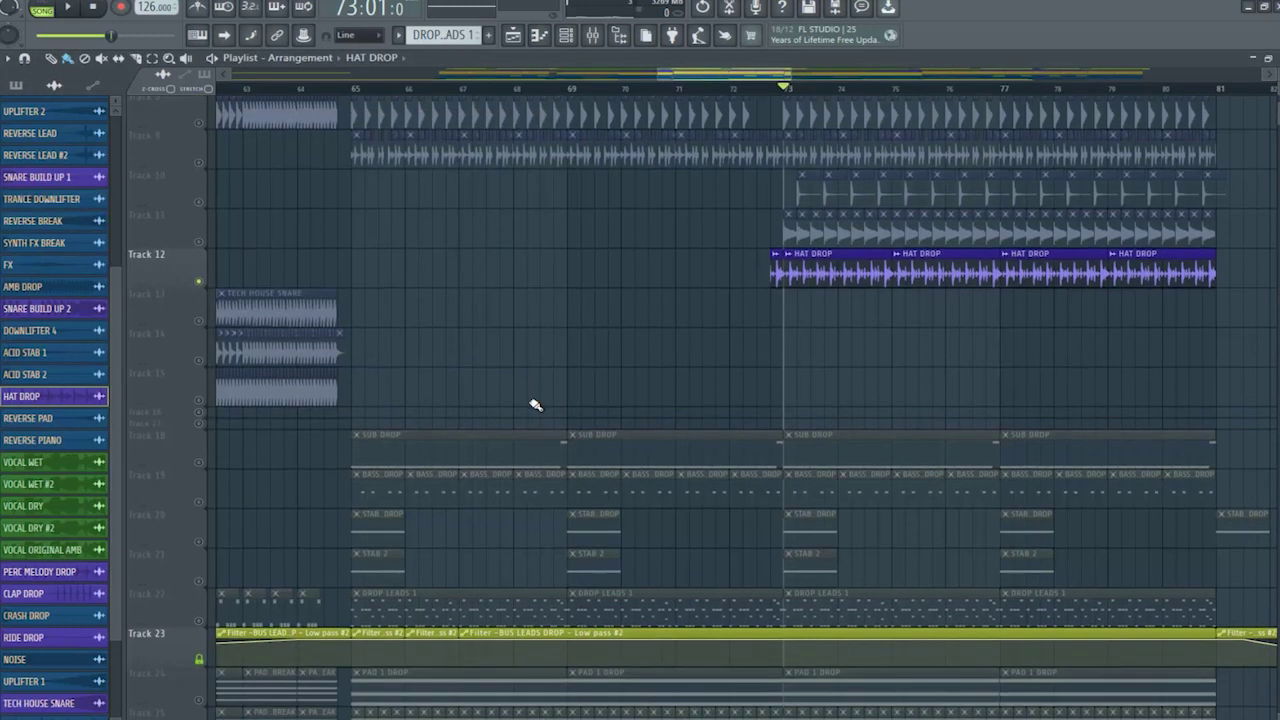
scroll(535, 404, "down", 4)
left_click(200, 306)
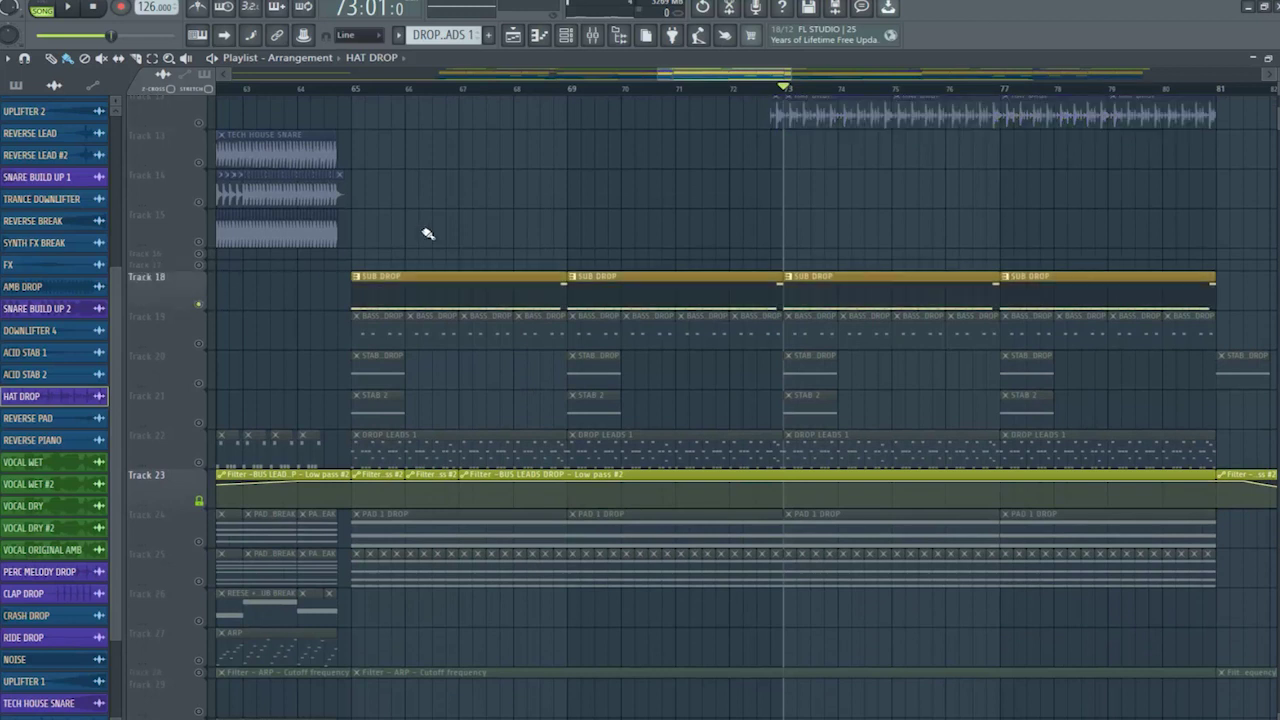
left_click(354, 92)
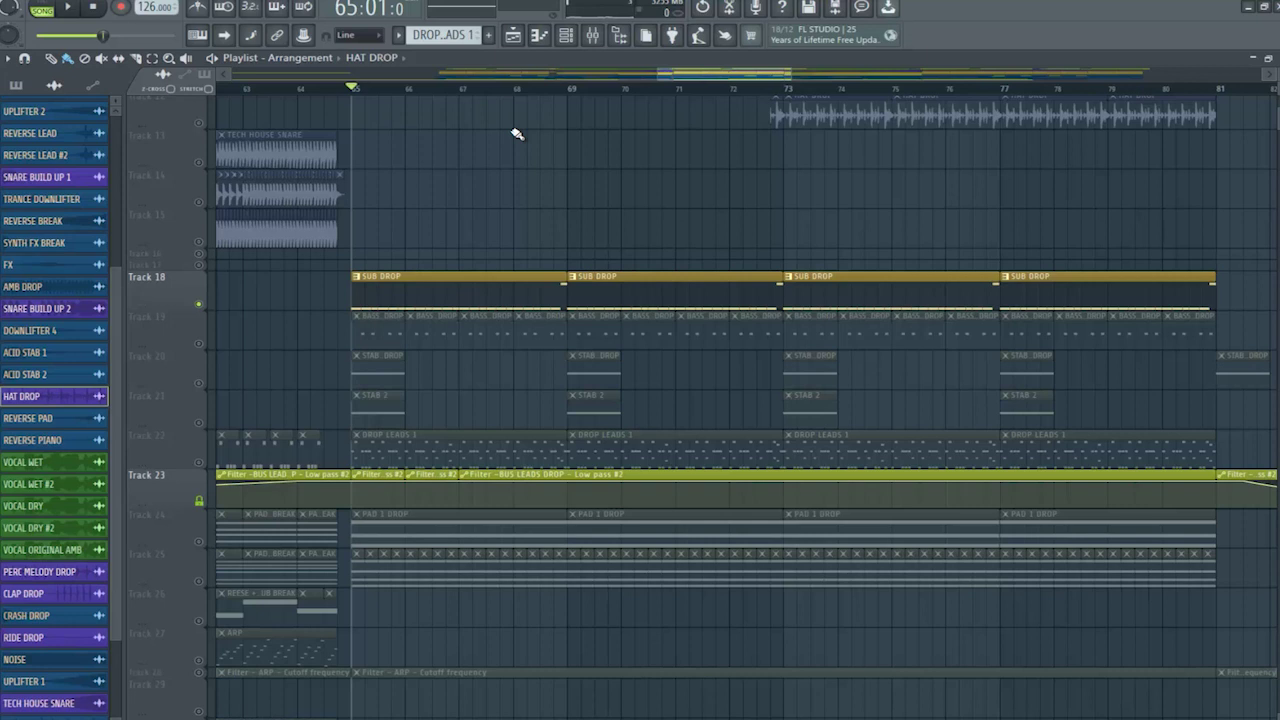
key("space")
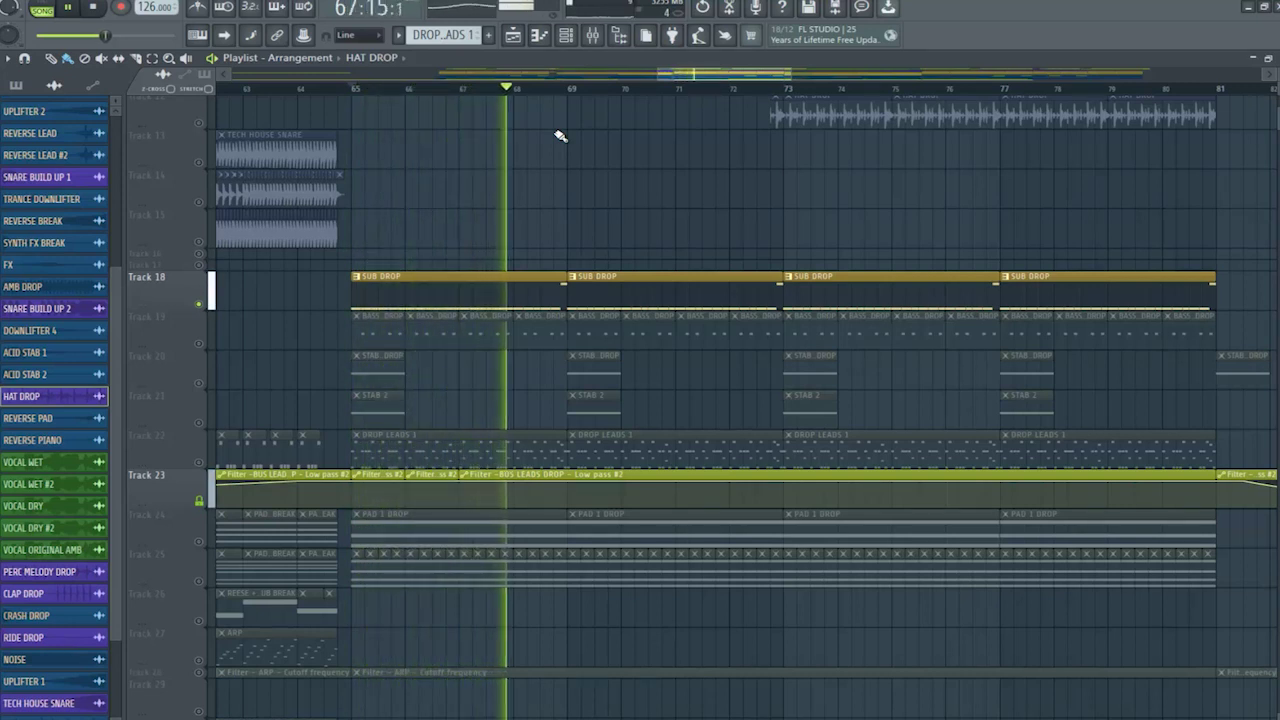
key("space")
Step: View the two Fruity Parametric EQ 2 instances on the SUB DROP mixer track one after the other, closing each
left_click(603, 37)
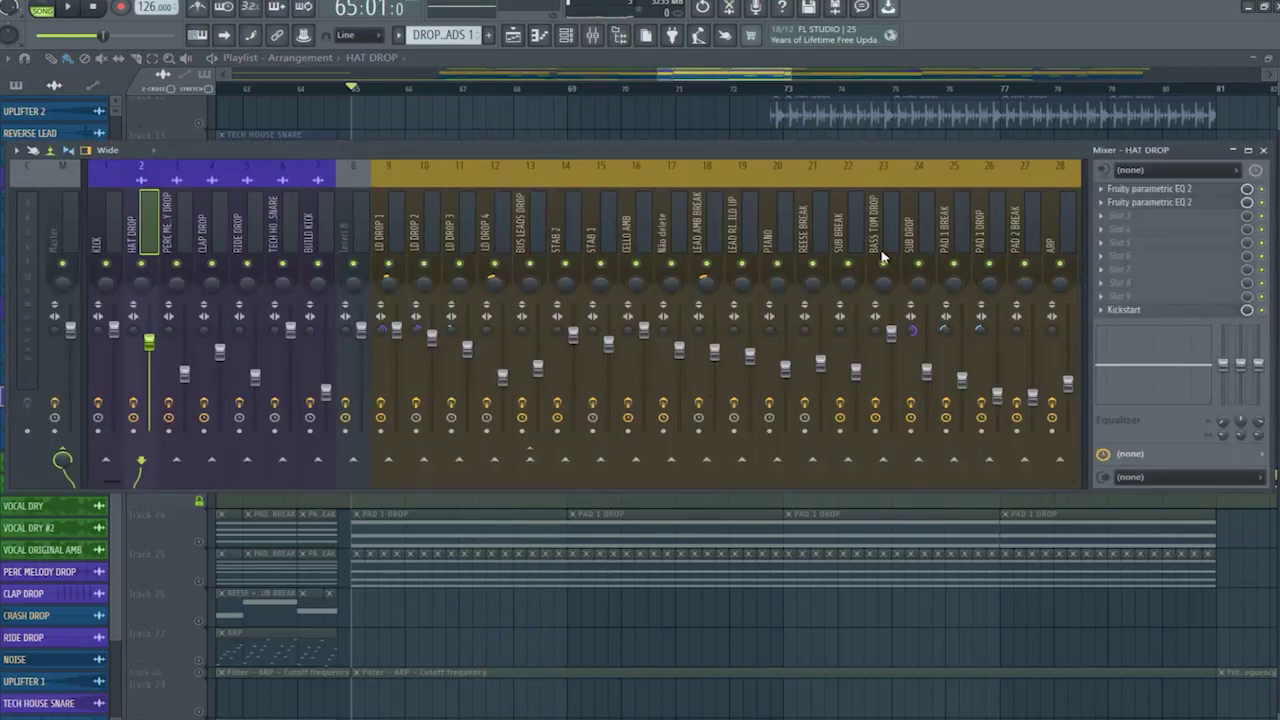
left_click(927, 230)
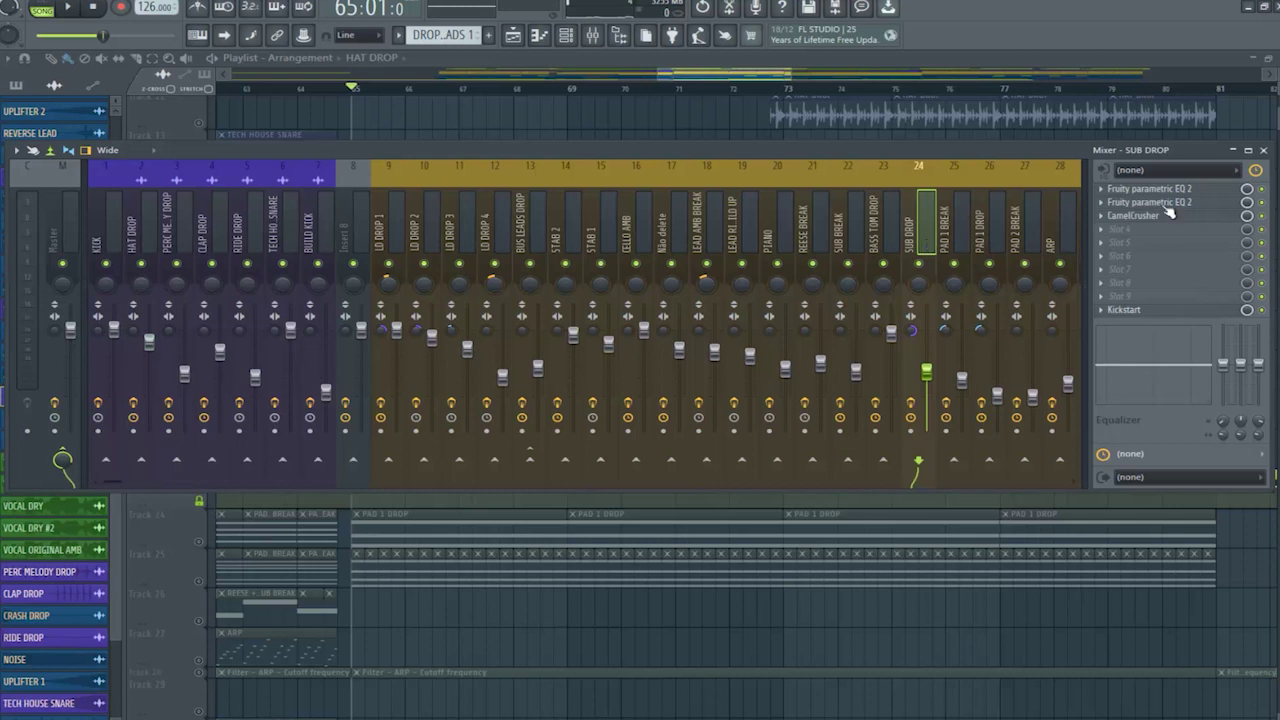
left_click(1220, 189)
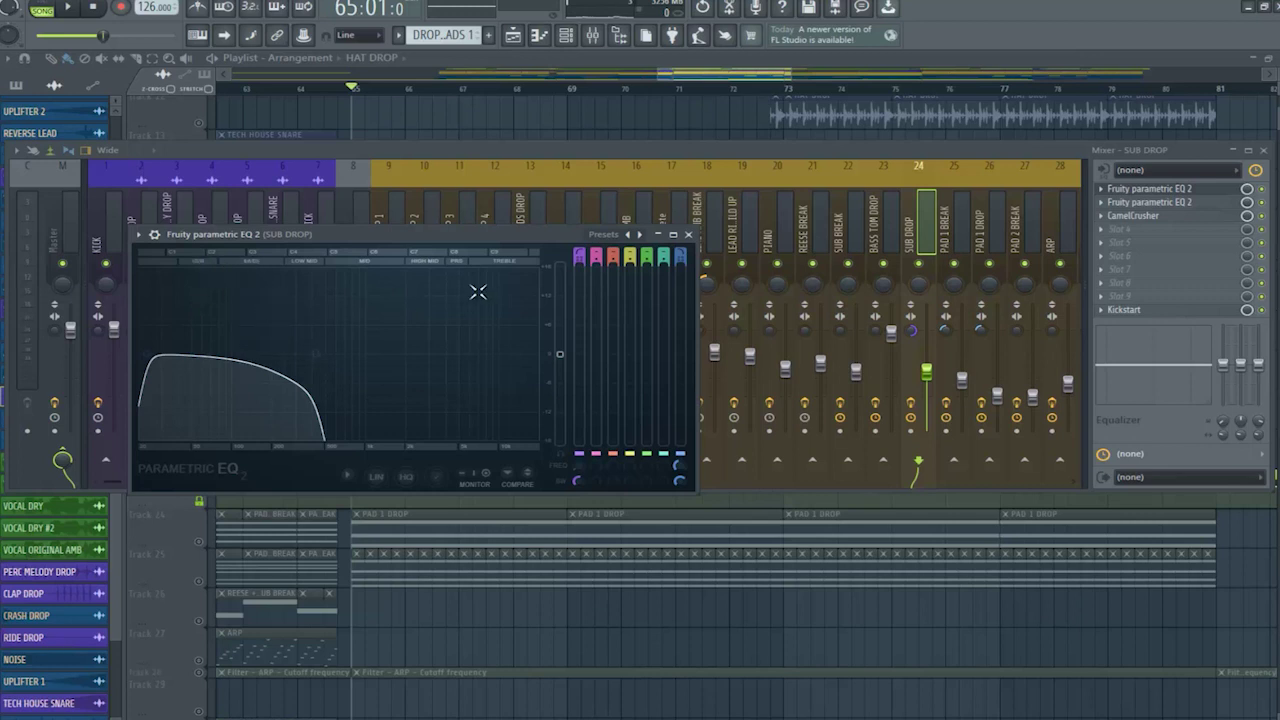
left_click(688, 236)
left_click(1186, 202)
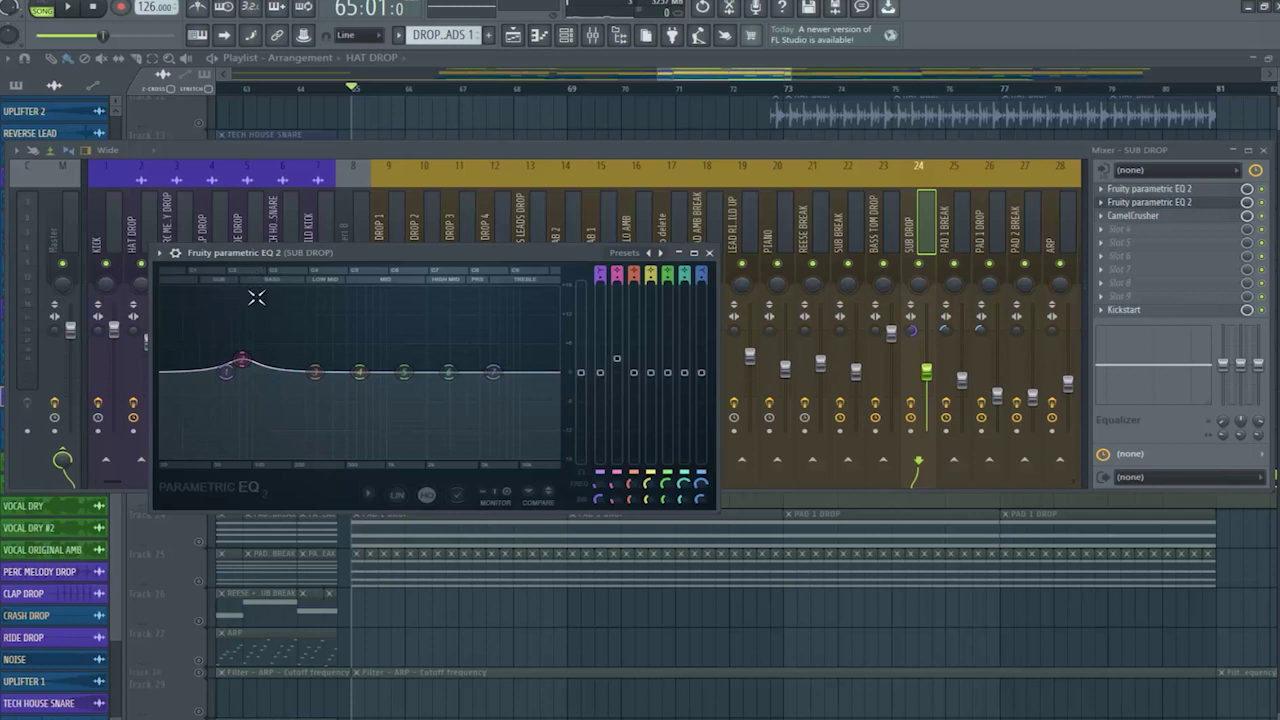
left_click(710, 255)
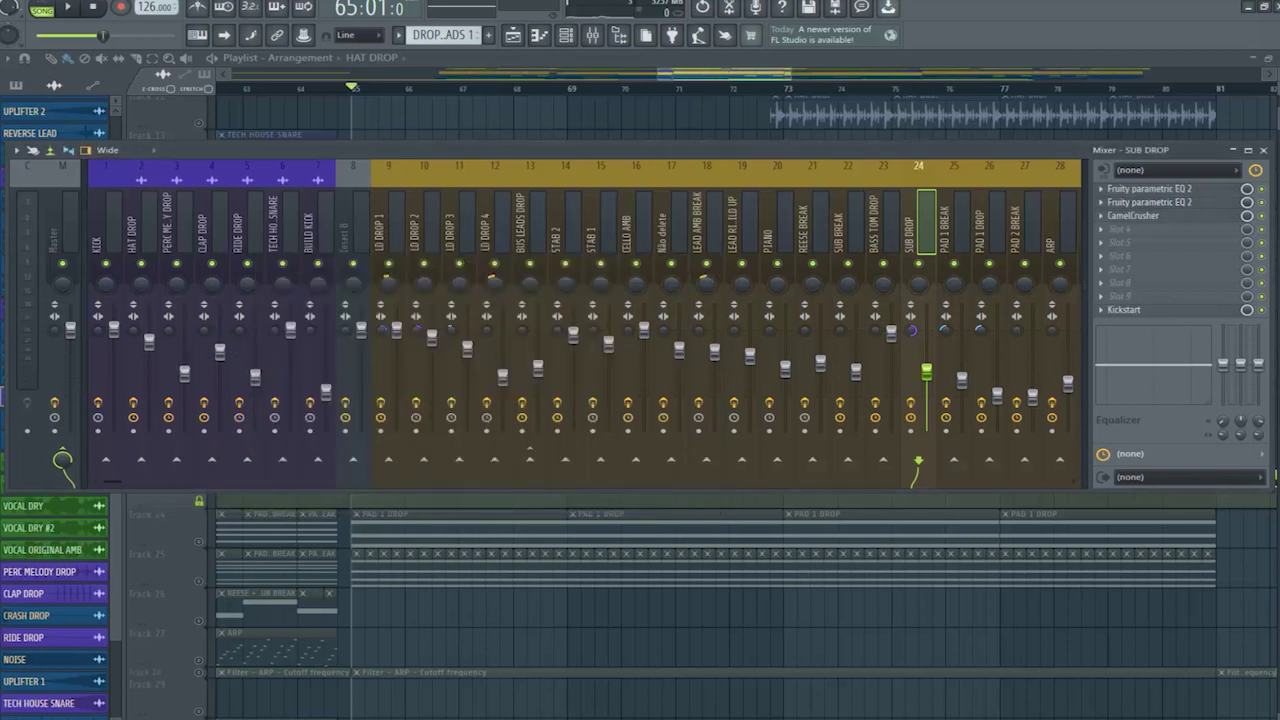
Step: Inspect CamelCrusher and Kickstart on the SUB DROP mixer track, then close the plugins and the mixer
left_click(1176, 218)
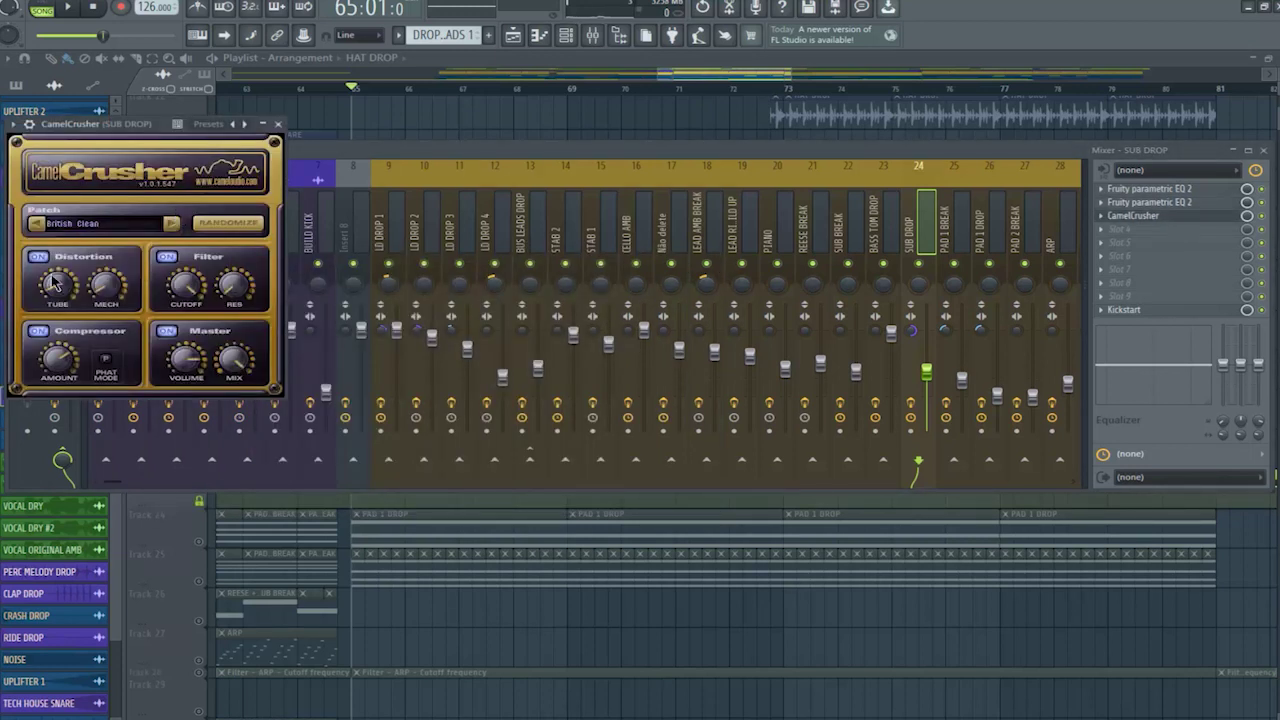
left_click(278, 125)
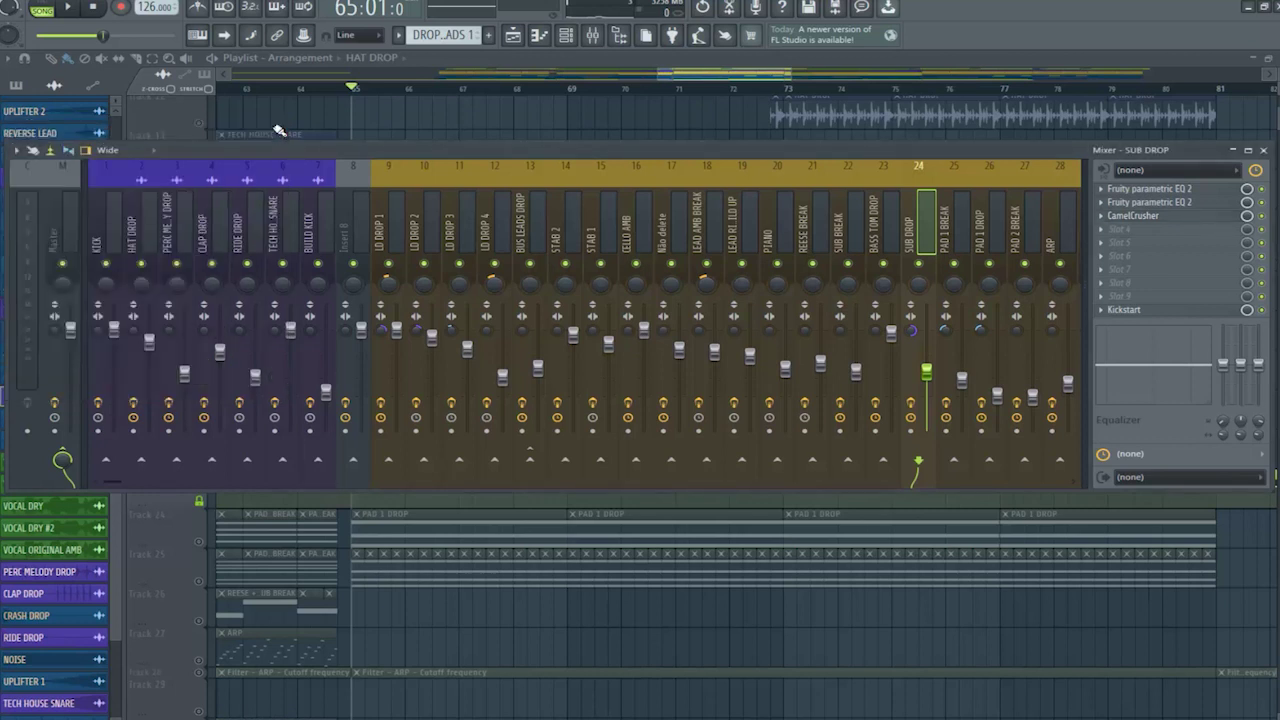
left_click(1157, 313)
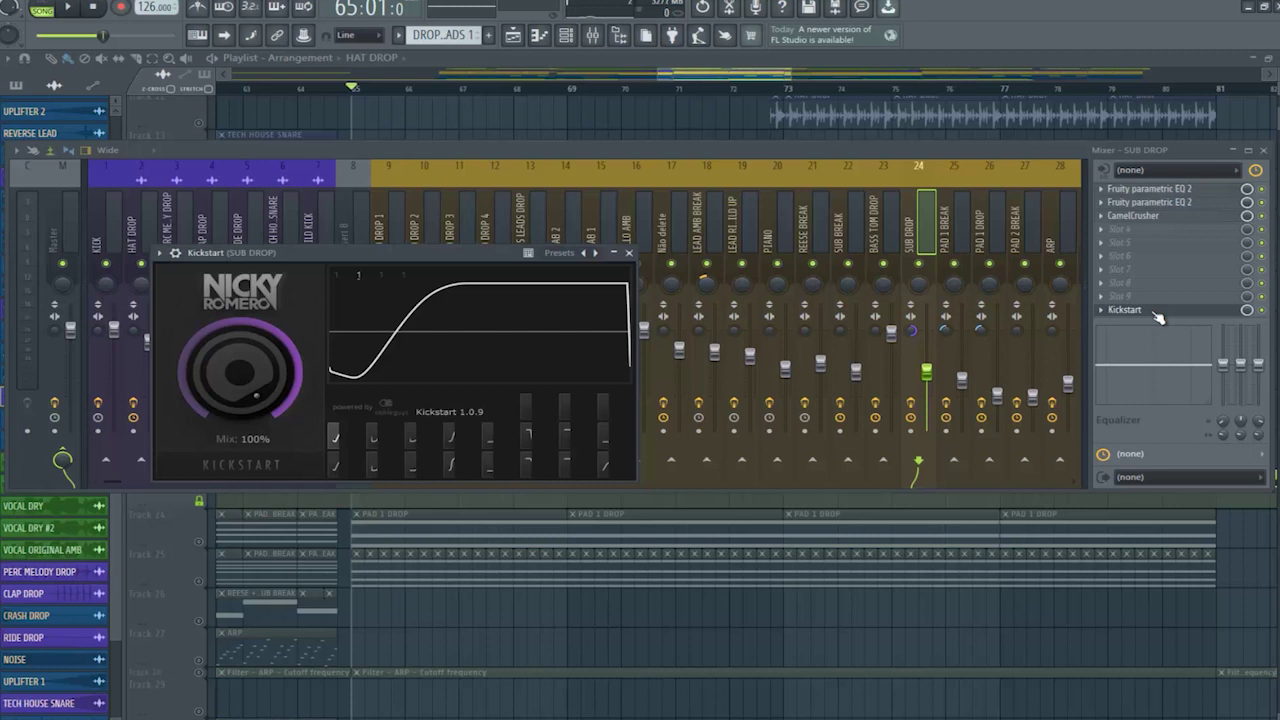
left_click(629, 253)
left_click(1263, 150)
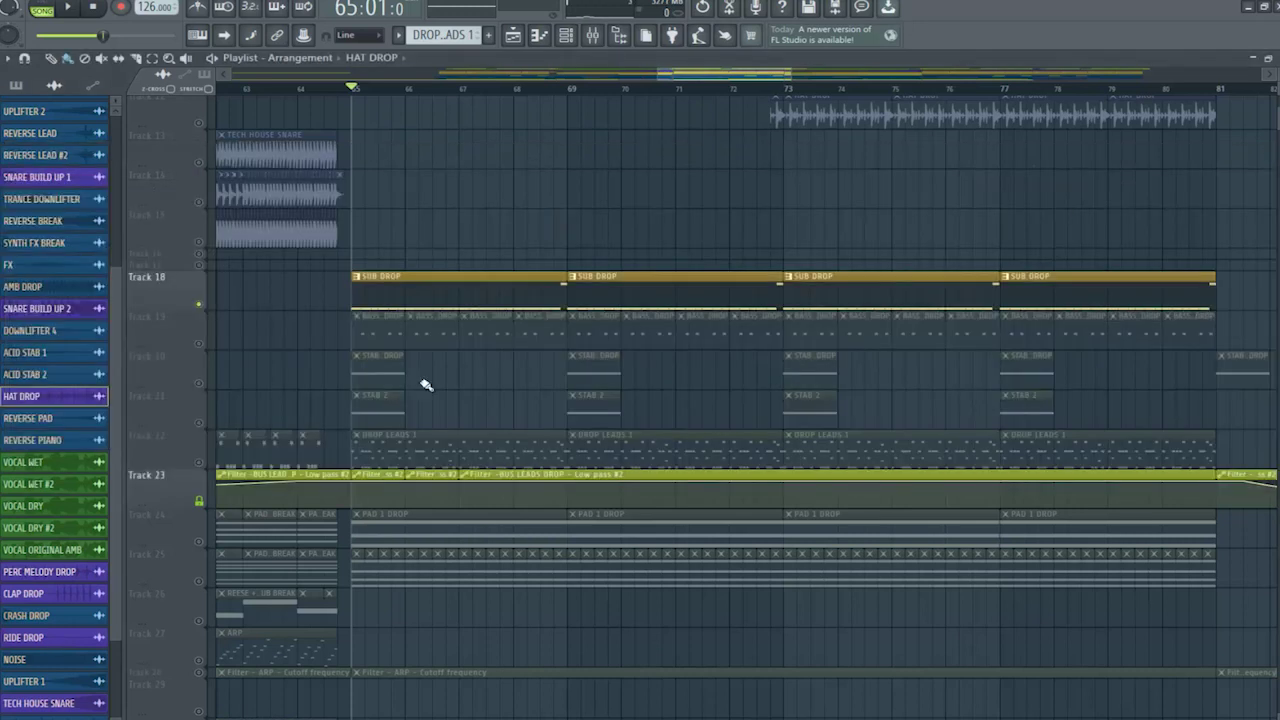
Step: Solo Track 19 and play its bass drop pattern alone from bar 65, then stop playback
right_click(201, 343)
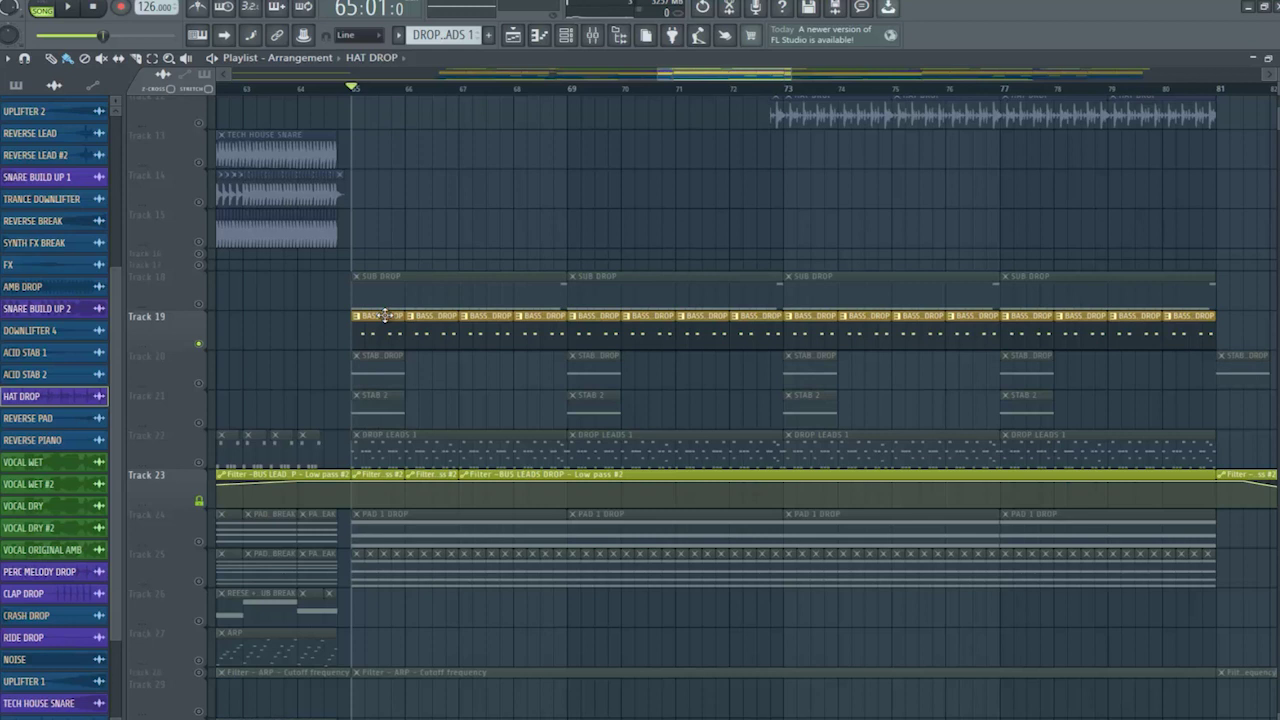
key("space")
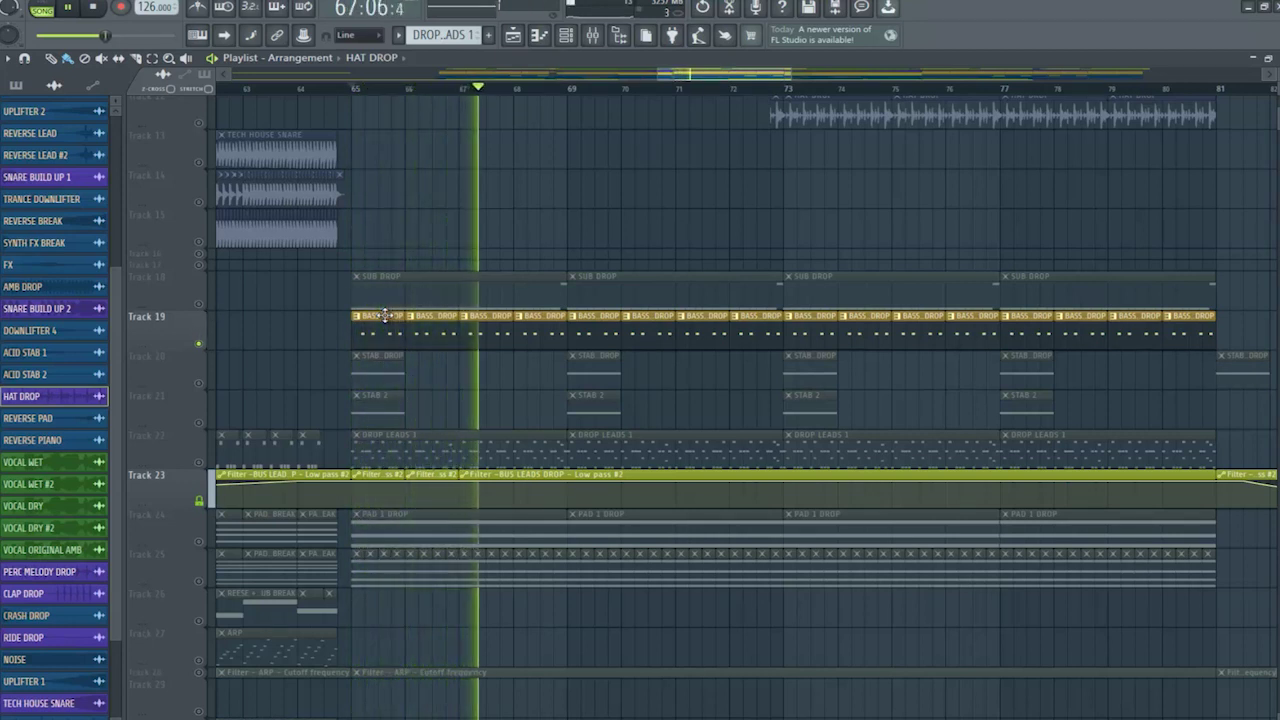
key("space")
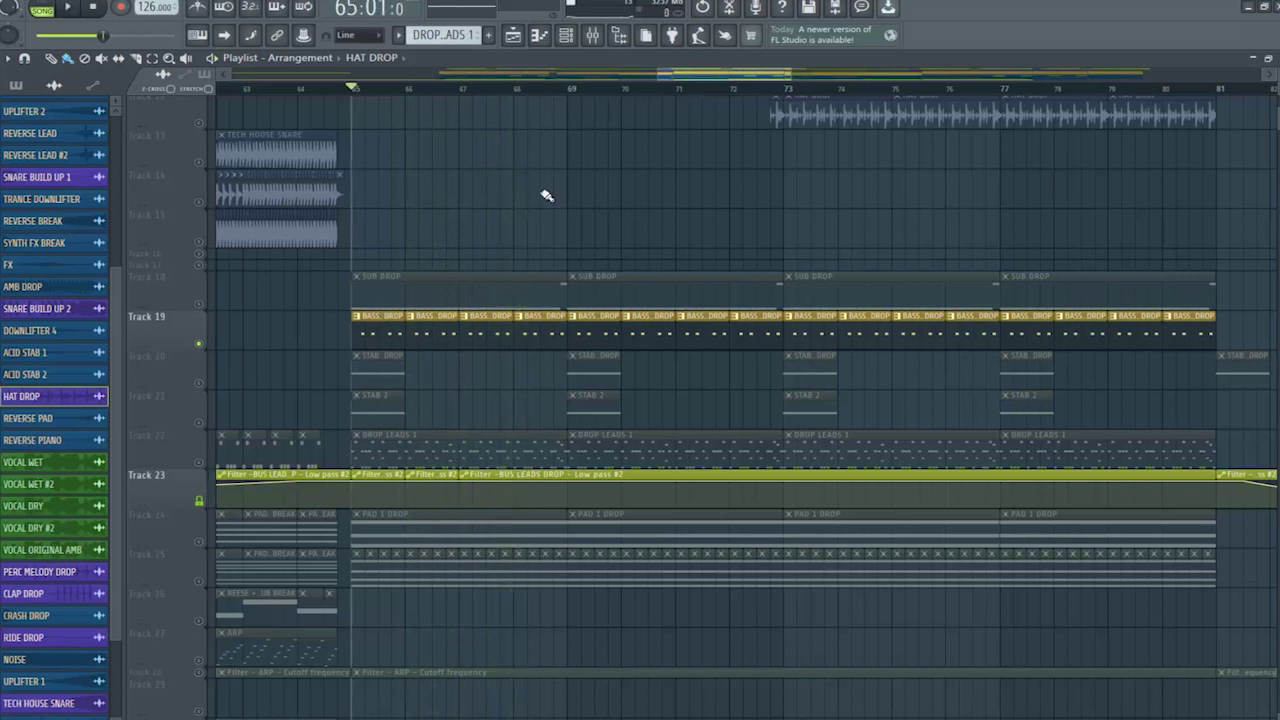
Step: View the Pro-Q 3 equalizer on the BASS TOM DROP mixer track, then close it
left_click(595, 38)
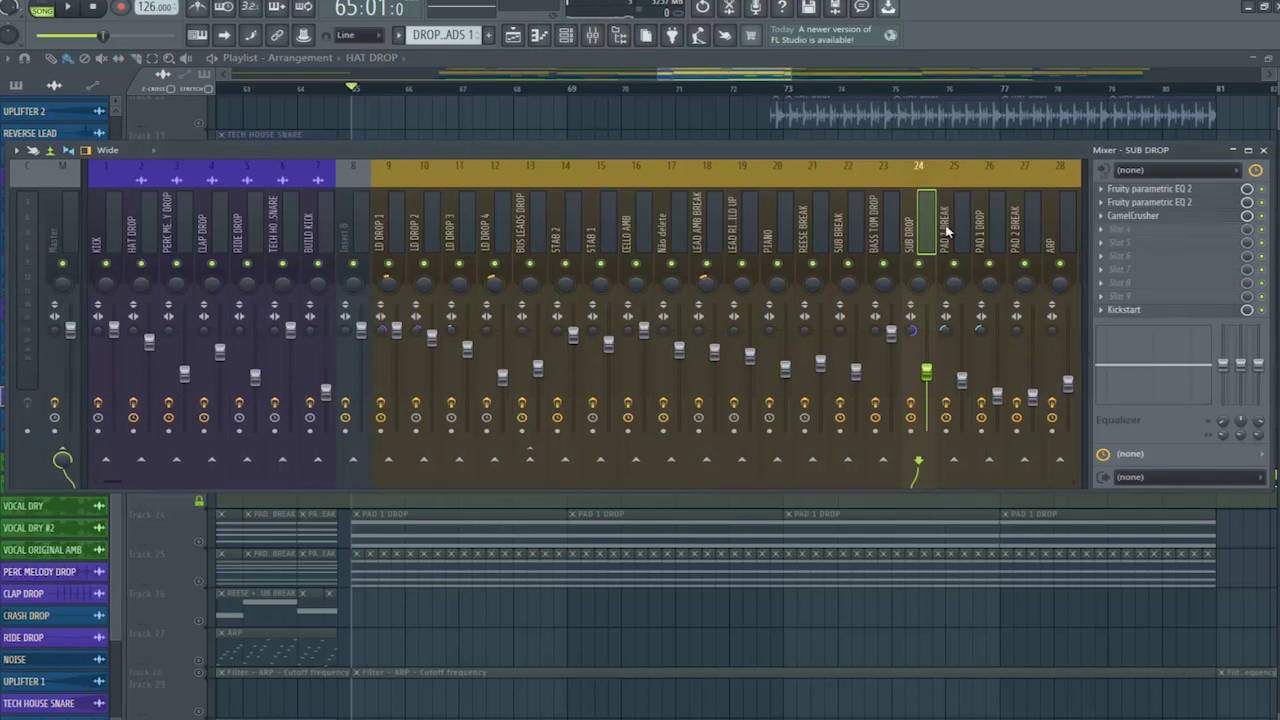
left_click(893, 241)
left_click(1180, 189)
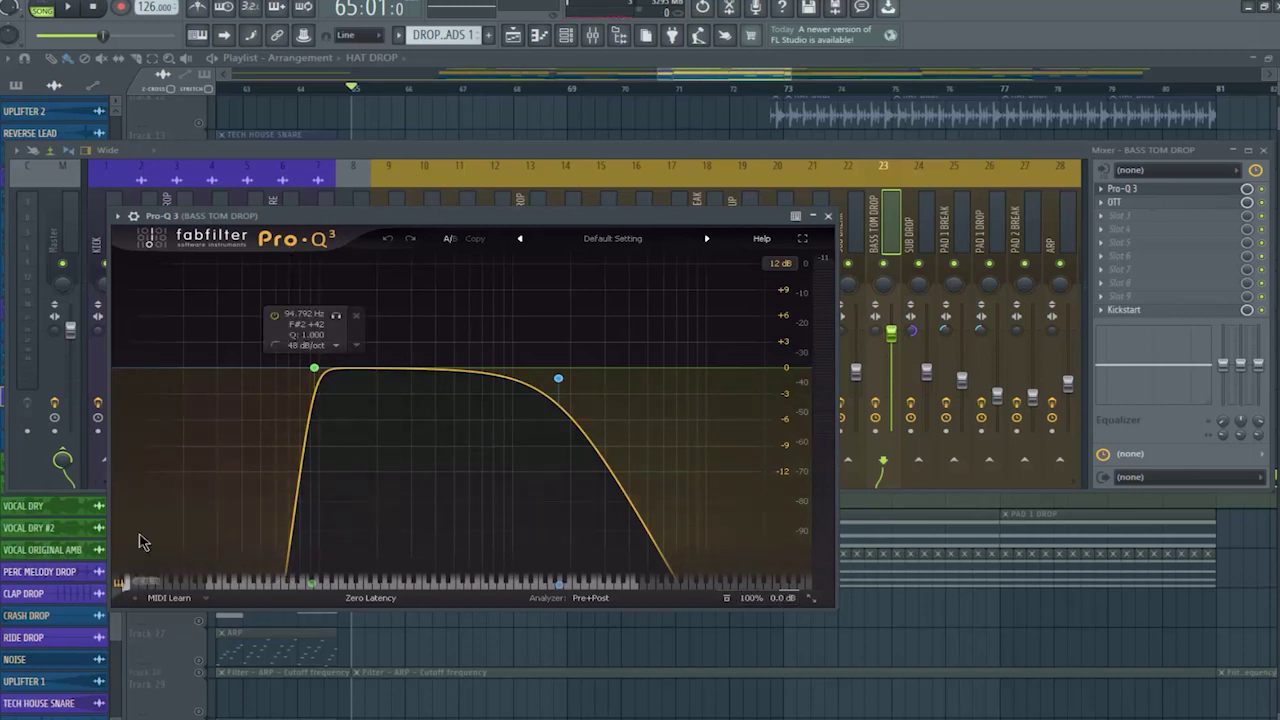
left_click(829, 216)
Step: Inspect OTT and Kickstart on the BASS TOM DROP mixer track, then close the plugins and the mixer
left_click(1117, 203)
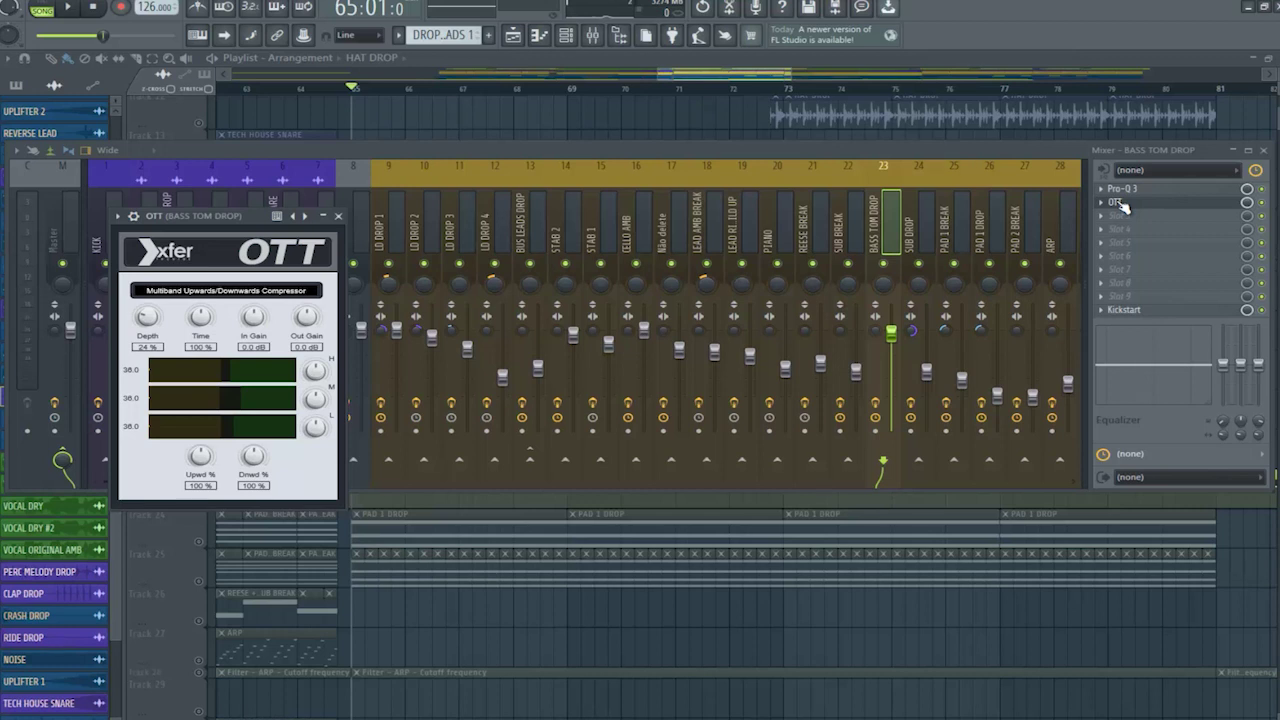
left_click(1117, 203)
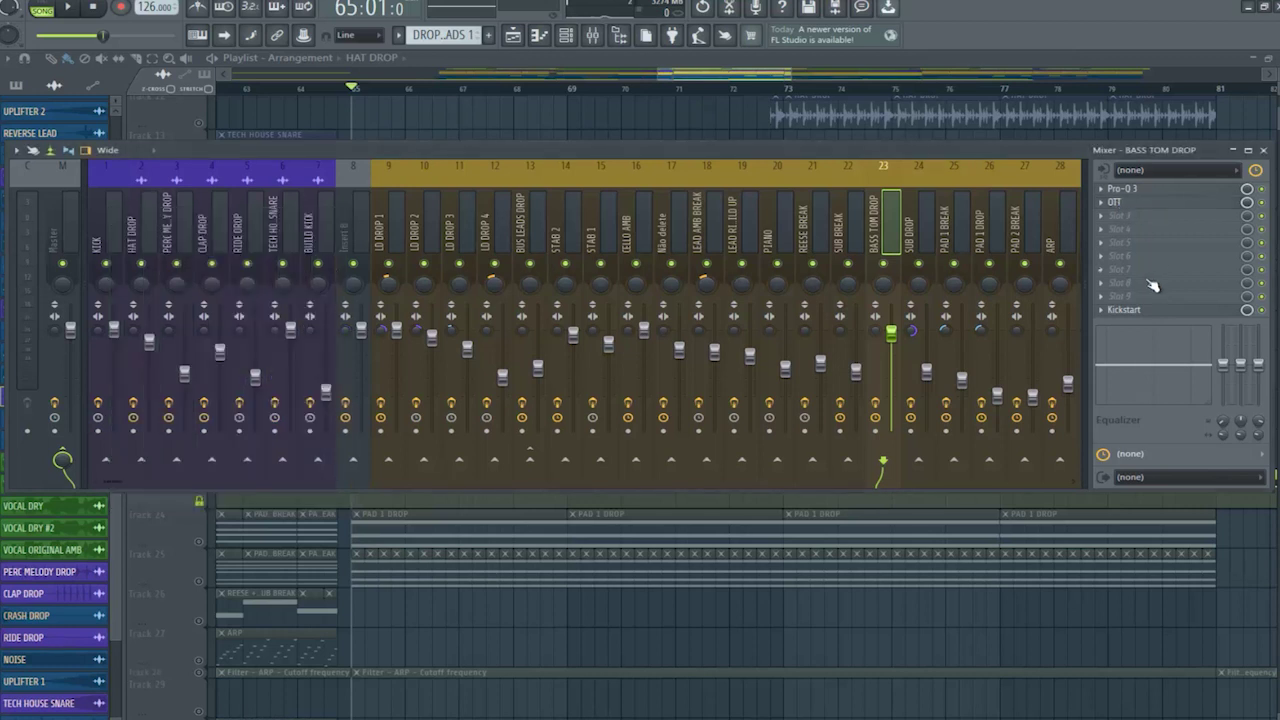
right_click(1118, 313)
left_click(1136, 312)
left_click(1138, 311)
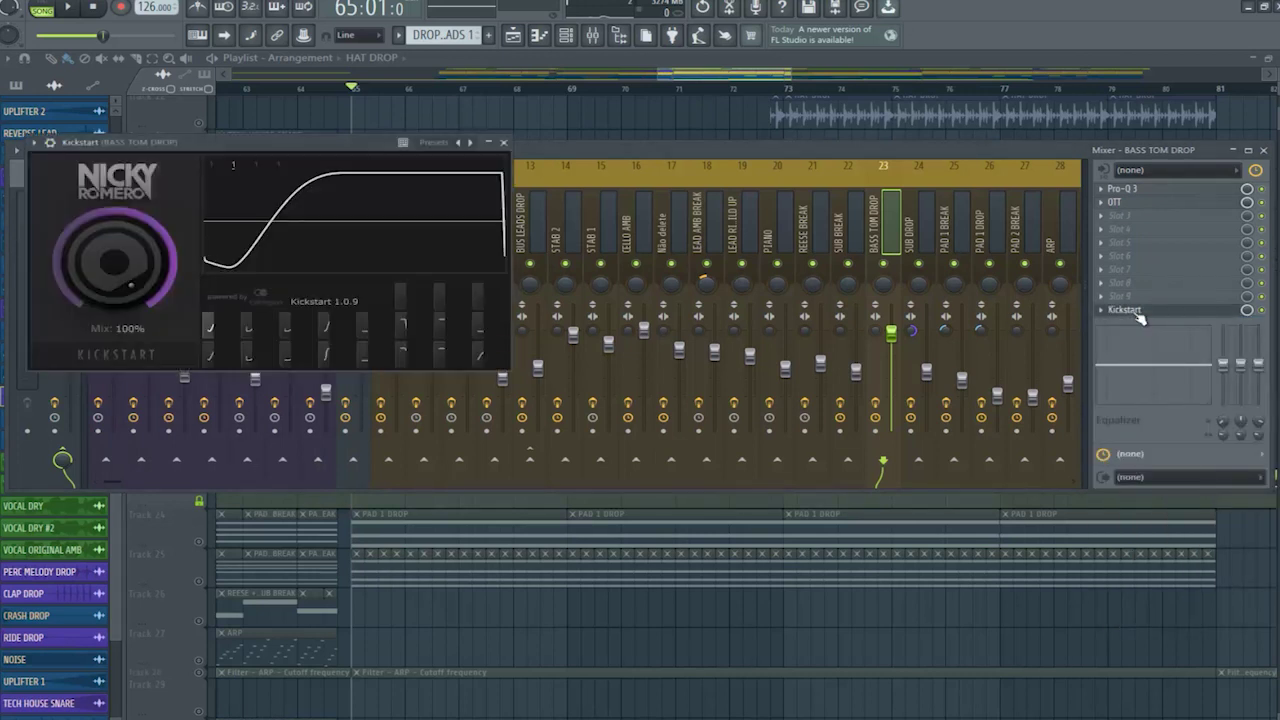
left_click(1263, 150)
left_click(503, 142)
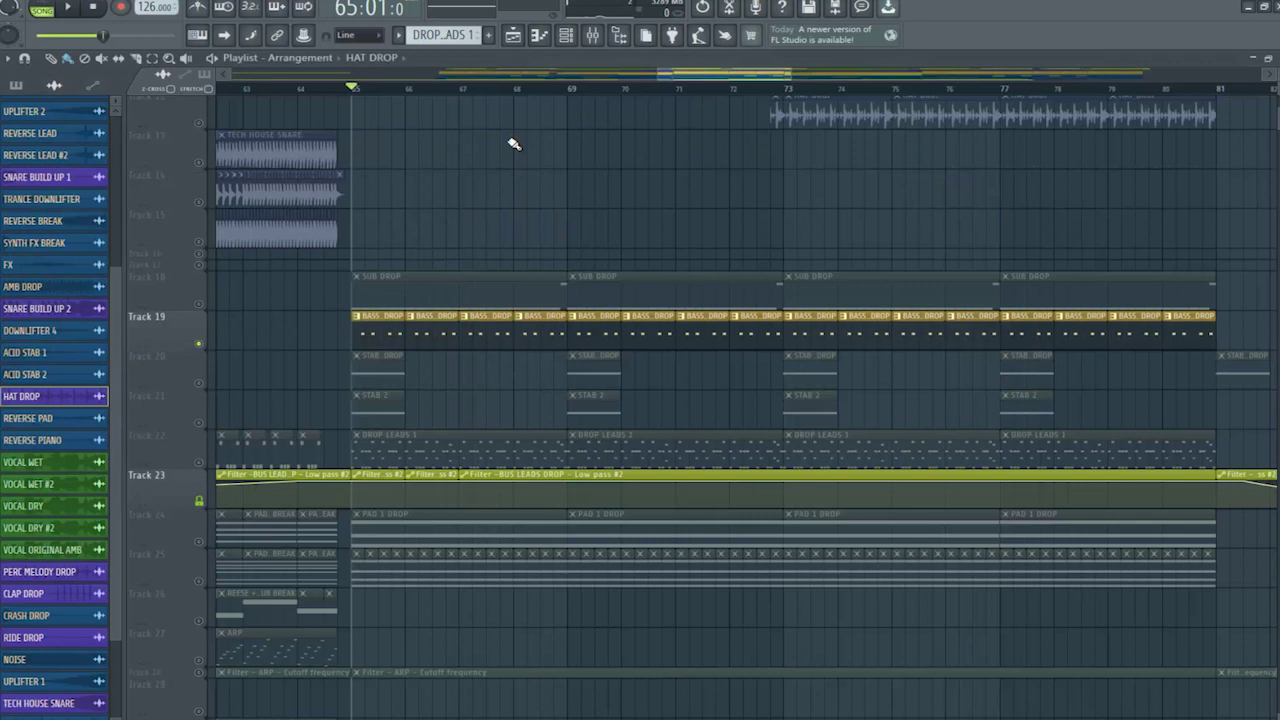
Step: Solo Tracks 20 and 21 together and play both stab patterns from bar 65, then stop playback
right_click(199, 385)
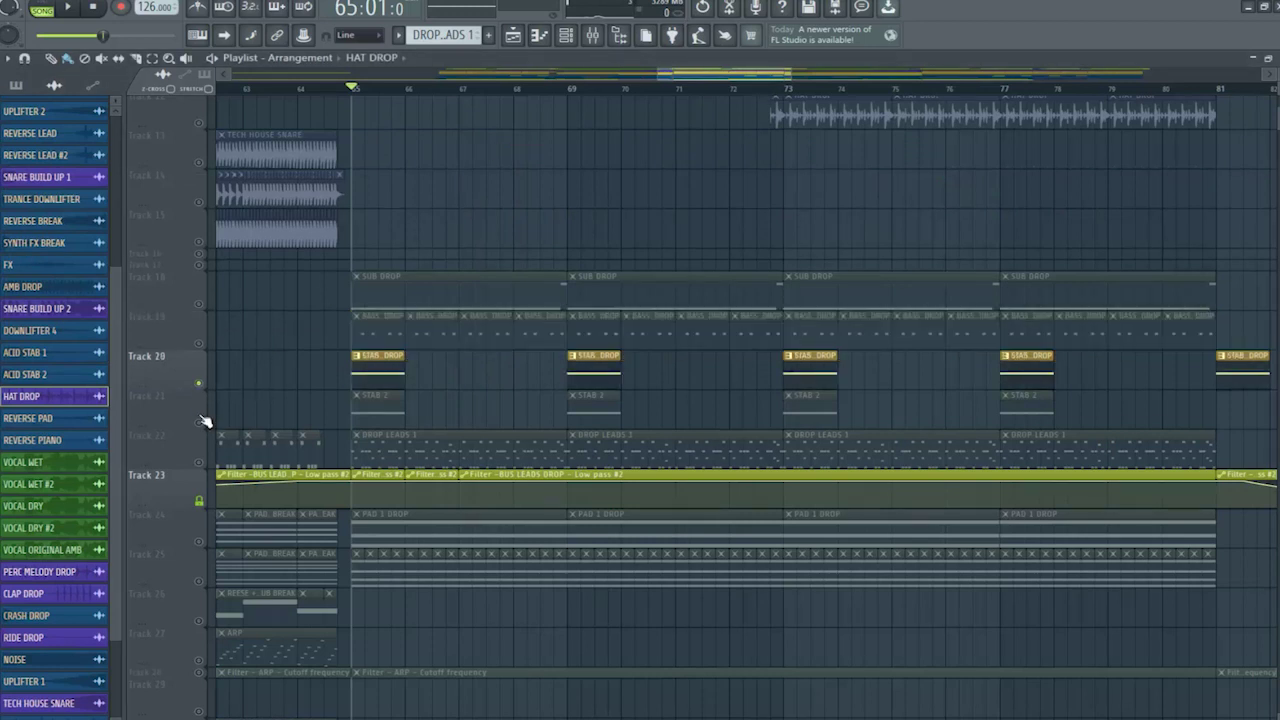
left_click(200, 423)
key("space")
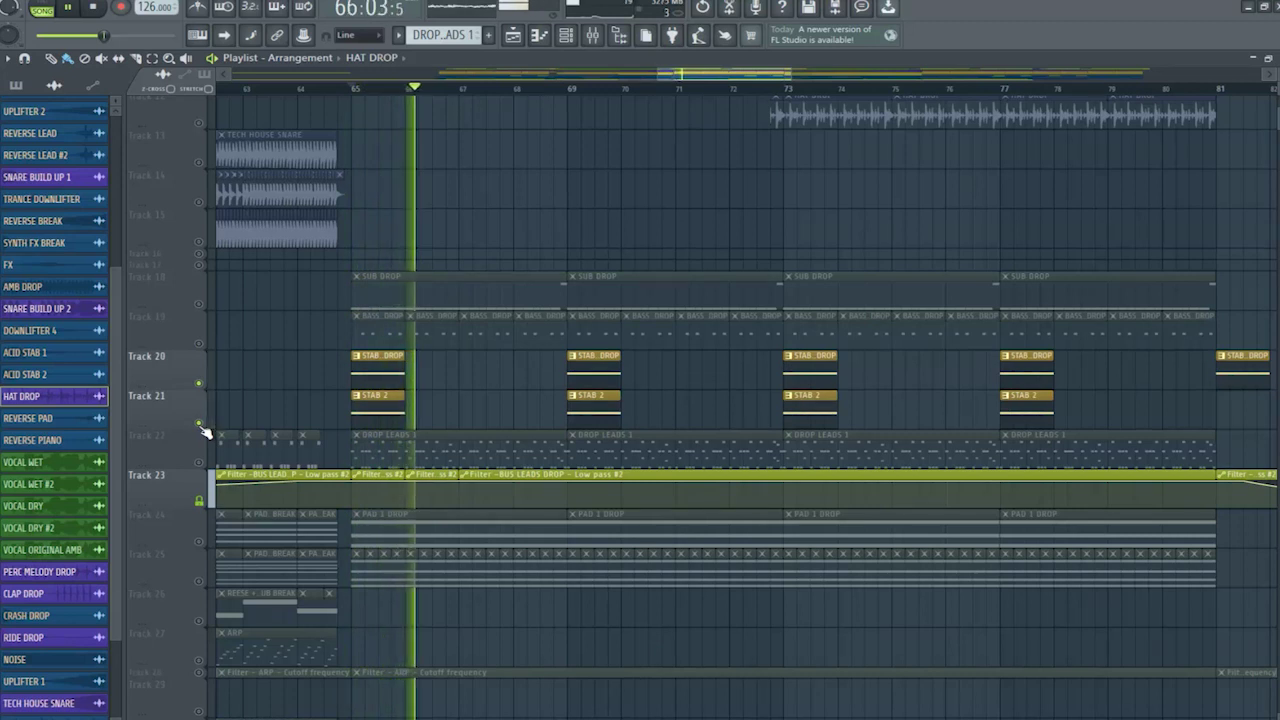
key("space")
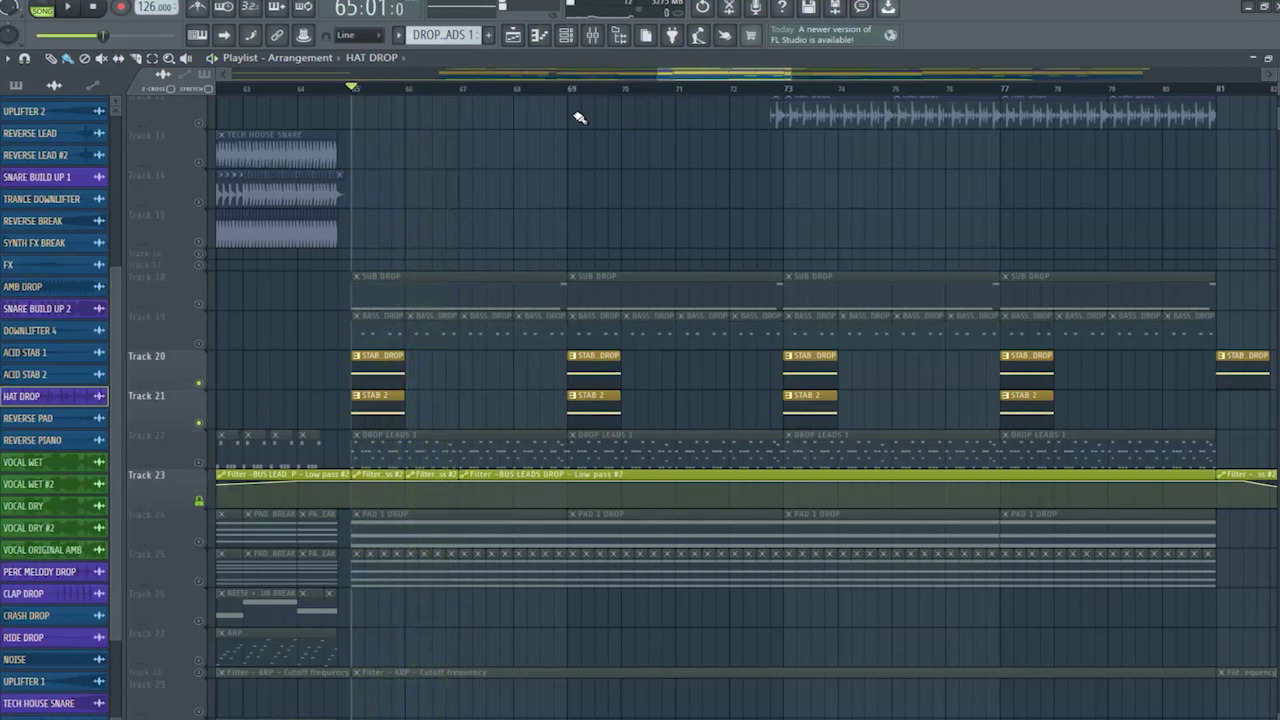
Step: Inspect Fruity Reeverb 2, Fruity parametric EQ 2 and Fruity Limiter on the STAB 1 mixer track
left_click(593, 38)
left_click(593, 38)
left_click(593, 38)
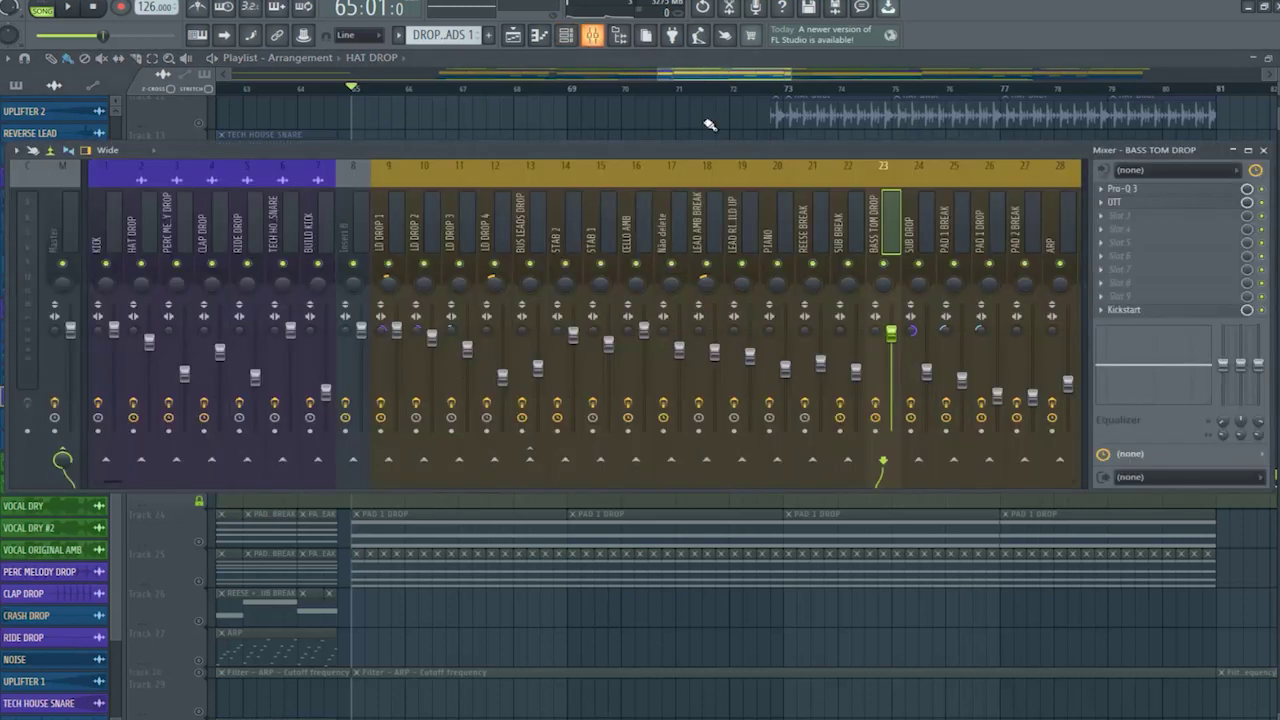
left_click(600, 233)
left_click(1195, 218)
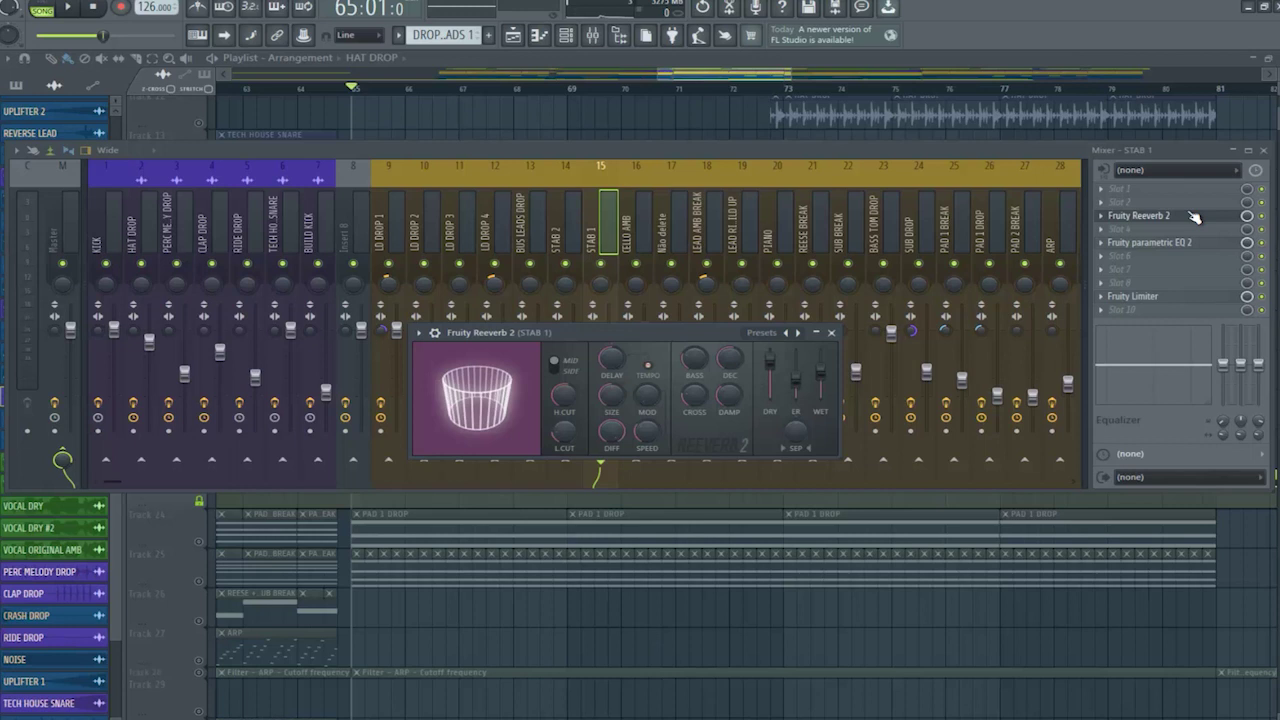
left_click(1180, 248)
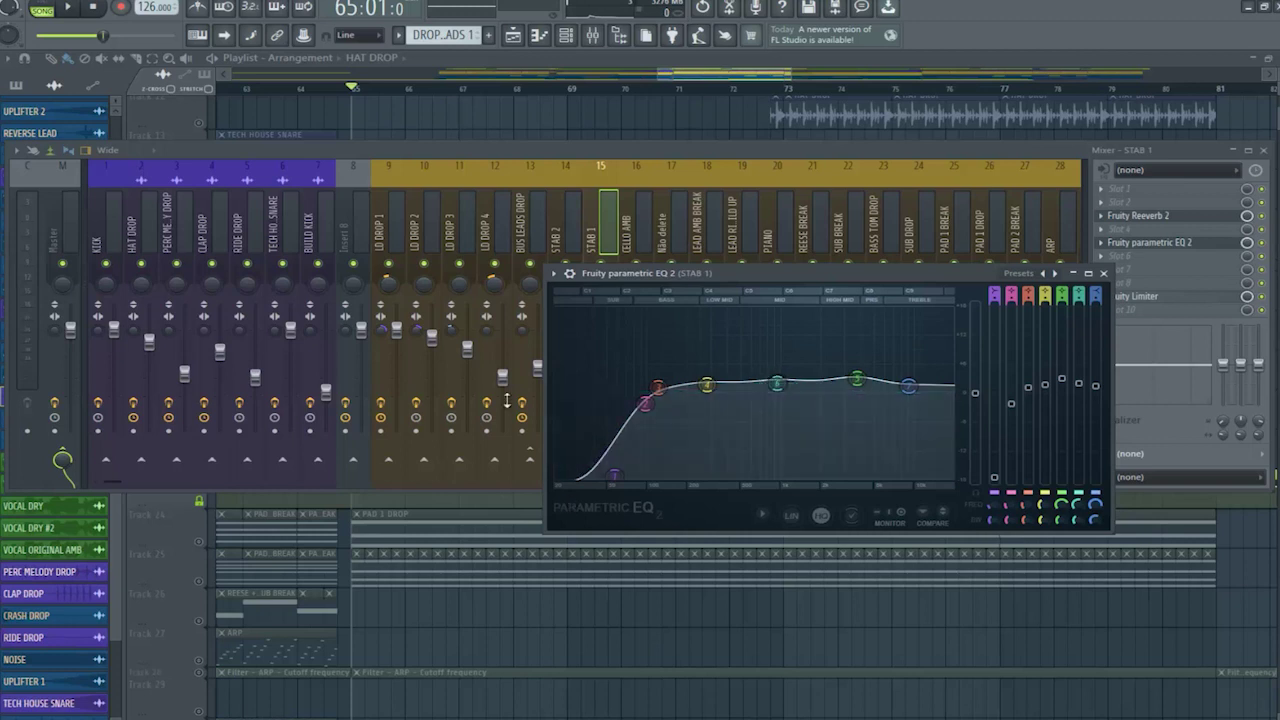
left_click(1106, 275)
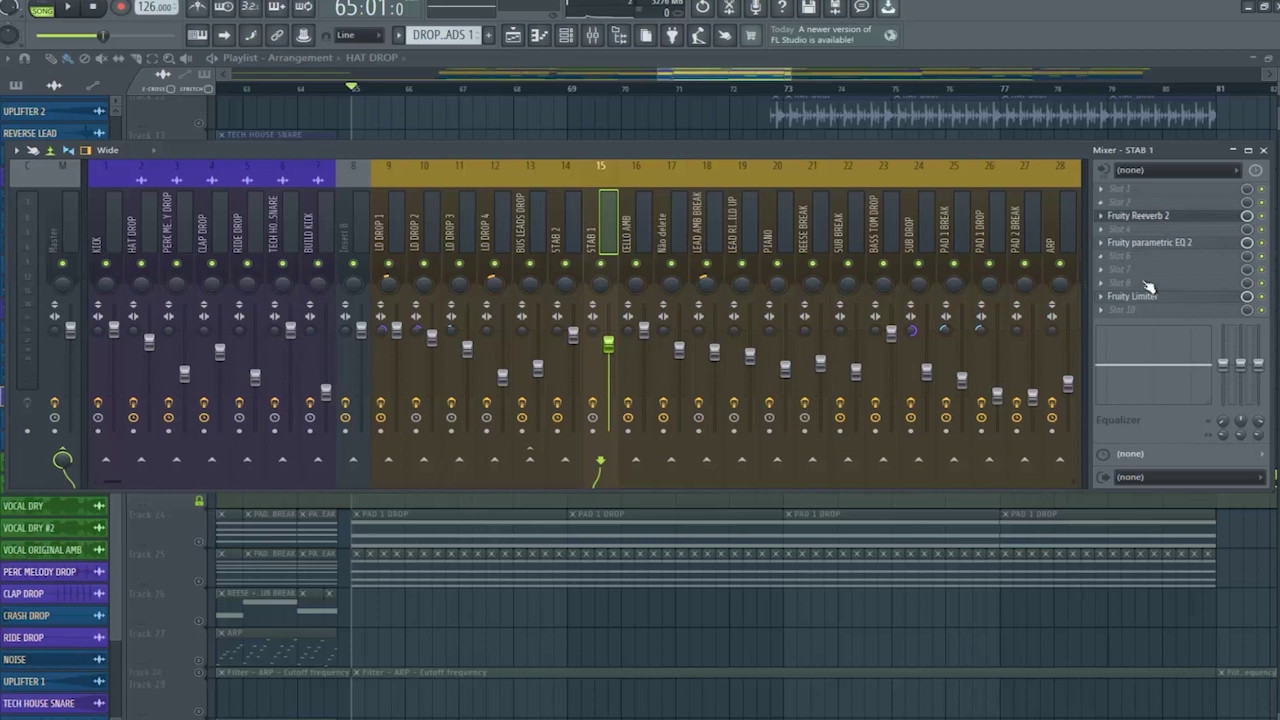
left_click(1140, 296)
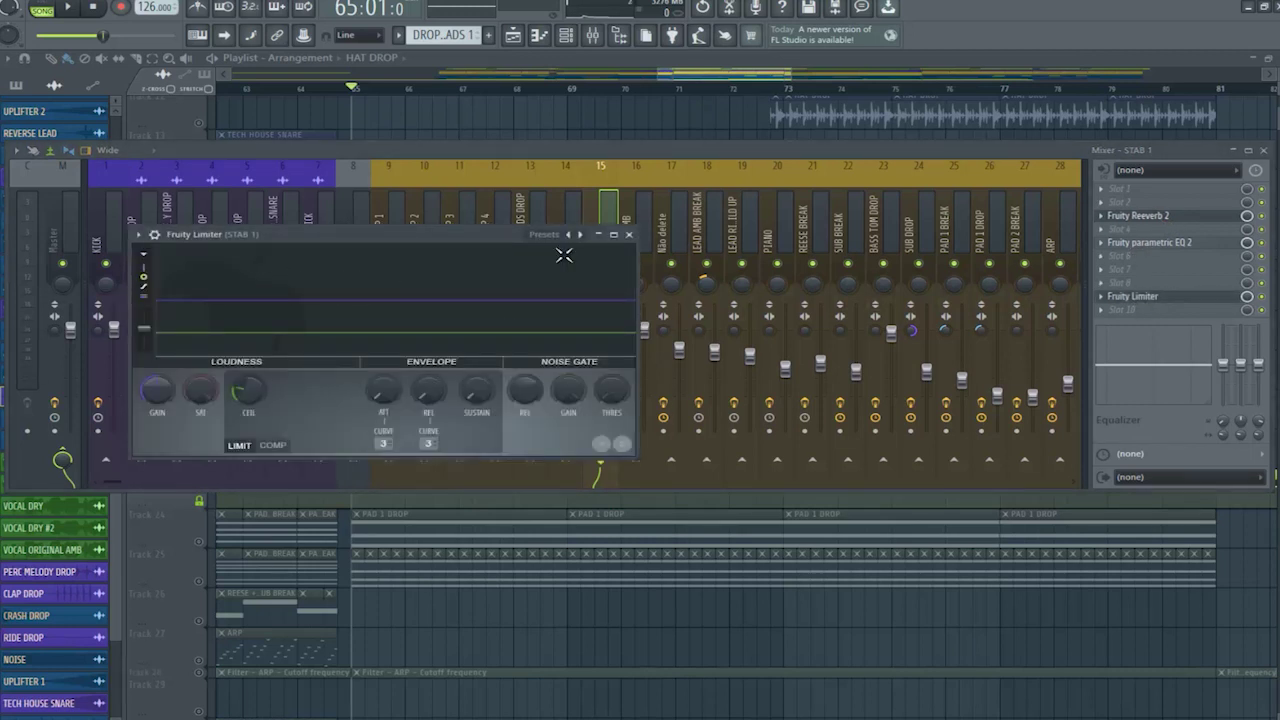
left_click(629, 235)
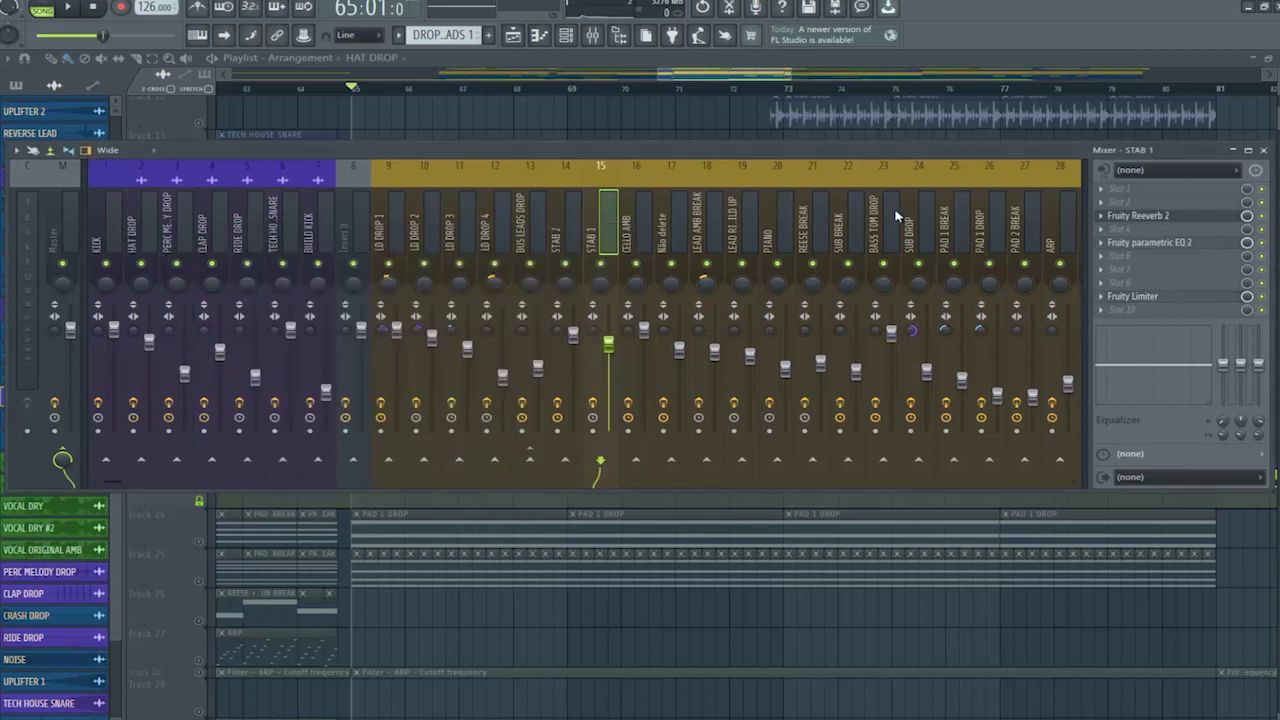
Step: View the Pro-Q 3 equalizer and its high-frequency band on the STAB 2 mixer track, then close it
left_click(561, 232)
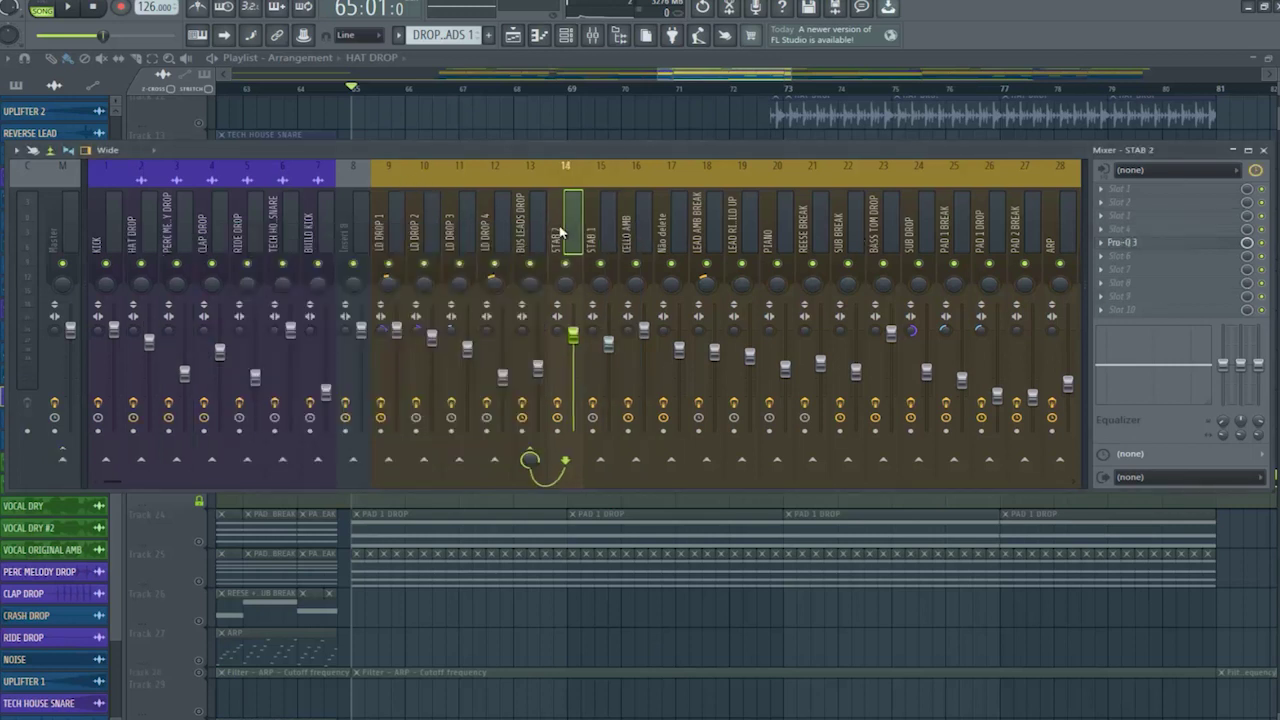
left_click(1190, 245)
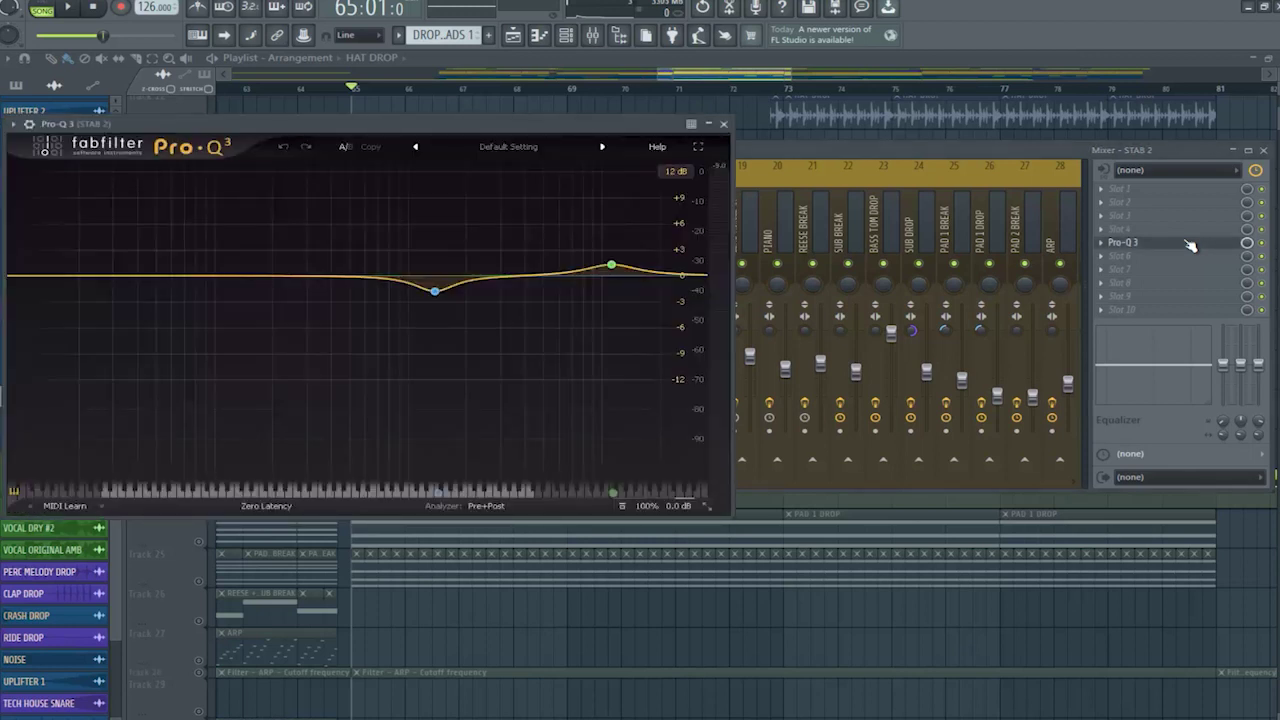
mouse_move(427, 305)
left_click(638, 271)
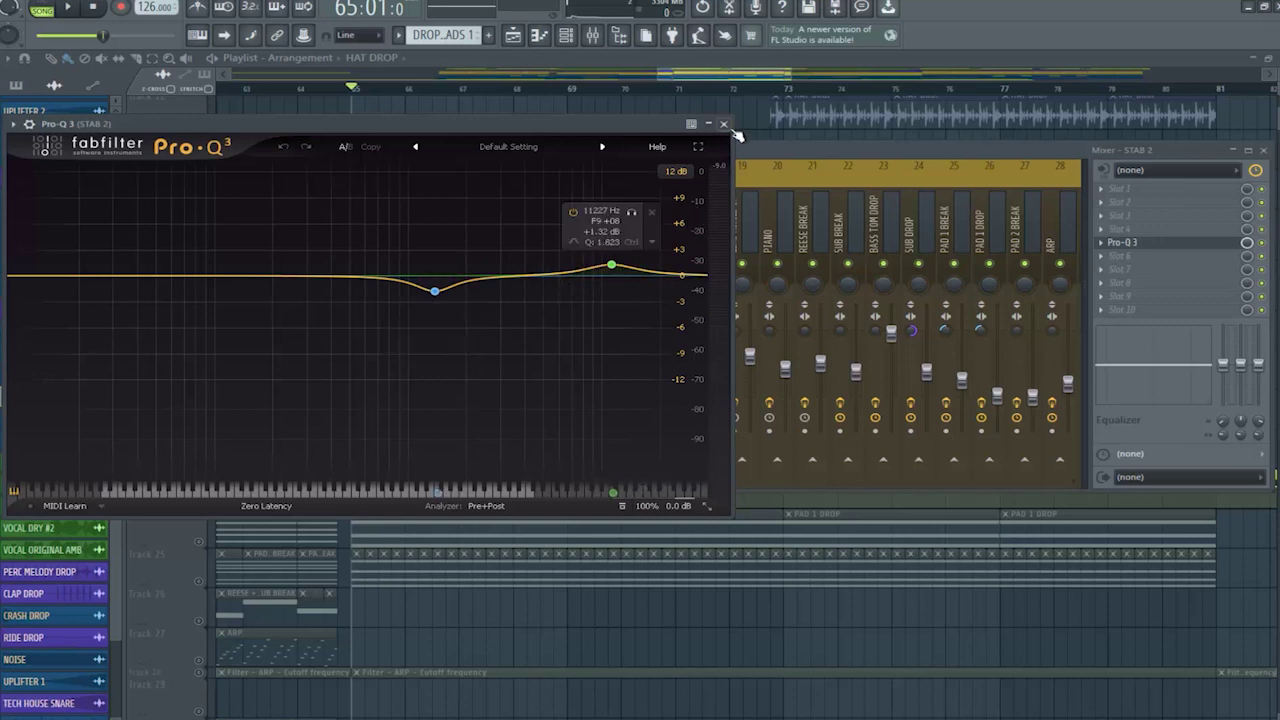
left_click(725, 124)
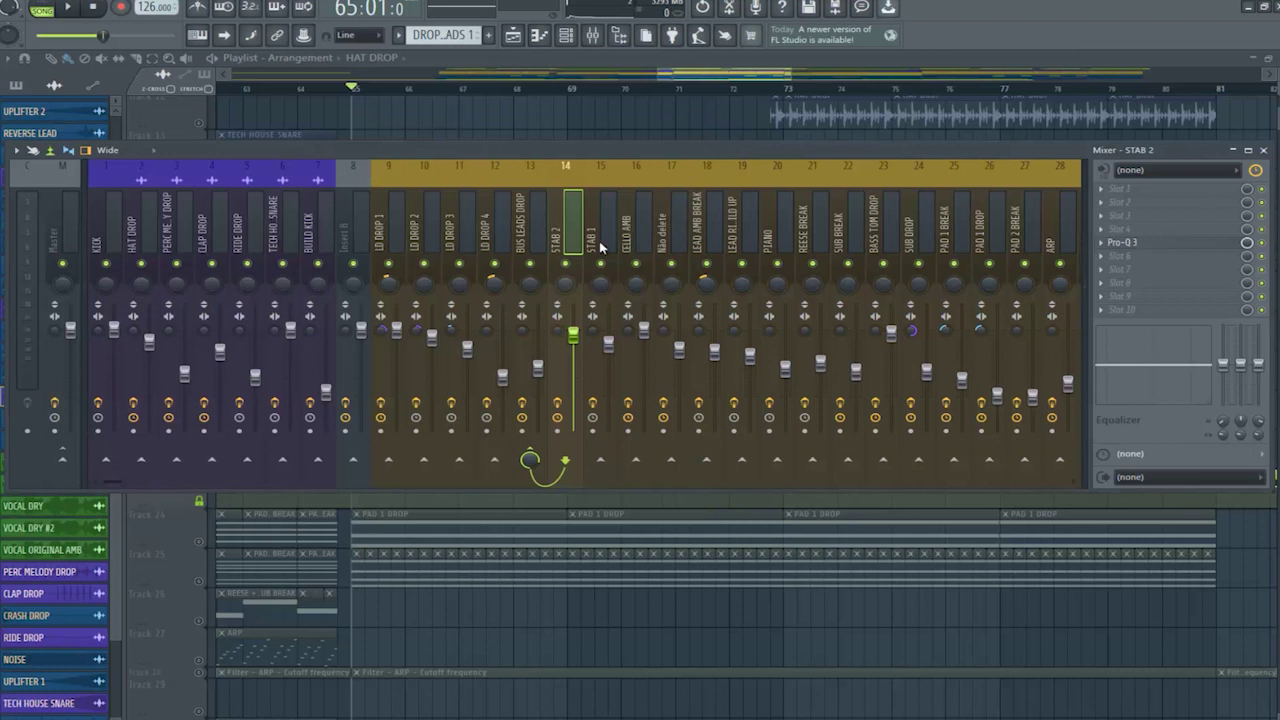
Step: Check the effect chain of the BUS LEADS DROP mixer track, then close the mixer and the Fruity Reeverb 2 window
left_click(545, 236)
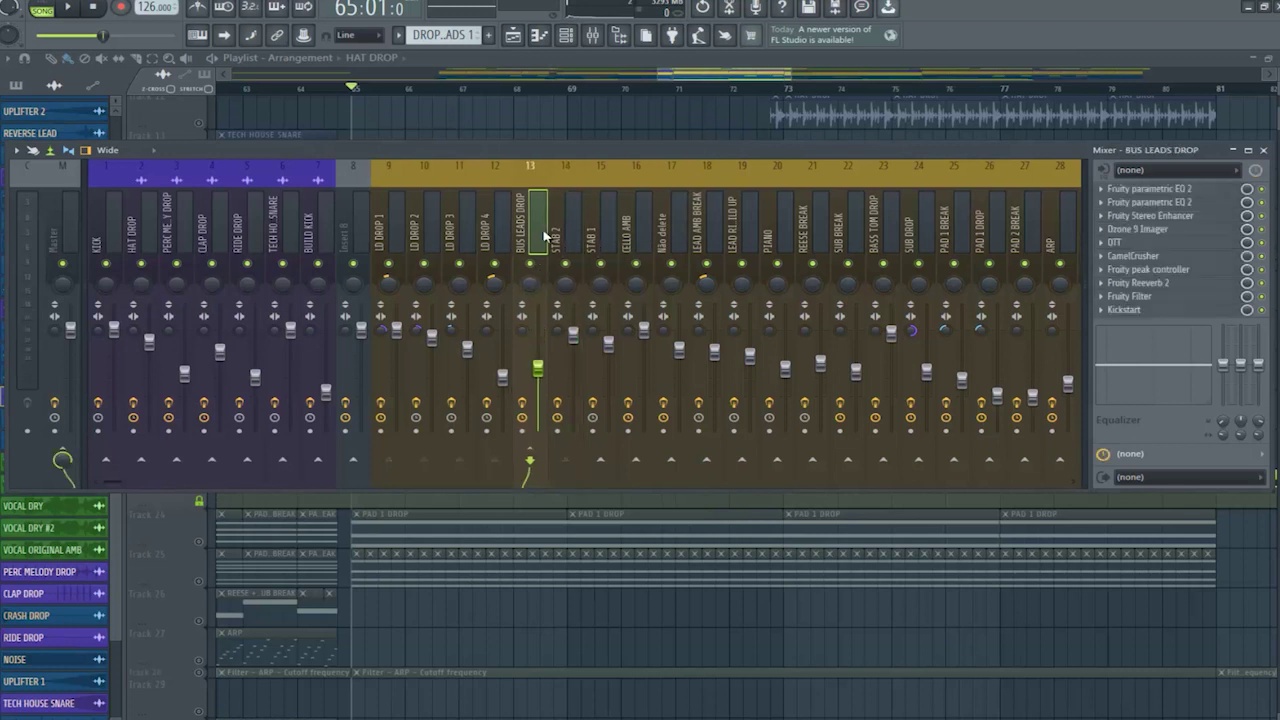
left_click(563, 243)
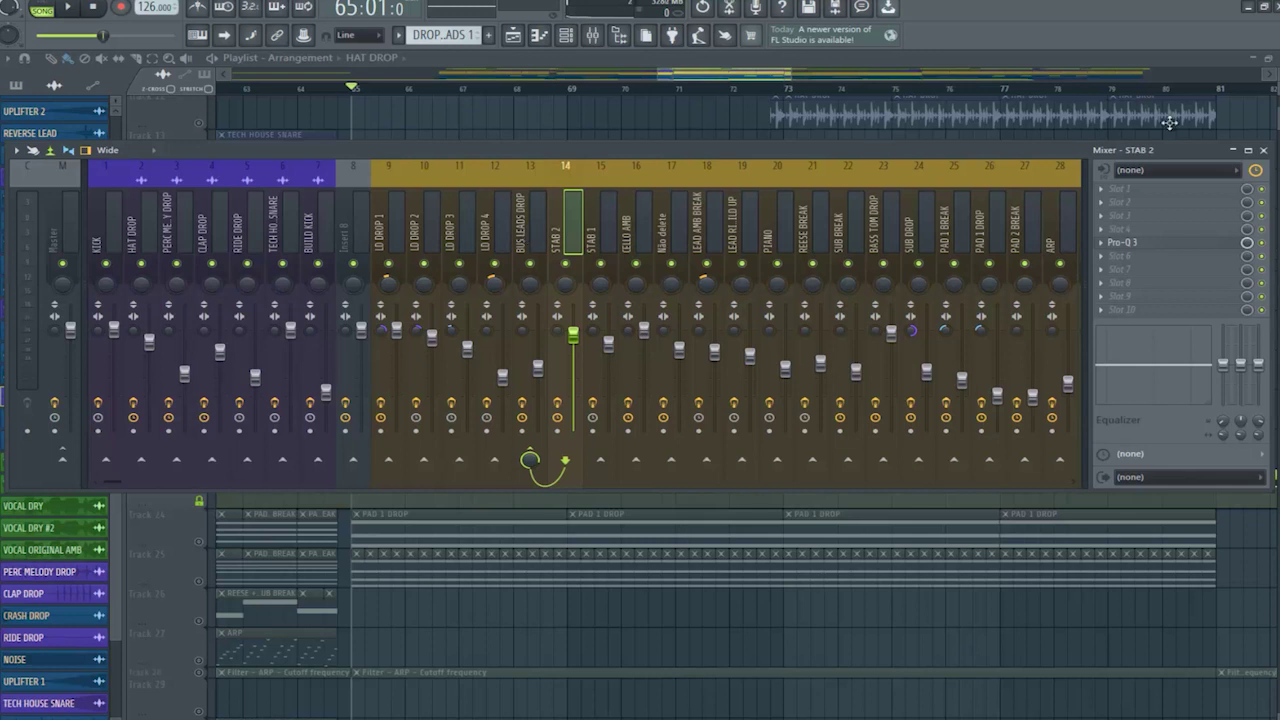
left_click(1264, 150)
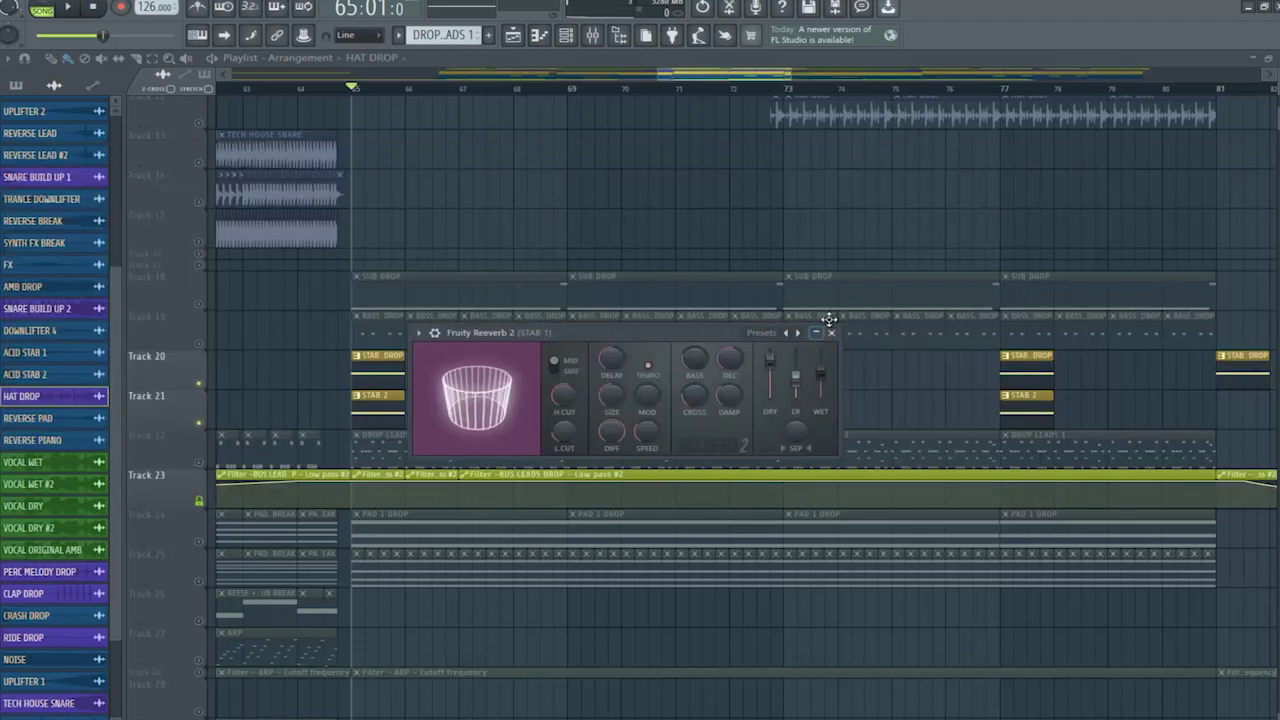
left_click(833, 334)
Step: Solo Track 22 with the drop leads and show the Unsorted channels in the channel rack
scroll(449, 371, "down", 3)
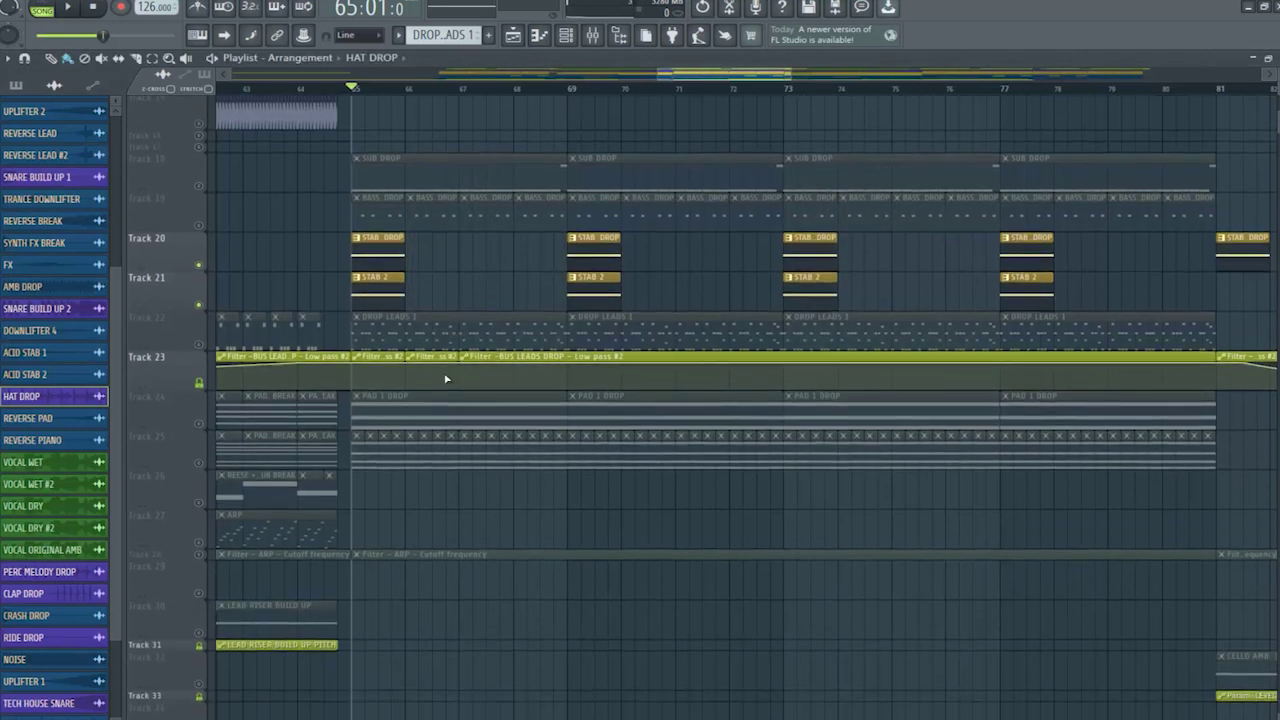
right_click(199, 344)
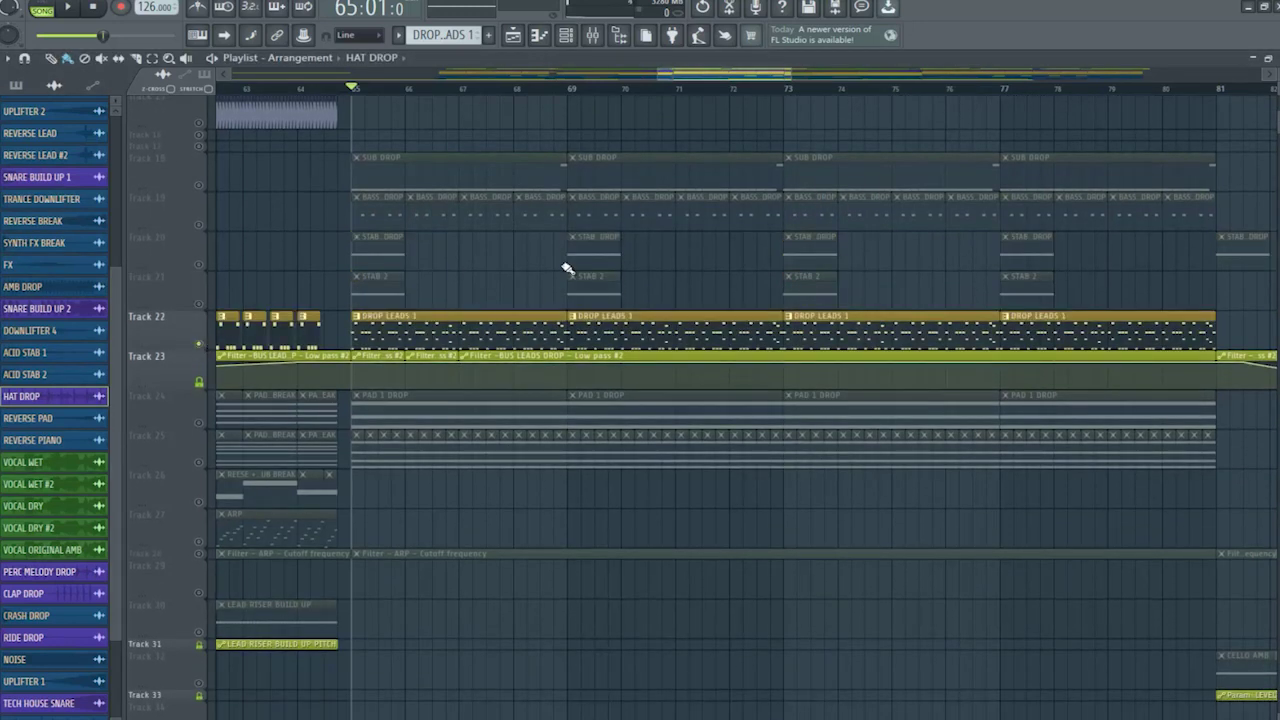
left_click(593, 38)
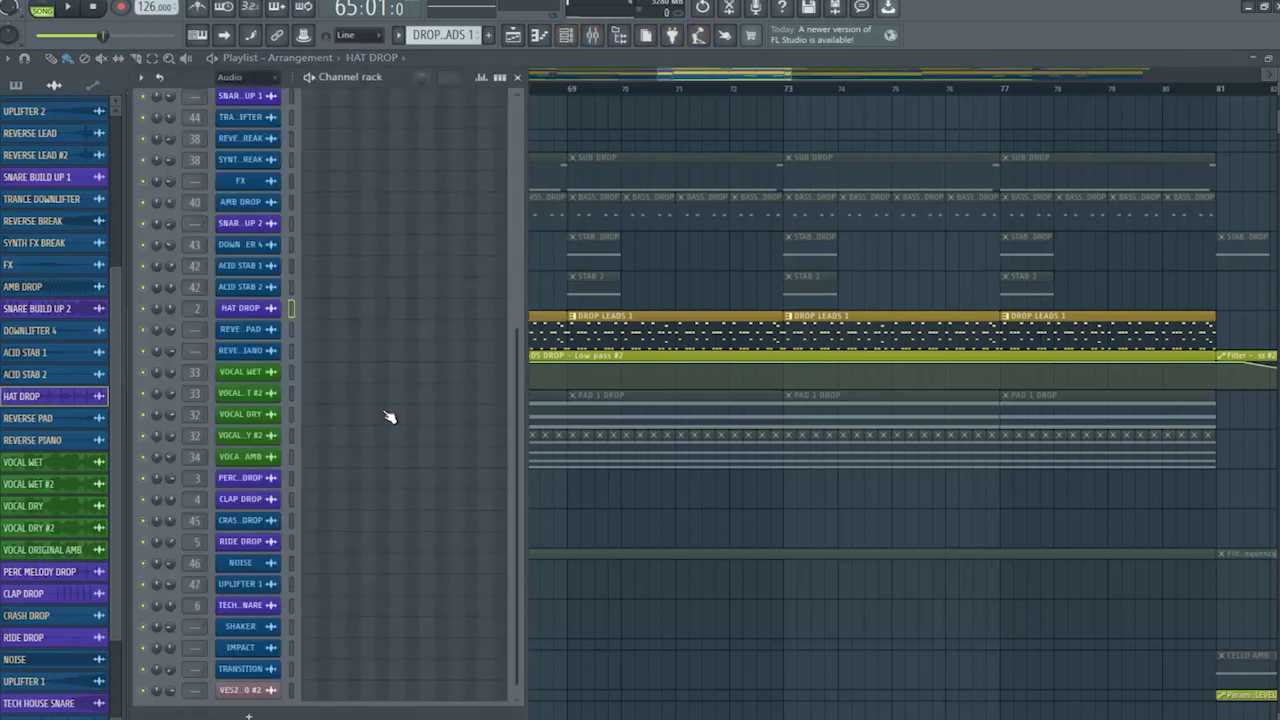
scroll(266, 95, "down", 1)
left_click(255, 77)
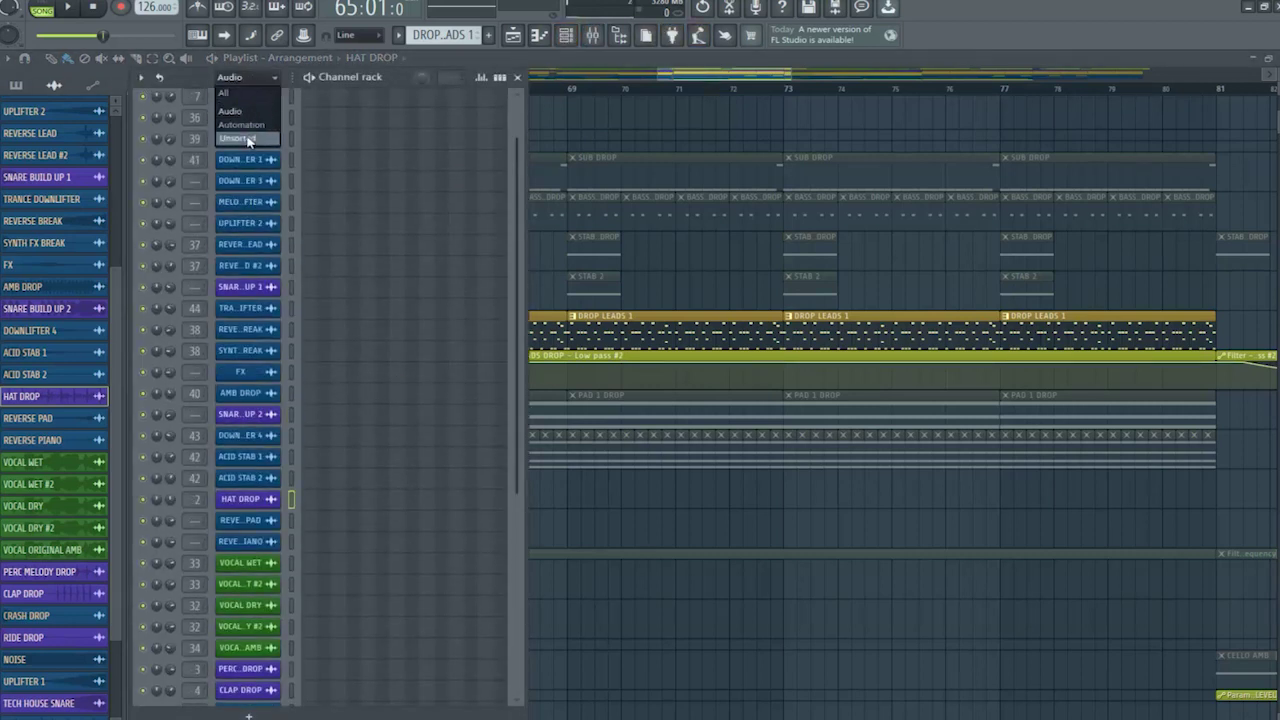
left_click(248, 142)
Step: Play the soloed DROP LEADS 1 pattern from bar 65, then stop playback and close the channel rack
key("space")
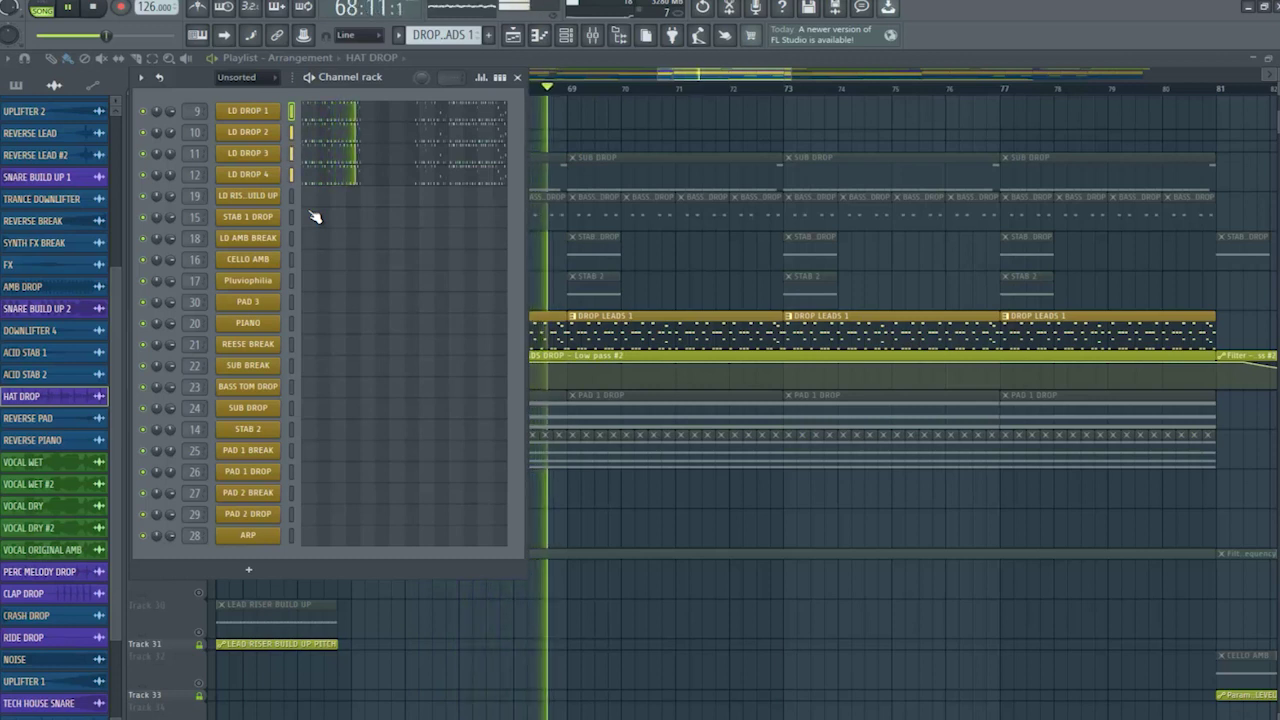
key("space")
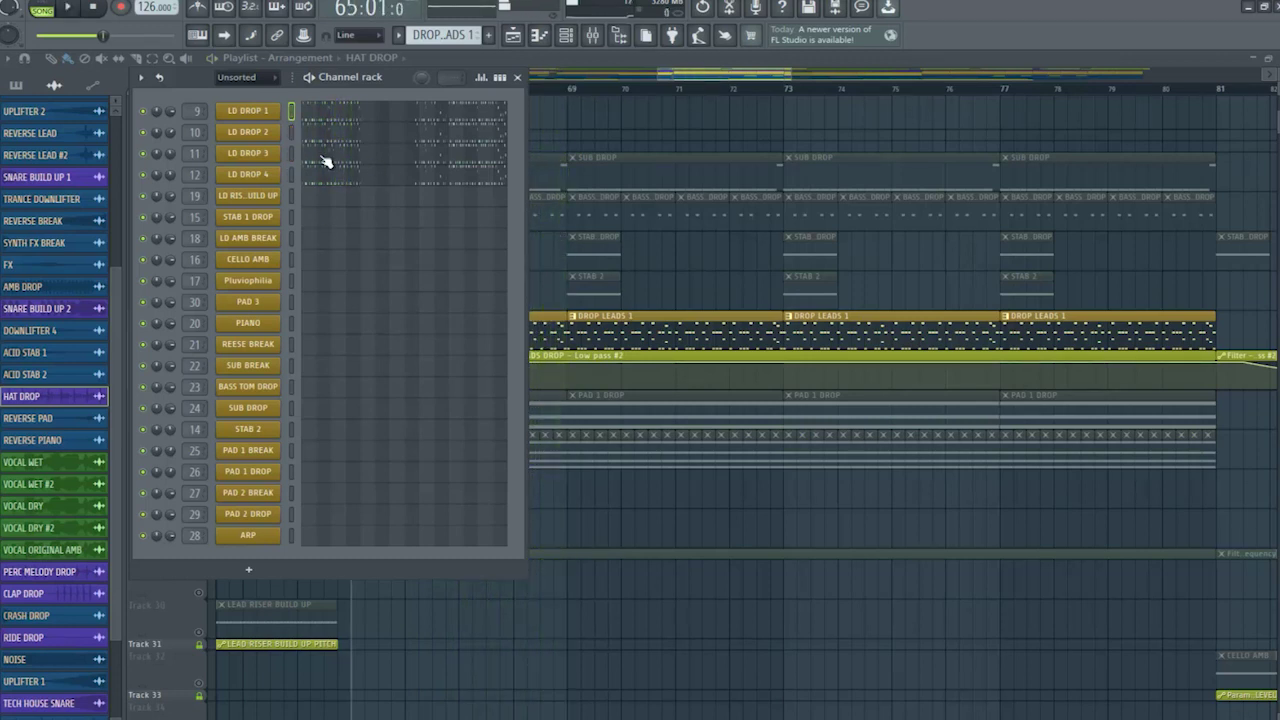
left_click(517, 78)
Step: Inspect both Fruity parametric EQ 2 instances and Soundgoodizer on the LD DROP 1 mixer track, closing each plugin
left_click(593, 37)
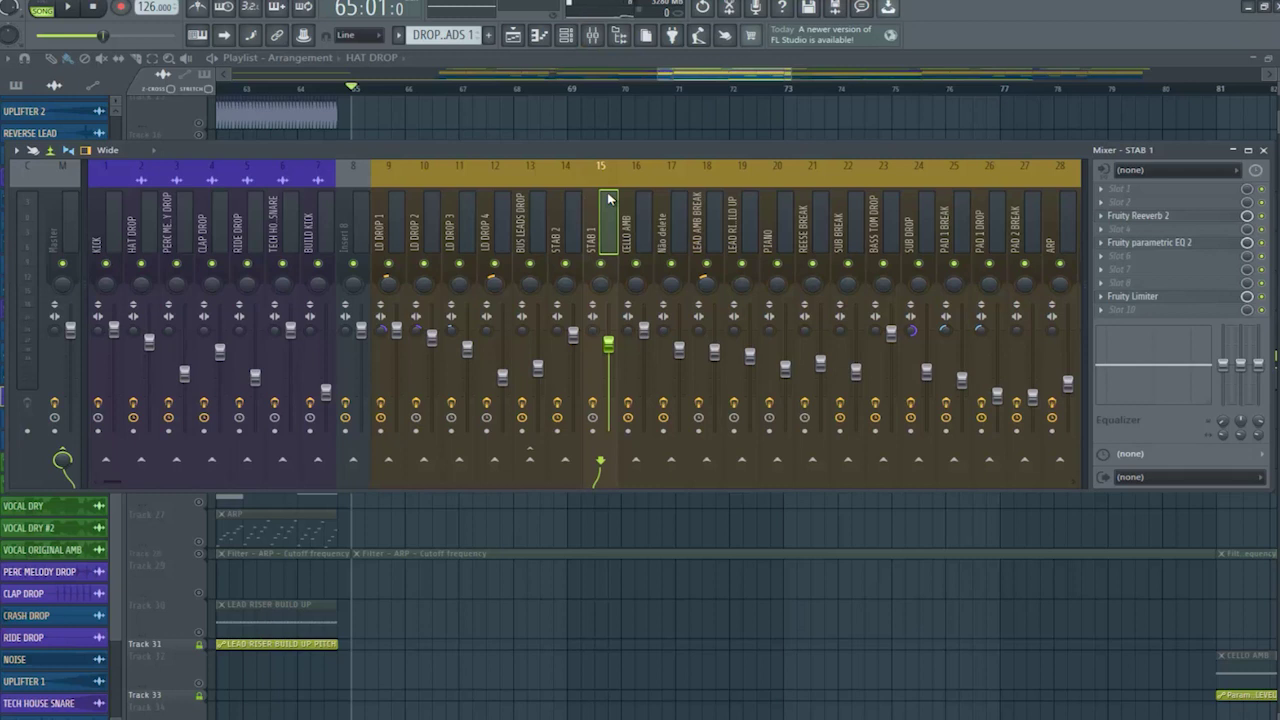
left_click(390, 220)
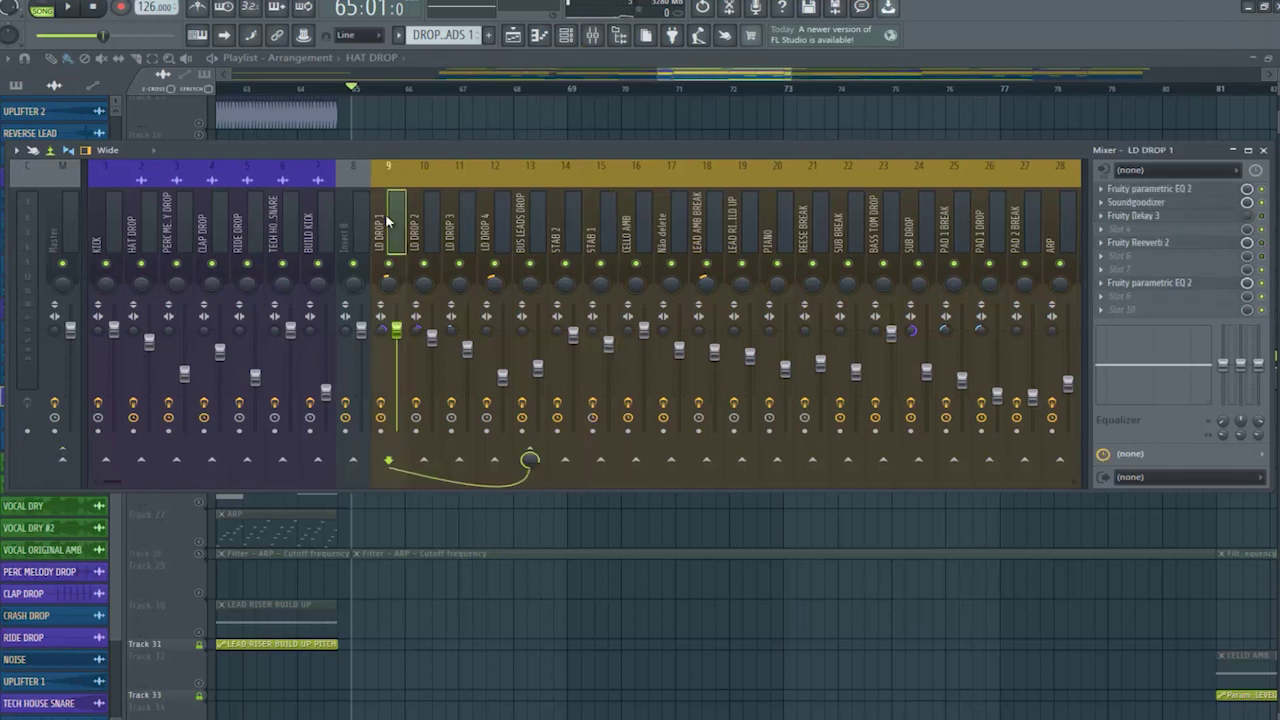
left_click(1195, 189)
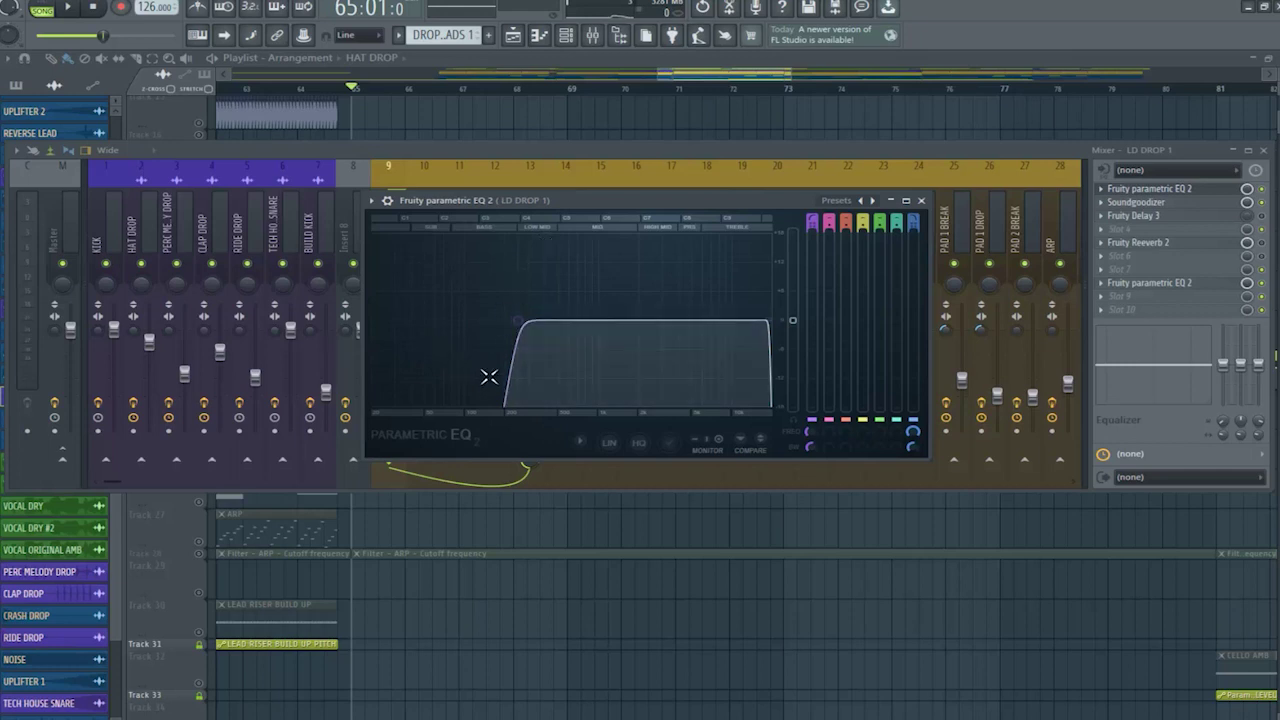
left_click(921, 200)
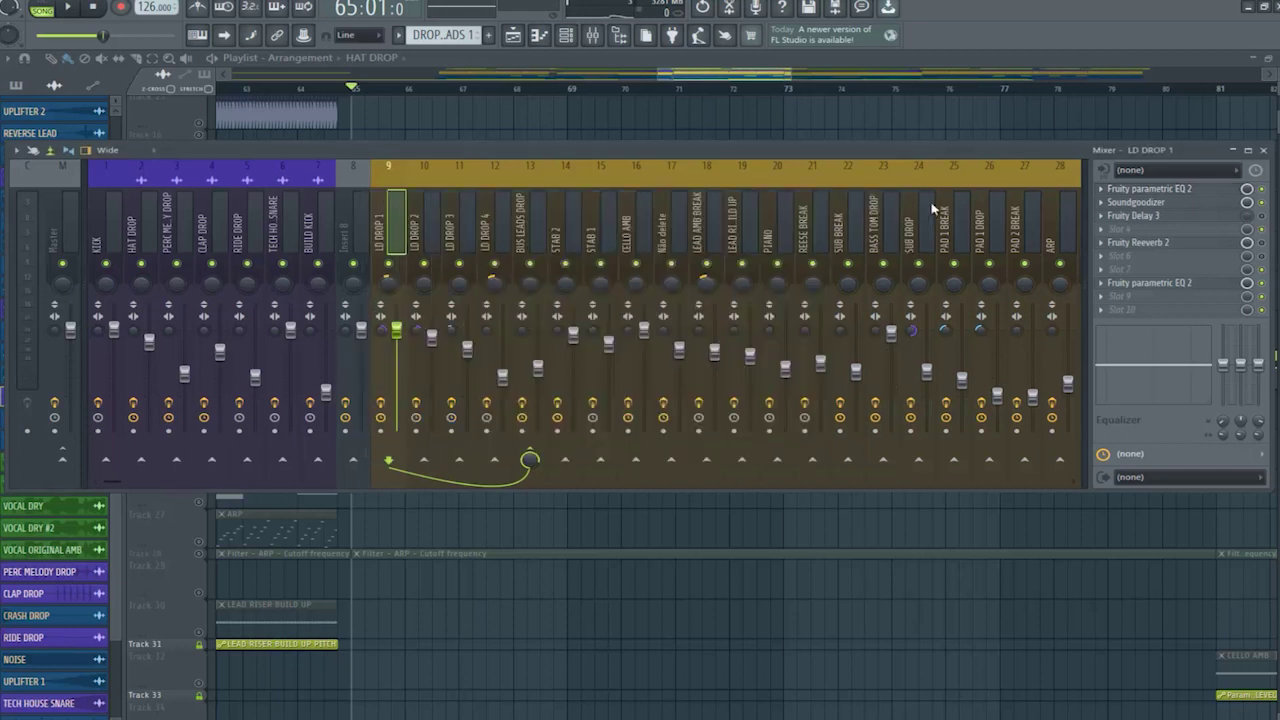
left_click(1138, 202)
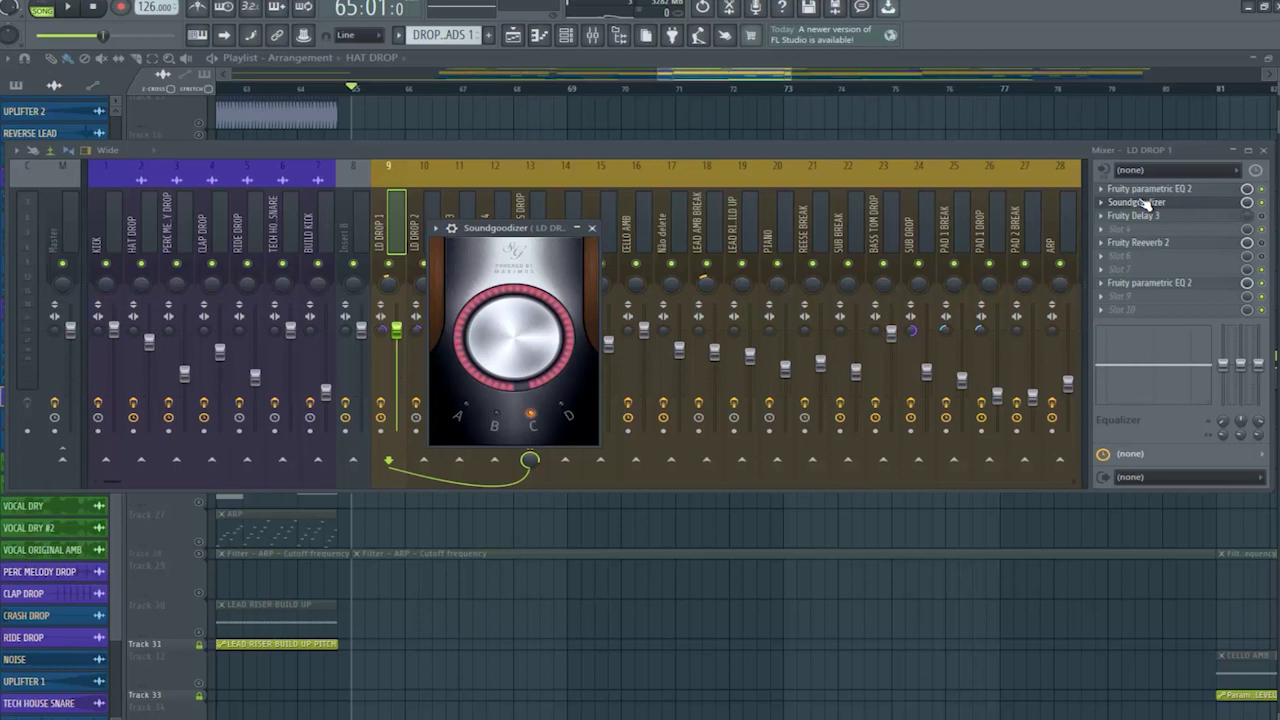
left_click(592, 228)
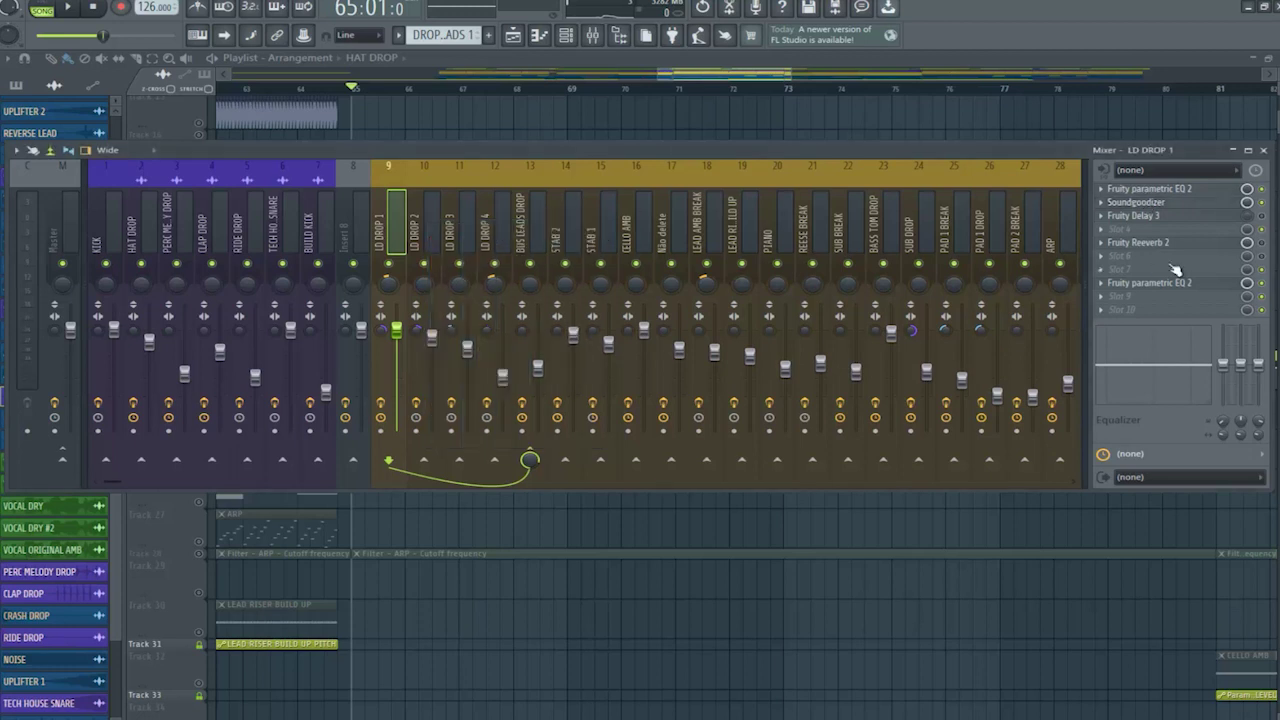
left_click(1150, 283)
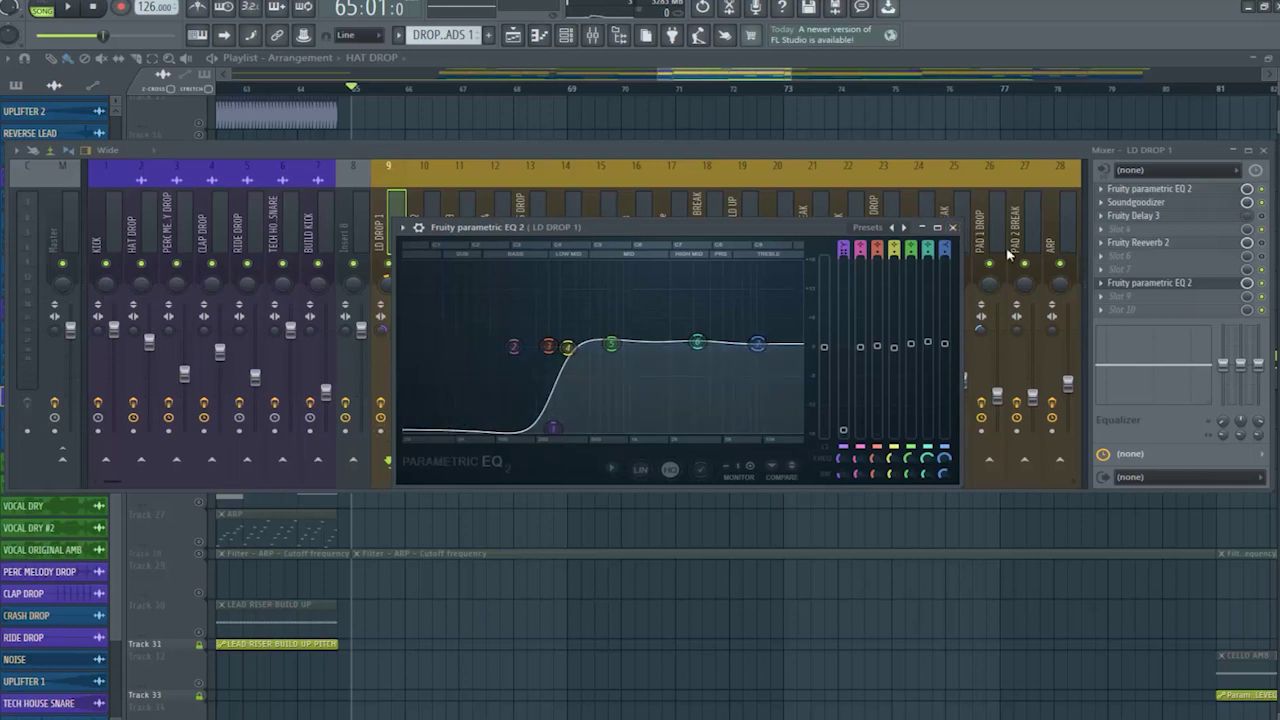
left_click(957, 230)
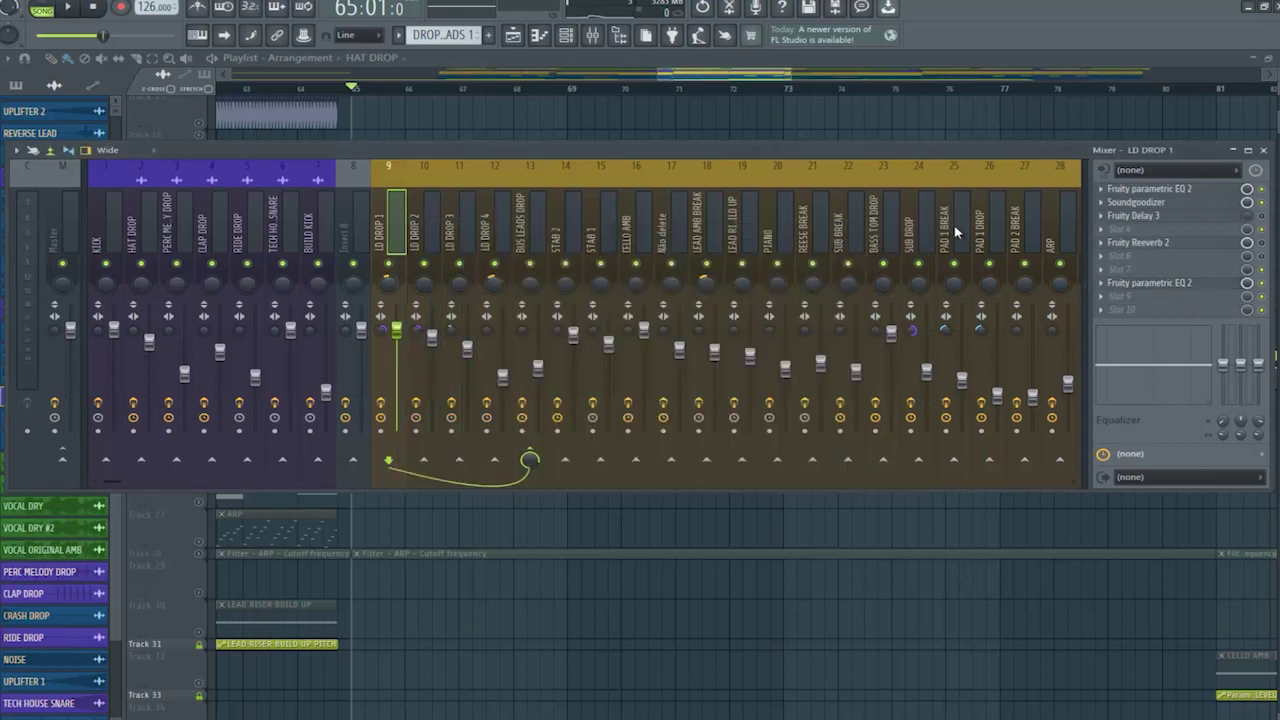
Step: Inspect both Fruity parametric EQ 2 instances and CamelCrusher on the LD DROP 2 mixer track, closing each plugin
left_click(434, 220)
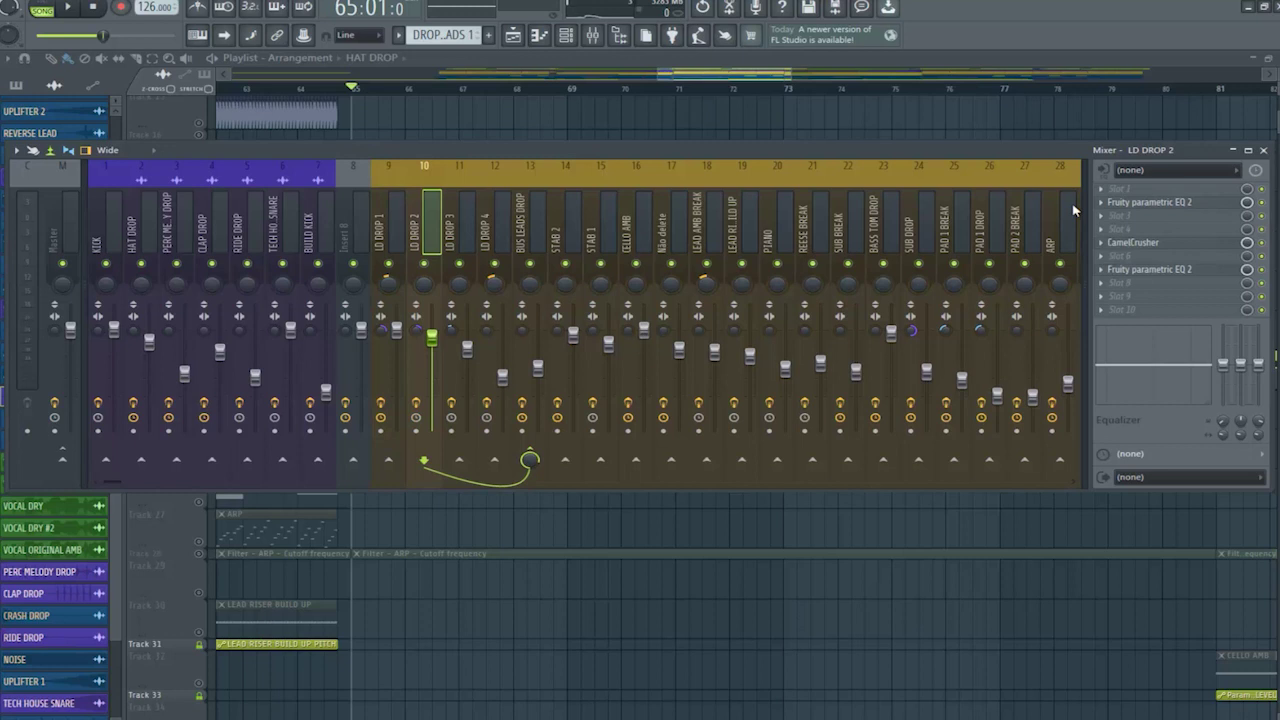
left_click(1184, 208)
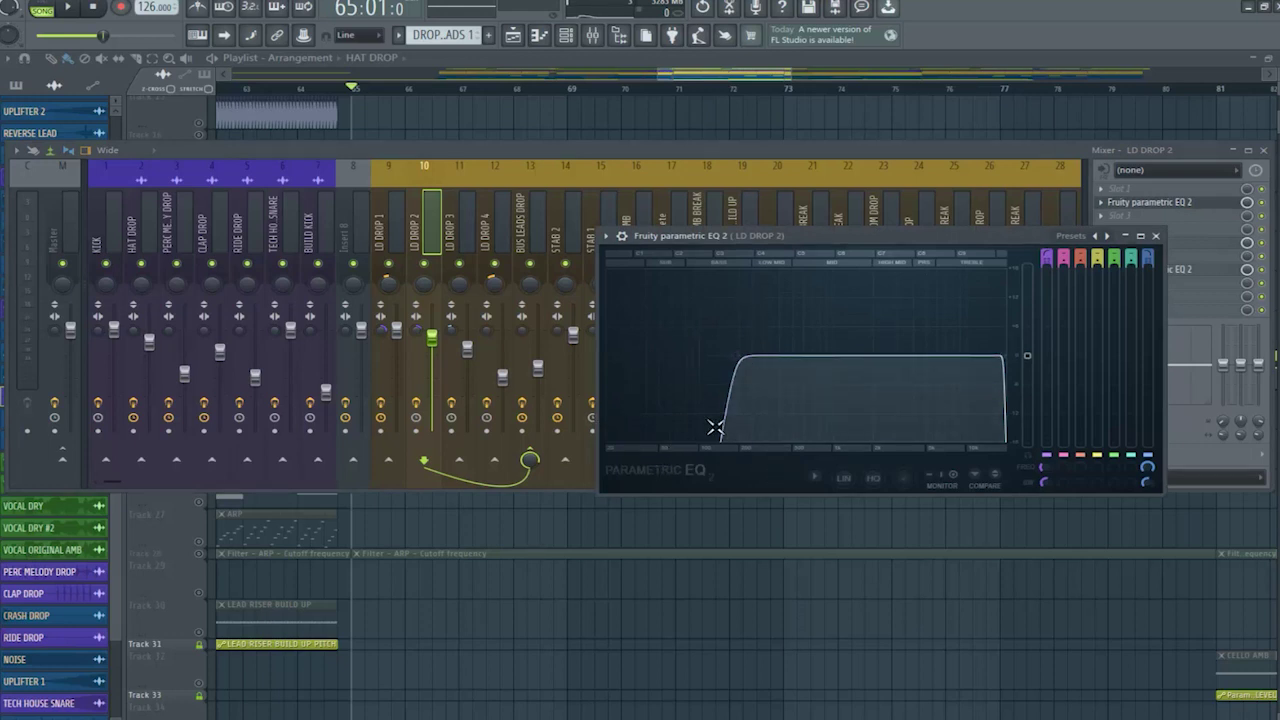
left_click(1153, 237)
left_click(1150, 243)
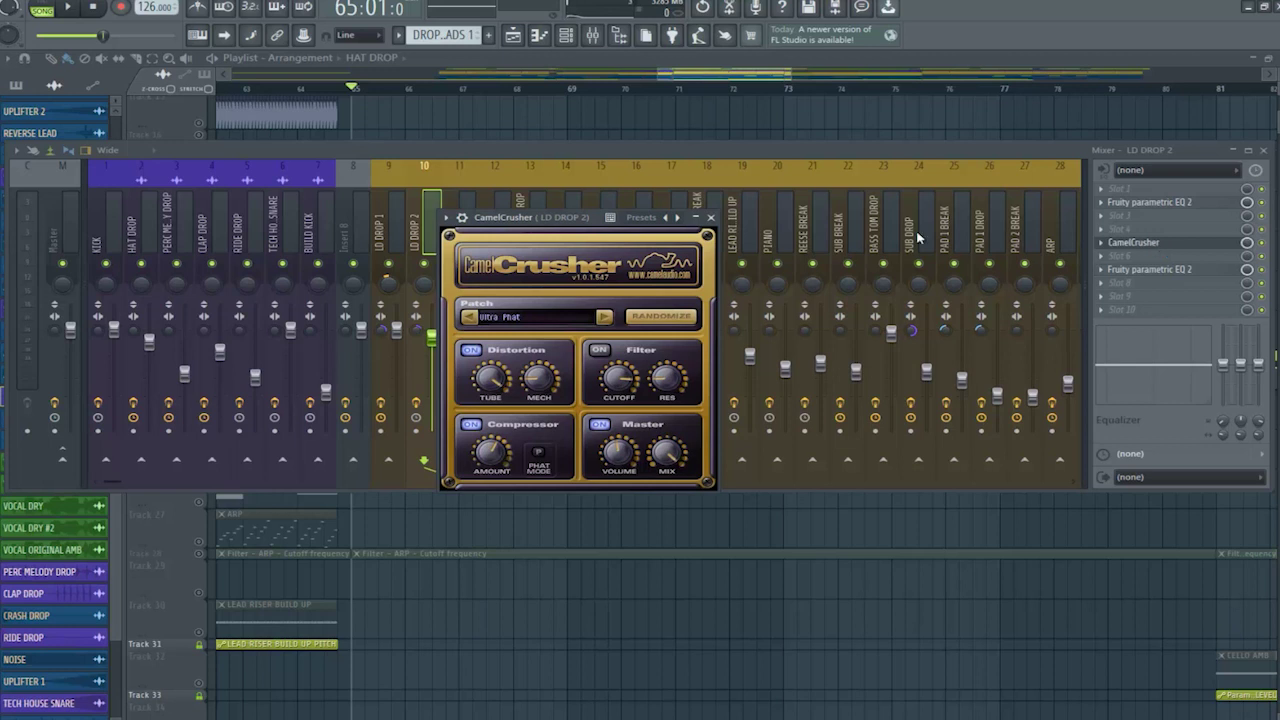
left_click(710, 217)
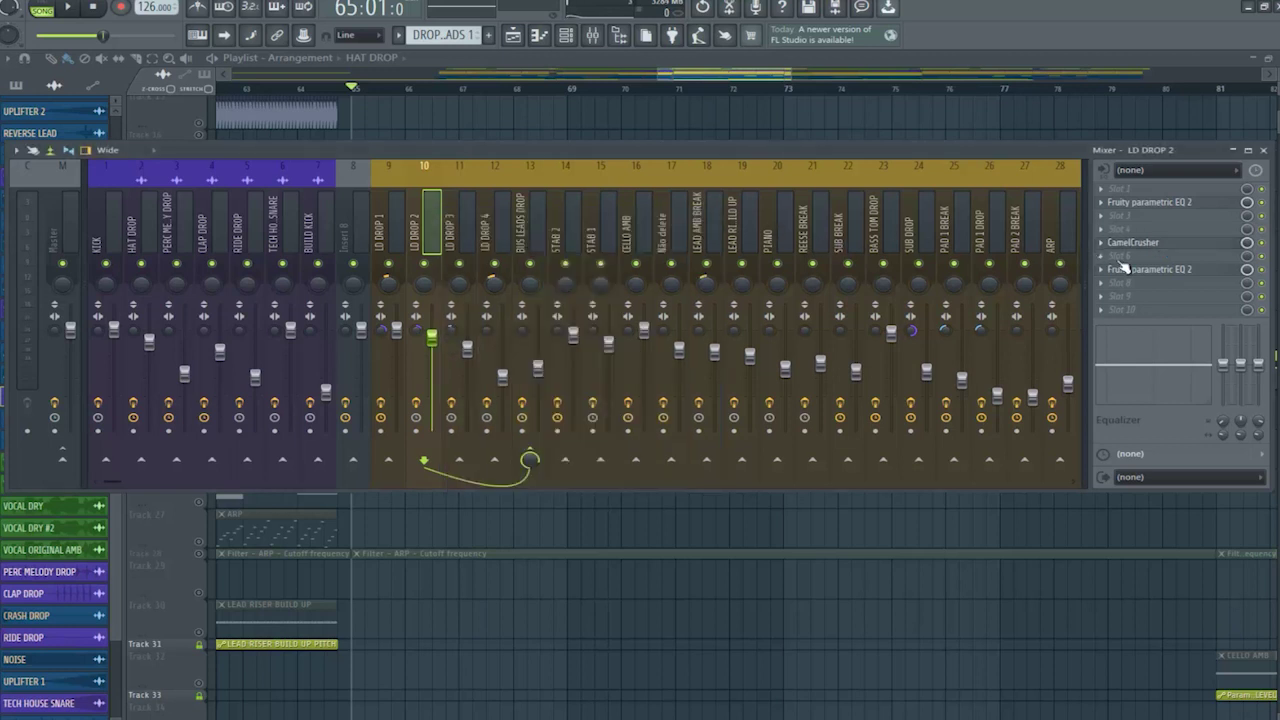
left_click(1156, 275)
left_click_drag(674, 442, 744, 226)
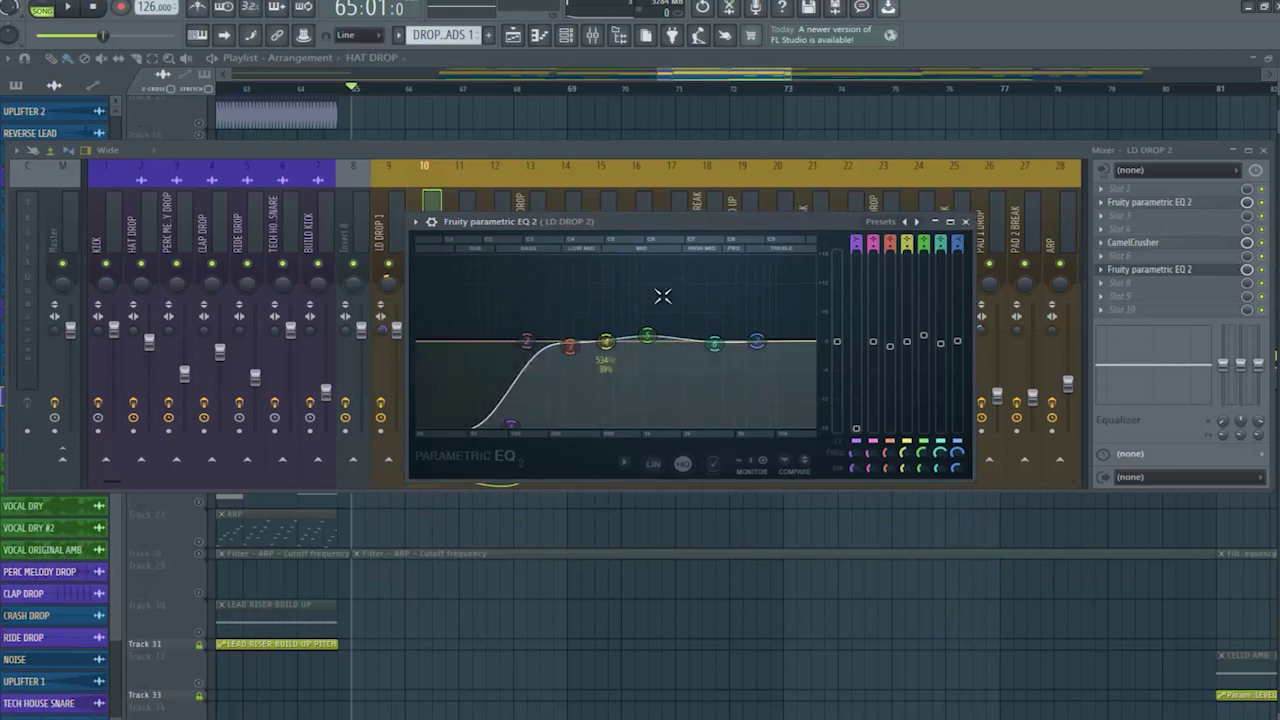
left_click(966, 222)
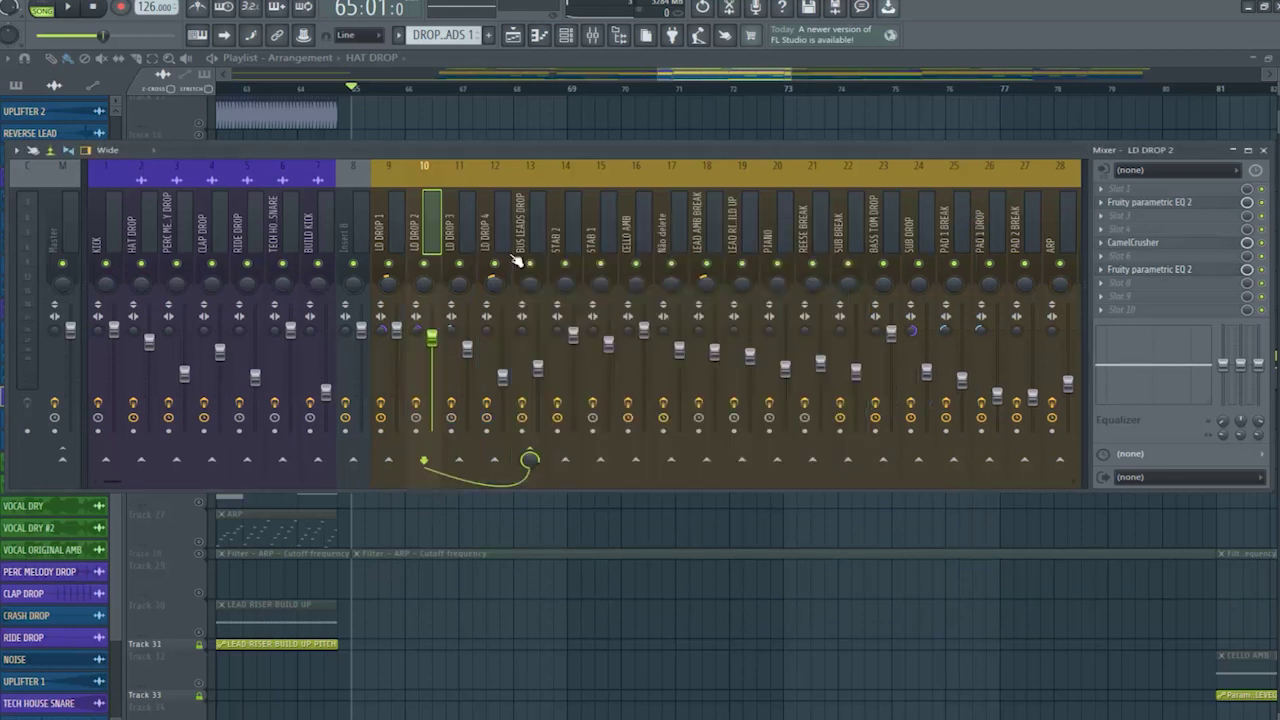
Step: Inspect the Fruity parametric EQ 2 on the LD DROP 3 and LD DROP 4 mixer tracks, closing each plugin
left_click(470, 228)
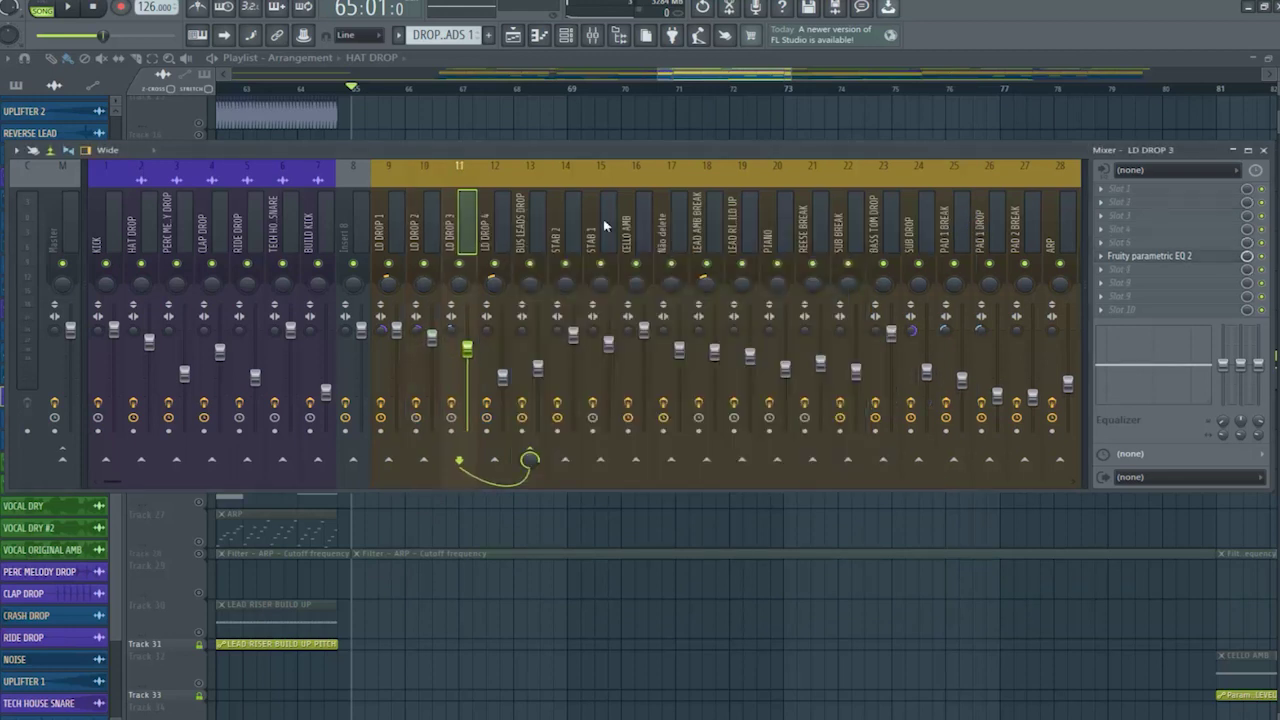
left_click(1175, 257)
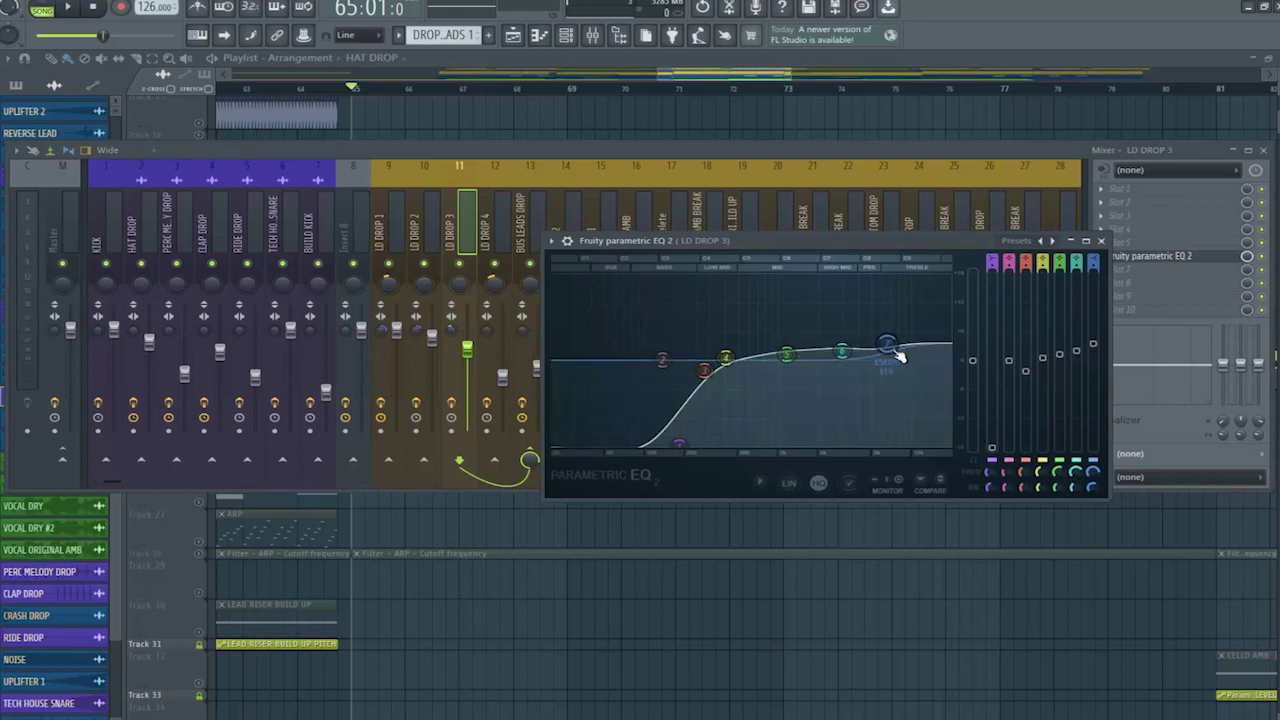
left_click(1101, 241)
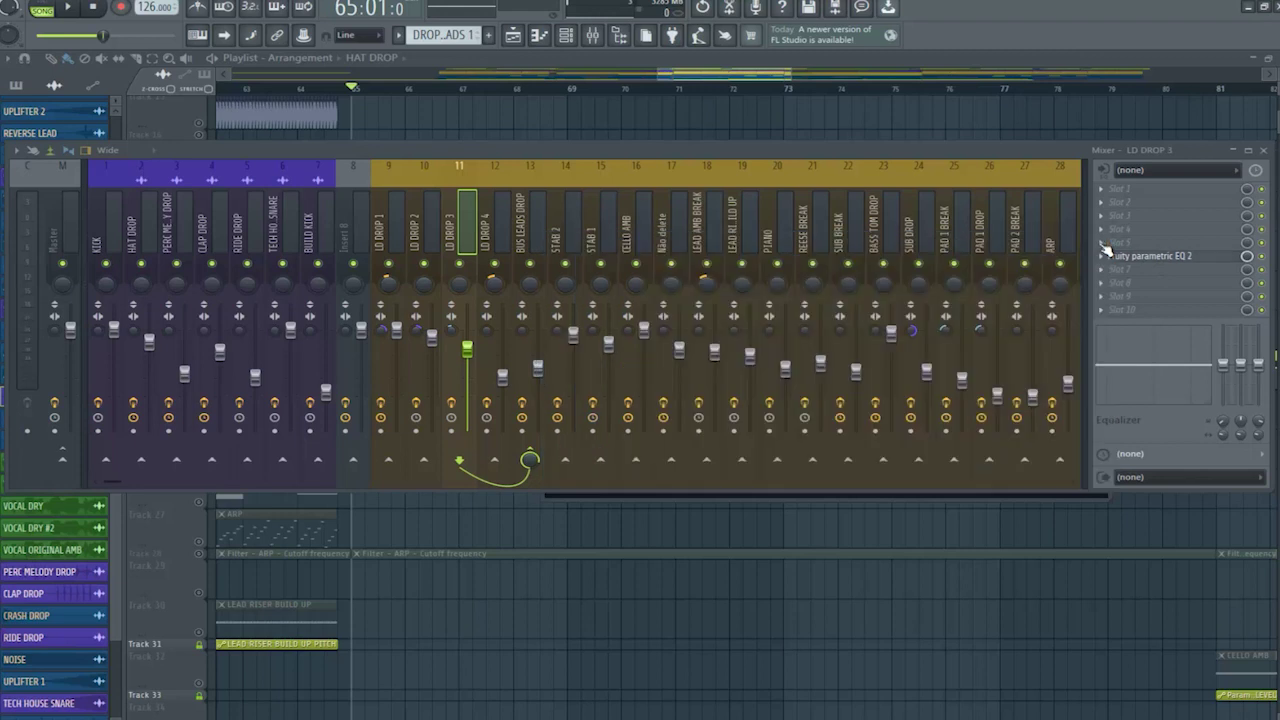
left_click(497, 241)
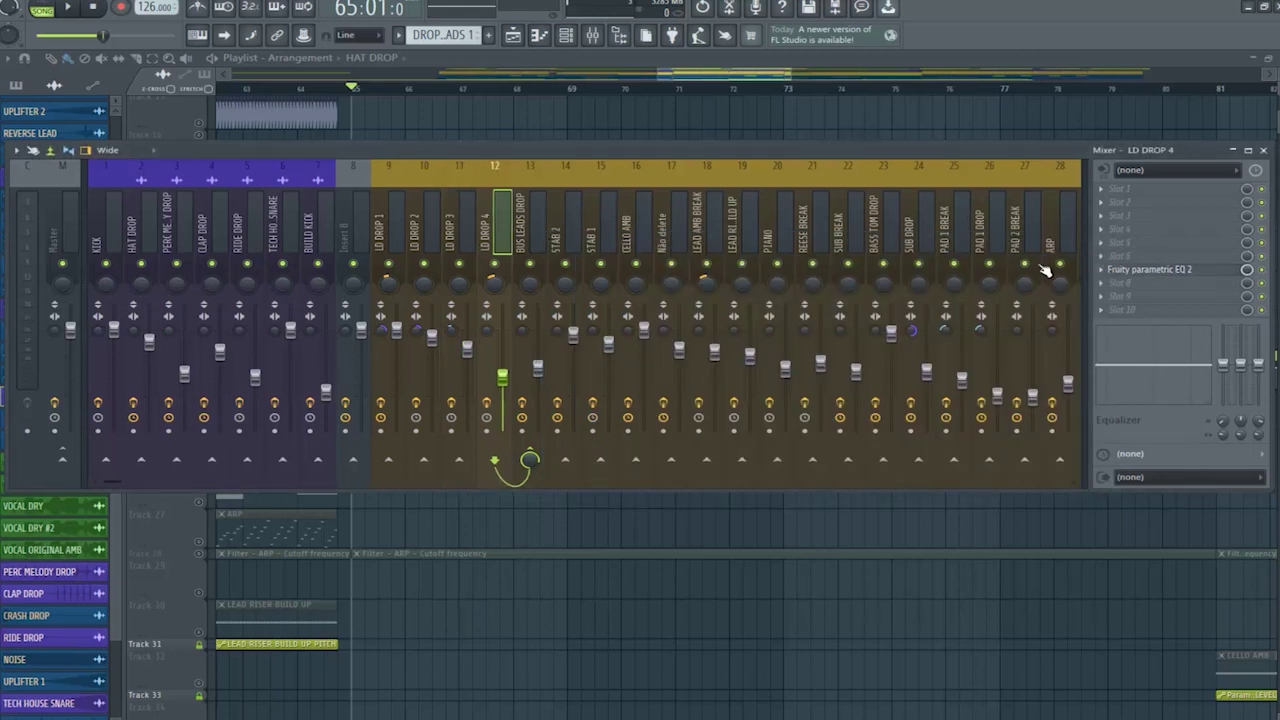
left_click(1165, 271)
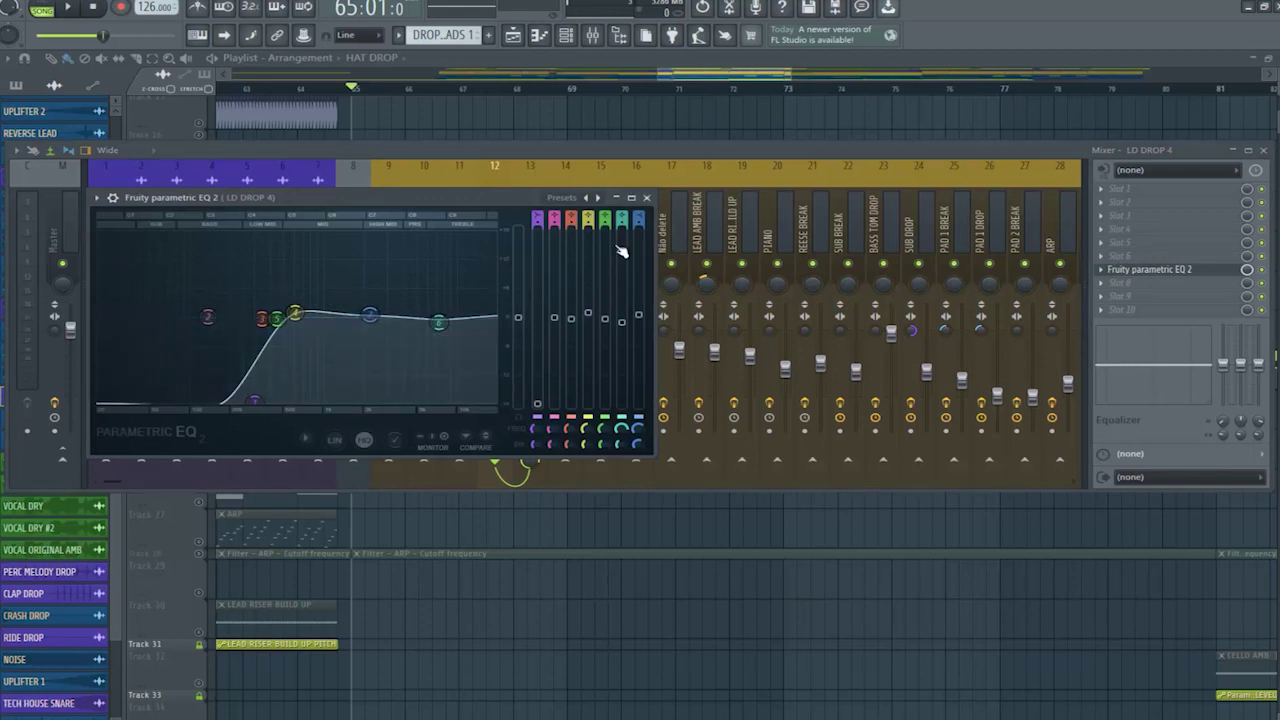
left_click(648, 198)
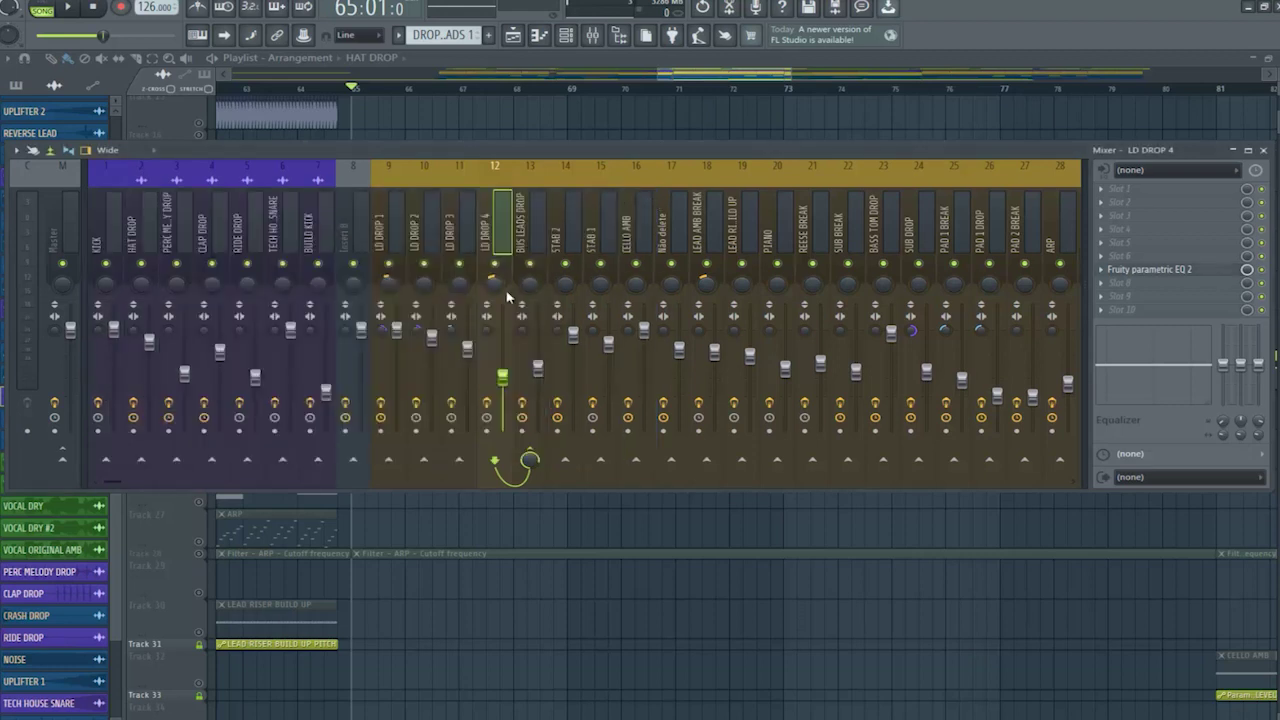
Step: Inspect both Fruity parametric EQ 2 instances on the BUS LEADS DROP mixer track, closing each one
left_click(540, 241)
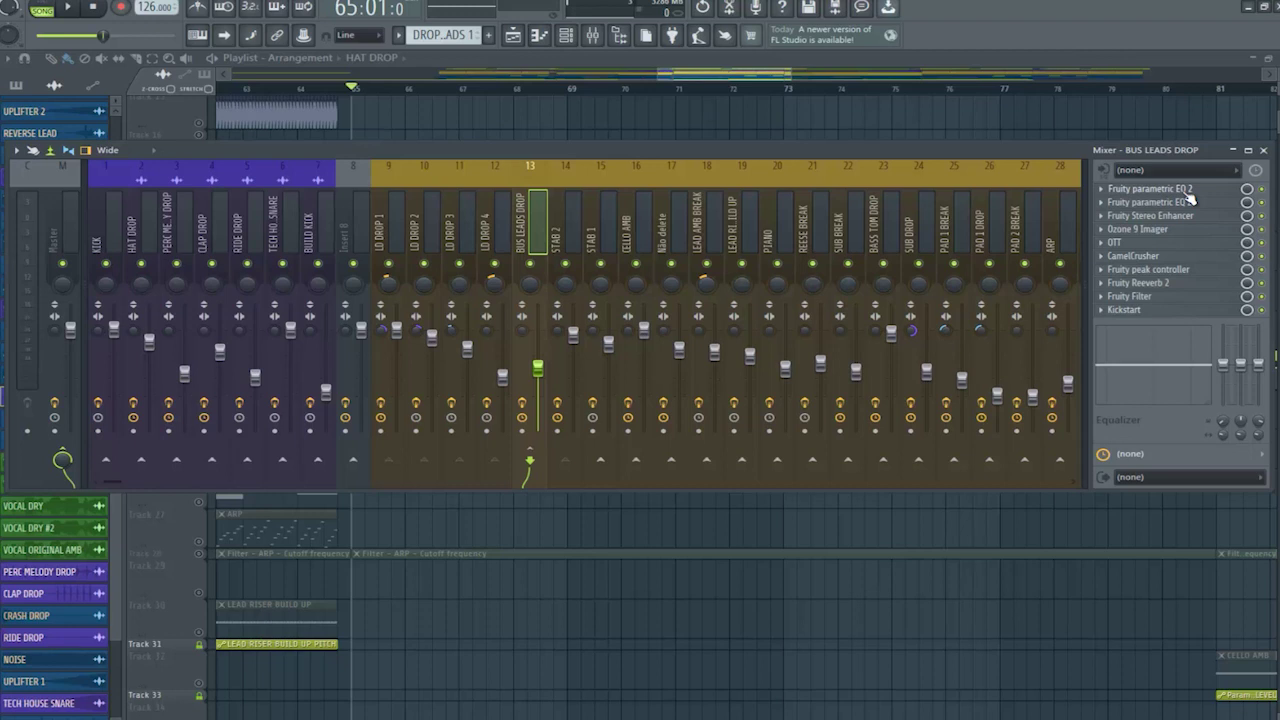
left_click(1188, 199)
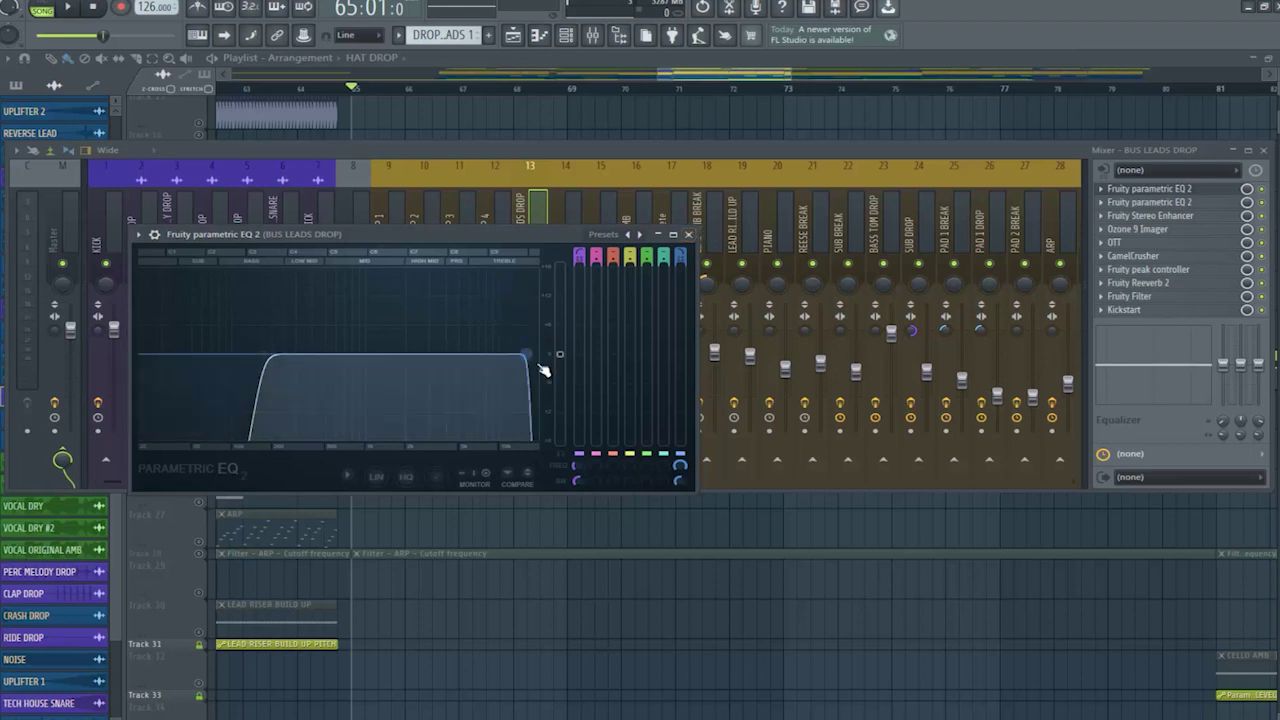
left_click(689, 236)
left_click(1139, 202)
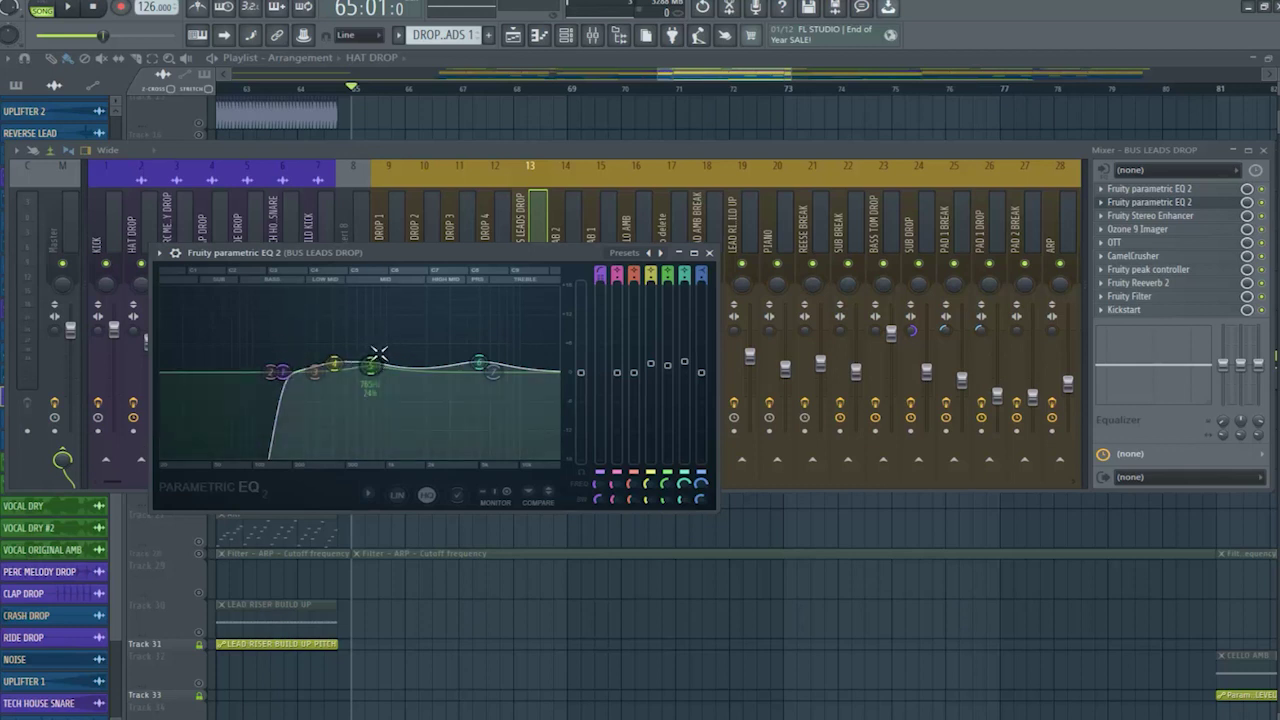
left_click(710, 254)
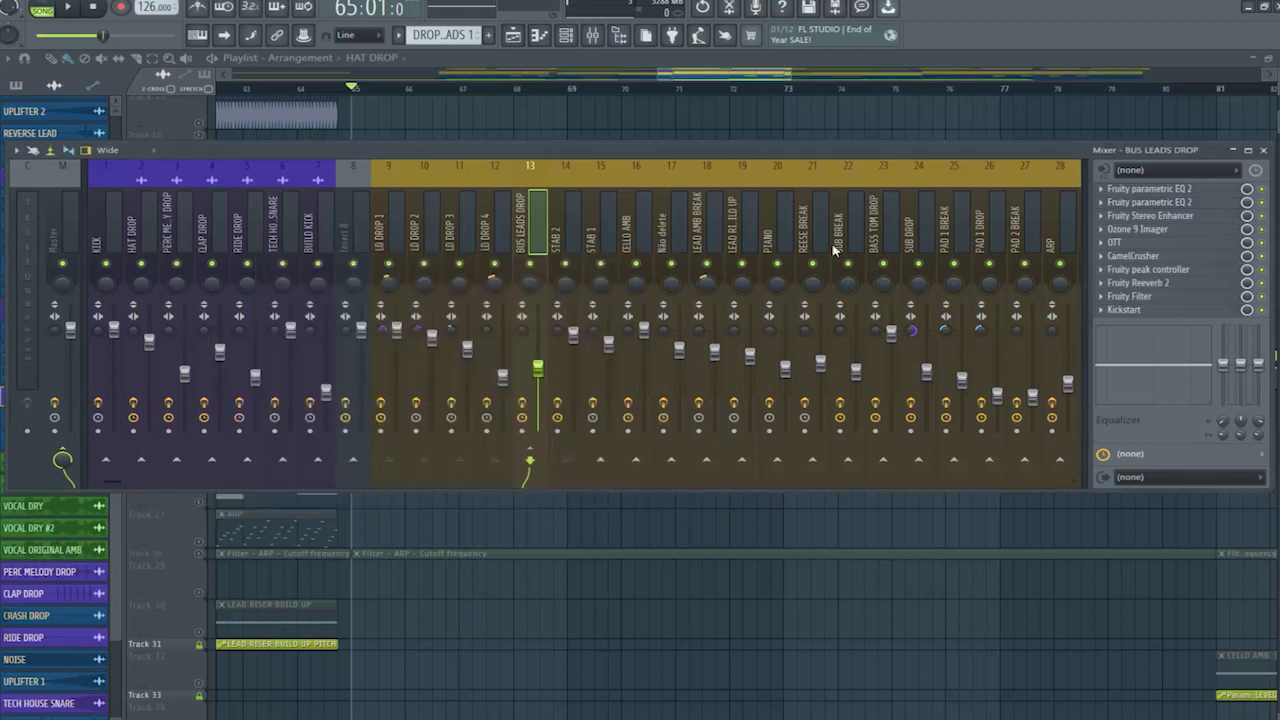
Step: Inspect Fruity Stereo Enhancer, Ozone 9 Imager and OTT on the BUS LEADS DROP track, closing each plugin
left_click(1193, 218)
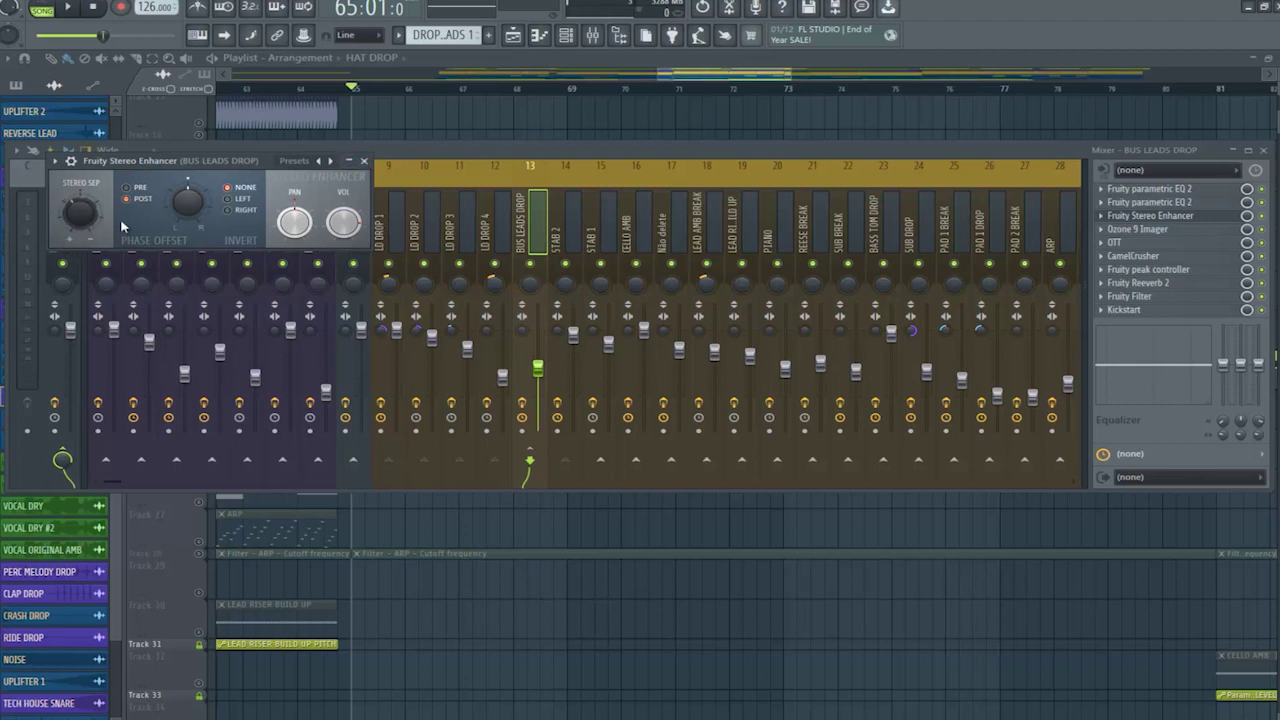
left_click(363, 160)
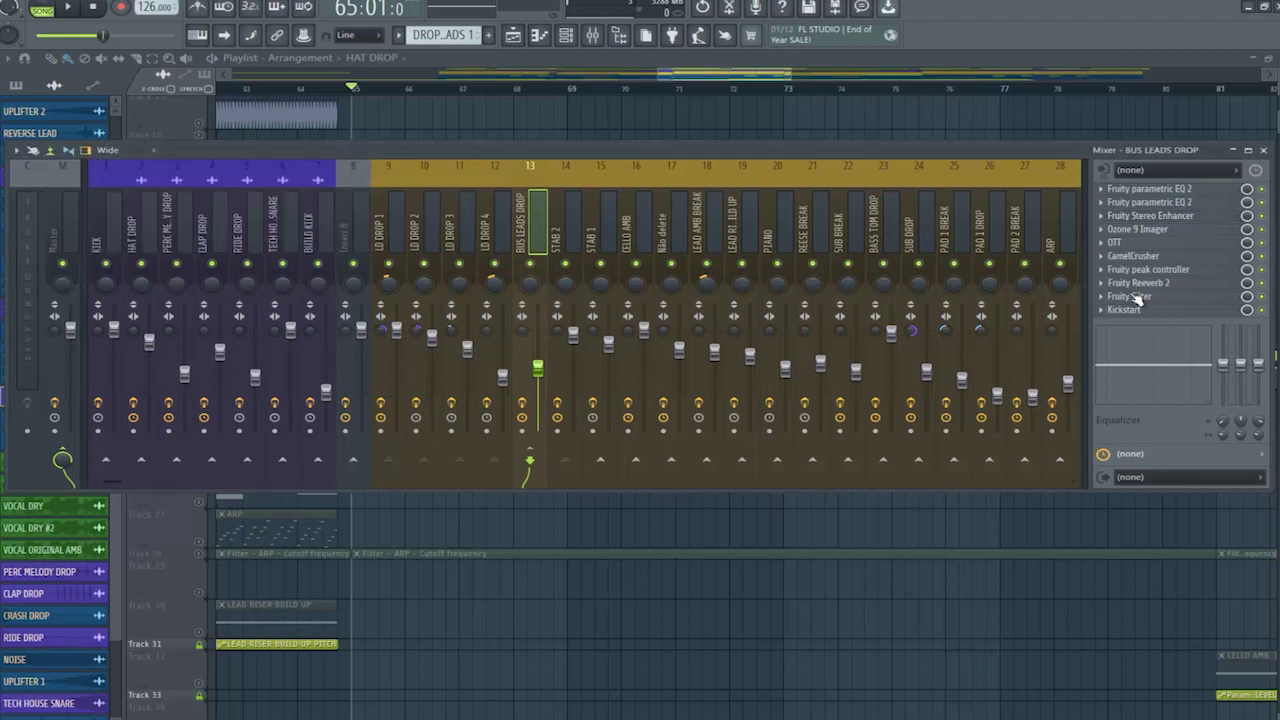
left_click(1161, 231)
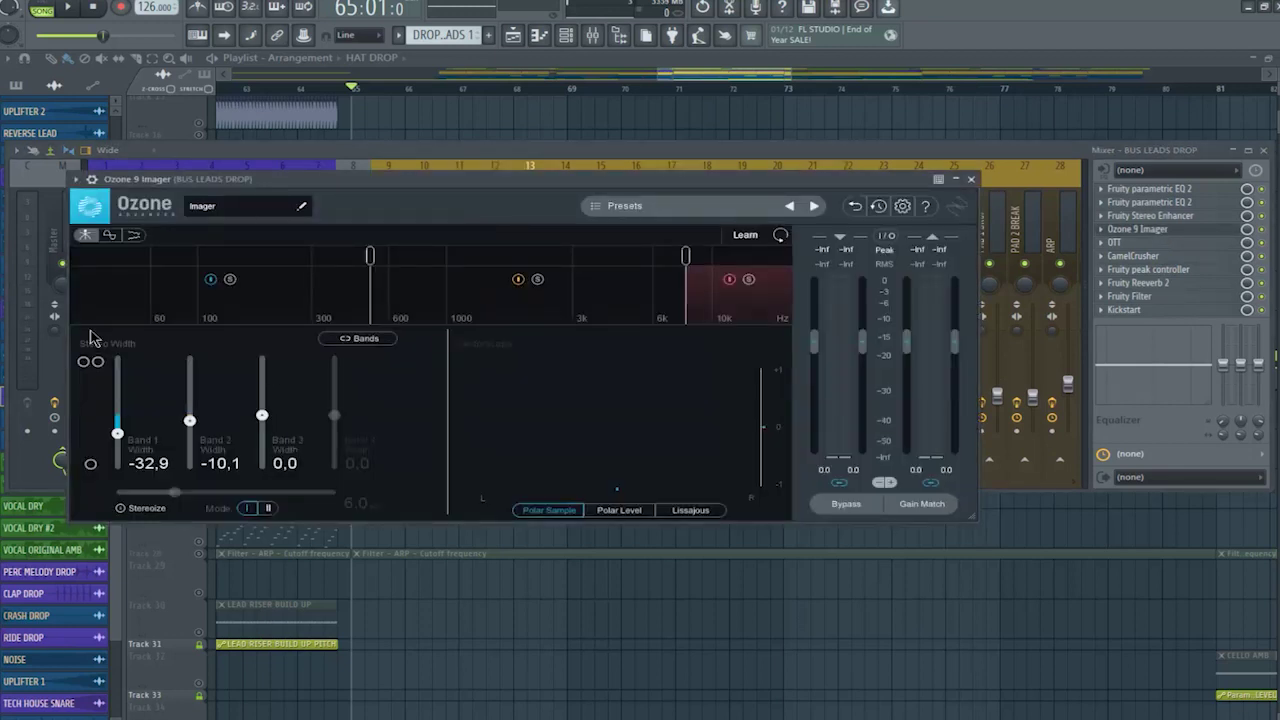
left_click(971, 180)
left_click(1120, 242)
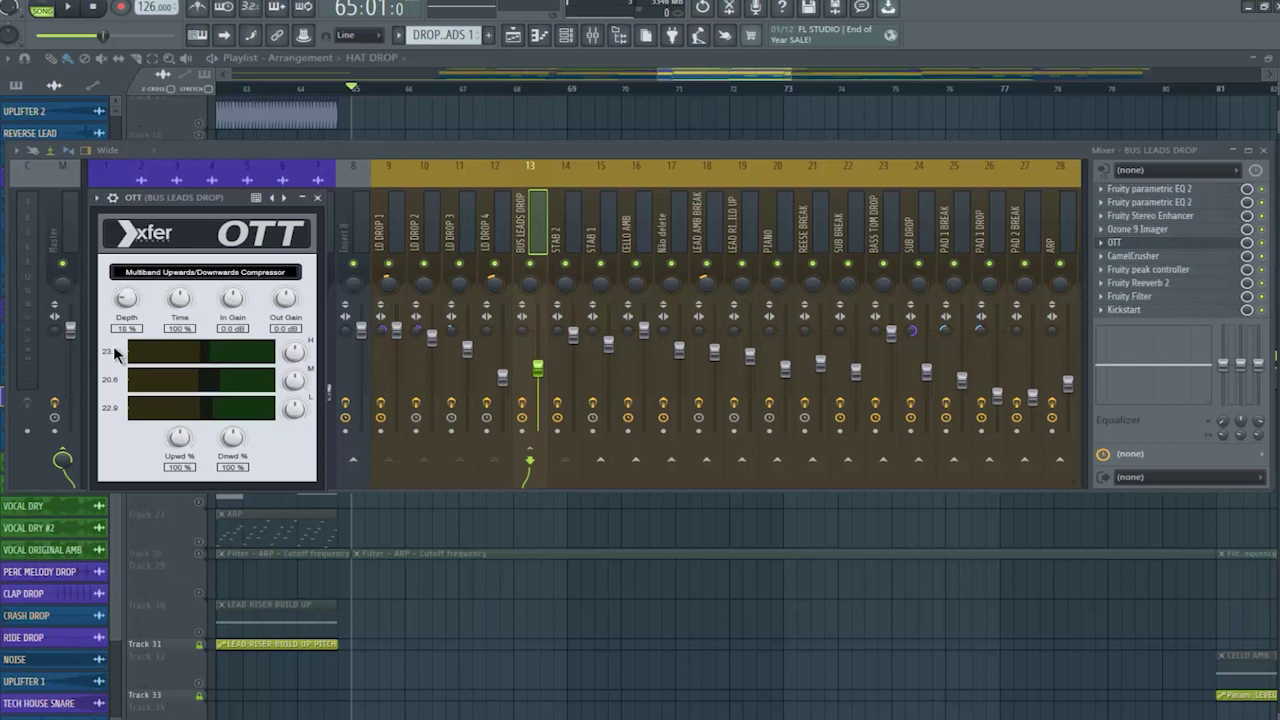
left_click(317, 197)
Step: Inspect CamelCrusher, Fruity peak controller and Fruity Reeverb 2 on the BUS LEADS DROP track, closing each plugin
left_click(1177, 257)
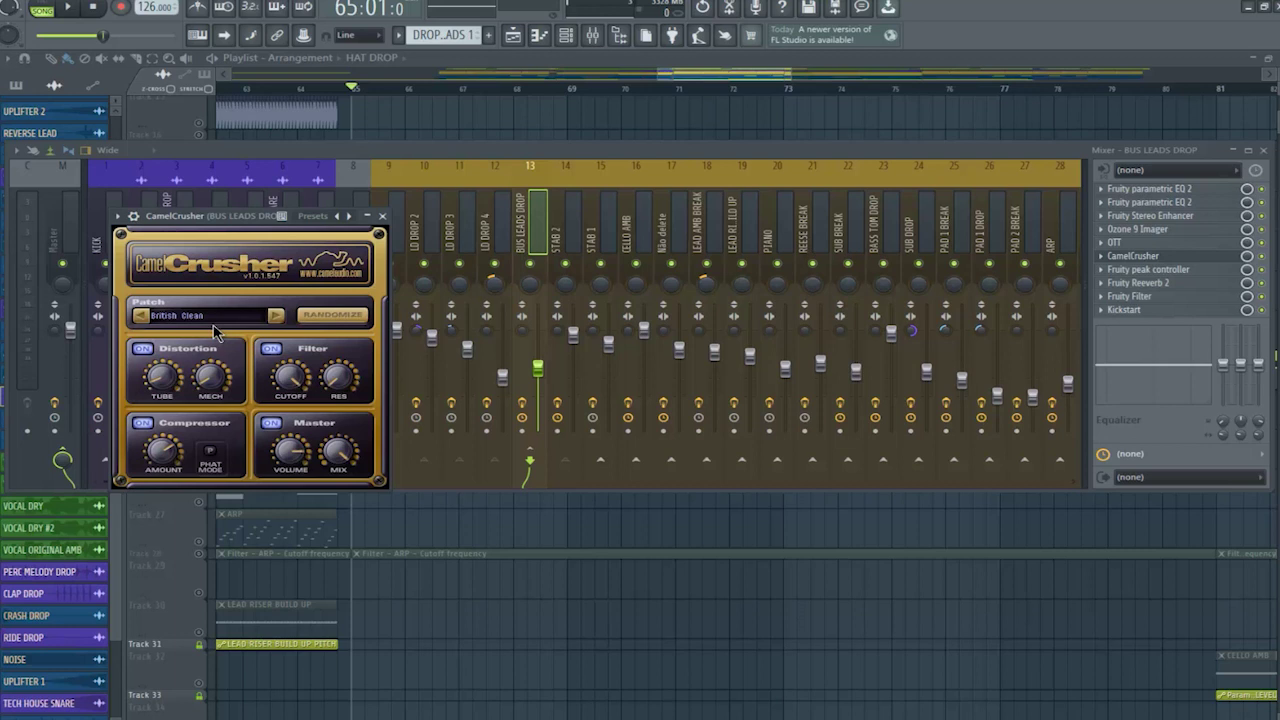
left_click(381, 216)
left_click(1150, 270)
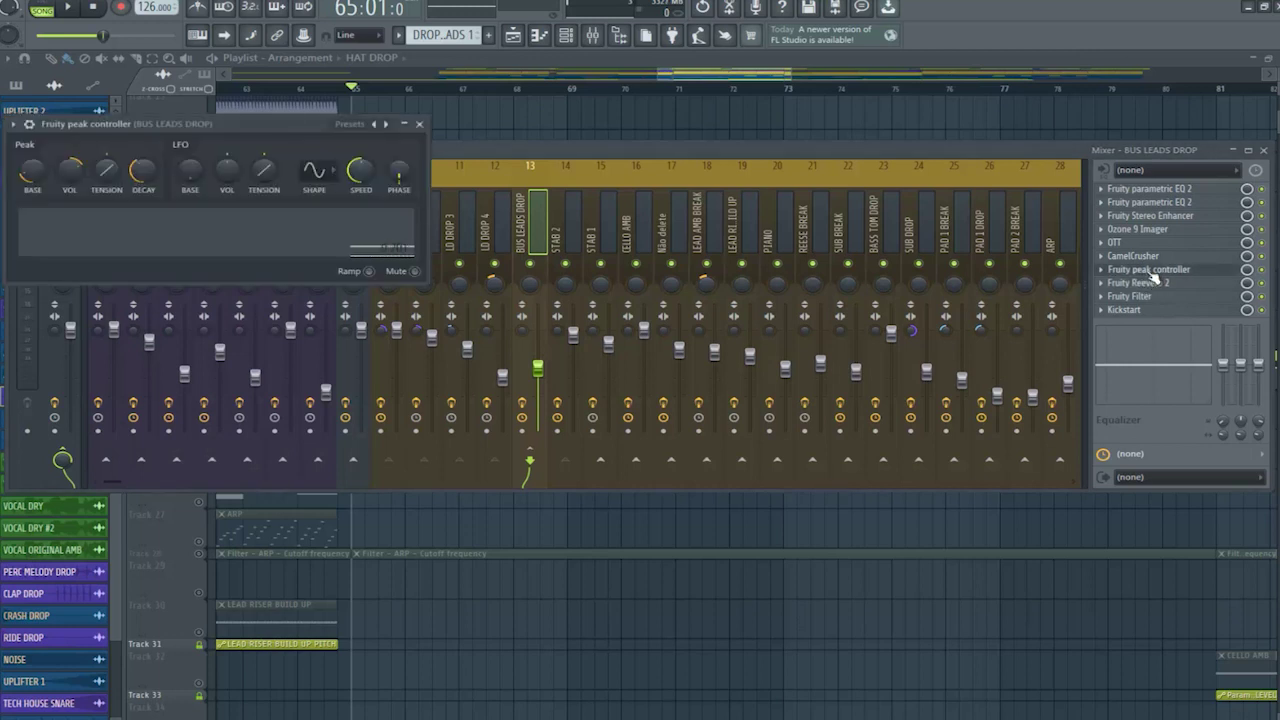
left_click(1148, 283)
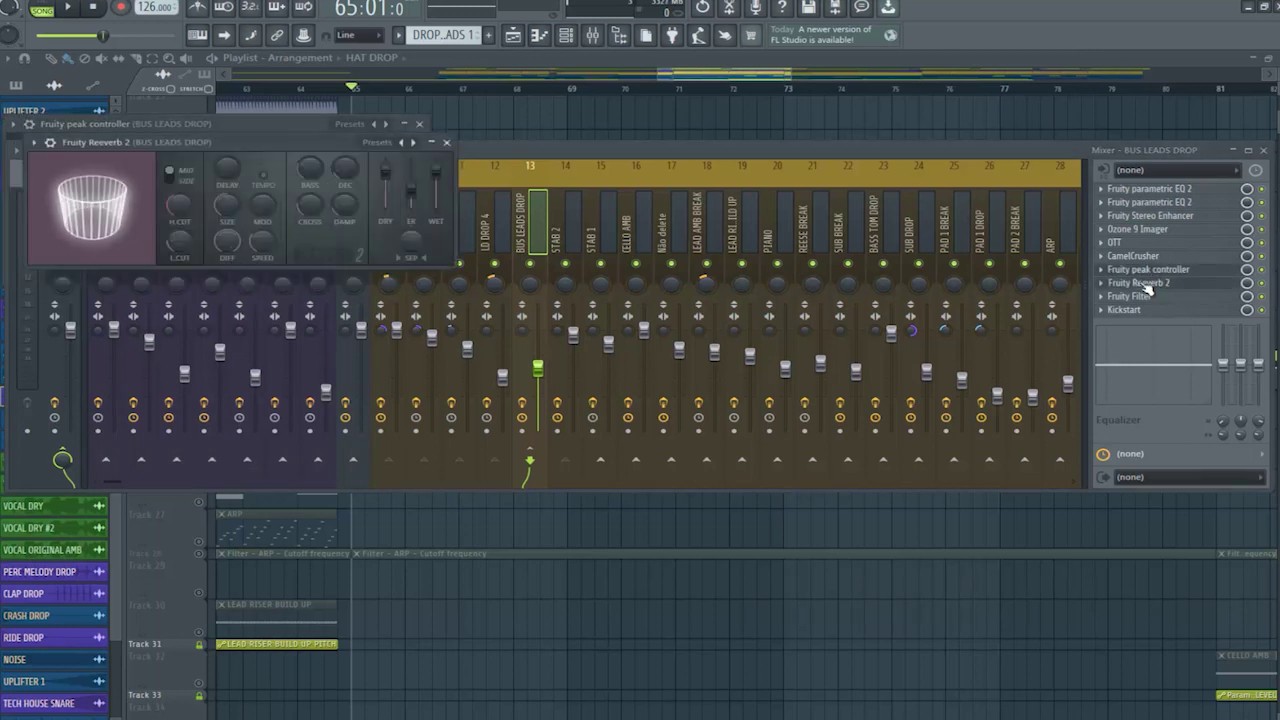
left_click(446, 142)
left_click(419, 123)
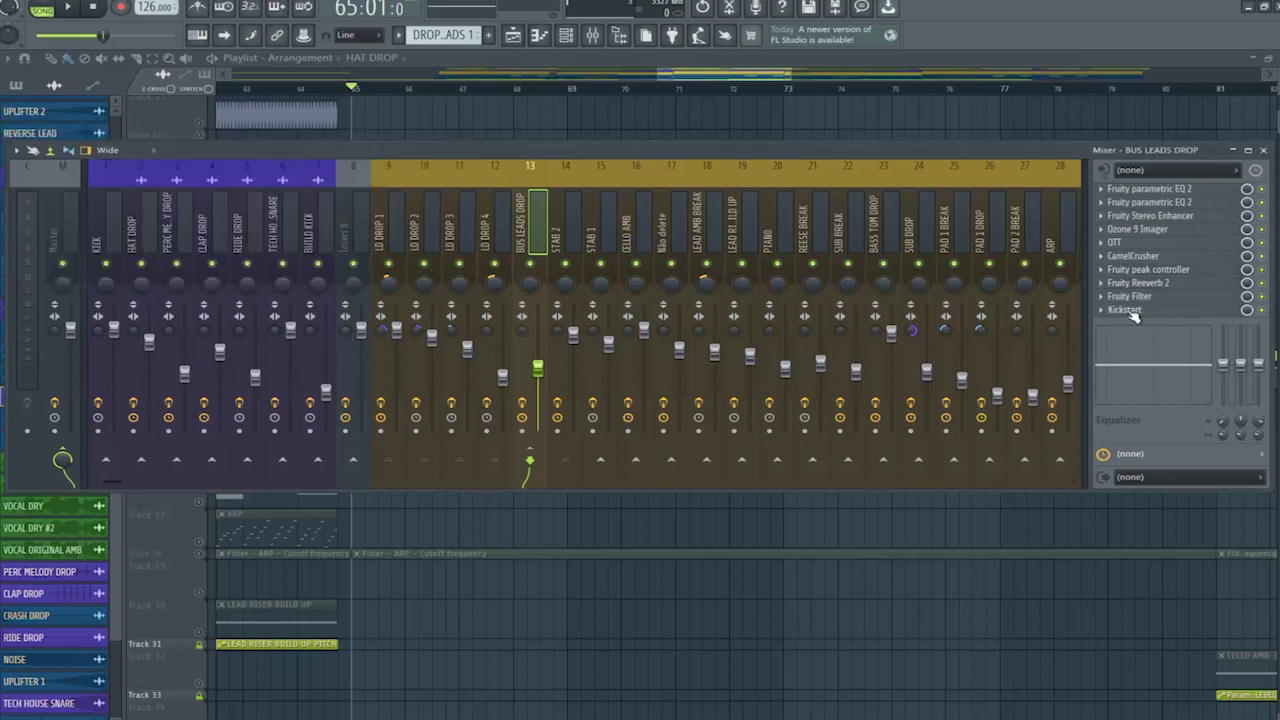
Step: Inspect Fruity Filter and Kickstart on the BUS LEADS DROP track, then close the plugins and the mixer
left_click(1166, 297)
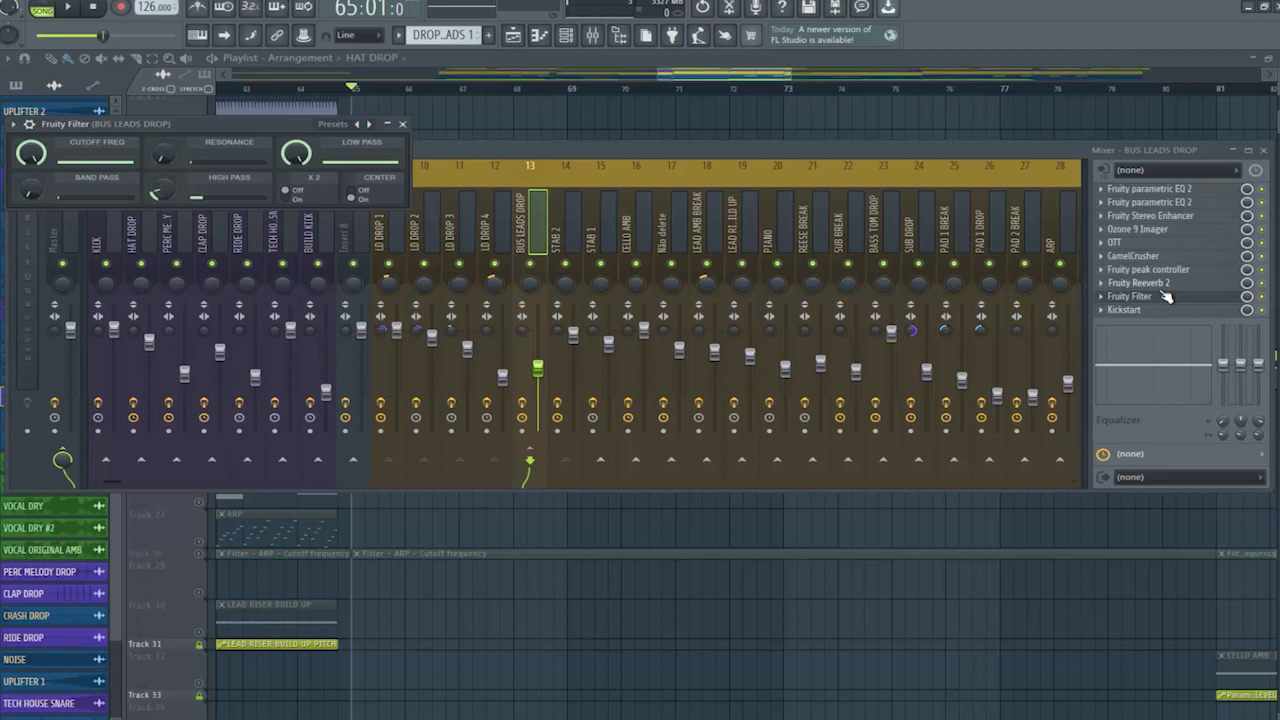
left_click(402, 125)
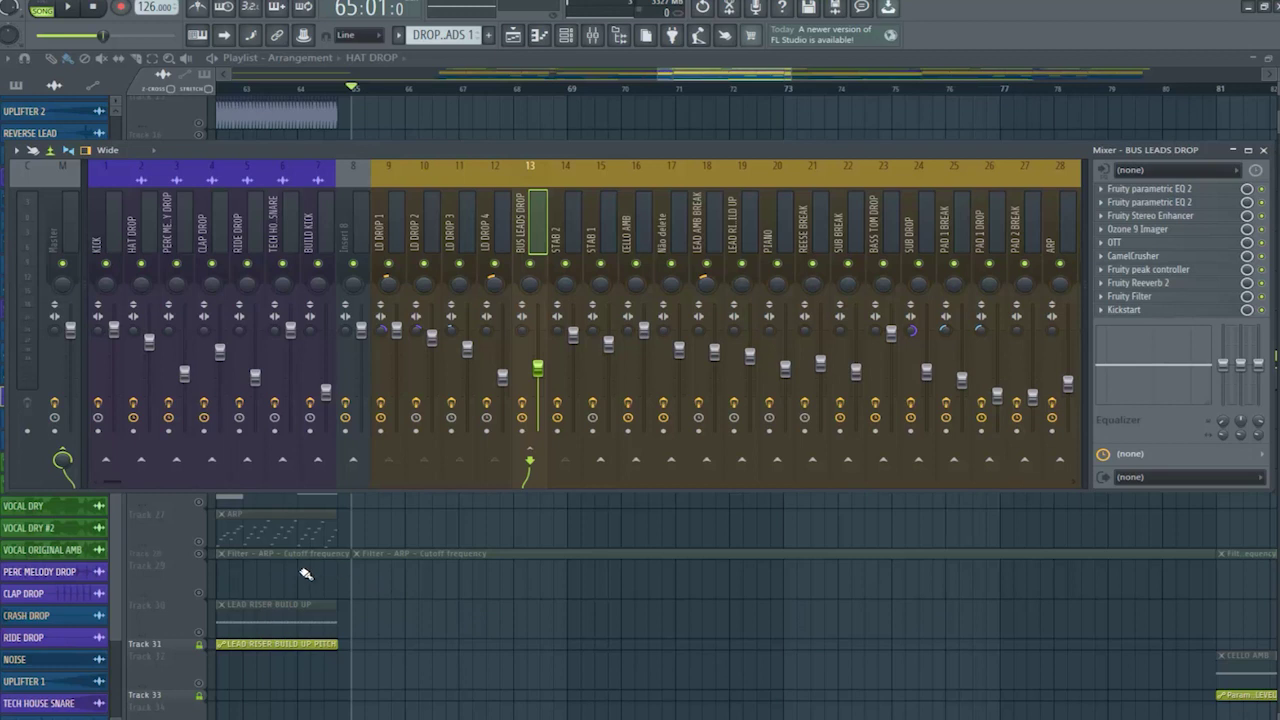
left_click(1182, 311)
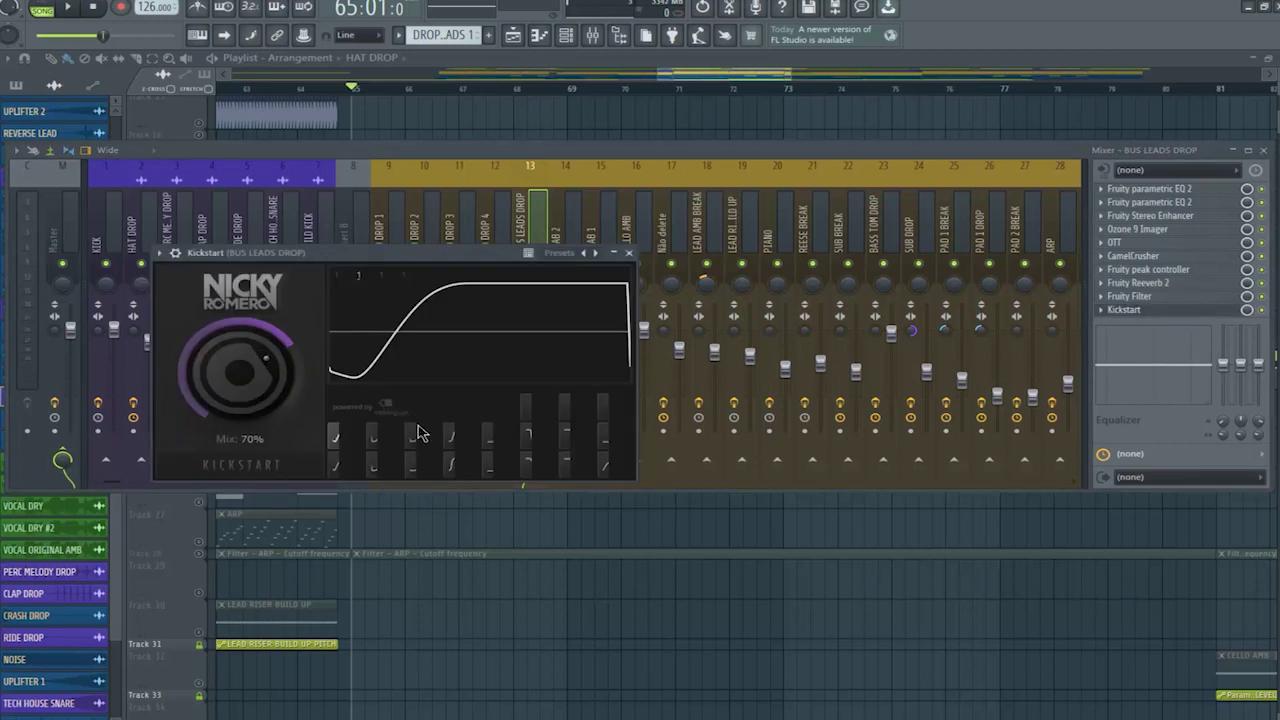
left_click(629, 256)
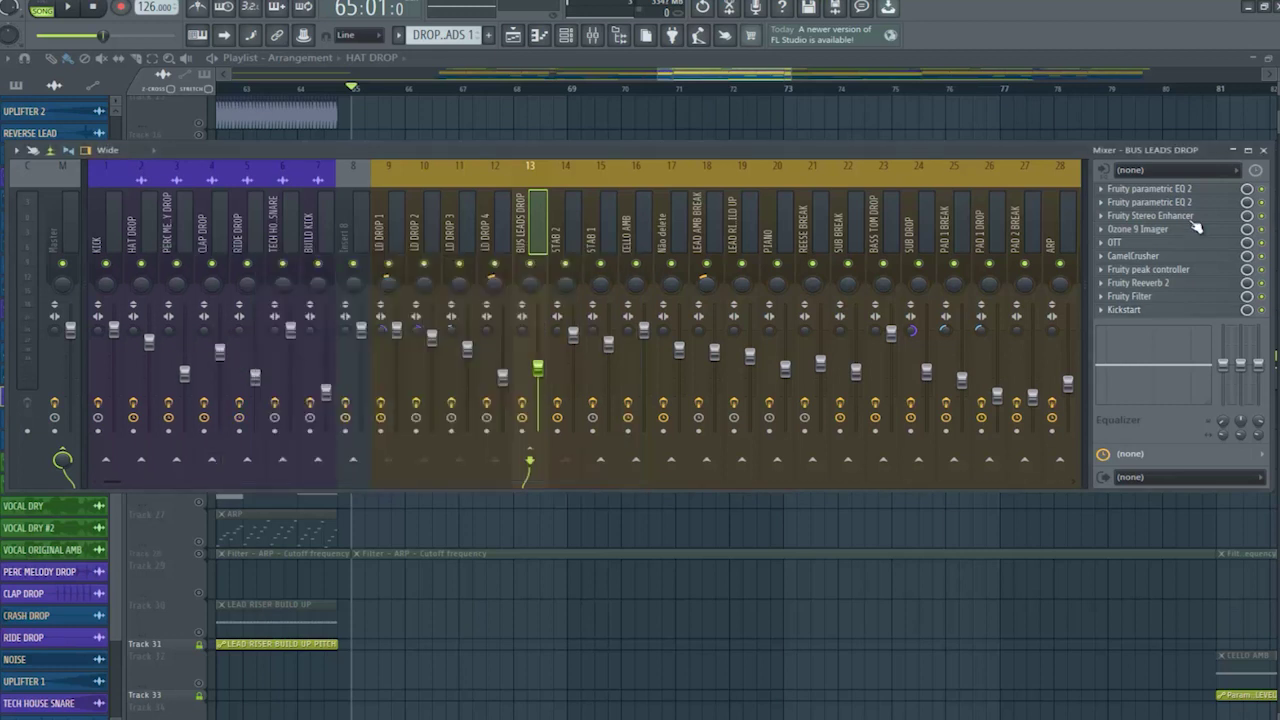
left_click(1264, 149)
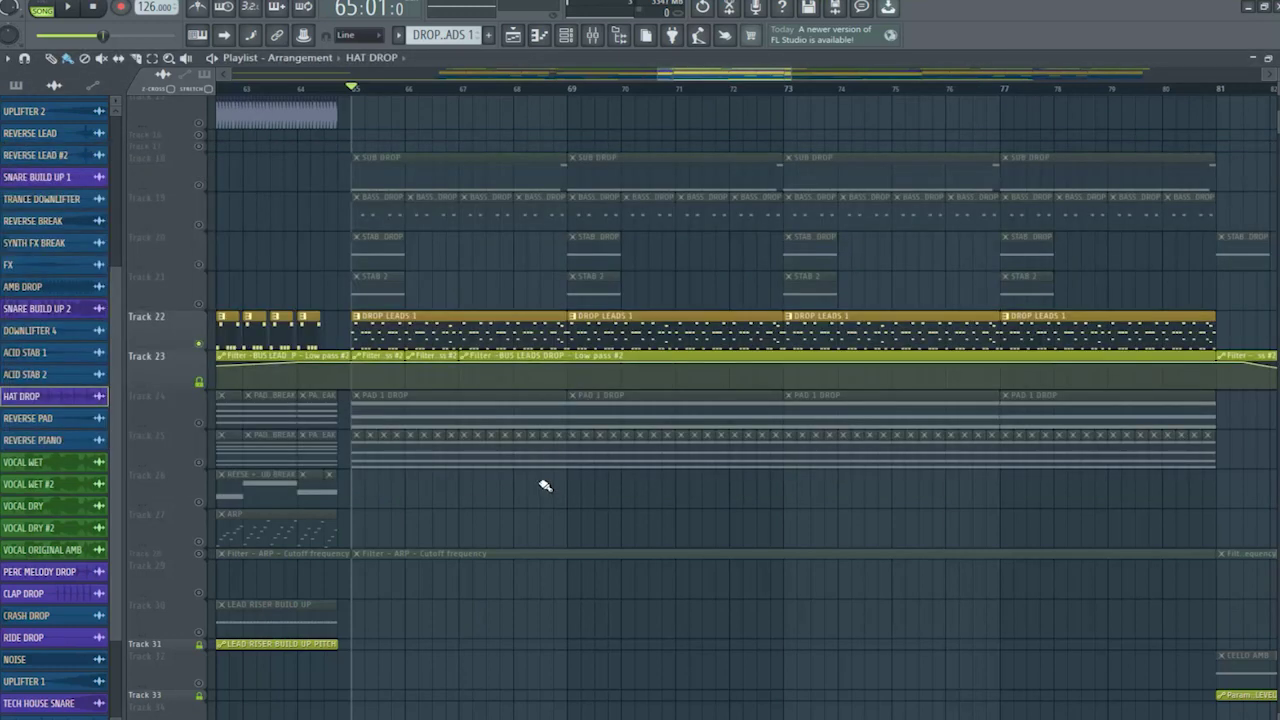
Step: Solo Track 24 with the PAD 1 DROP patterns, play it from bar 65, then stop playback
right_click(199, 423)
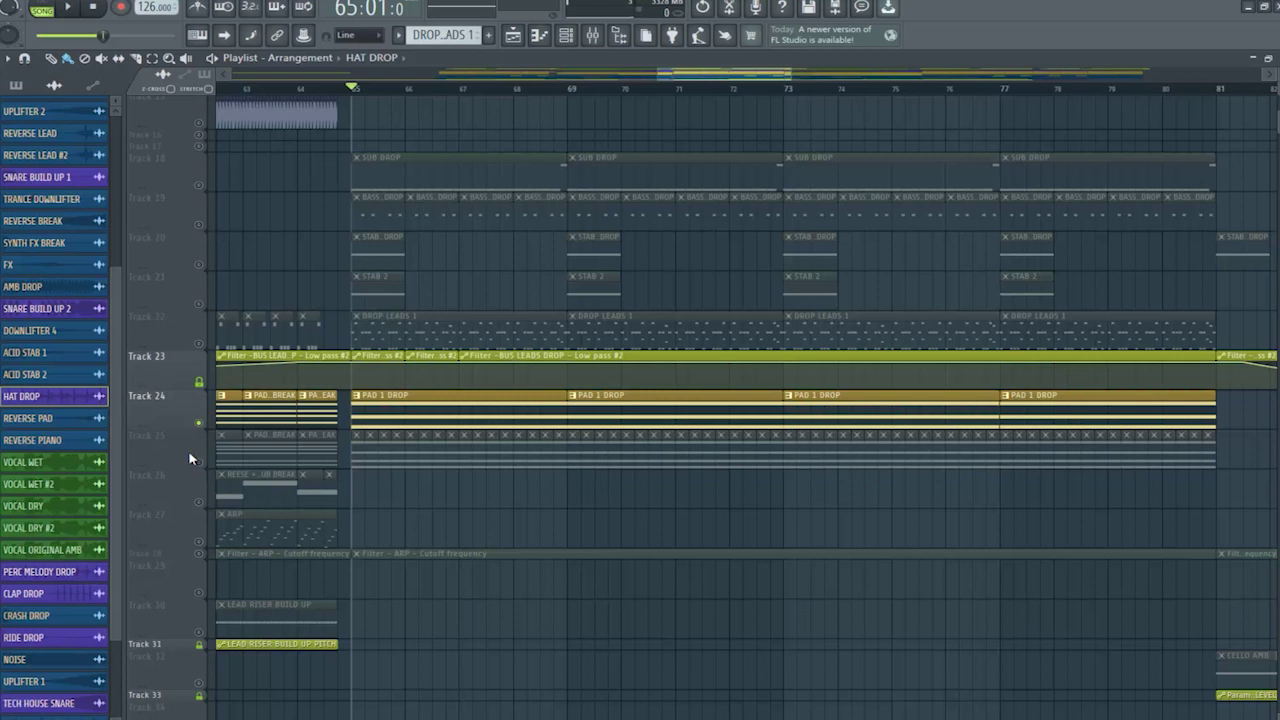
key("space")
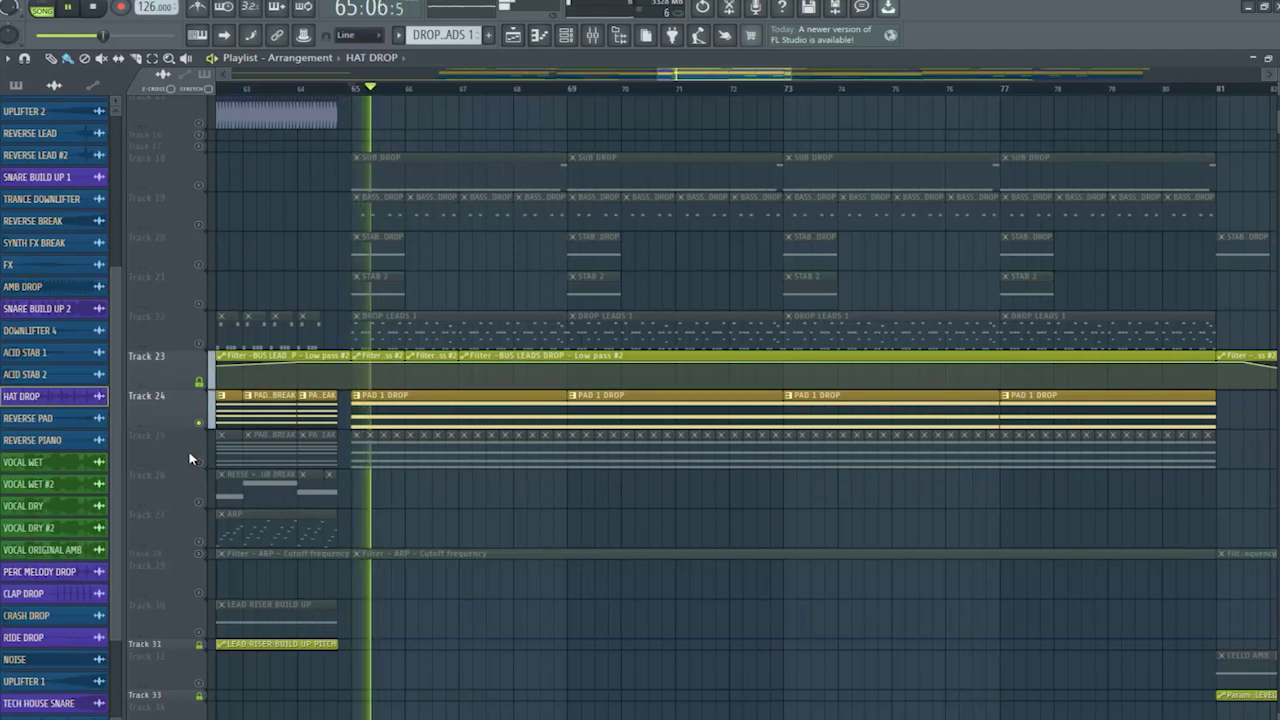
key("space")
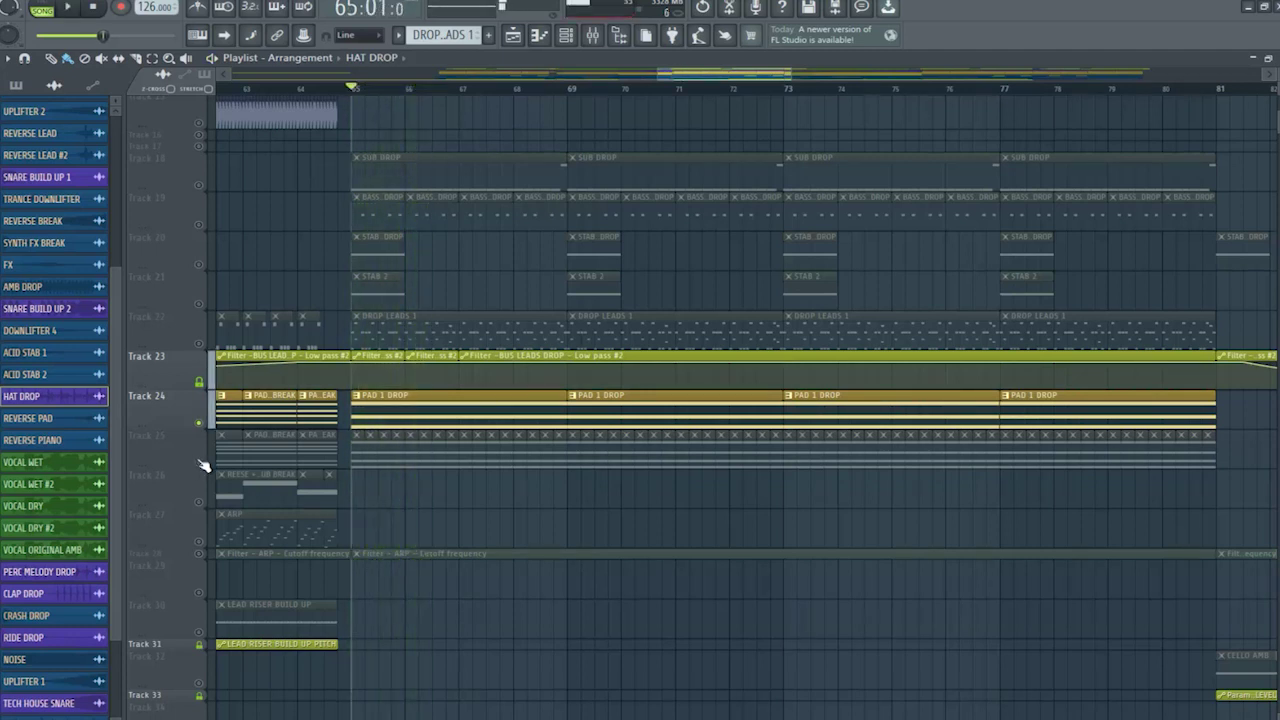
Step: Switch from Track 24 to the pad patterns on Track 25, play them from bar 65, then stop playback
left_click(199, 462)
left_click(199, 424)
key("space")
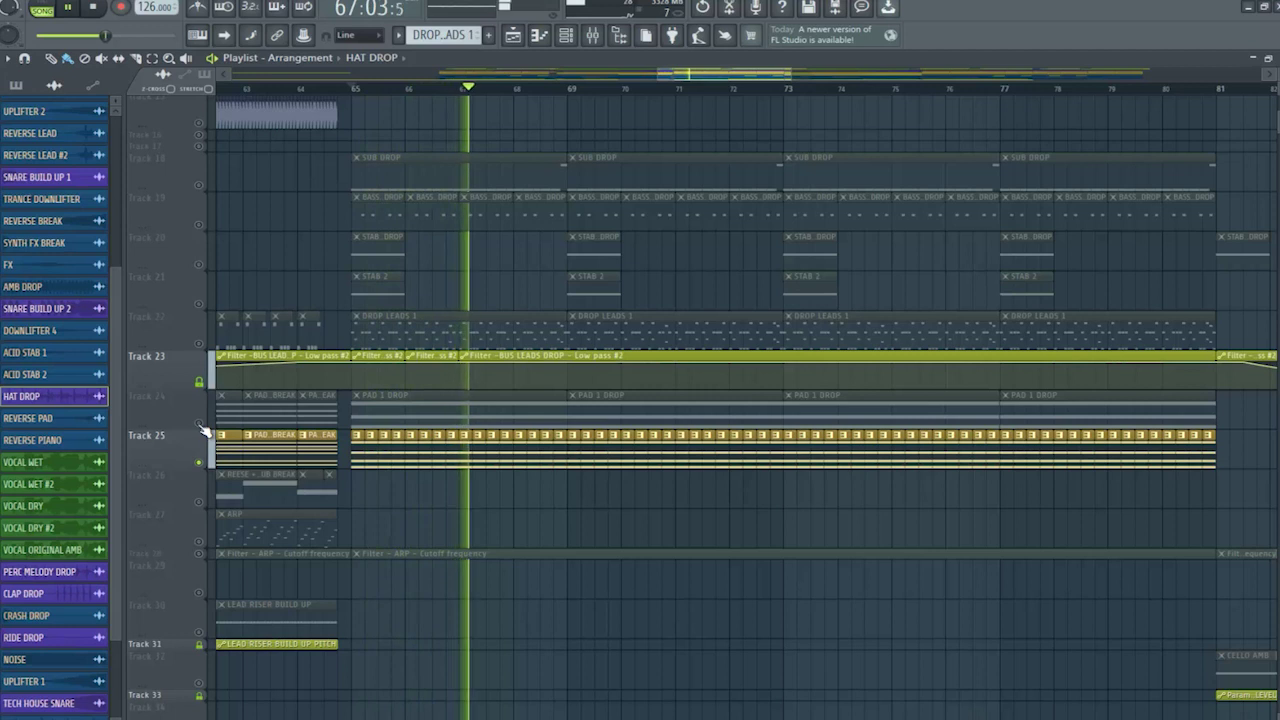
key("space")
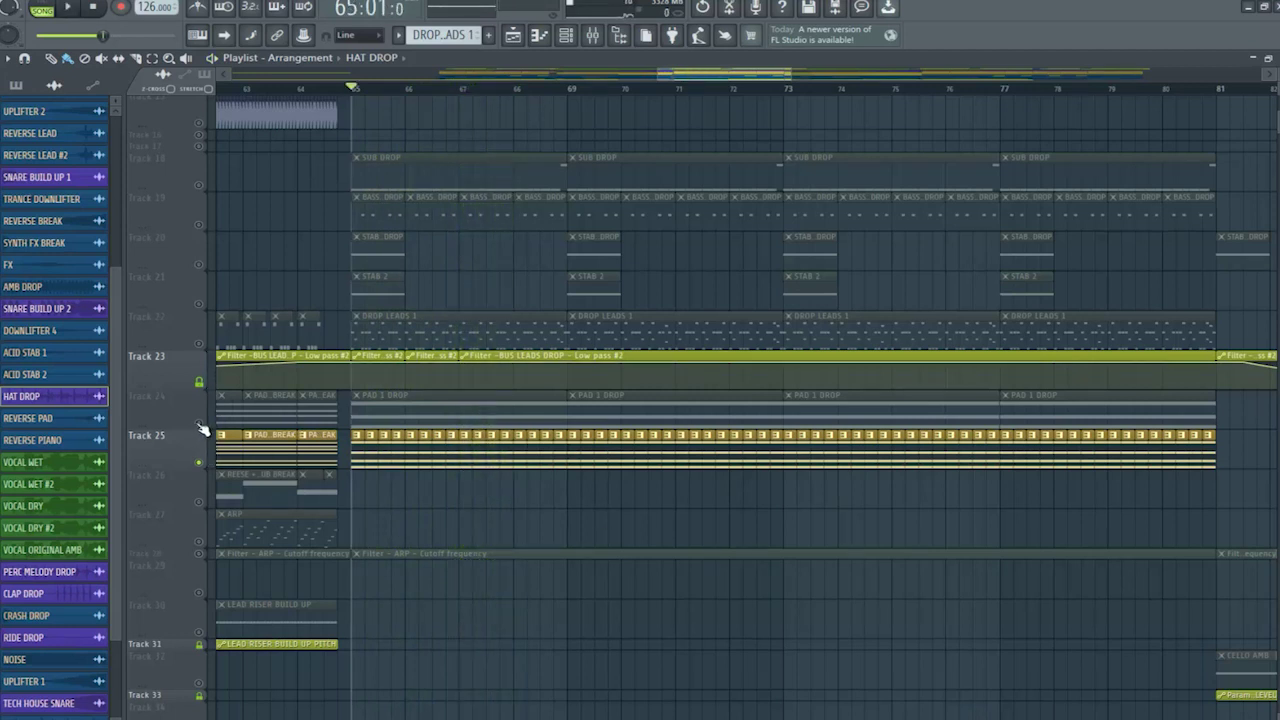
left_click(199, 423)
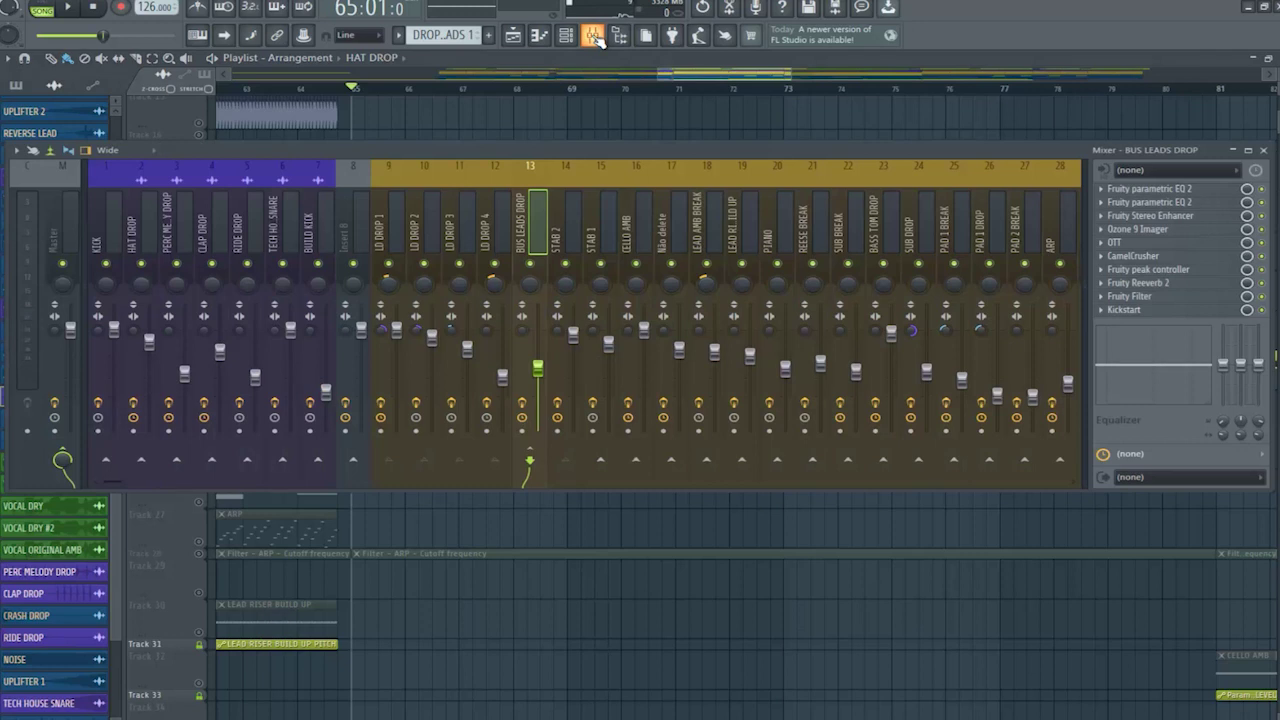
Step: Open the mixer and inspect Pro-Q 3 and Fruity parametric EQ 2 on the PAD 1 DROP track
left_click(593, 36)
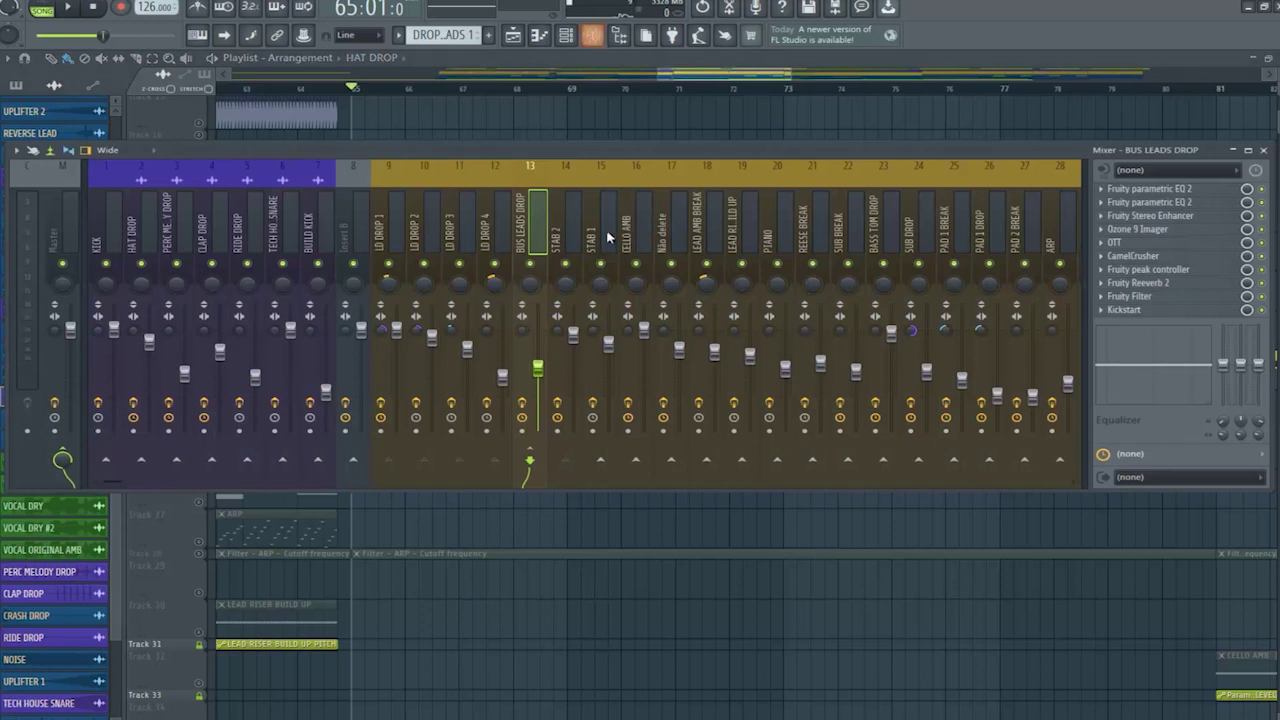
left_click(955, 233)
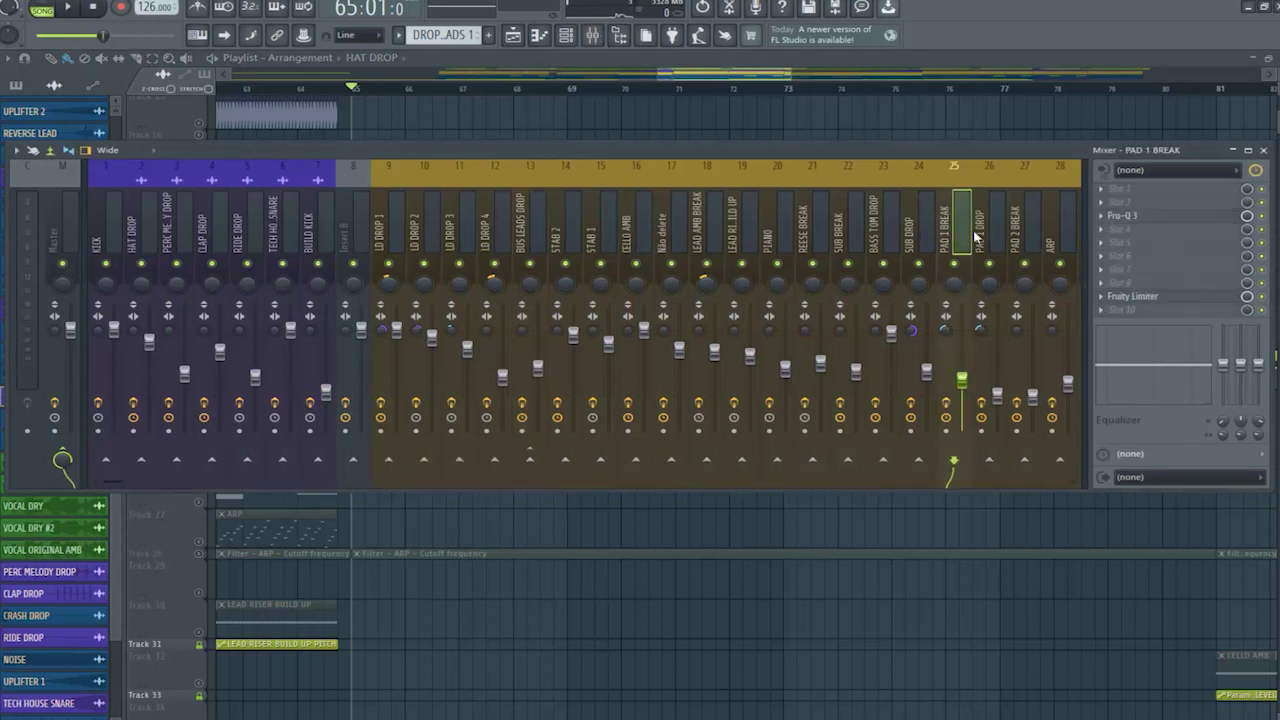
scroll(975, 235, "down", 4)
scroll(880, 252, "up", 4)
scroll(850, 250, "down", 4)
scroll(845, 248, "up", 2)
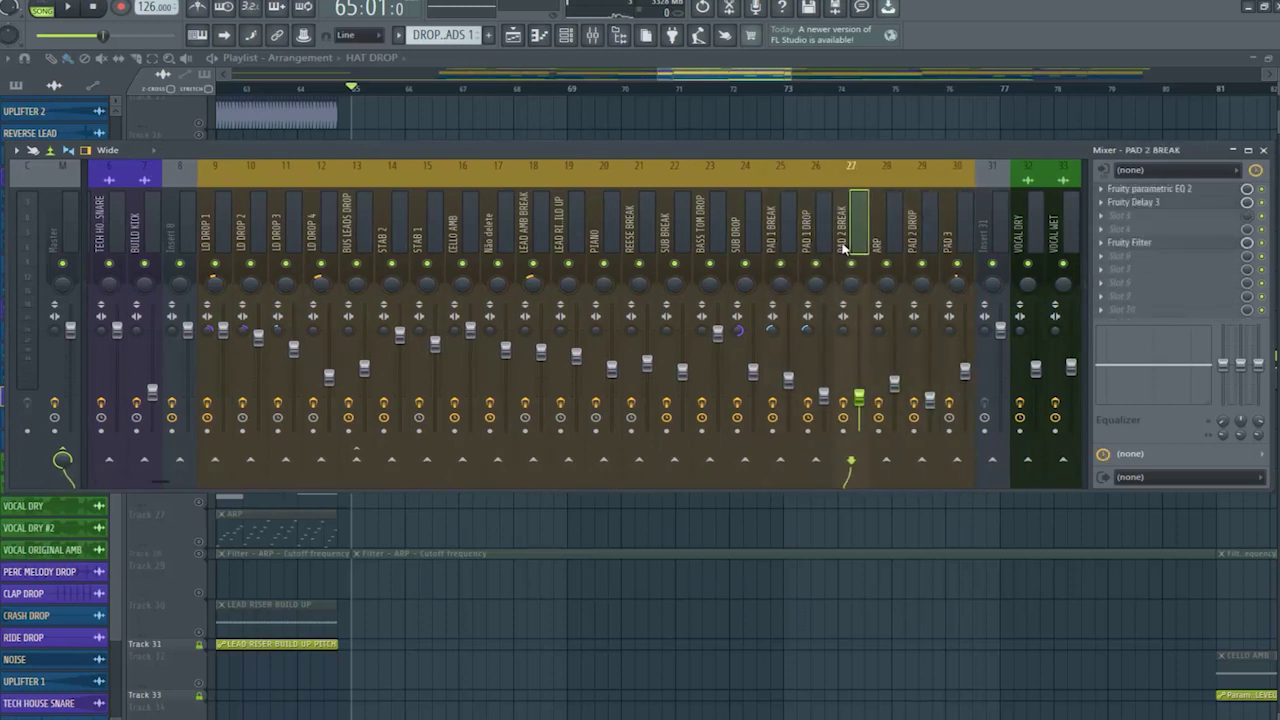
left_click(817, 248)
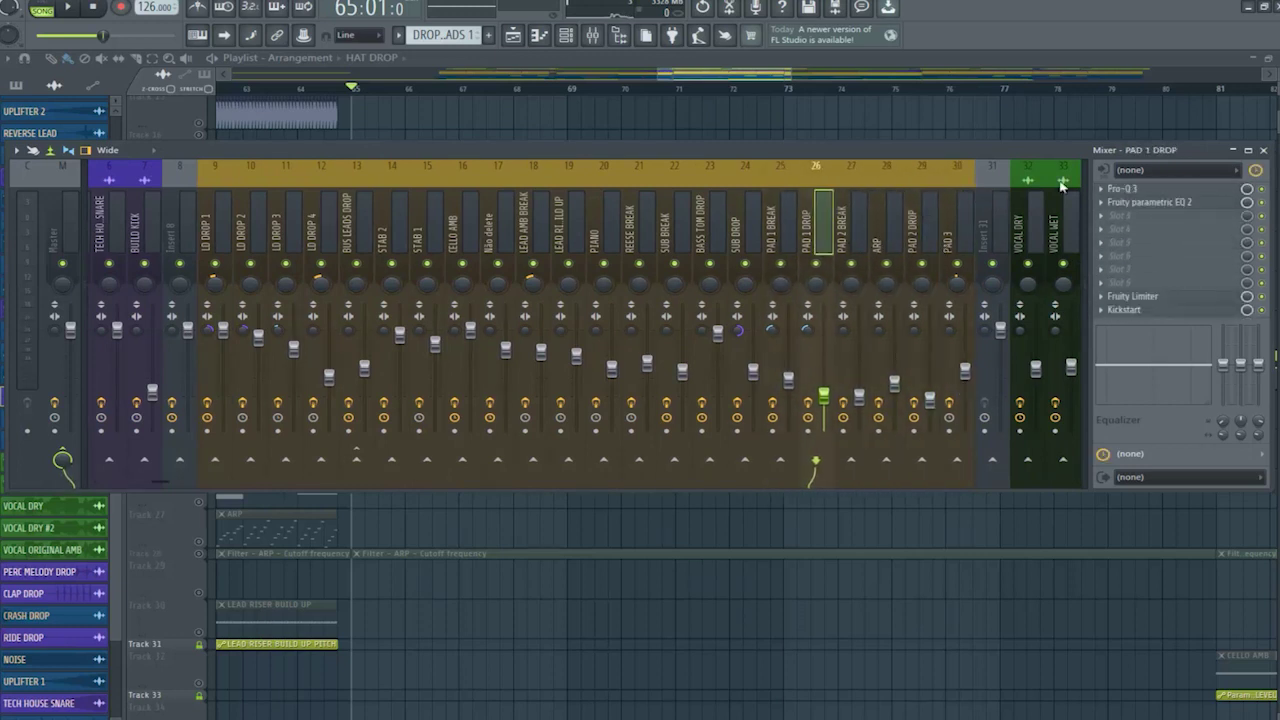
left_click(1140, 192)
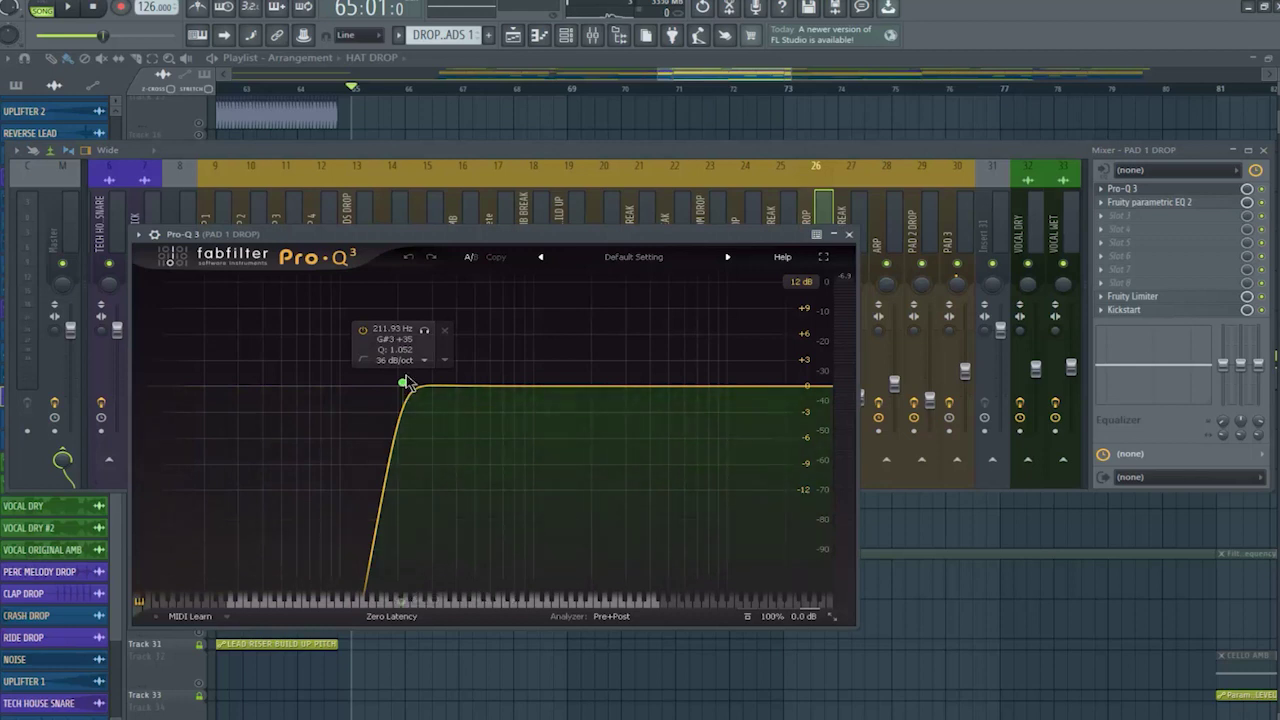
left_click(1140, 203)
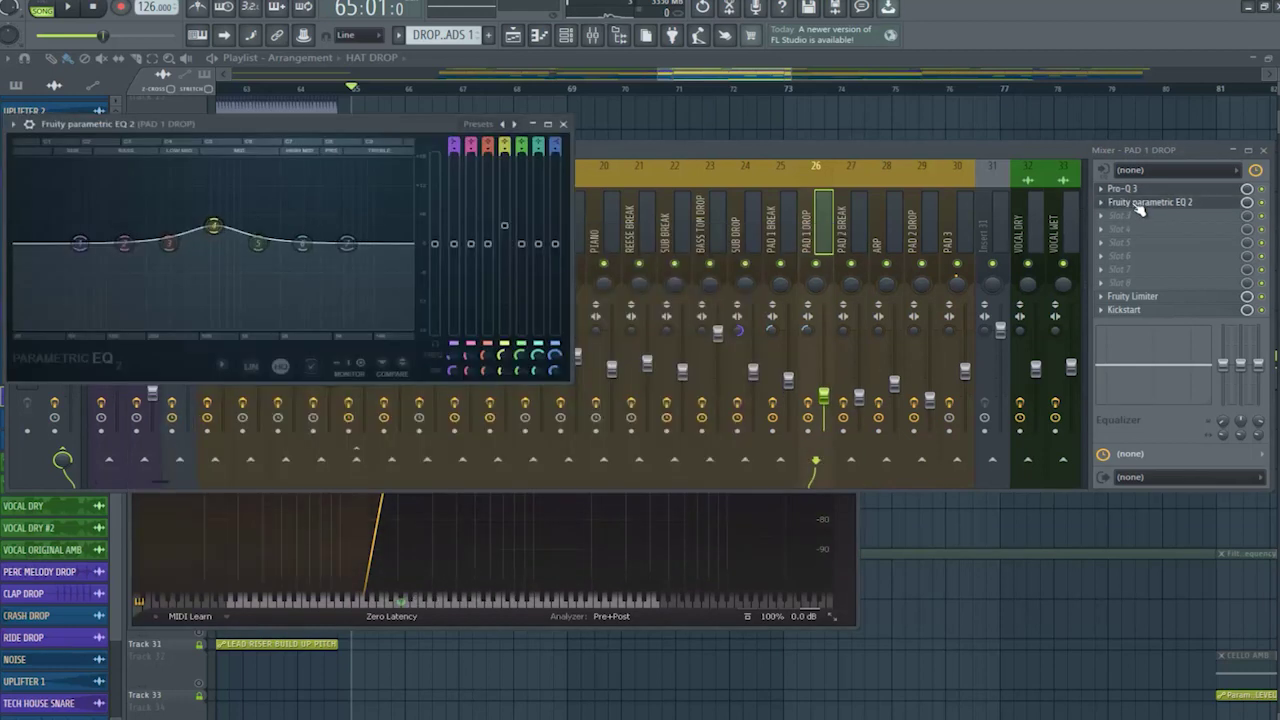
left_click(565, 126)
Step: Inspect Fruity Limiter and Kickstart on the PAD 1 DROP track, then close both plugins
left_click(1172, 300)
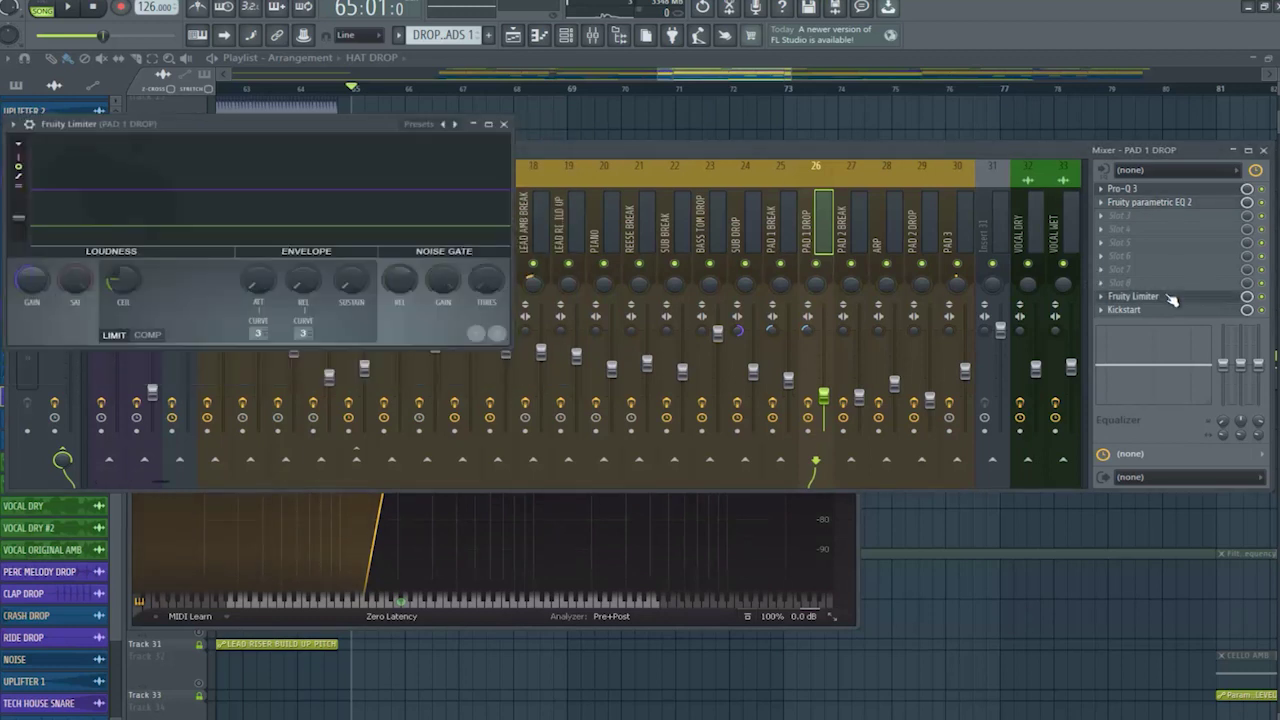
left_click(1172, 310)
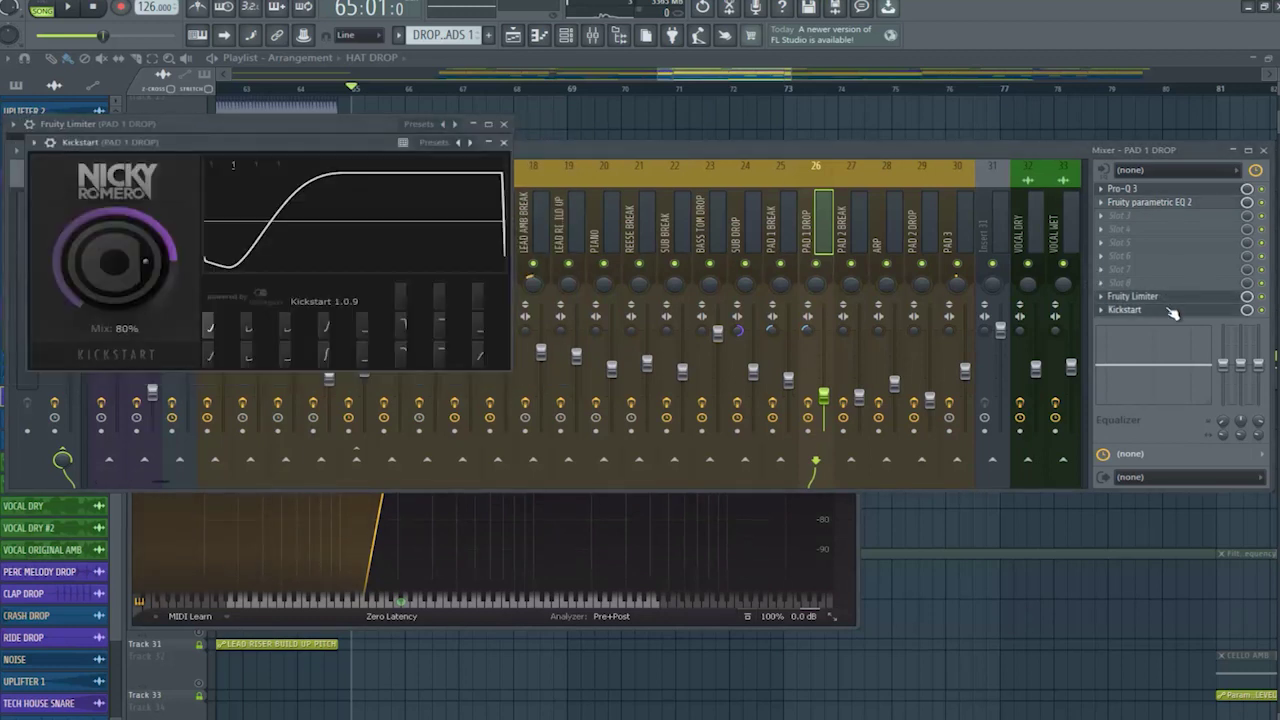
left_click(503, 142)
left_click(503, 124)
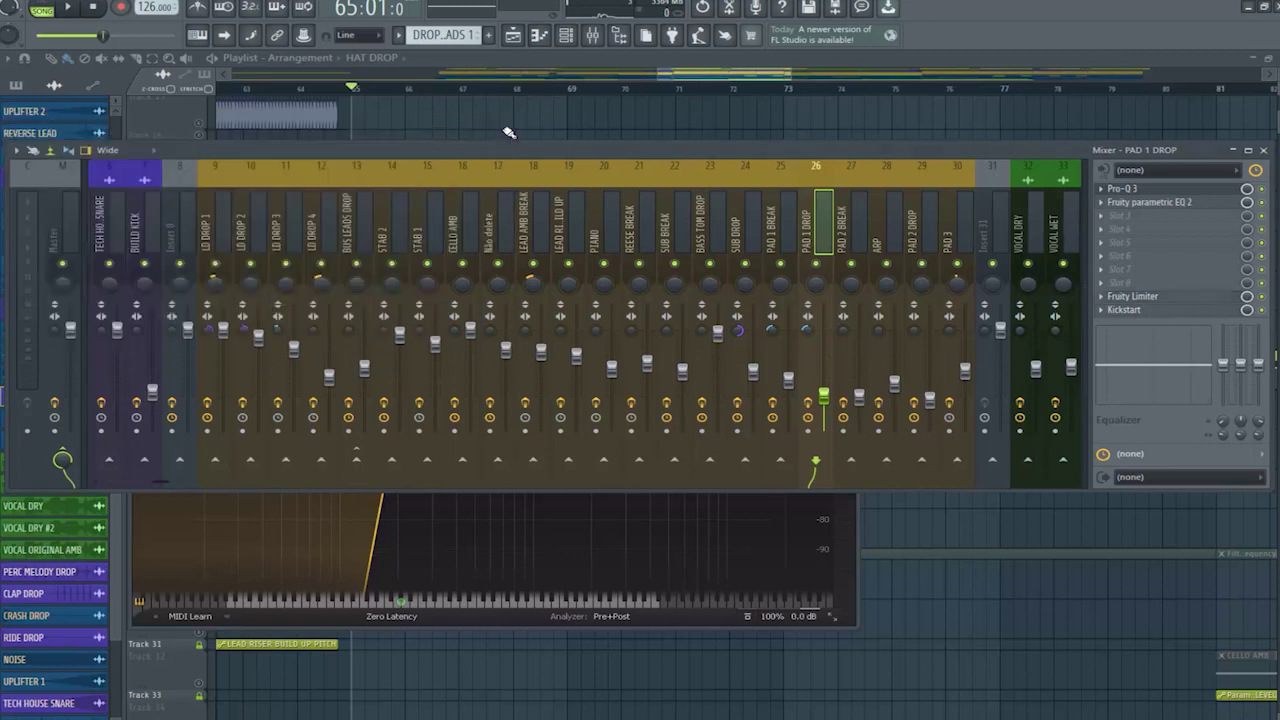
Step: Inspect the parametric EQs on PAD 2 BREAK and PAD 2 DROP, then close the plugins and the mixer
left_click(866, 215)
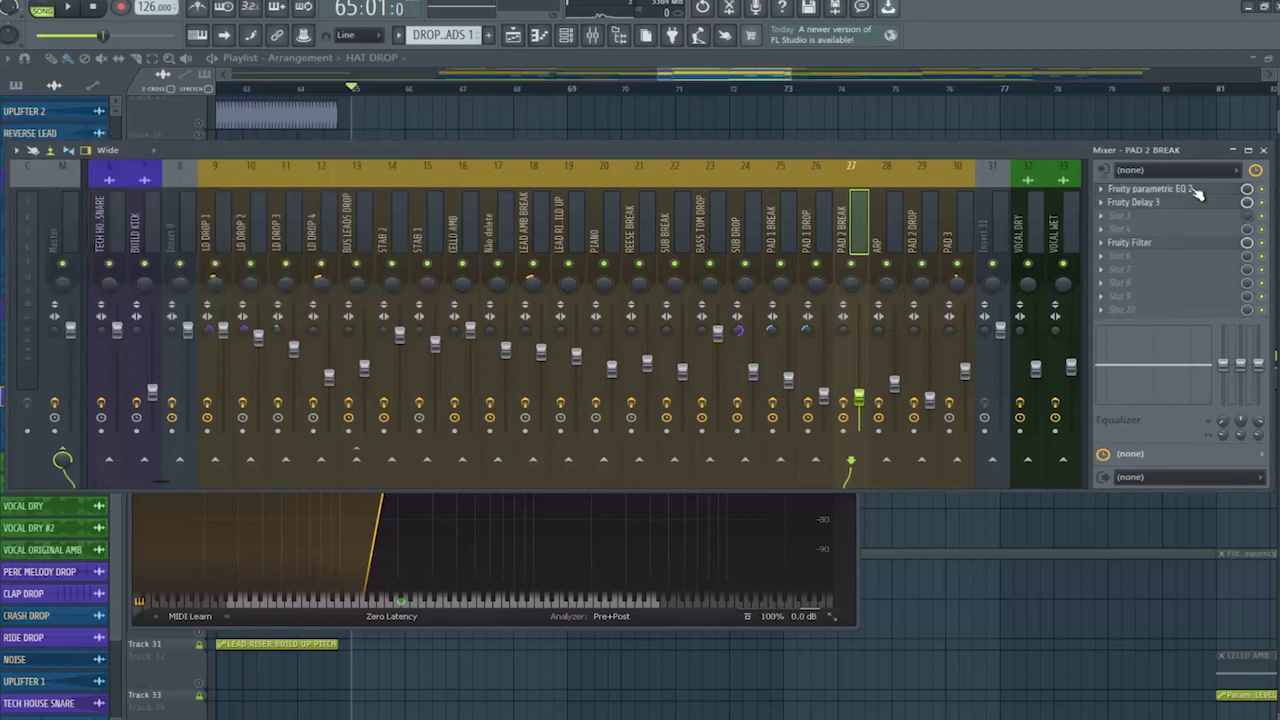
left_click(1197, 190)
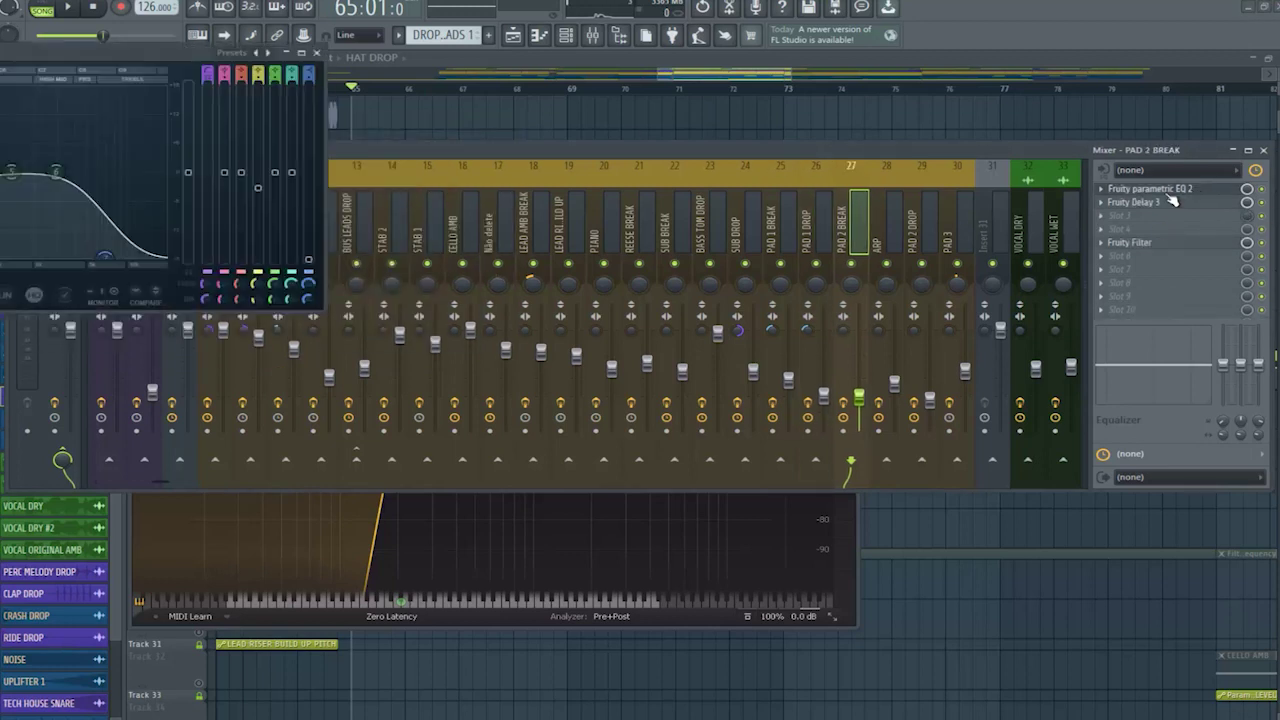
left_click(912, 218)
left_click(1179, 192)
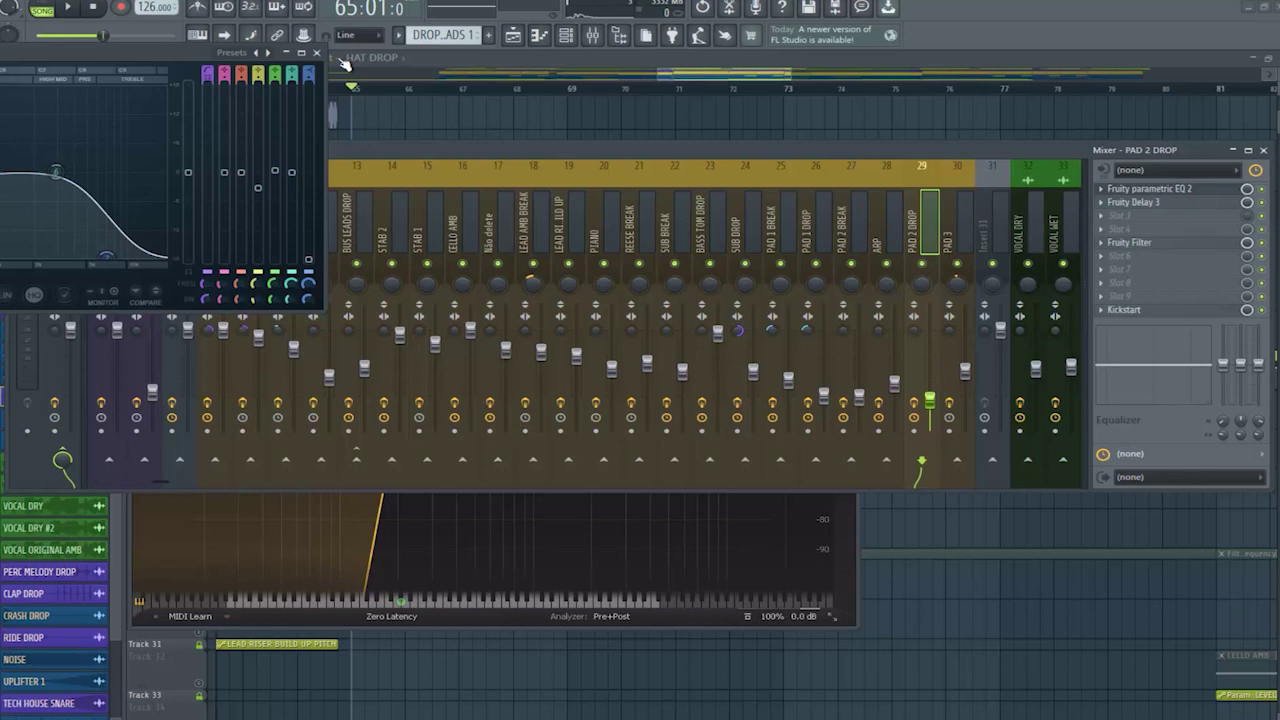
left_click(310, 48)
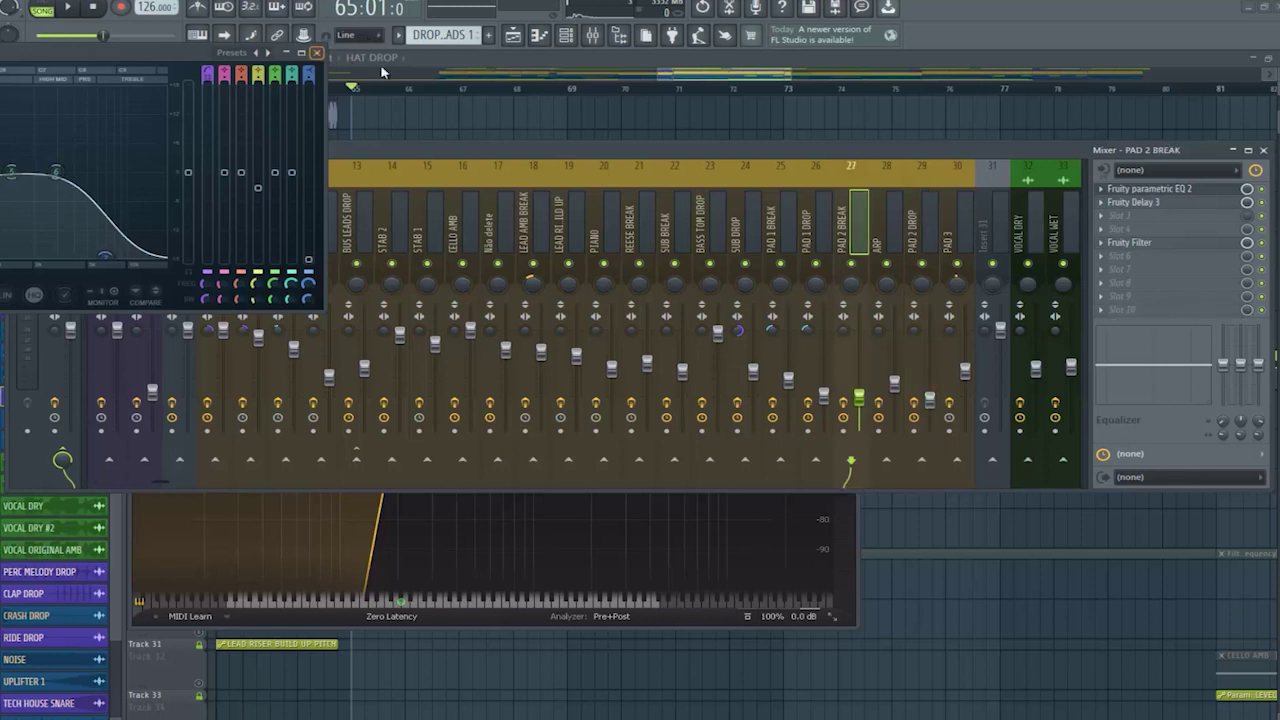
left_click(316, 52)
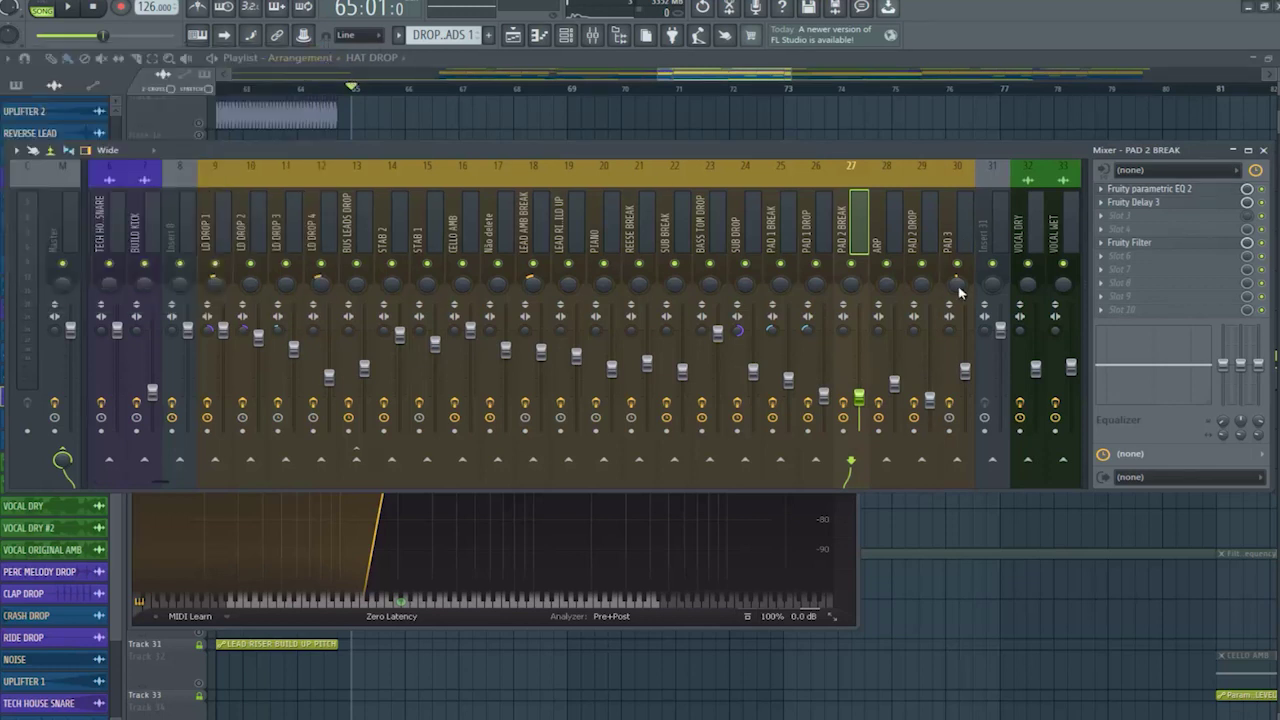
left_click(1263, 150)
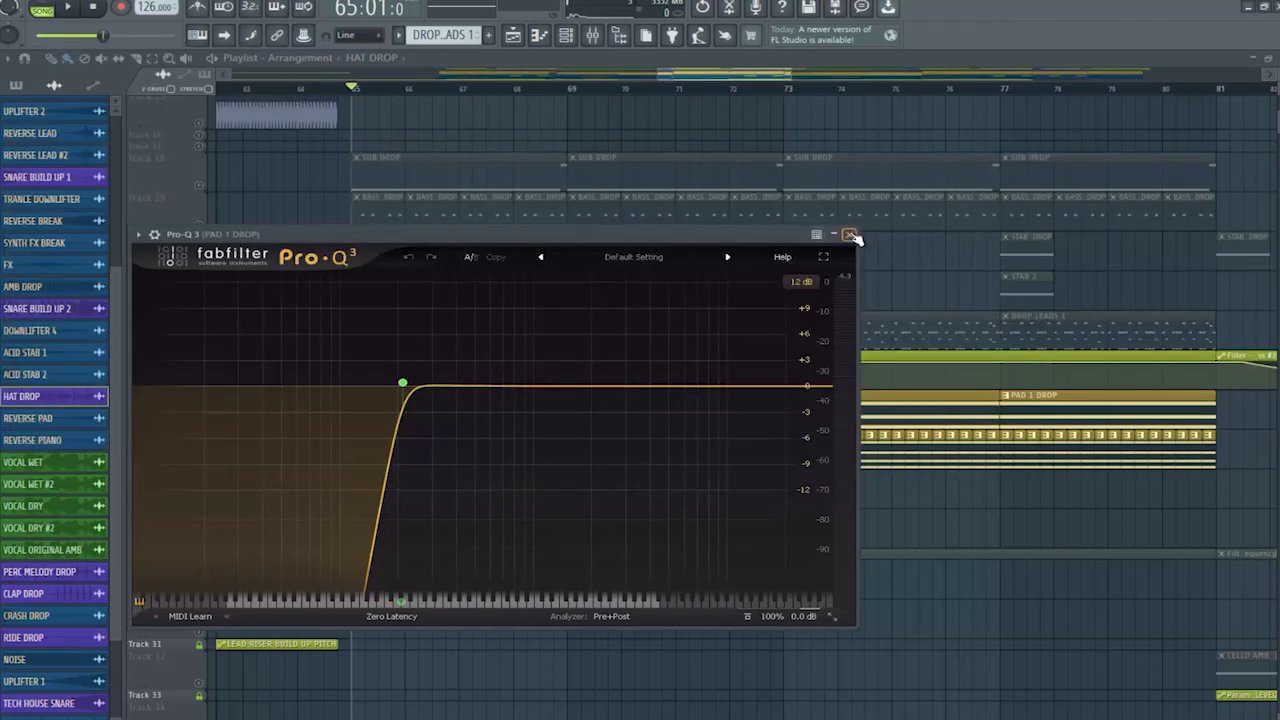
left_click(848, 229)
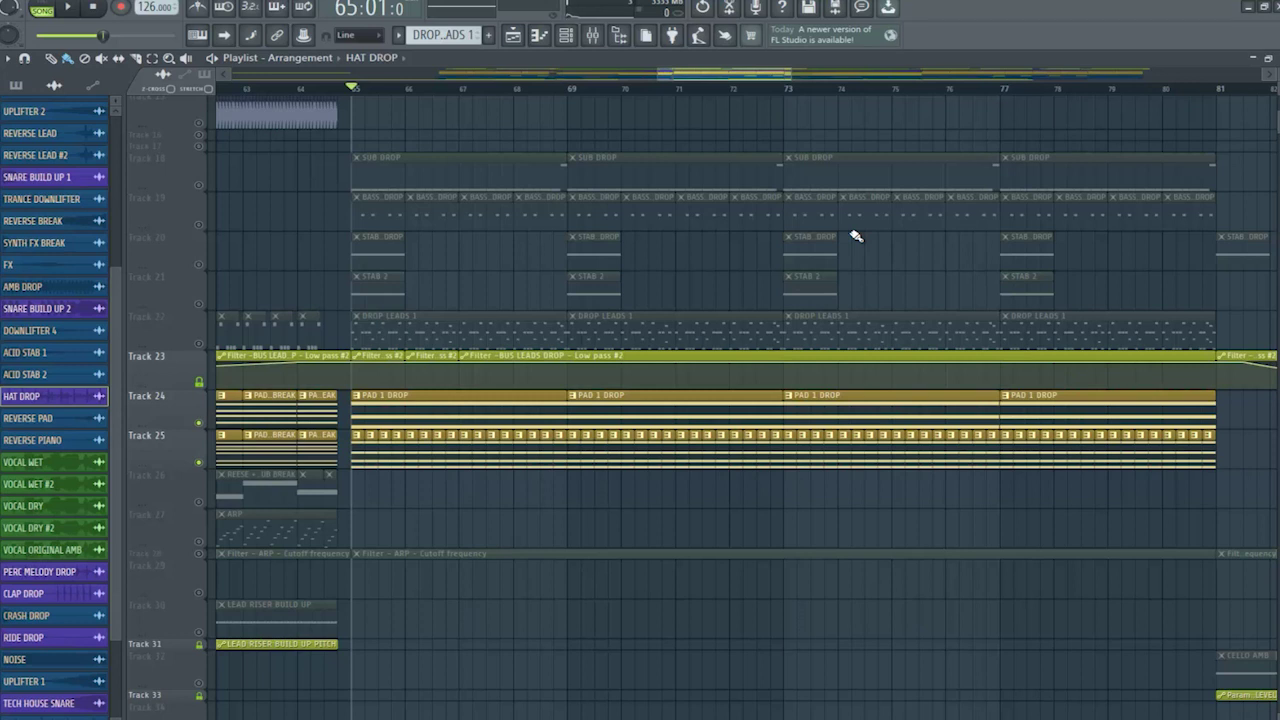
Step: Unmute the AMB and AMB DROP clips on Tracks 40 and 41, play them with the pads from bar 65, then stop playback
scroll(340, 400, "down", 10)
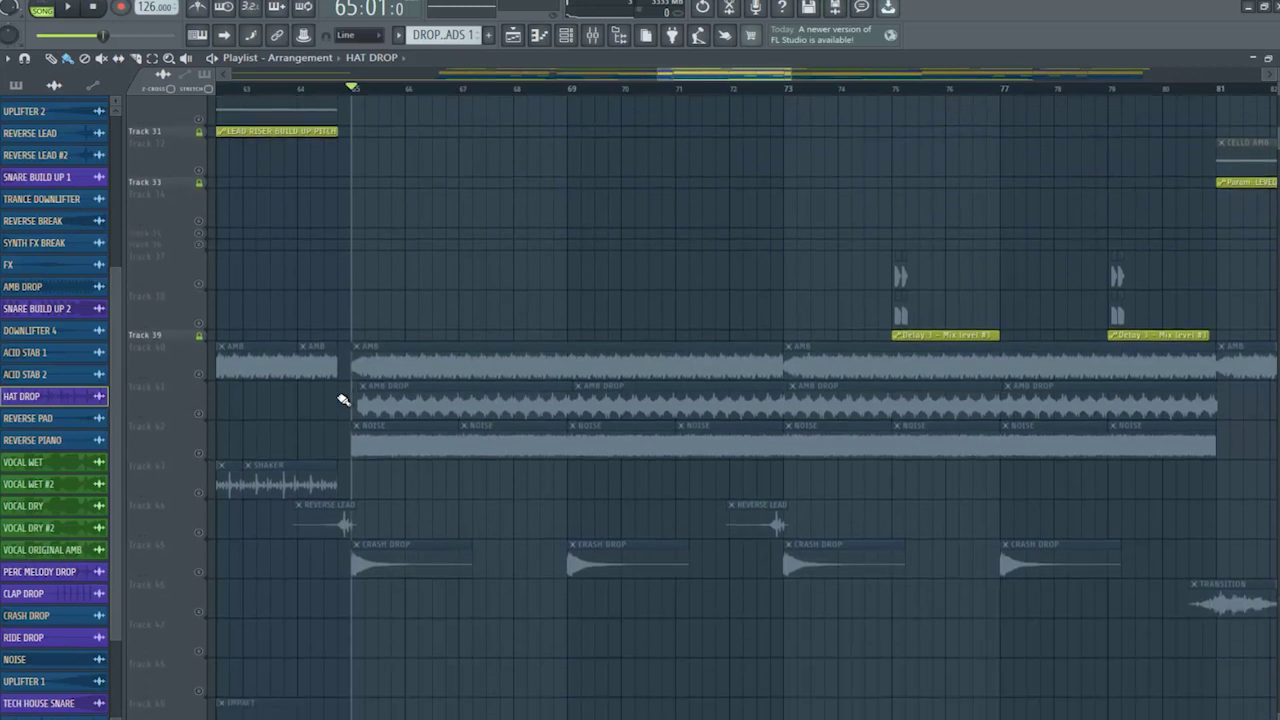
scroll(343, 400, "down", 3)
left_click(203, 254)
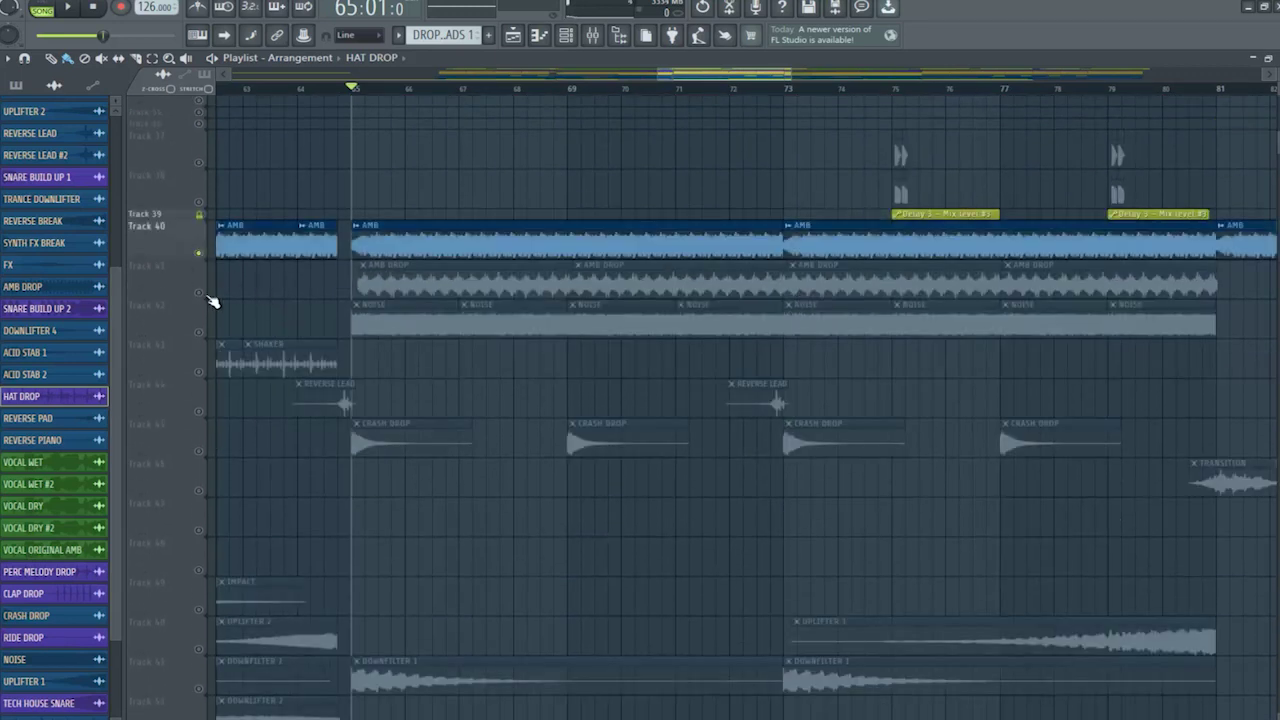
left_click(206, 296)
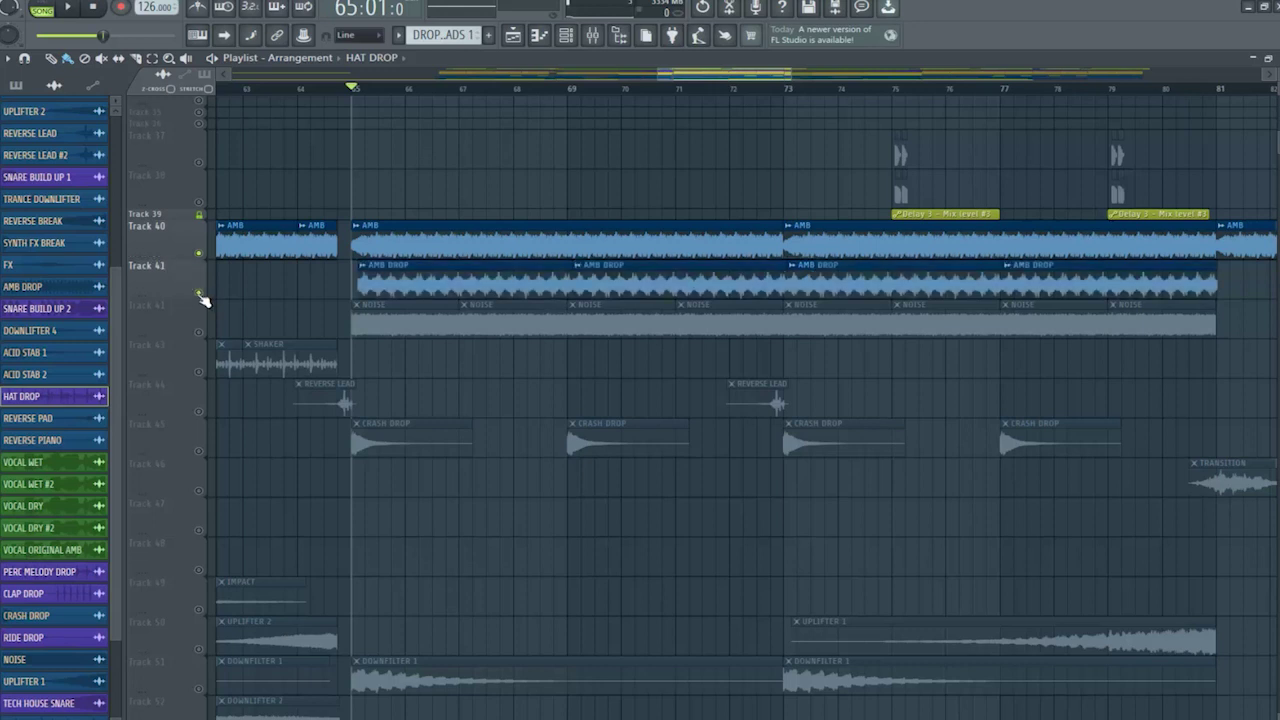
scroll(384, 565, "up", 4)
scroll(384, 565, "up", 7)
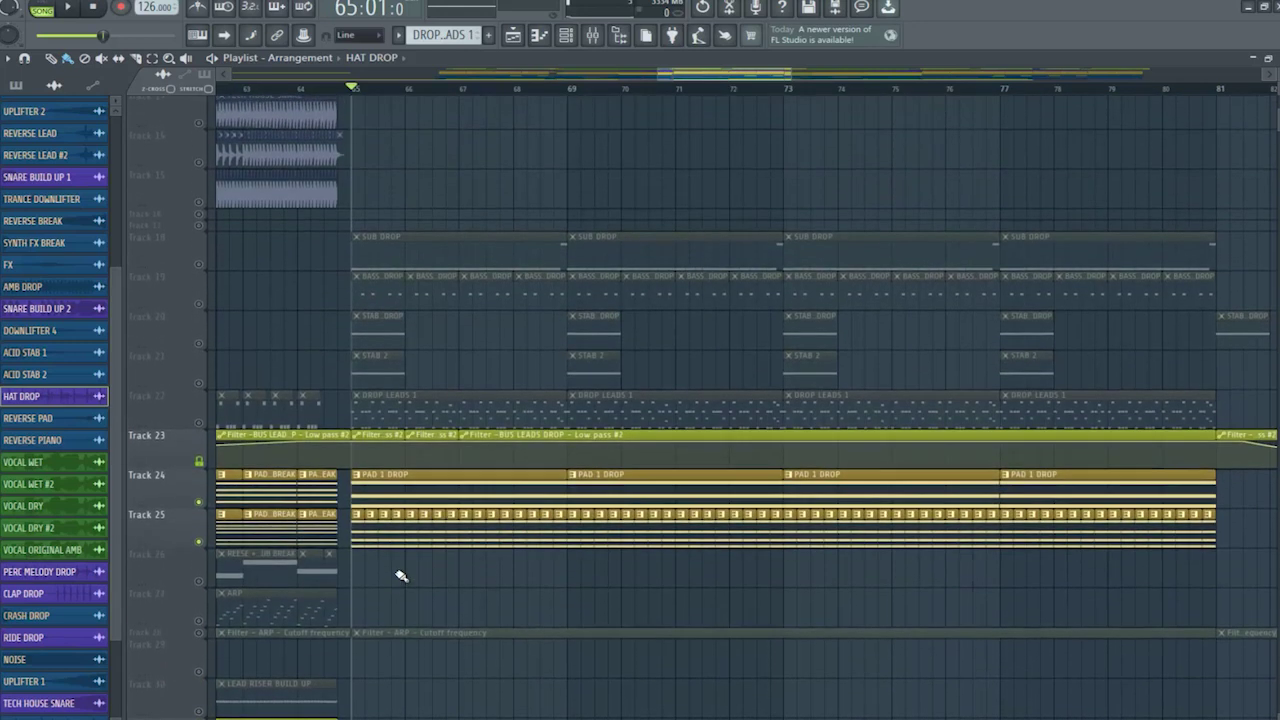
scroll(400, 576, "down", 11)
key("space")
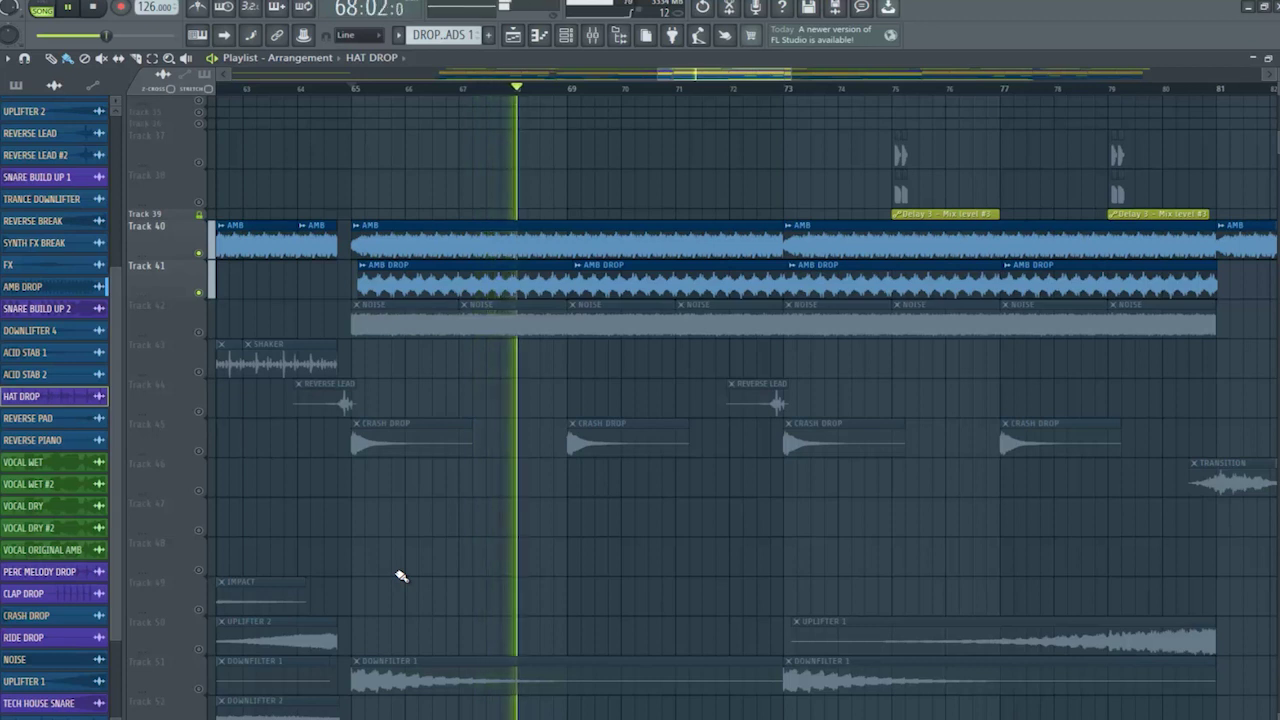
key("space")
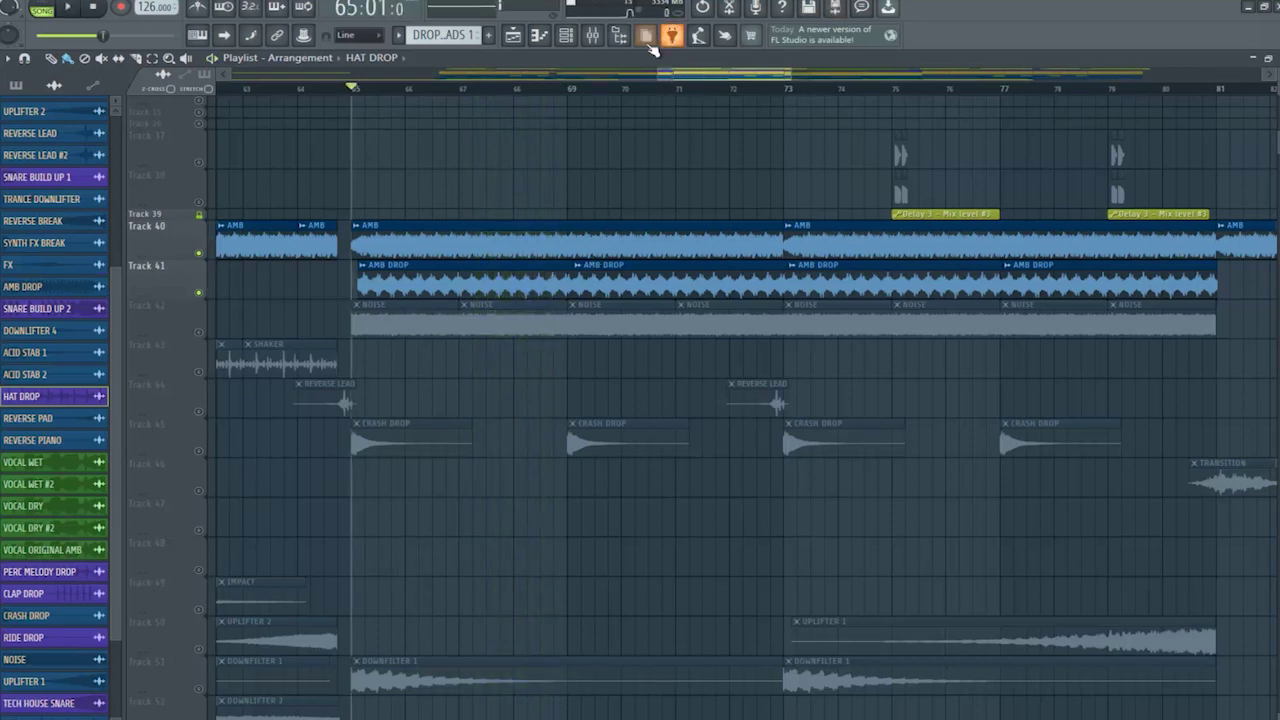
Step: Inspect the audio clip settings of the AMB and AMB DROP samples, then close the clip window
left_click(593, 37)
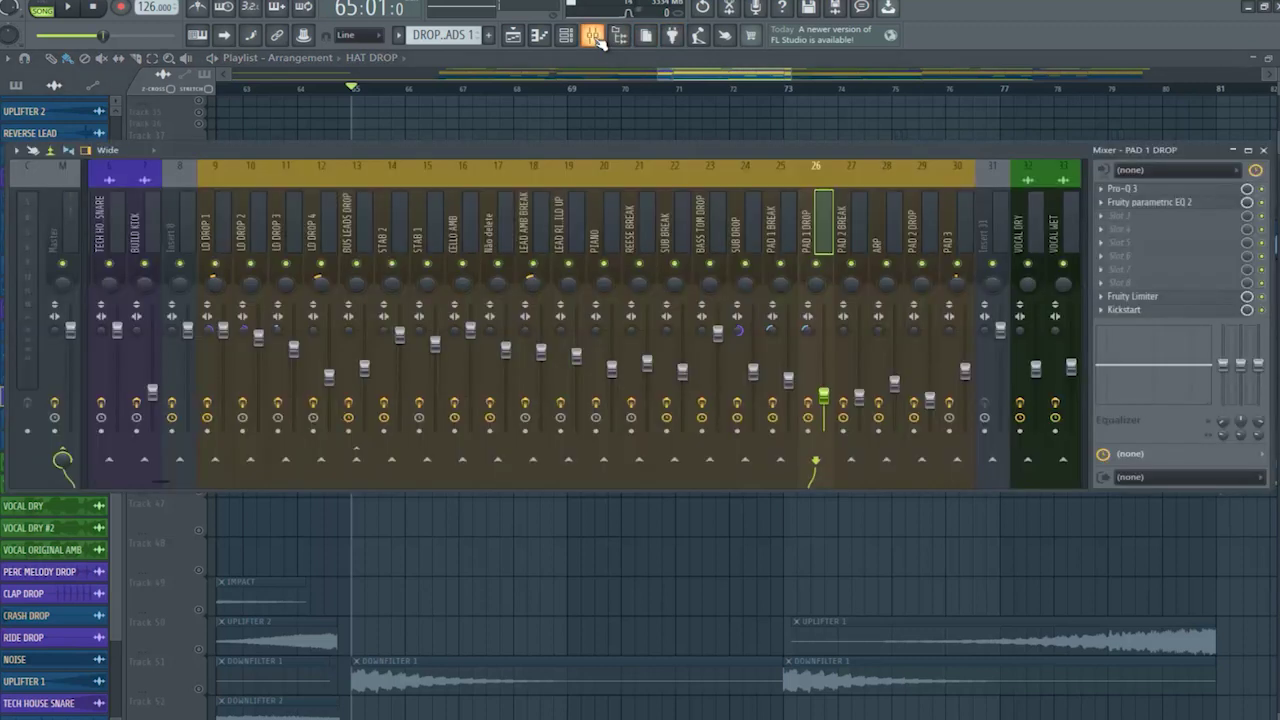
left_click(593, 37)
double_click(610, 235)
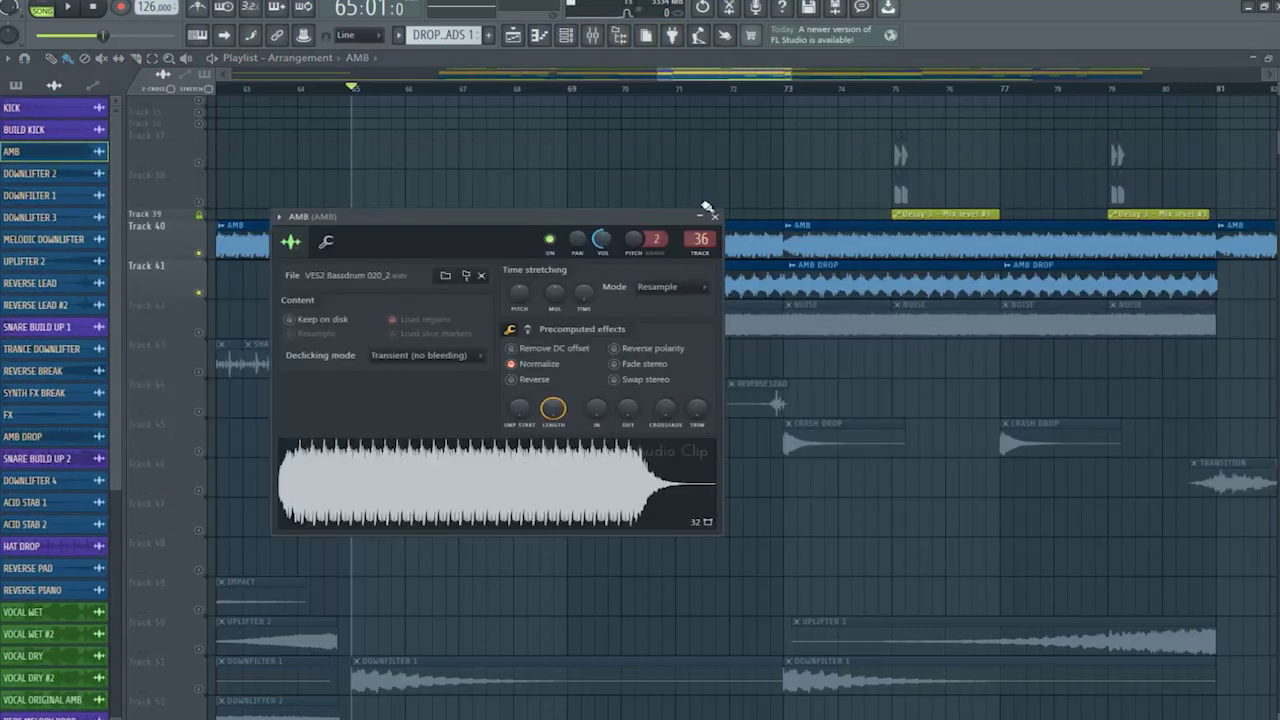
double_click(752, 281)
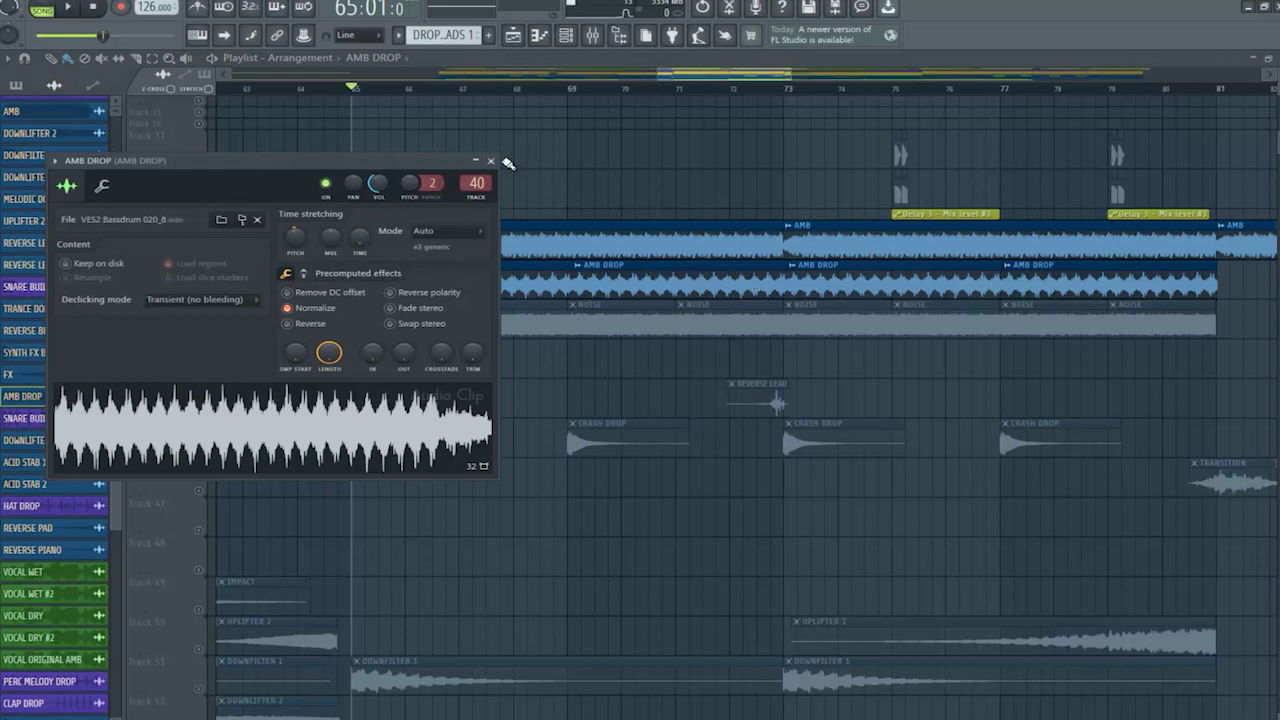
left_click(491, 161)
Step: Inspect the first Fruity parametric EQ 2 and ValhallaSupermassive on the AMB mixer track, closing each plugin
left_click(593, 37)
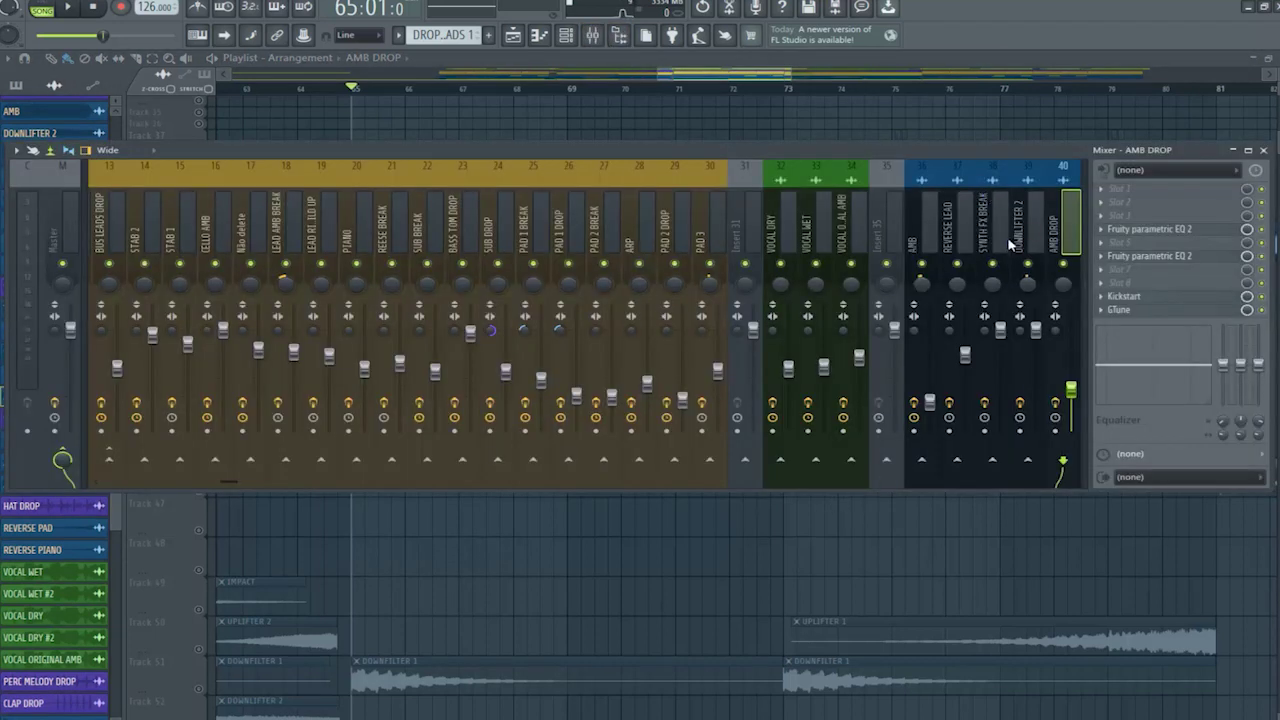
left_click(924, 245)
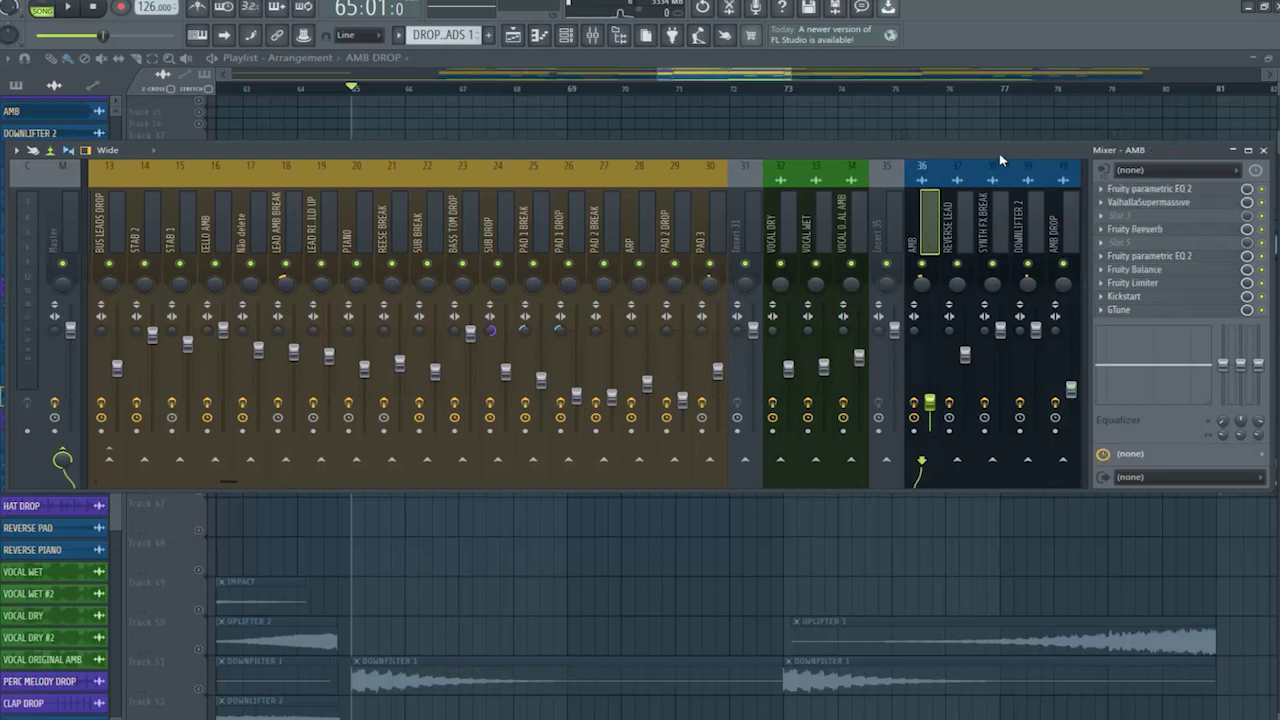
left_click(1160, 190)
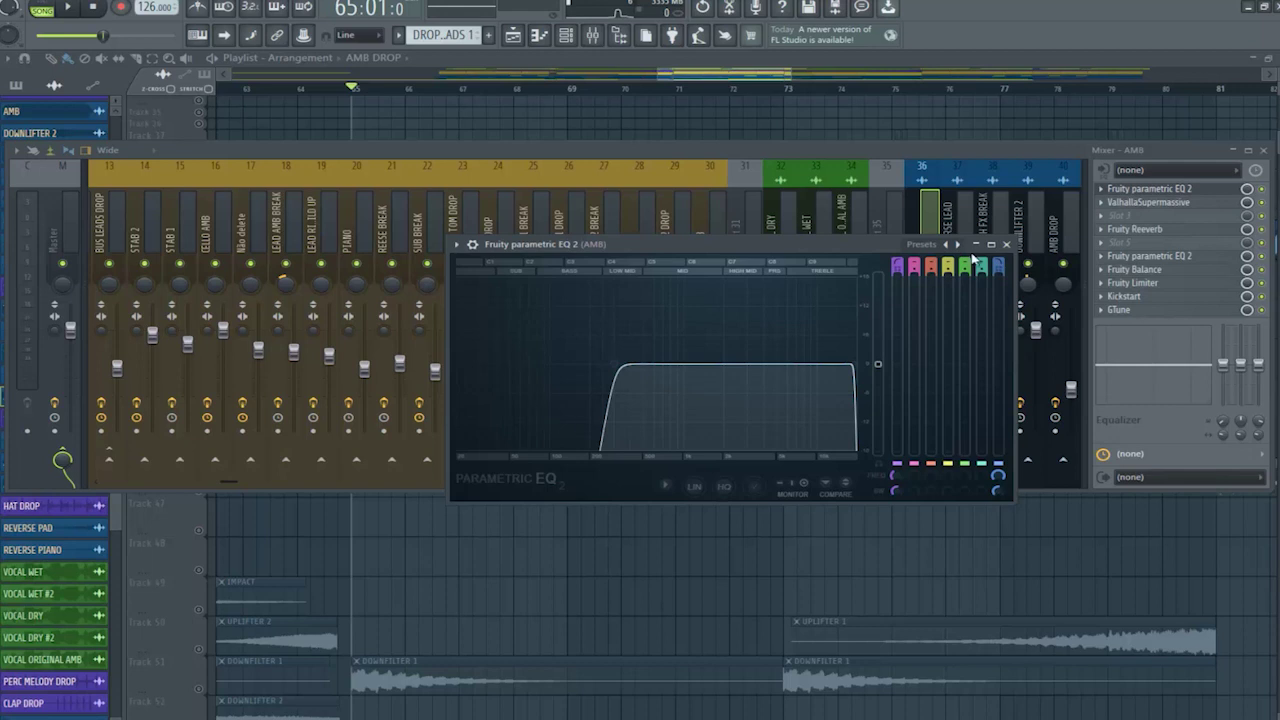
left_click(1007, 245)
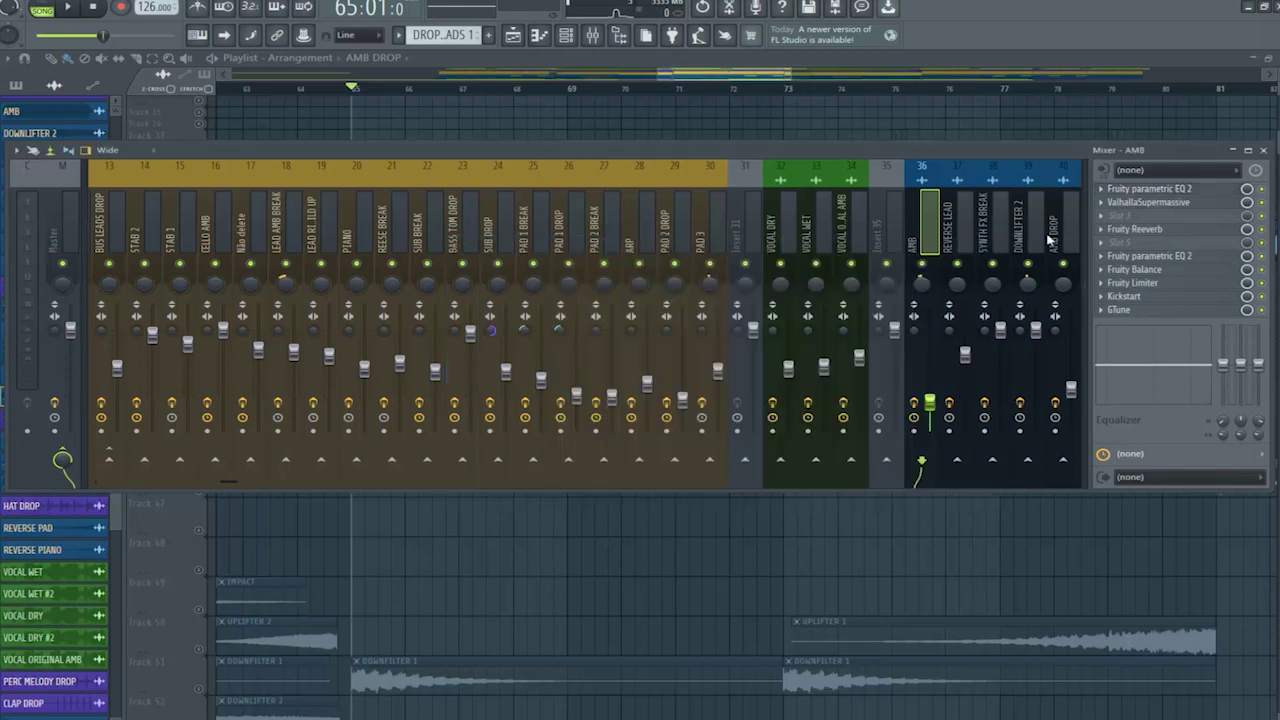
left_click(1150, 203)
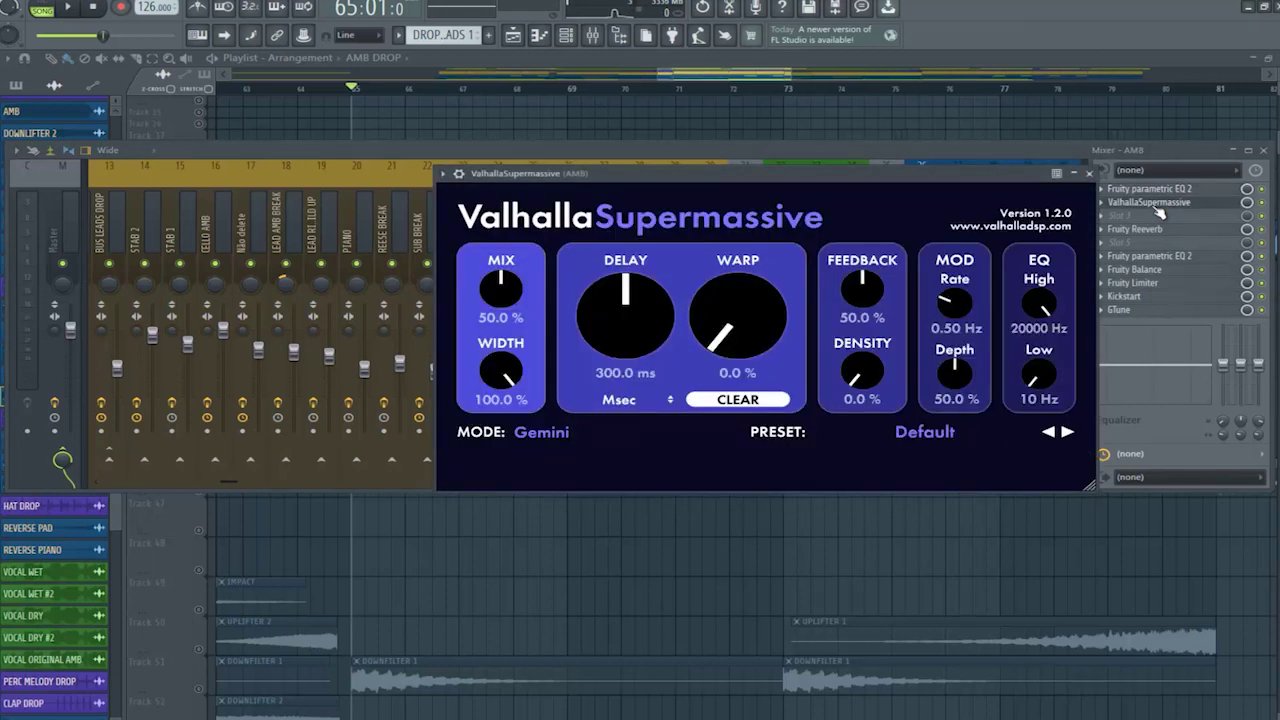
left_click(1089, 173)
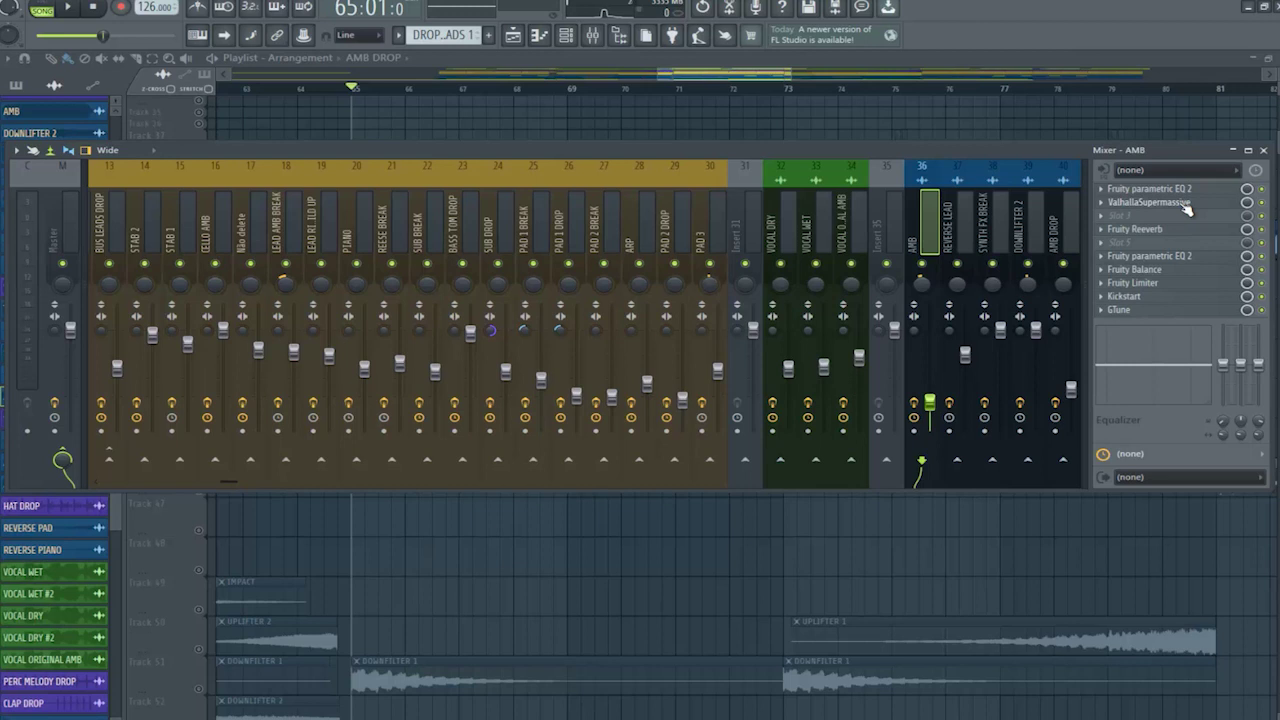
Step: Inspect Fruity Reeverb and the second Fruity parametric EQ 2 on the AMB track, then close the EQ
left_click(1150, 229)
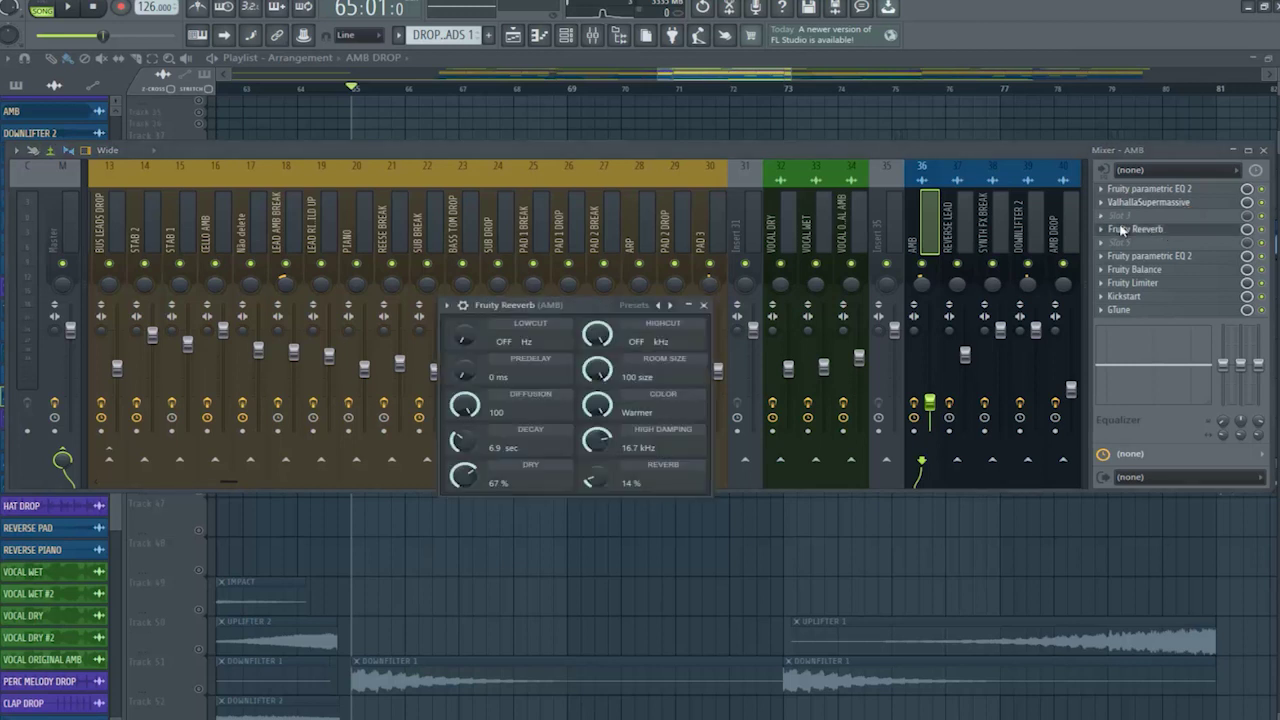
left_click(1212, 258)
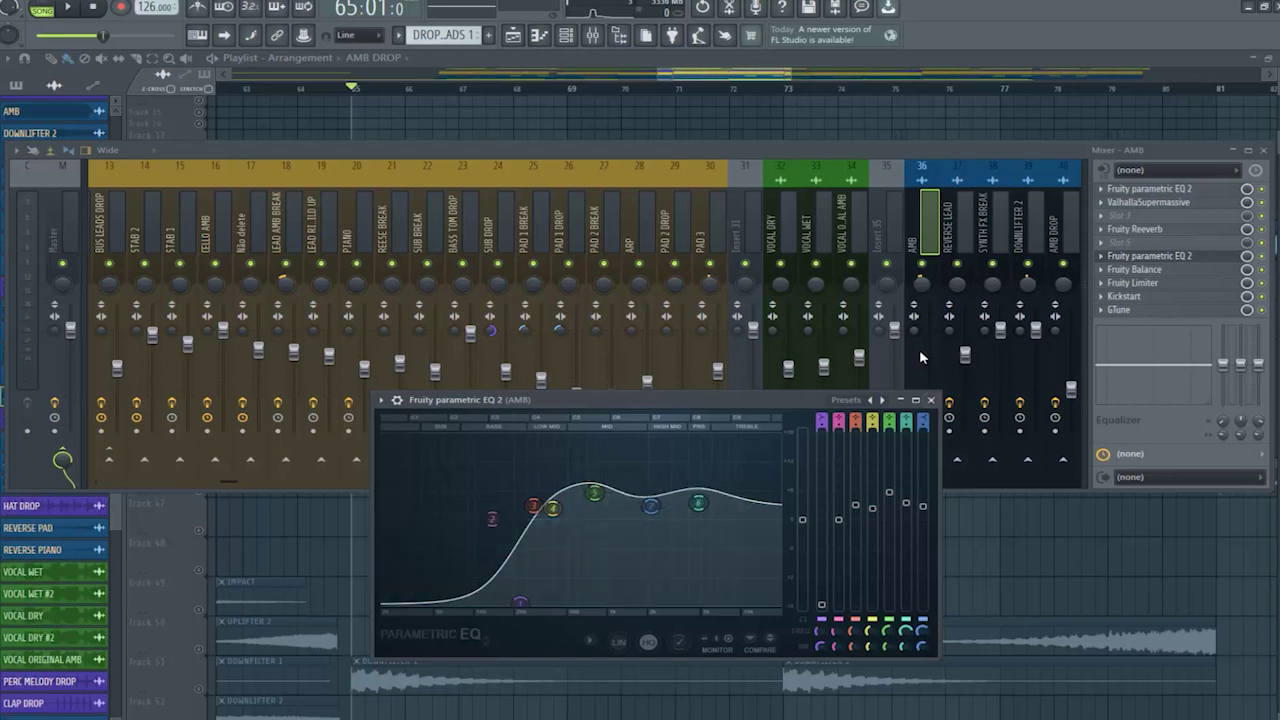
left_click(931, 400)
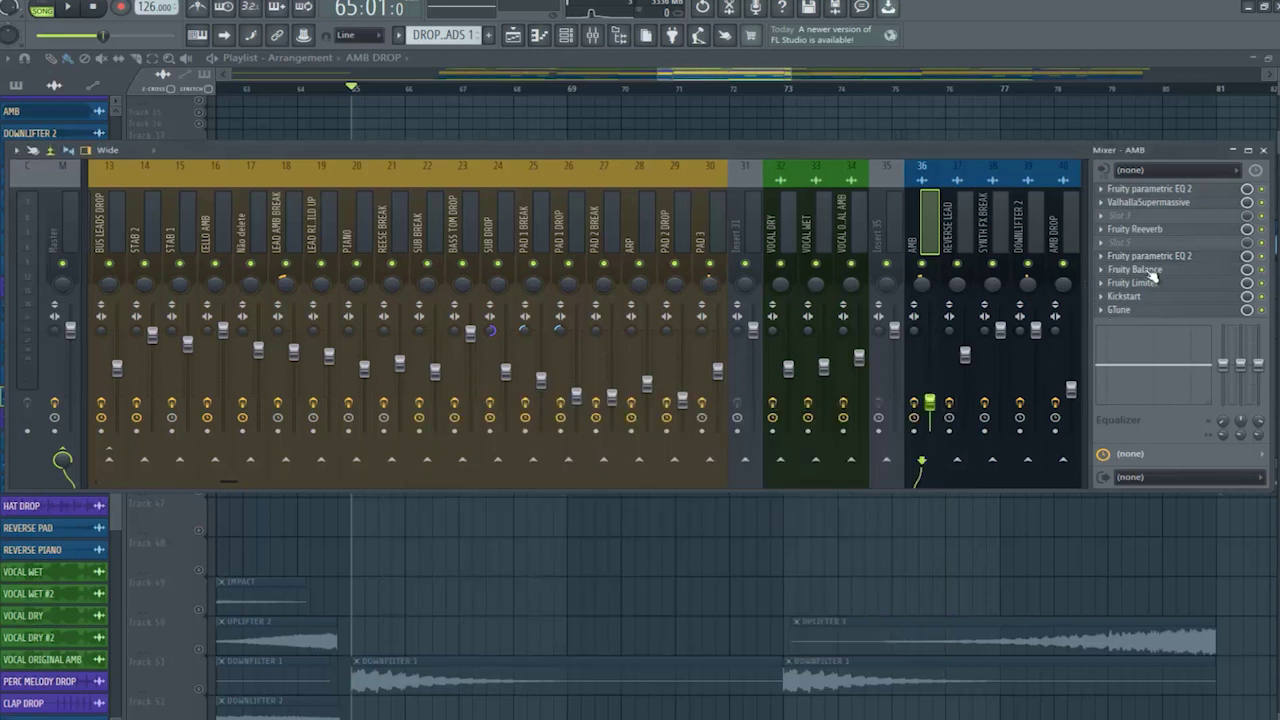
Step: Inspect Fruity Balance and Fruity Limiter on the AMB track
left_click(1151, 272)
left_click(1151, 272)
left_click(1135, 285)
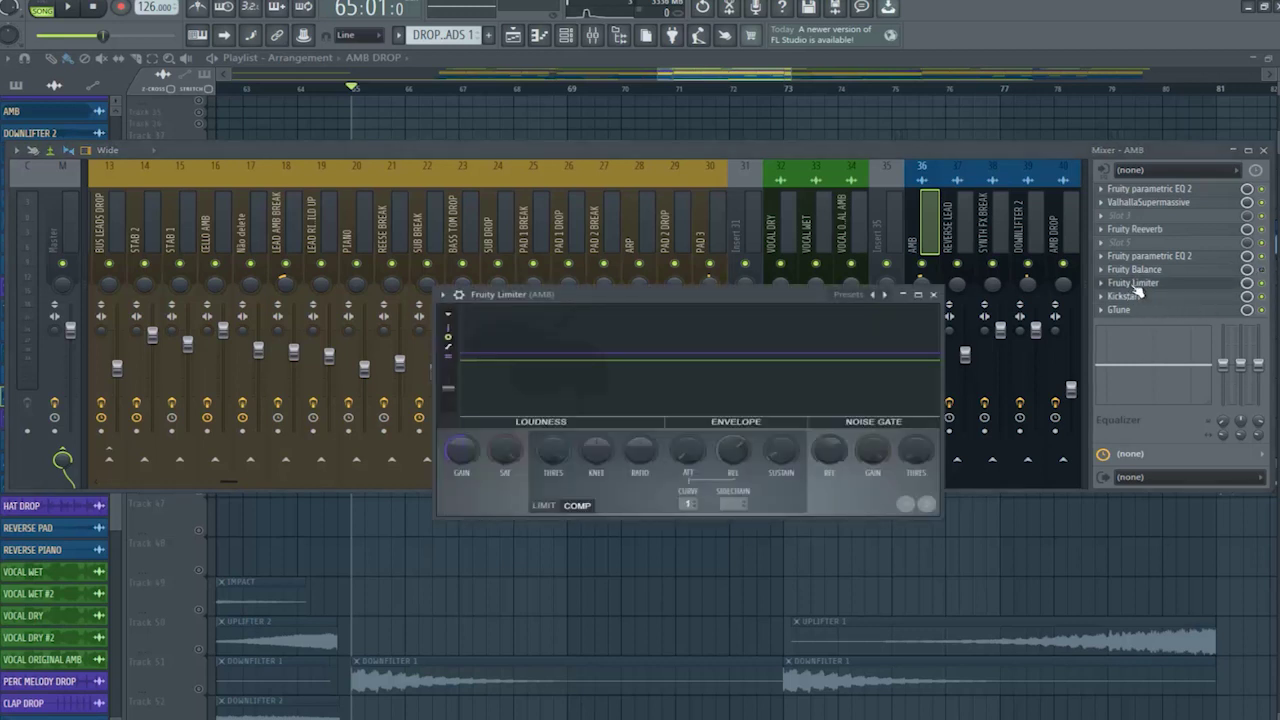
Step: Inspect Kickstart and GTune on the AMB track, play the drop briefly to check its pitch, then close GTune
left_click(1136, 296)
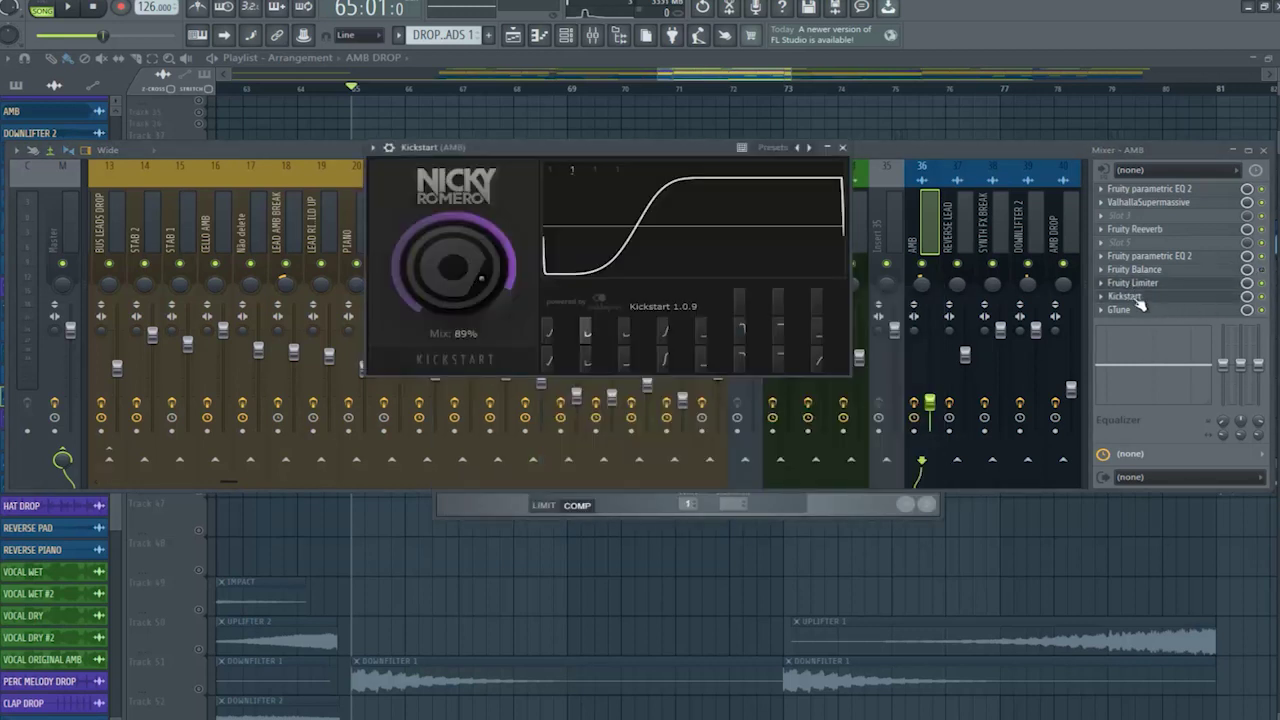
left_click(1118, 311)
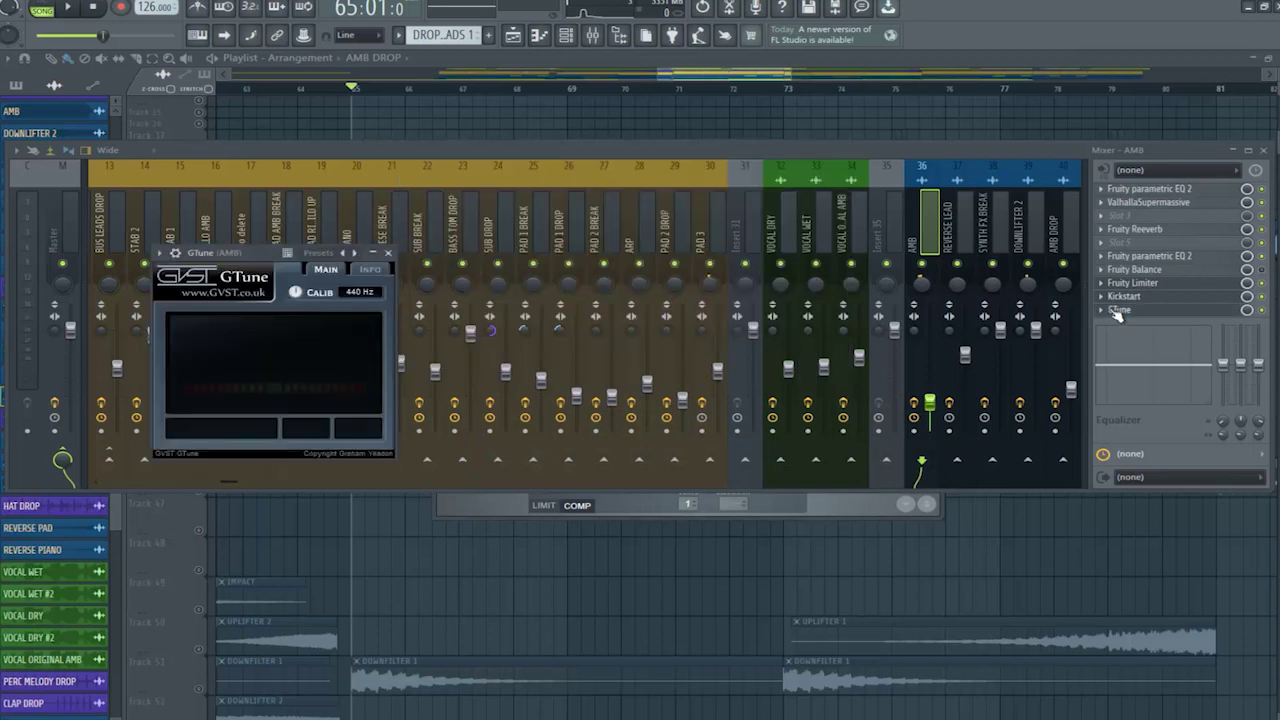
key("space")
key("space")
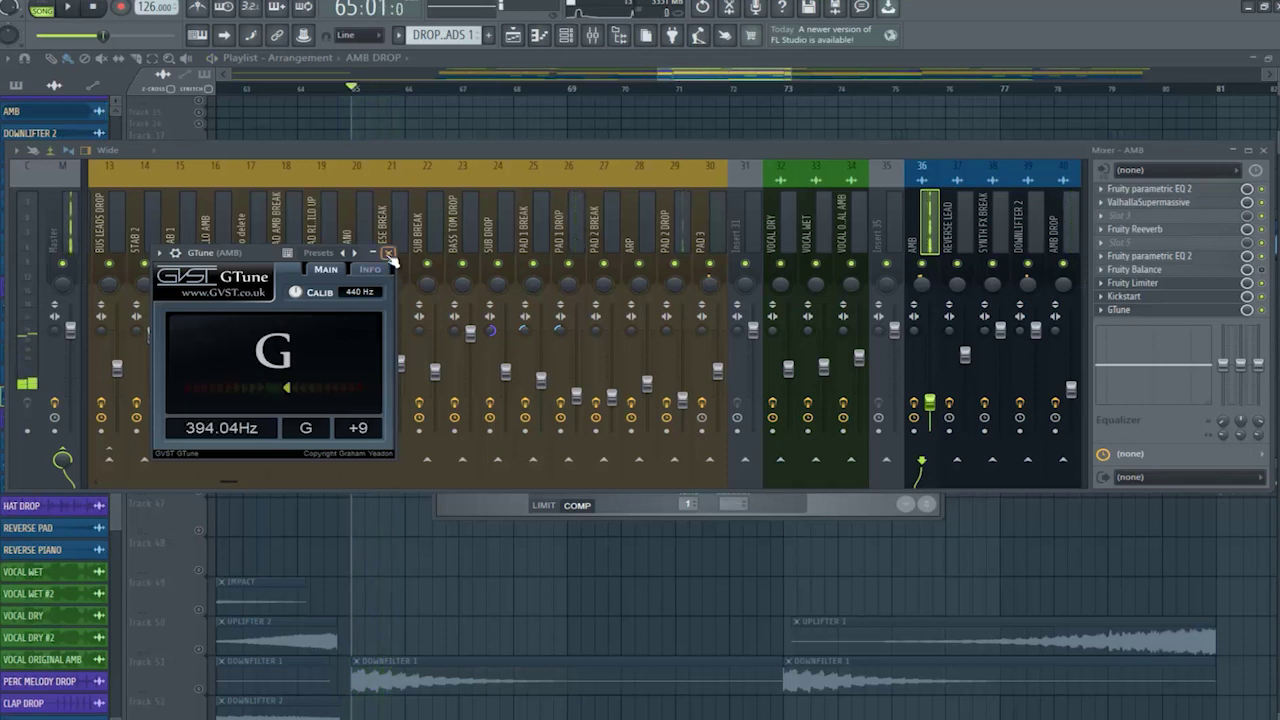
left_click(389, 255)
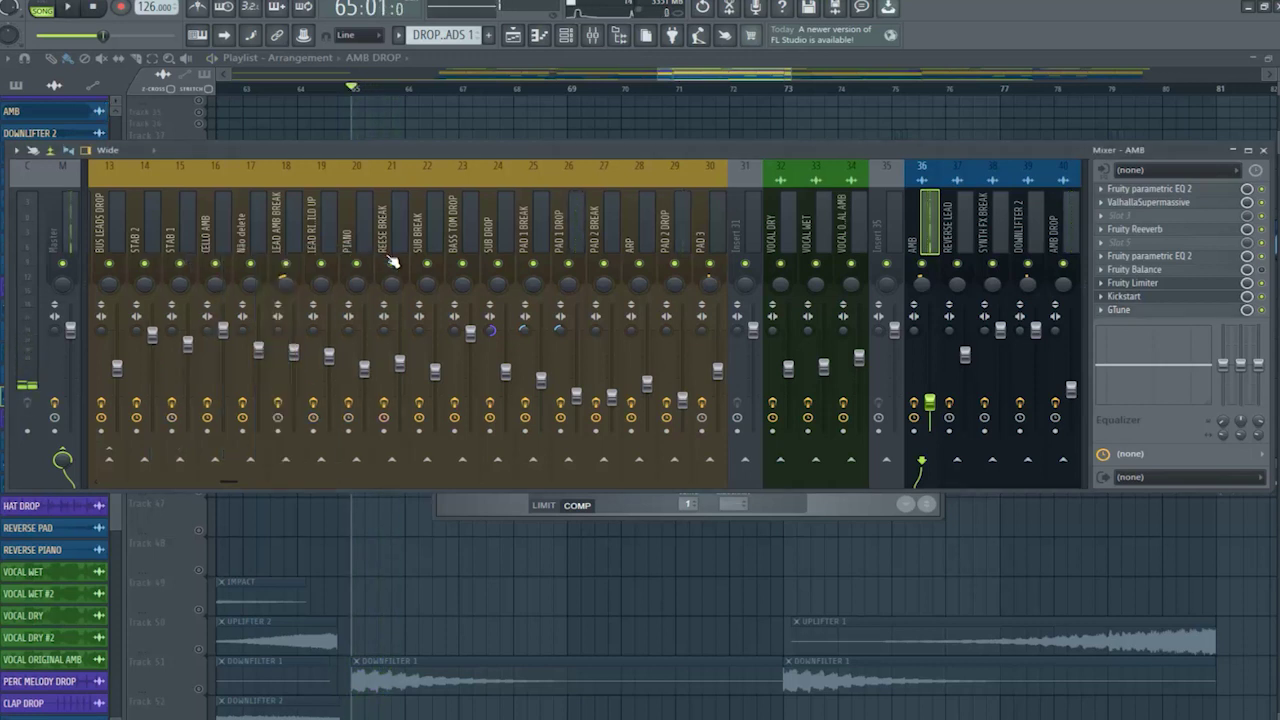
Step: Inspect both Fruity parametric EQ 2 instances on the AMB DROP mixer track, closing the second one
left_click(1063, 230)
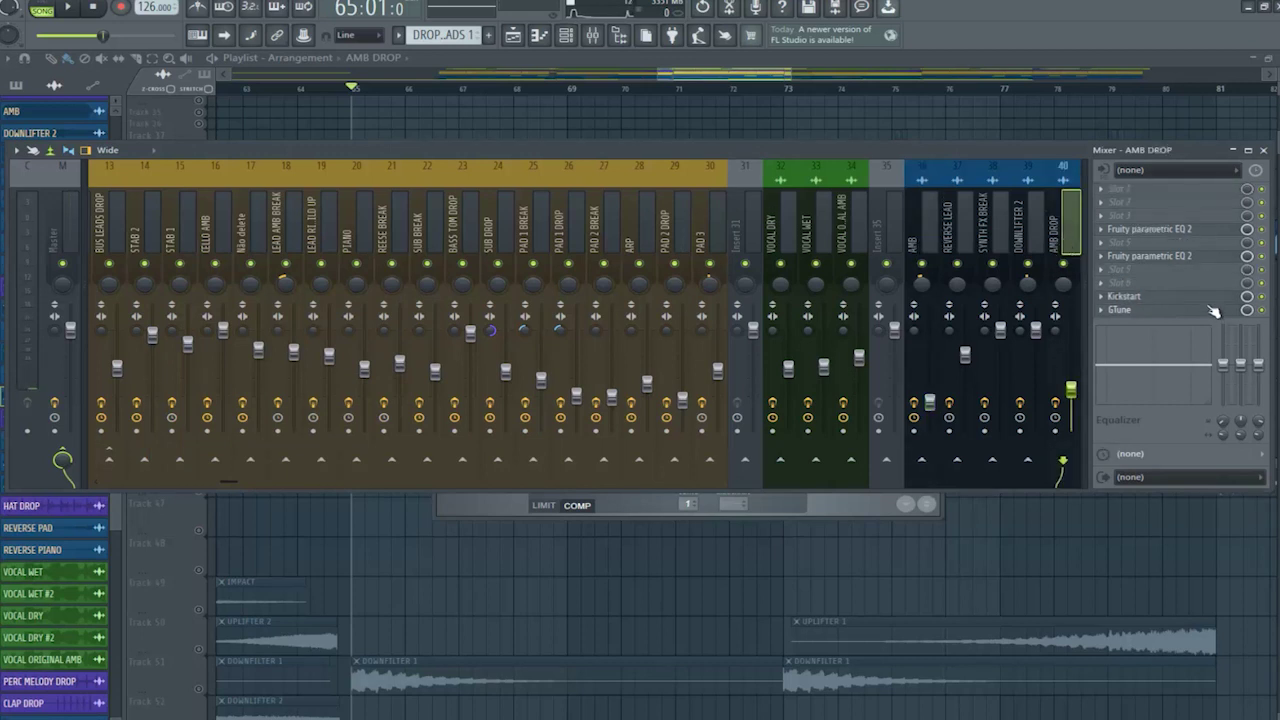
left_click(1150, 229)
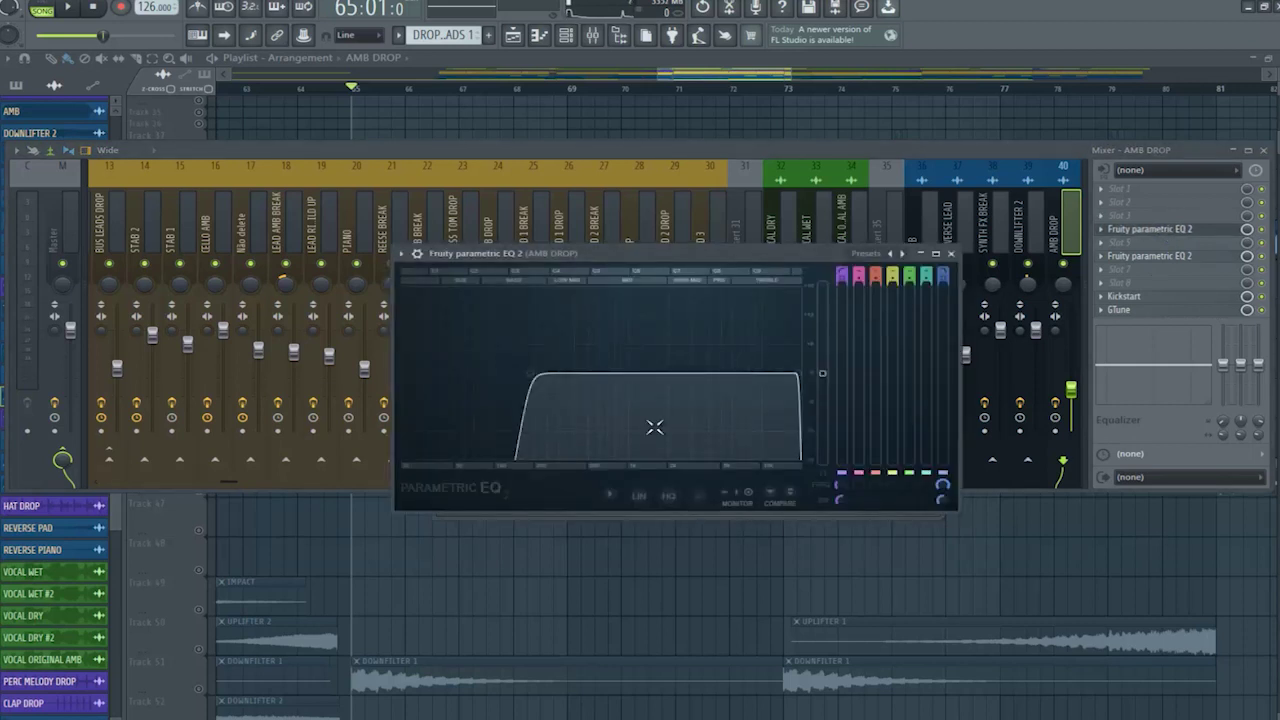
left_click(1168, 256)
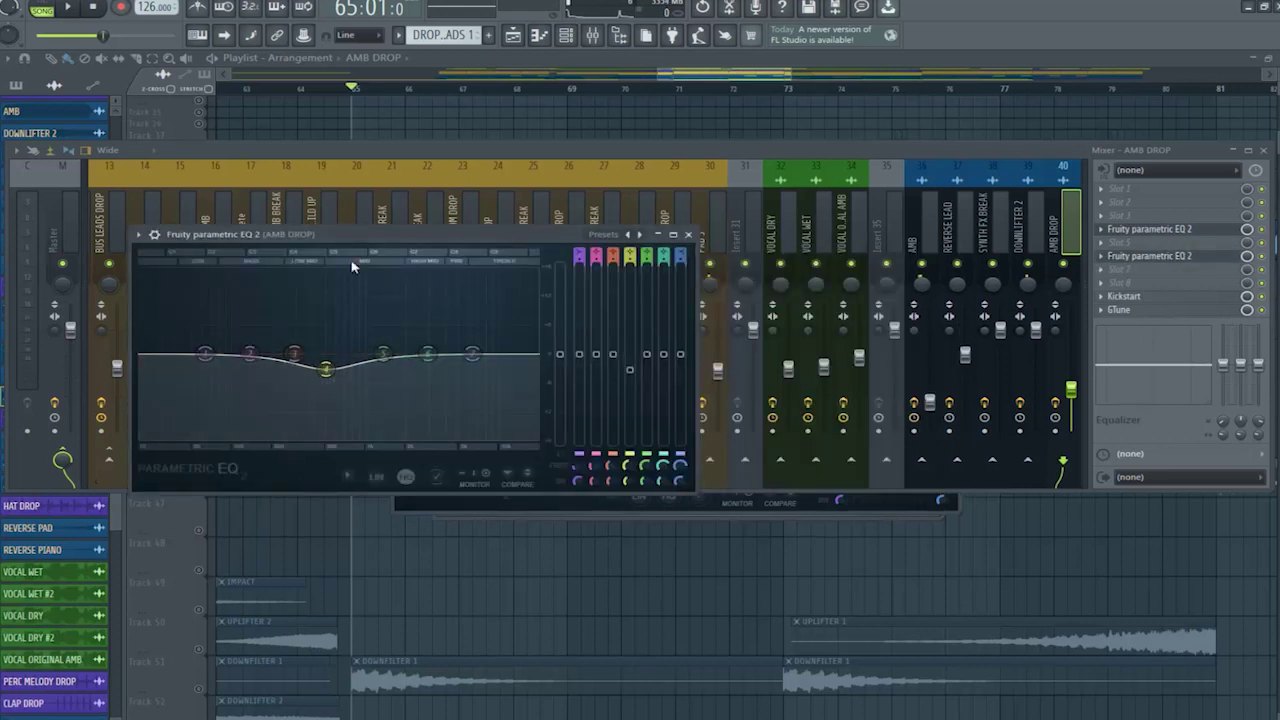
left_click(687, 235)
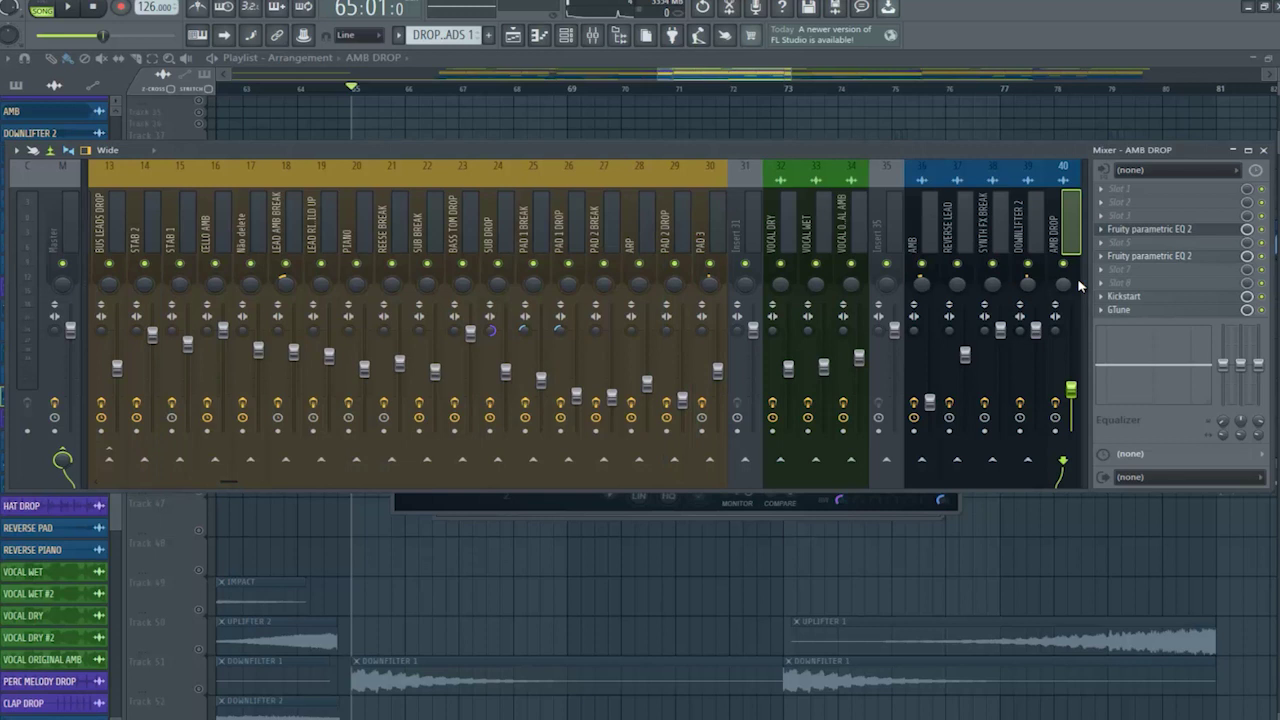
Step: Inspect Kickstart and GTune on the AMB DROP track, closing each plugin
left_click(1128, 298)
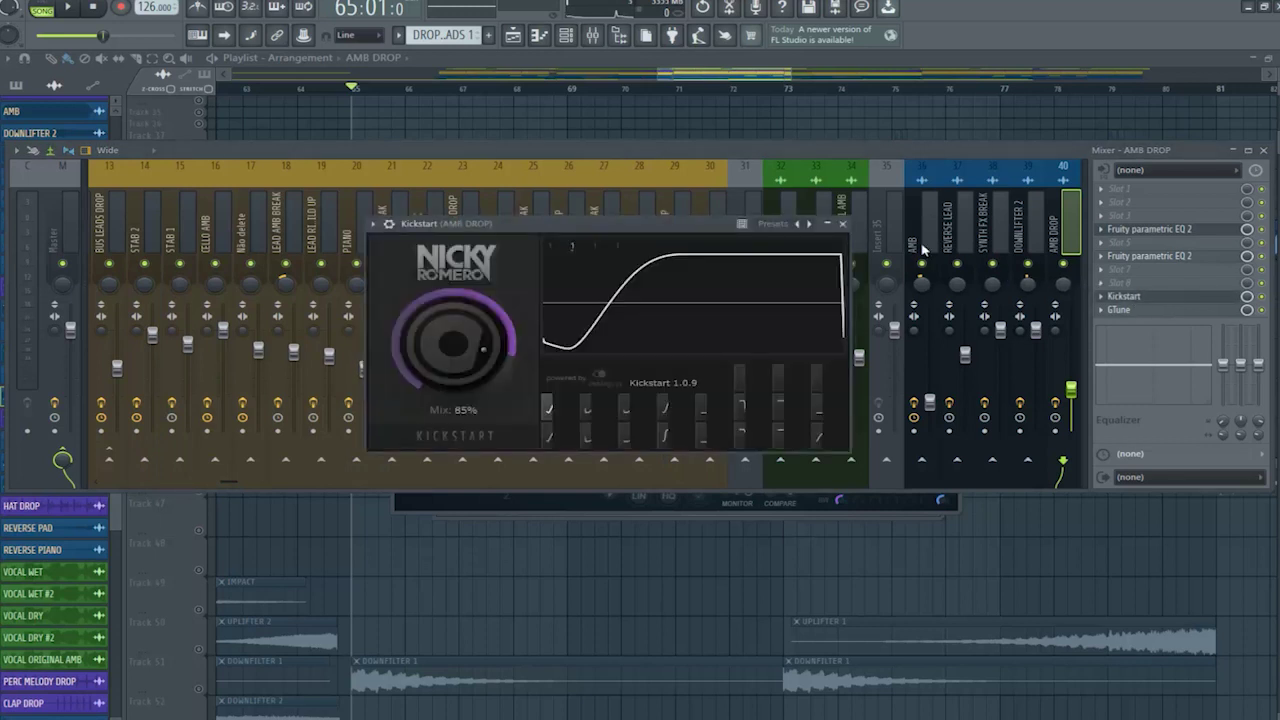
left_click(843, 226)
left_click(1135, 311)
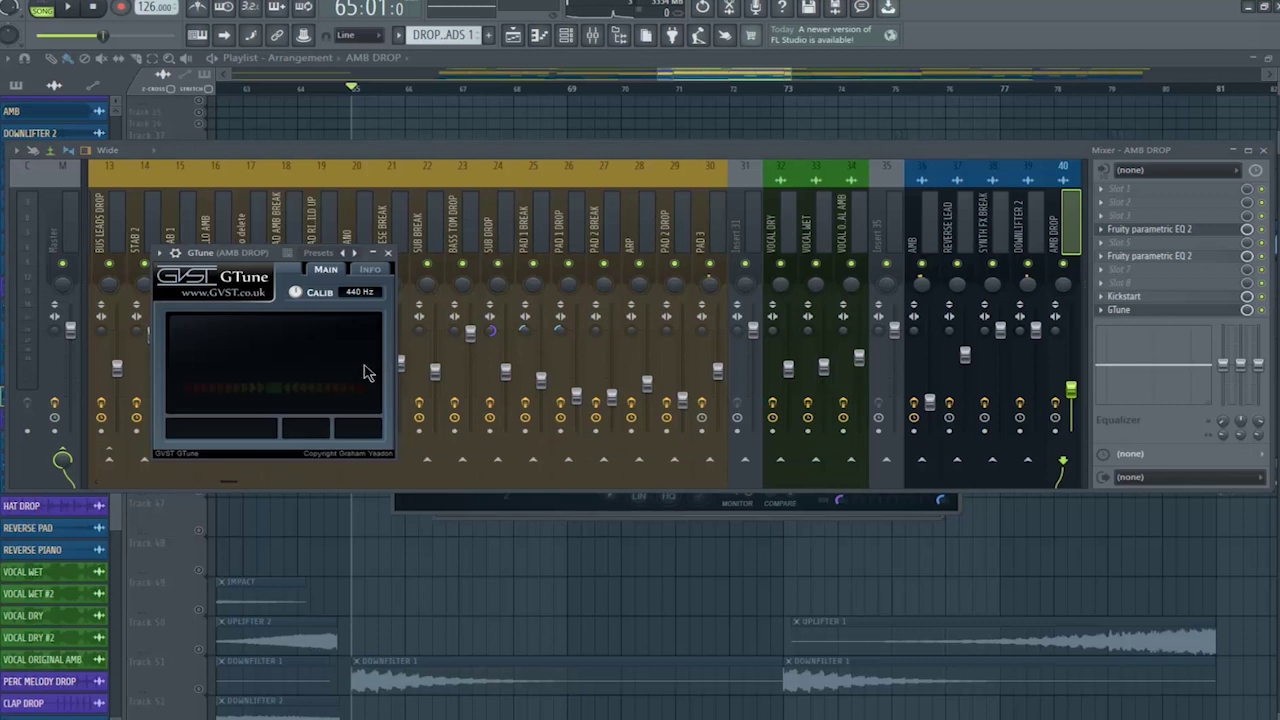
left_click(389, 253)
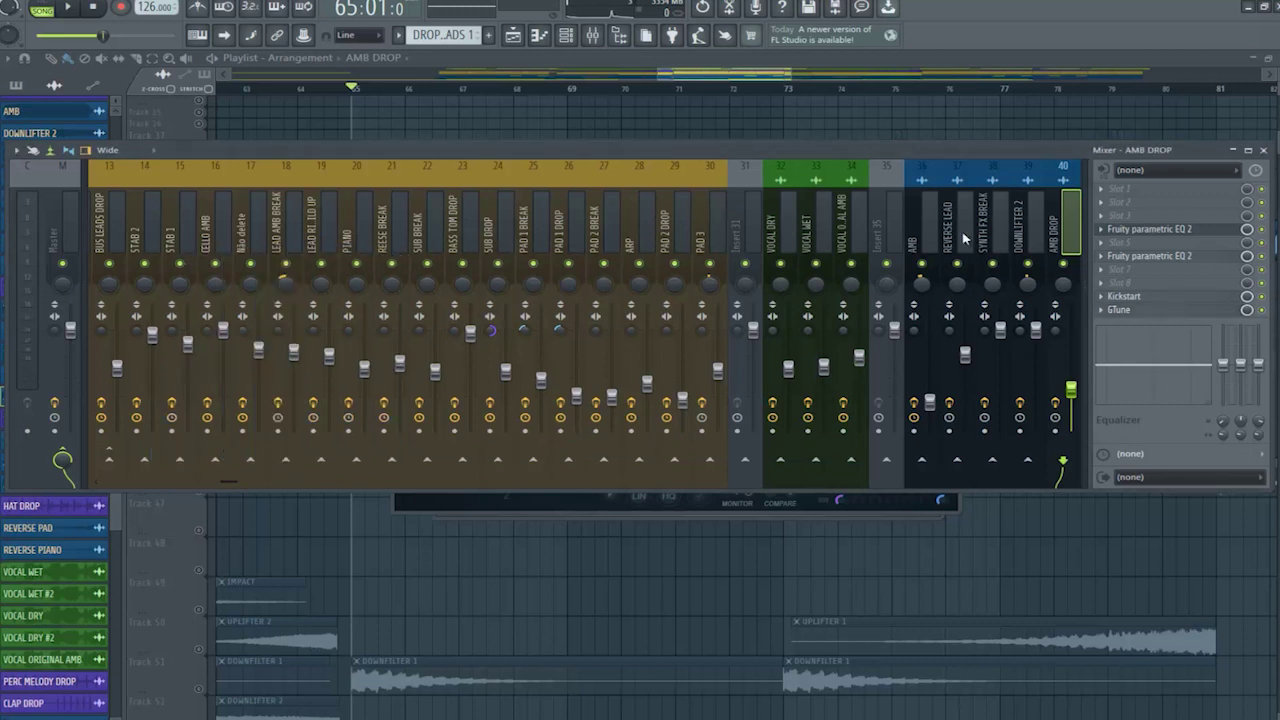
Step: Close the mixer and the remaining parametric EQ, Kickstart and Fruity Limiter windows
left_click(1265, 152)
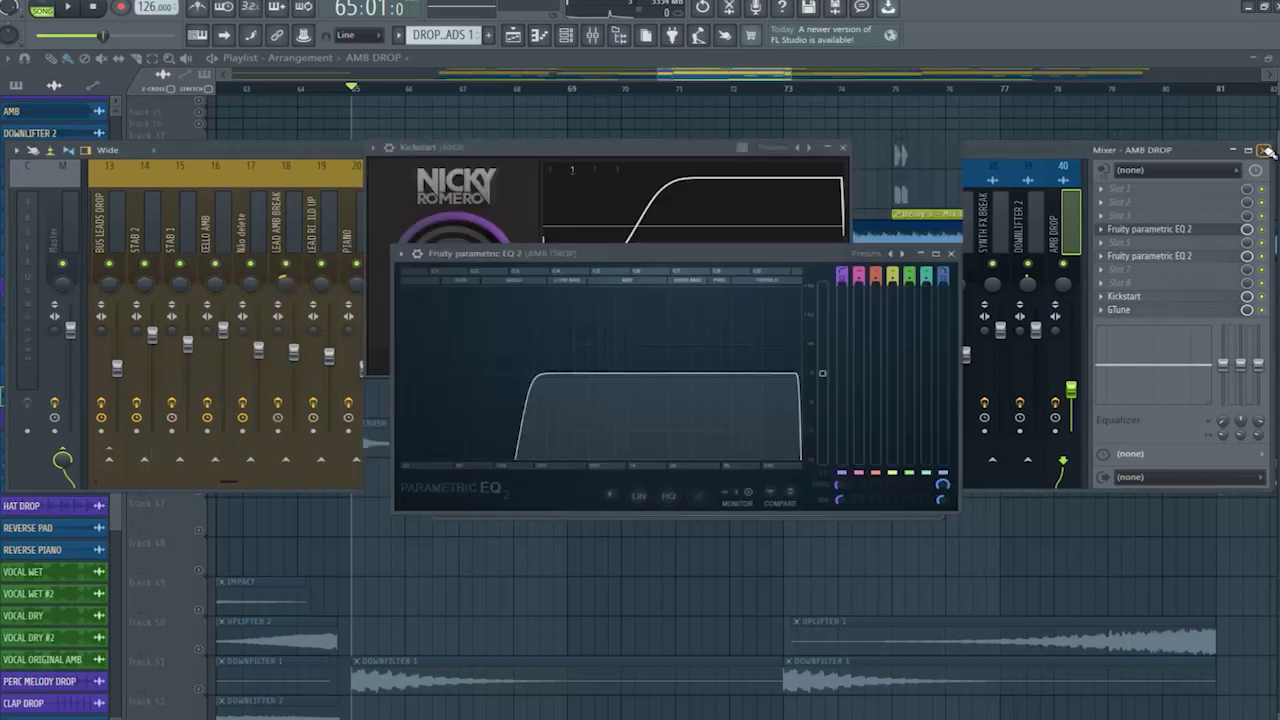
left_click(952, 251)
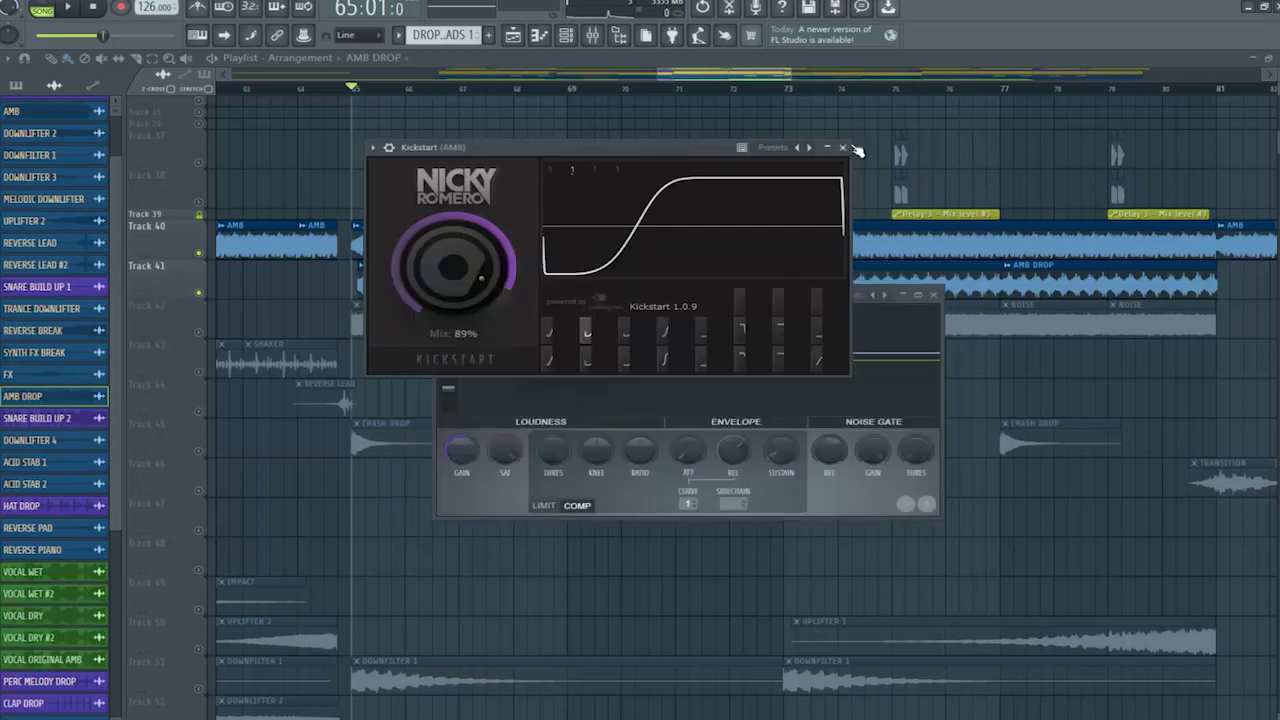
left_click(845, 148)
left_click(933, 295)
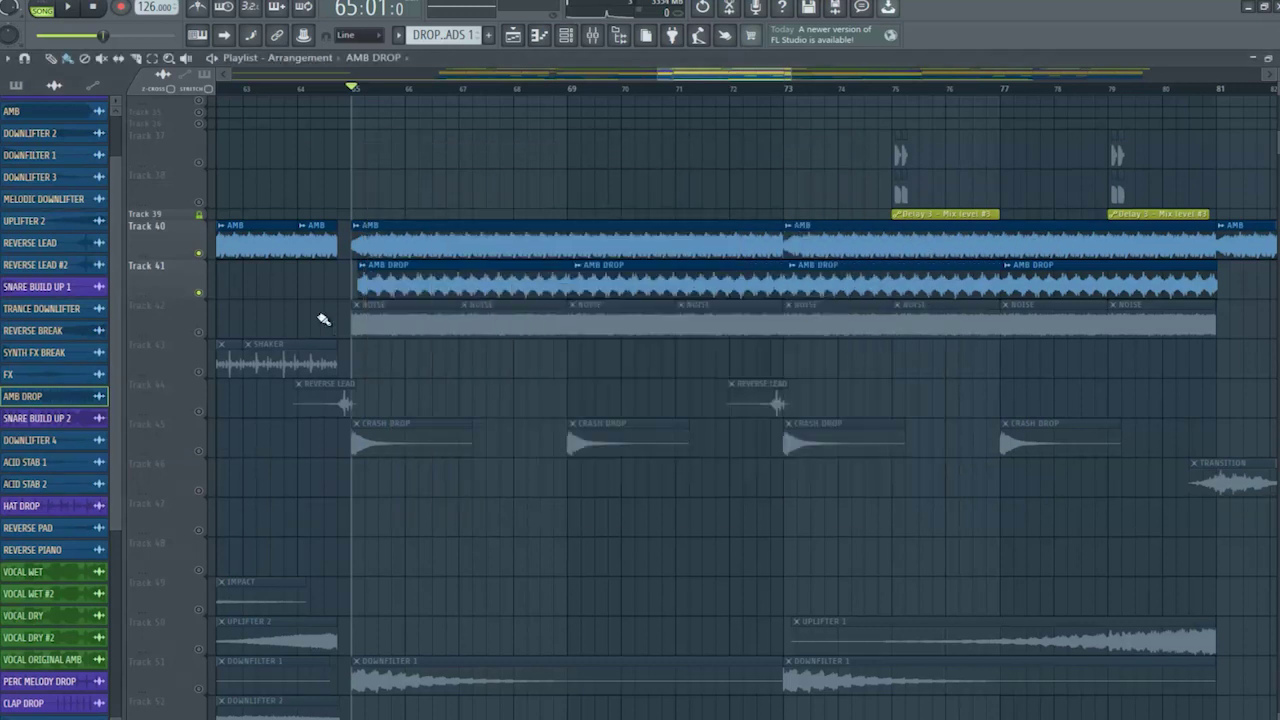
Step: Solo the NOISE track, listen to it briefly from bar 65, and open its audio clip settings
right_click(199, 332)
key("space")
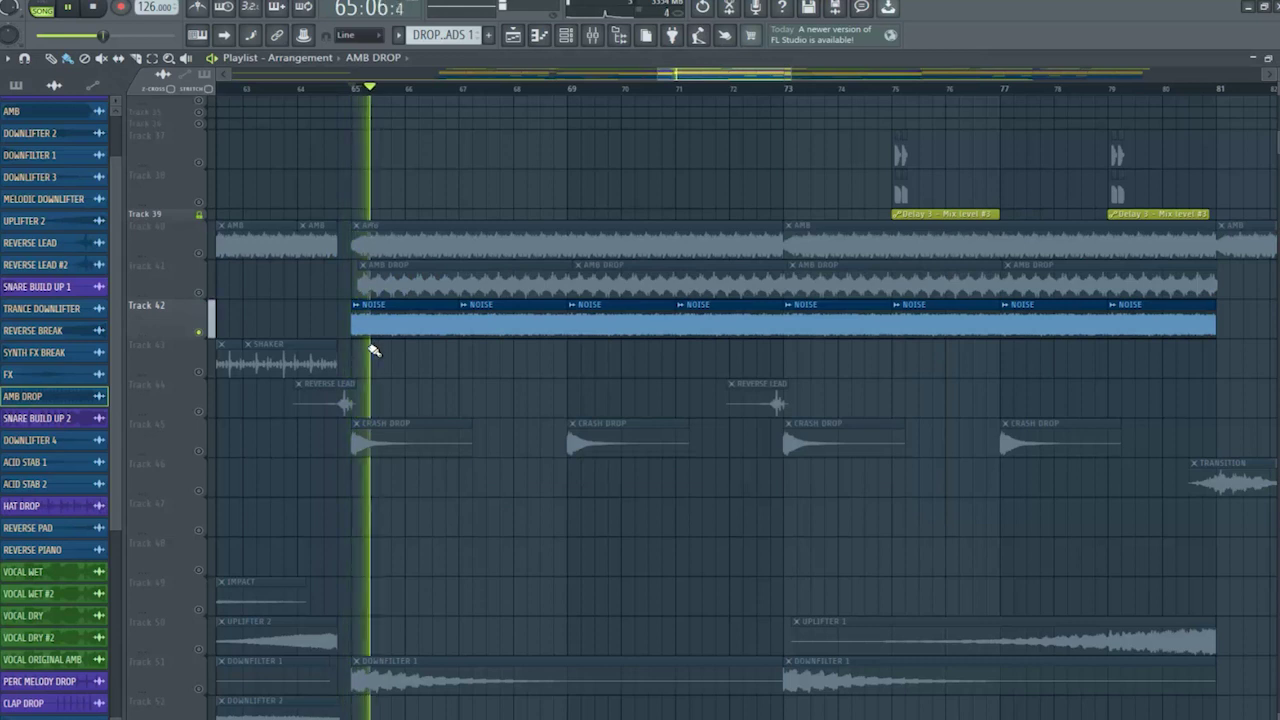
key("space")
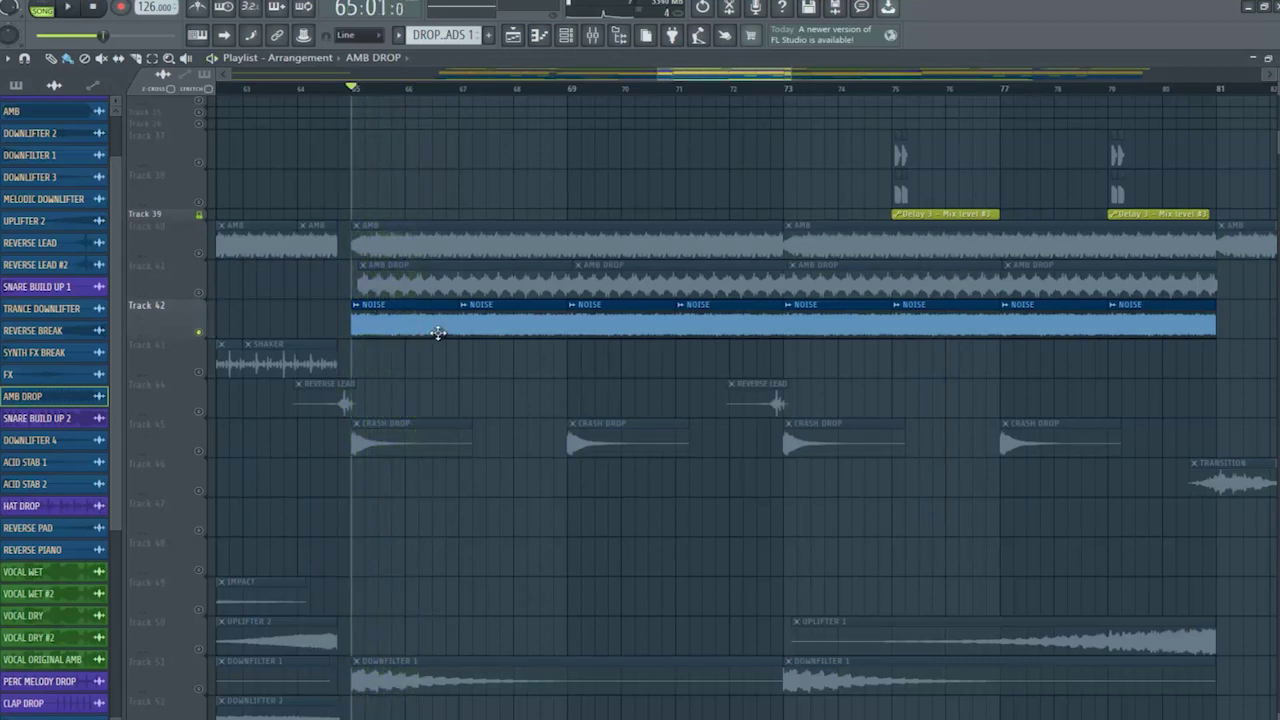
left_click(438, 335)
double_click(438, 335)
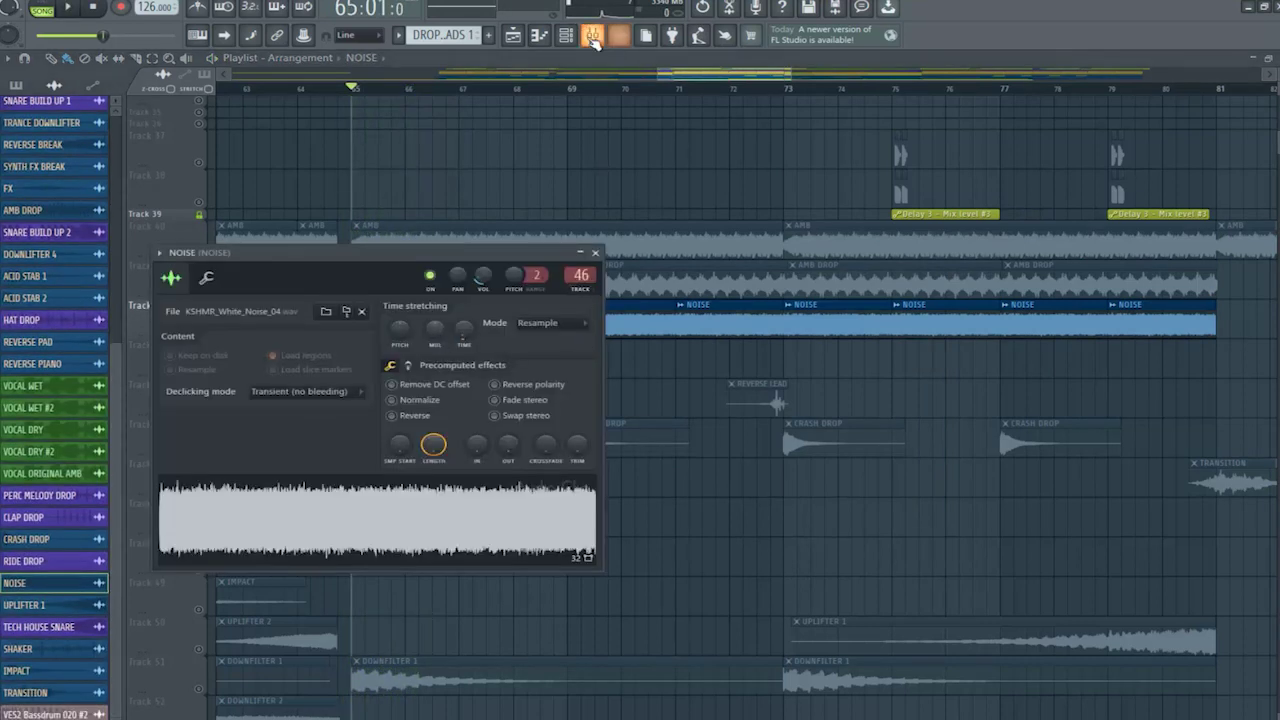
Step: Inspect Pro-Q 3 and Kickstart on the NOISE mixer track, then close the plugins, mixer and clip window
left_click(593, 37)
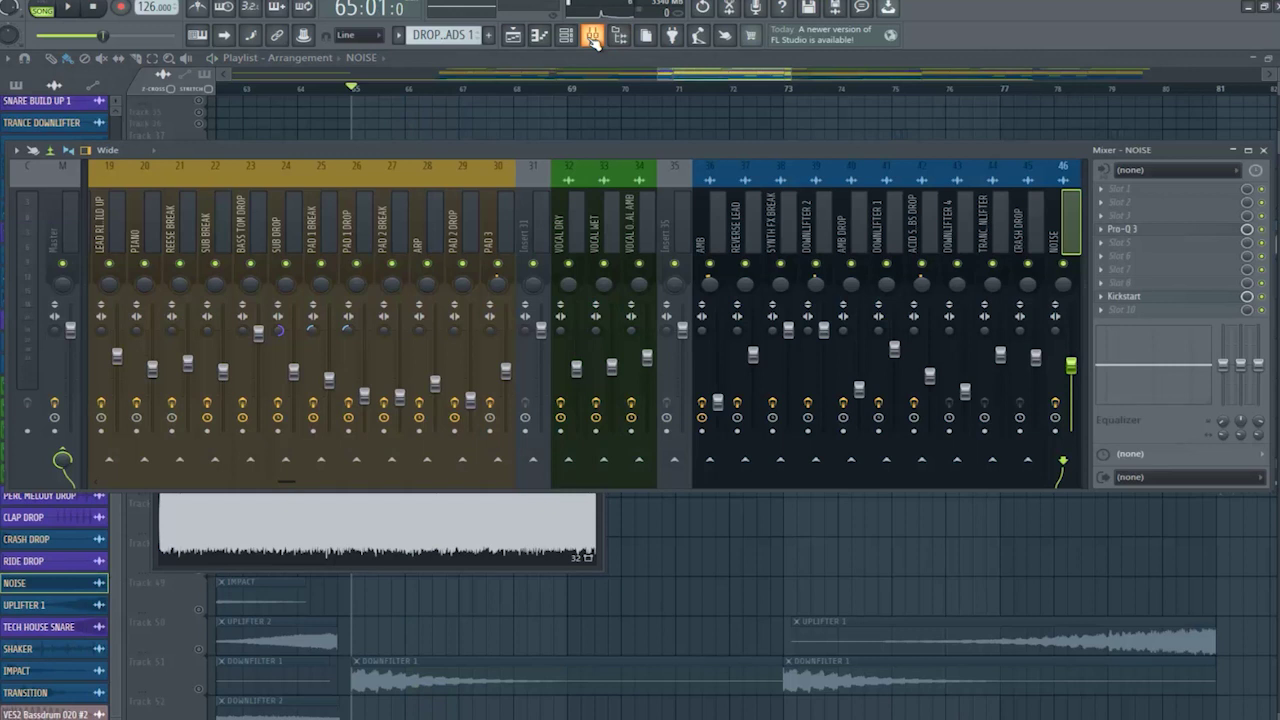
left_click(1180, 232)
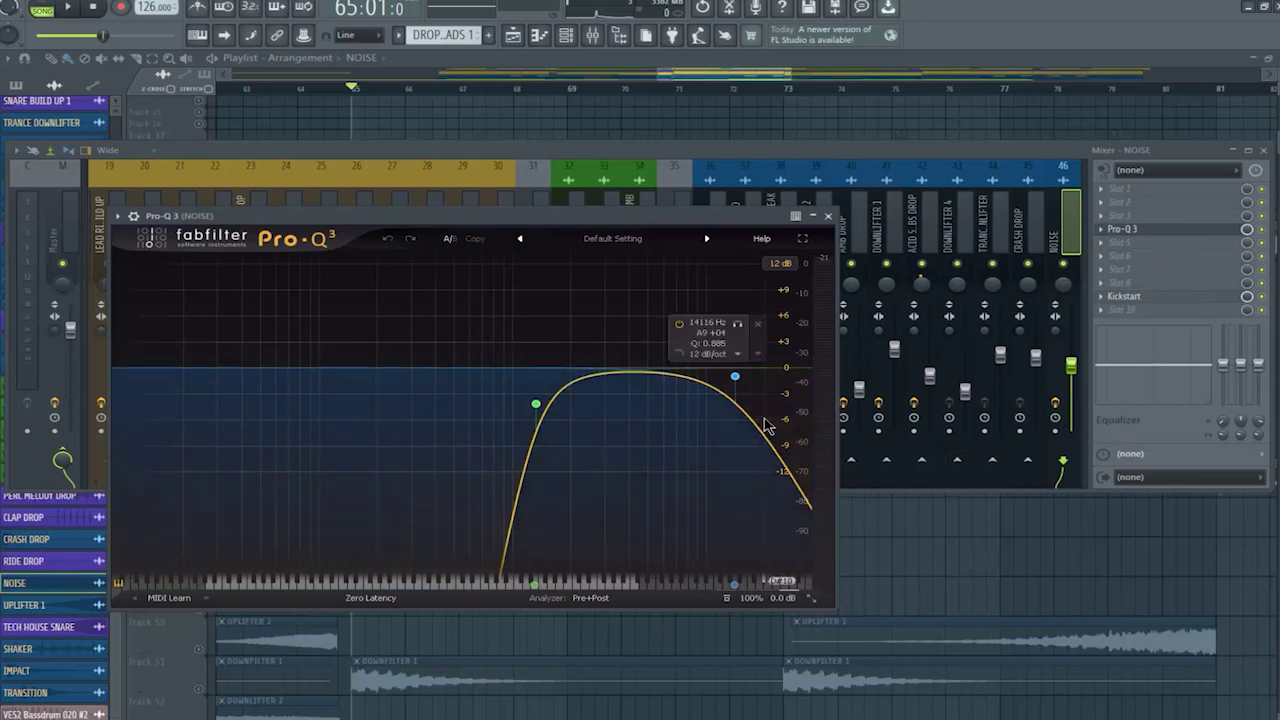
left_click(828, 216)
left_click(1165, 299)
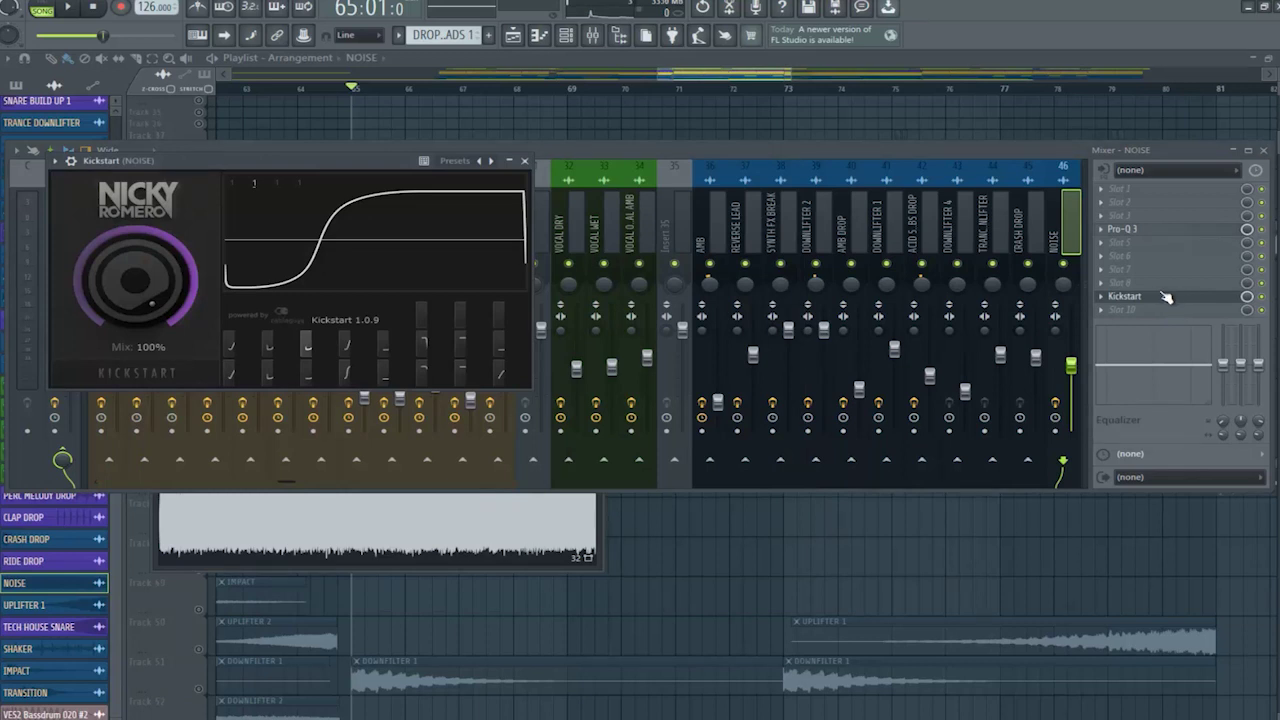
left_click(524, 161)
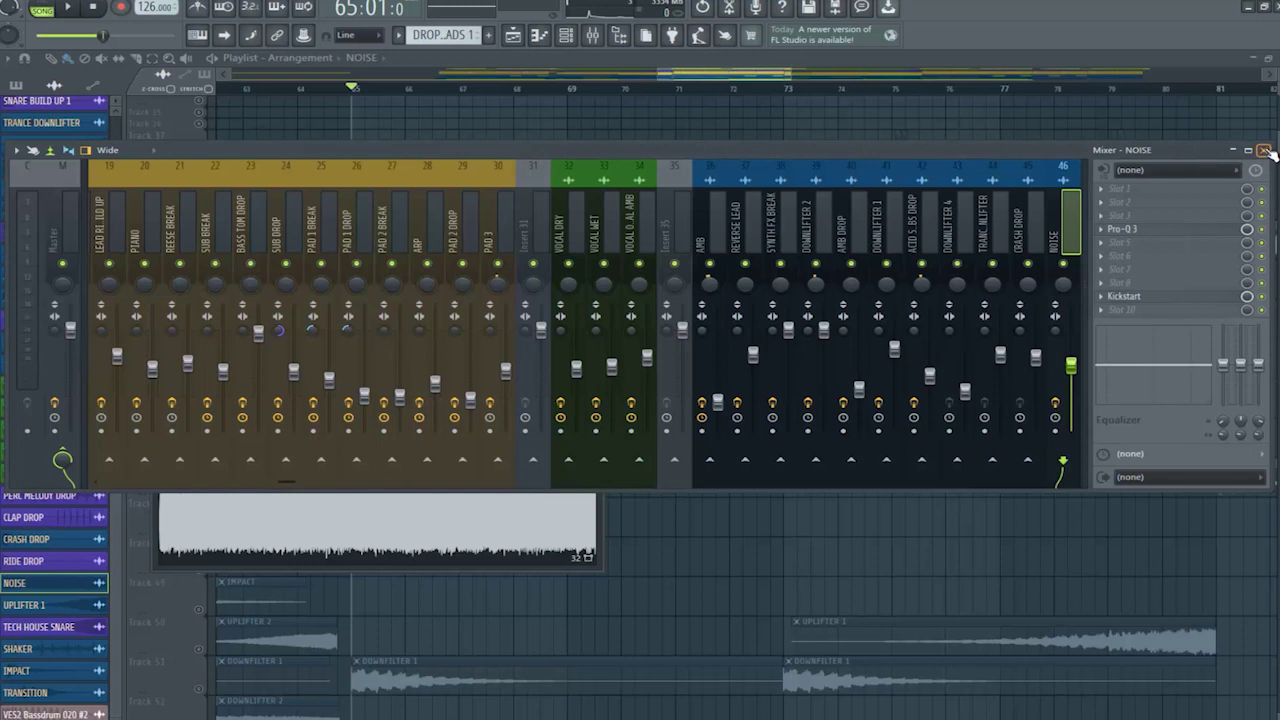
left_click(1264, 150)
left_click(595, 253)
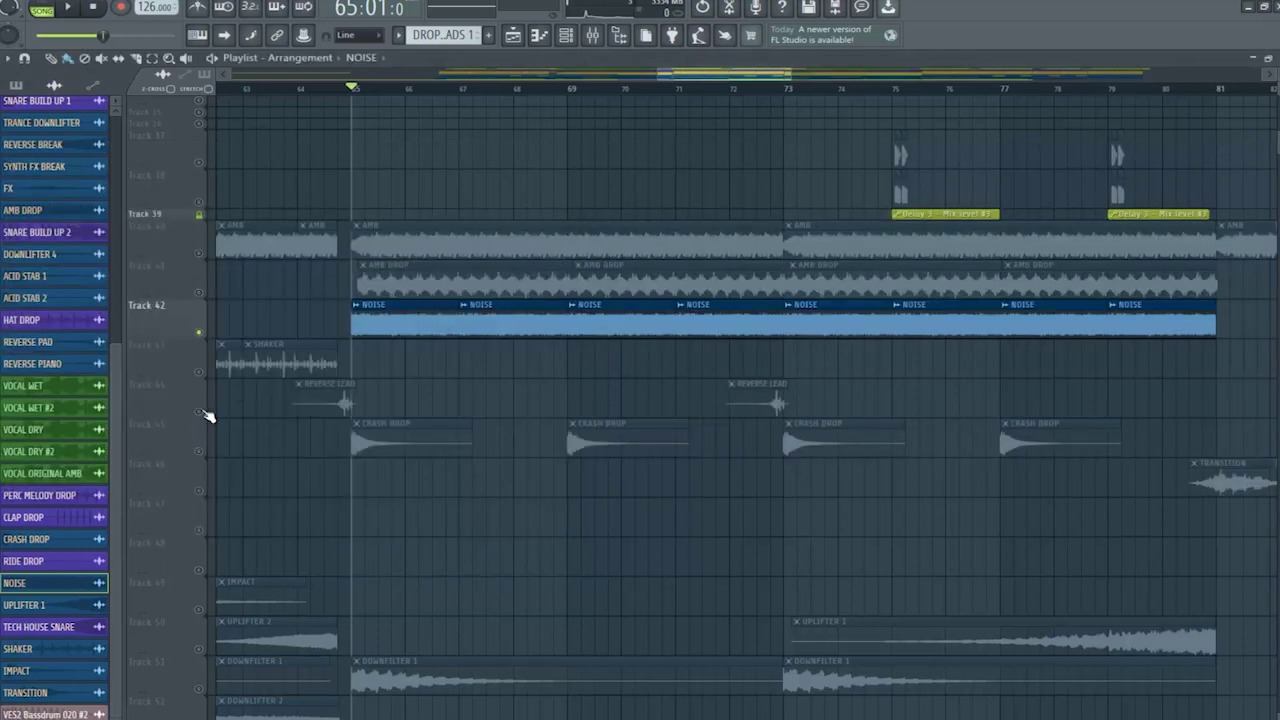
Step: Solo the CRASH DROP track together with the drop's downlifter, FX, uplifter and REVERSE LEAD tracks (44, 50, 51 and 53 to 55)
left_click(204, 457)
scroll(200, 544, "down", 6)
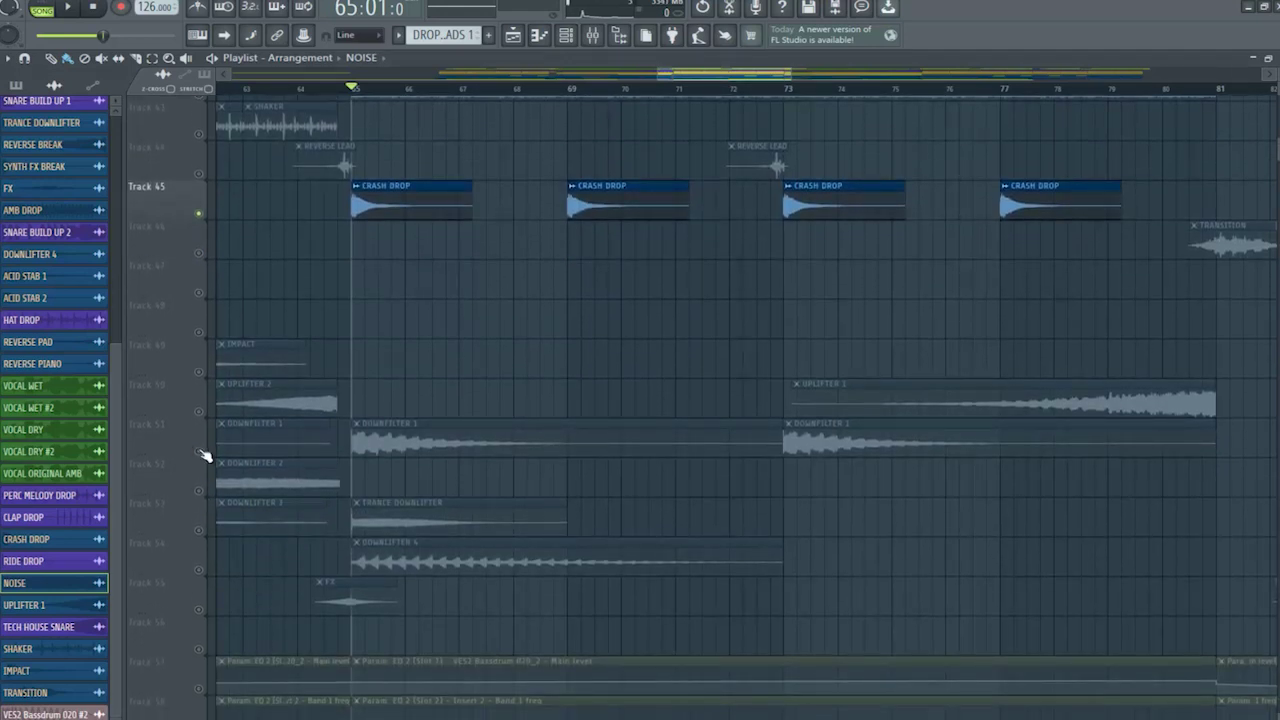
left_click(204, 456)
left_click(209, 532)
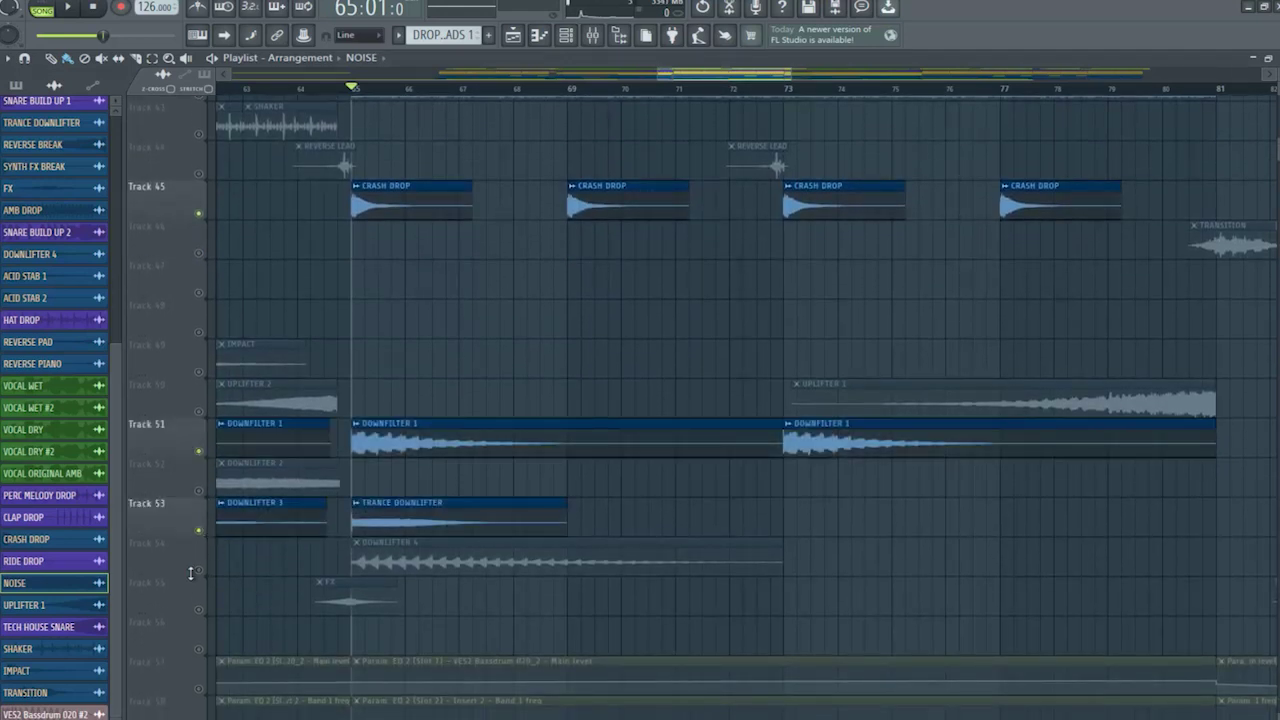
left_click(199, 570)
scroll(655, 655, "up", 4)
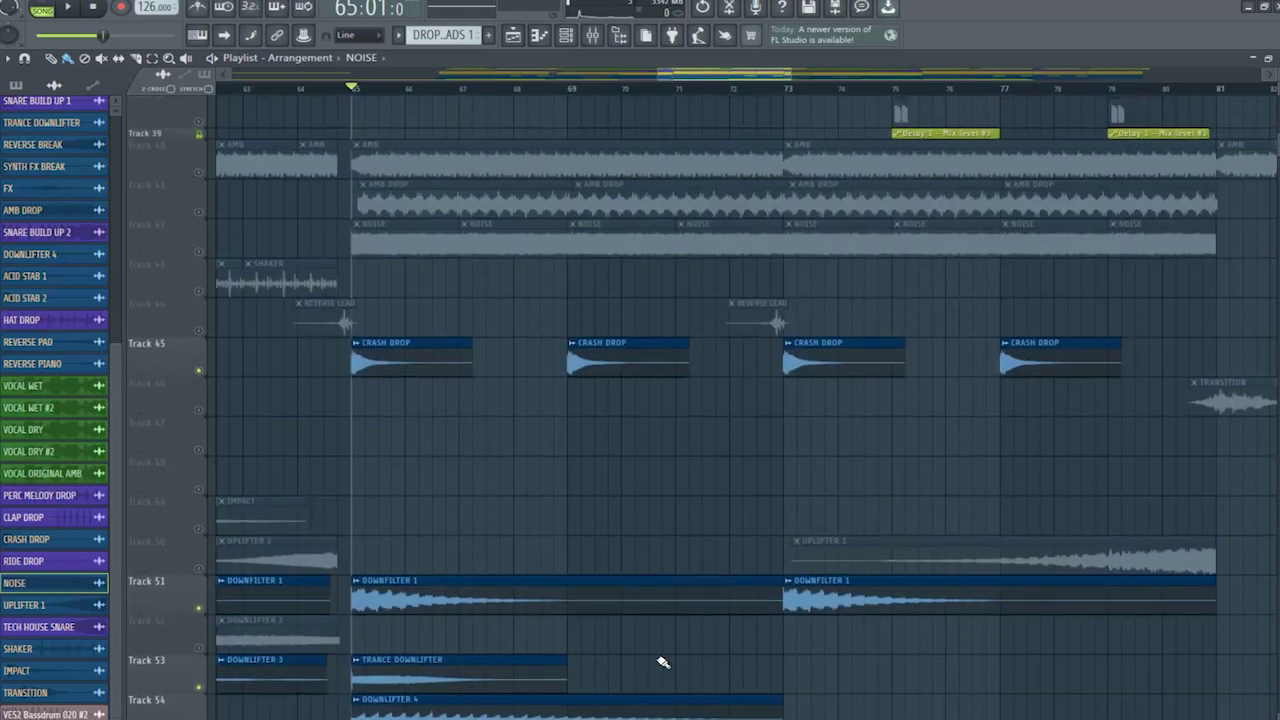
left_click(200, 572)
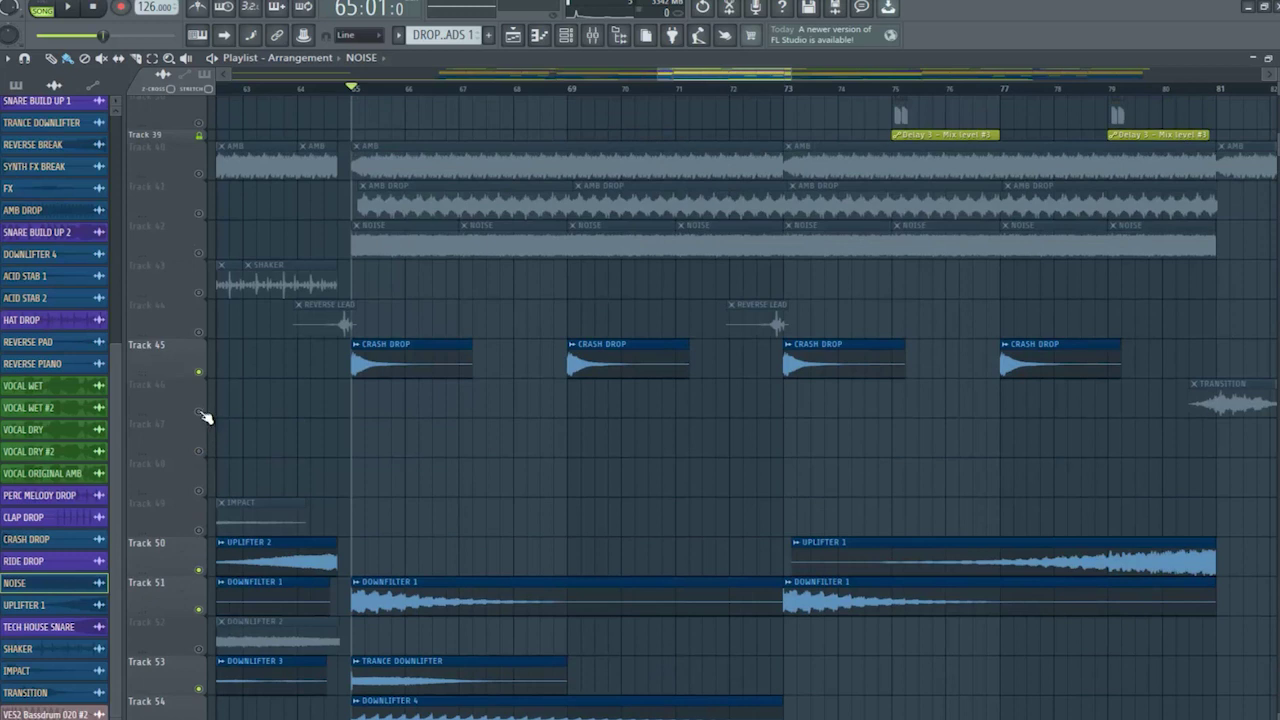
left_click(200, 332)
scroll(673, 93, "down", 4)
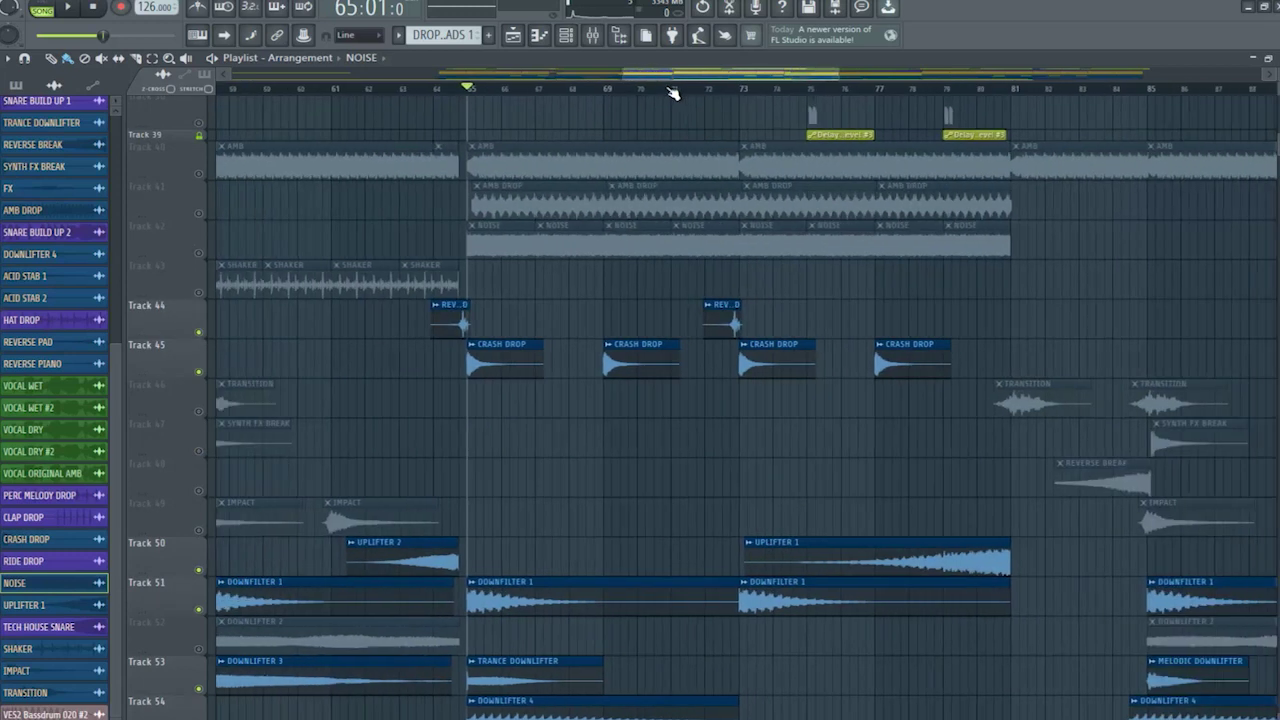
scroll(824, 595, "up", 6)
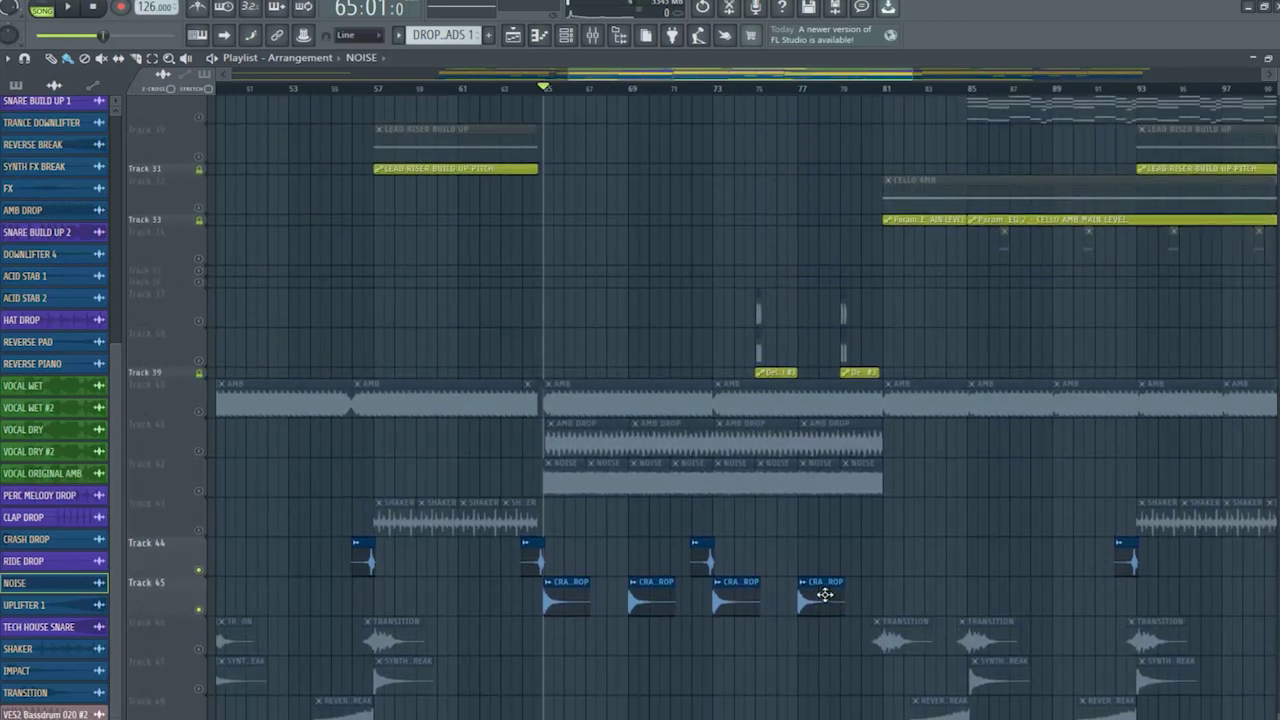
left_click(201, 322)
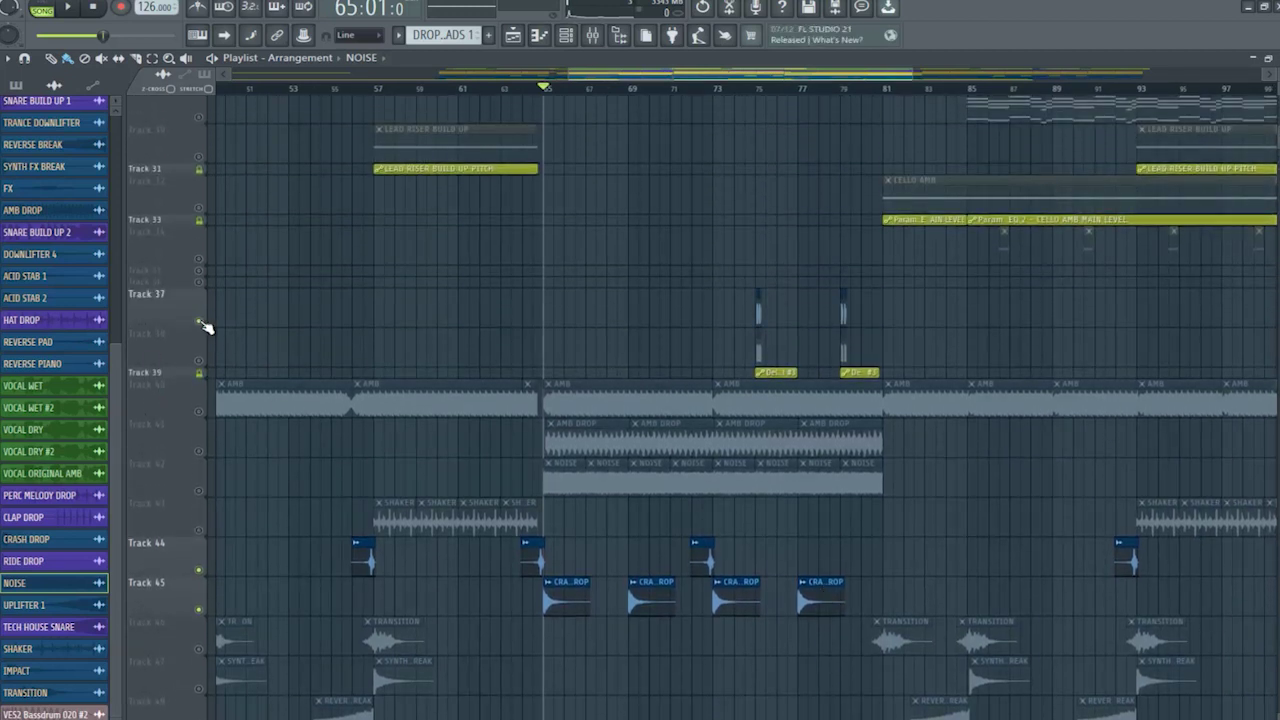
left_click(201, 322)
Step: Play the drop from bar 65 to hear the crashes, reverse lead, downlifters and uplifter together, then stop before bar 81
key("space")
scroll(840, 638, "down", 9)
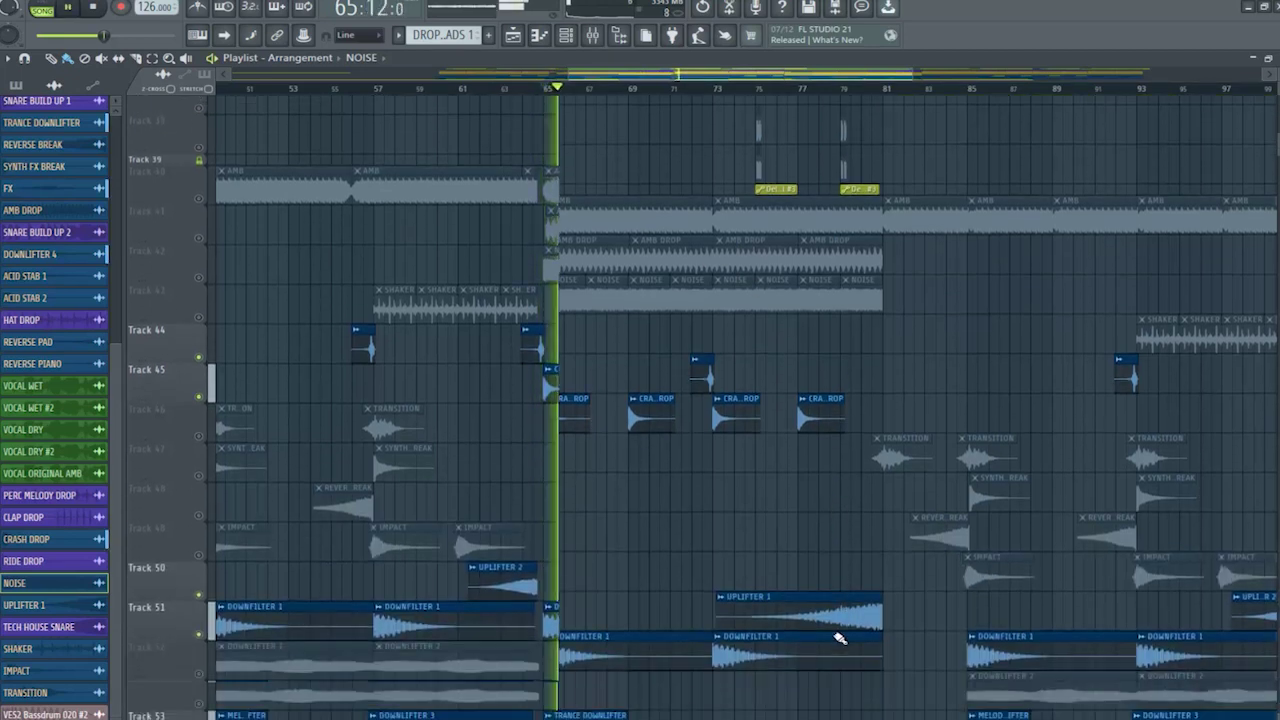
scroll(840, 638, "down", 1)
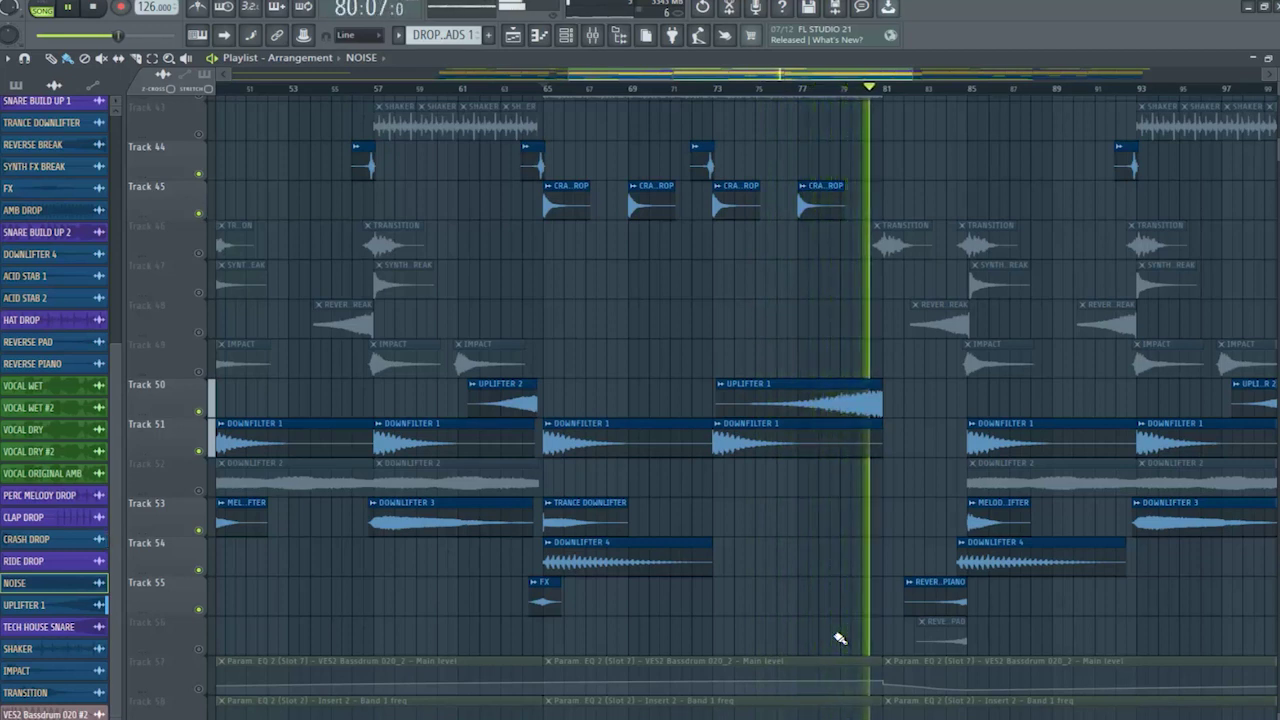
key("space")
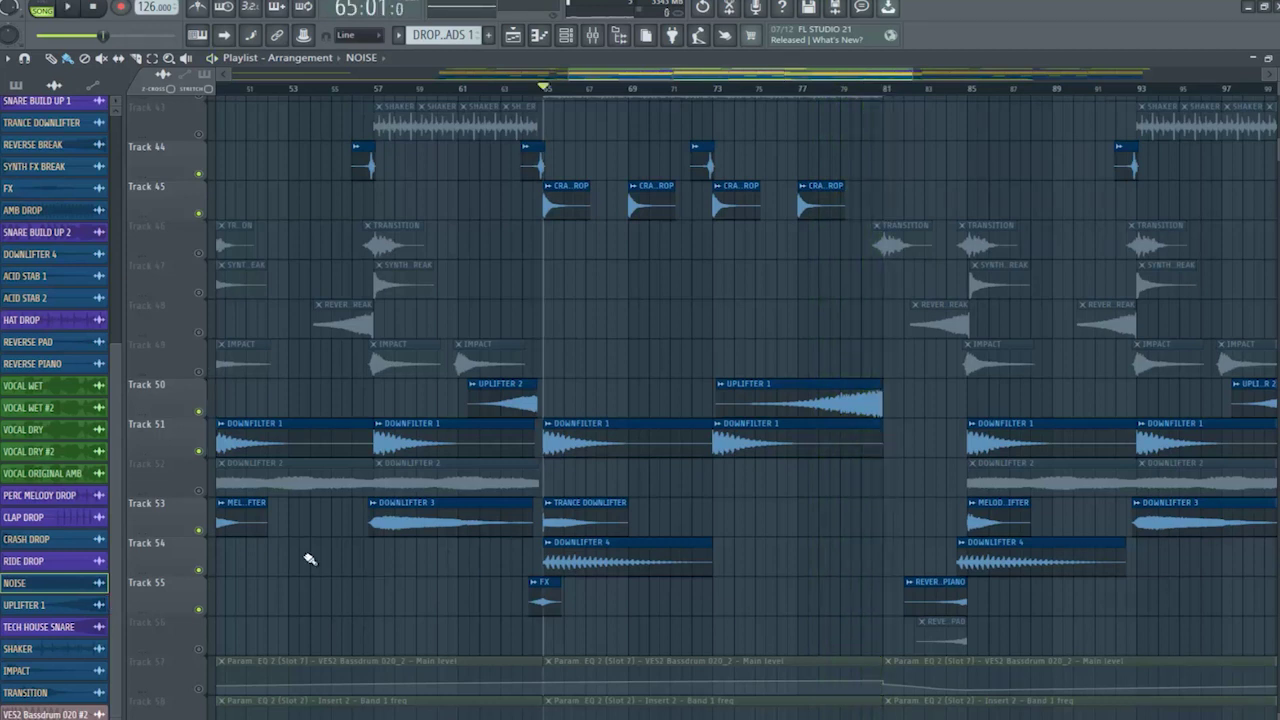
Step: Turn all playlist tracks back on and return to the vocal tracks at the start of the track list
scroll(733, 495, "up", 10)
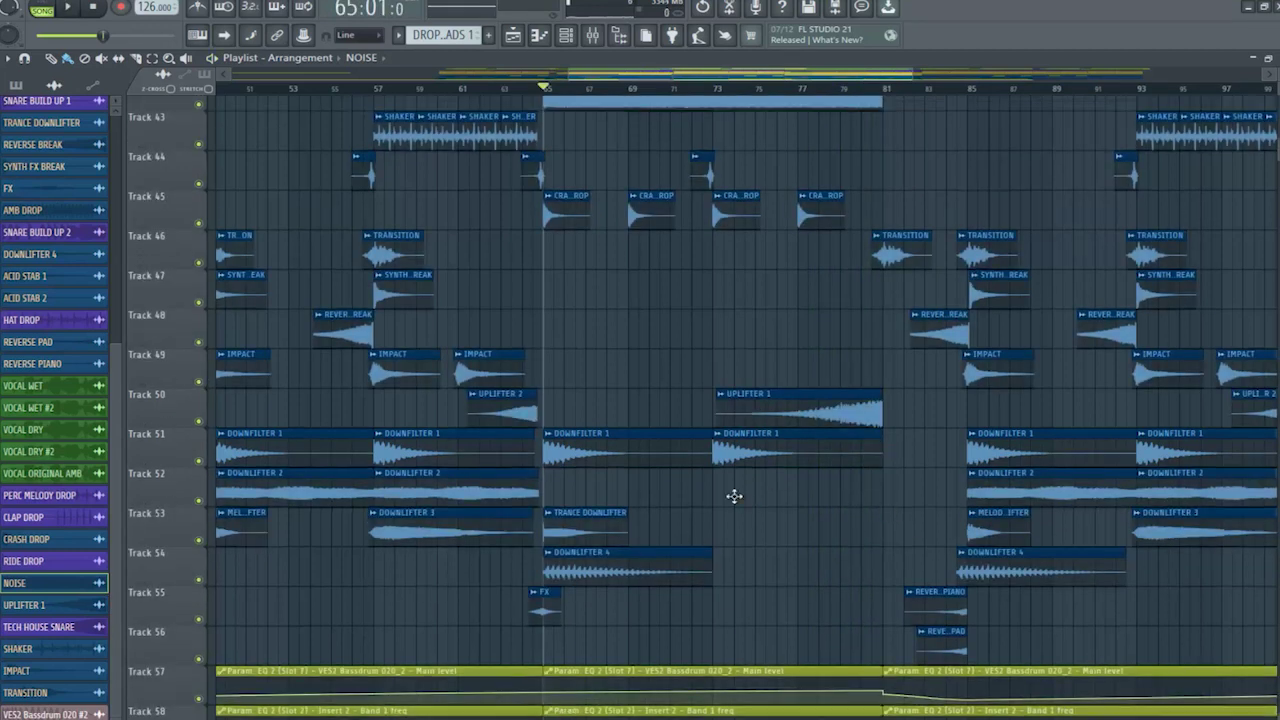
scroll(733, 505, "up", 10)
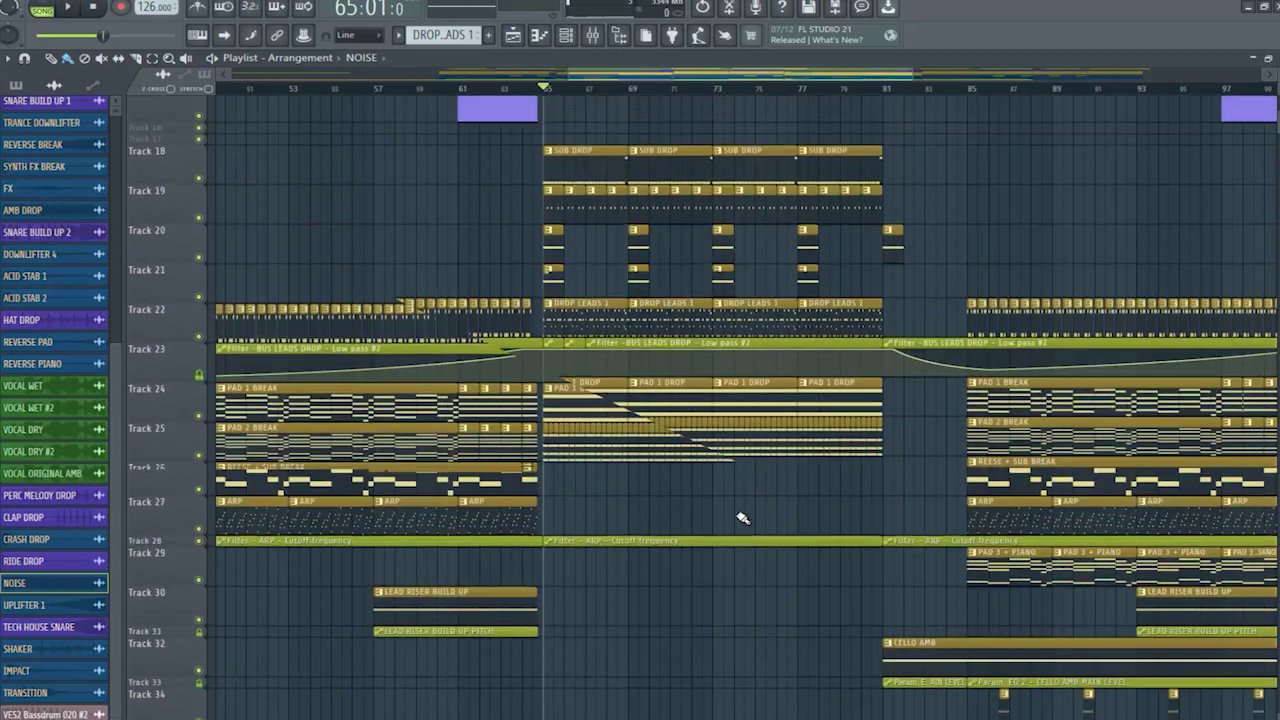
scroll(740, 518, "up", 5)
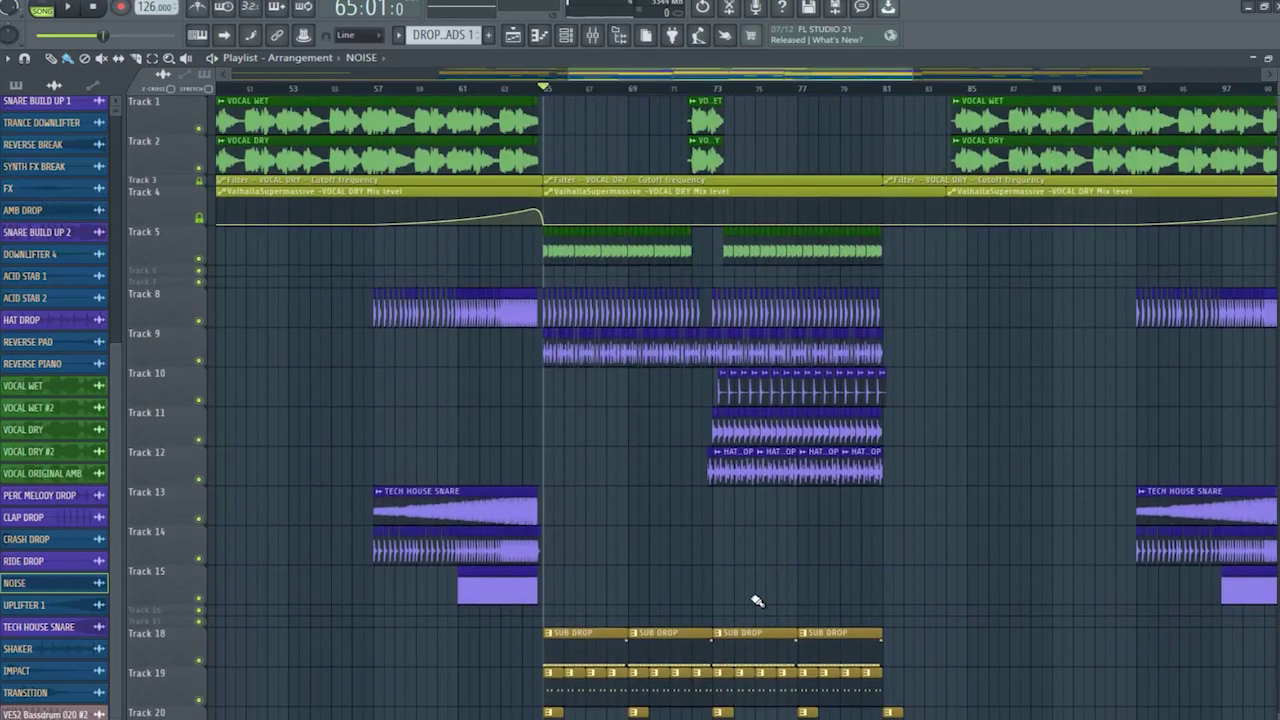